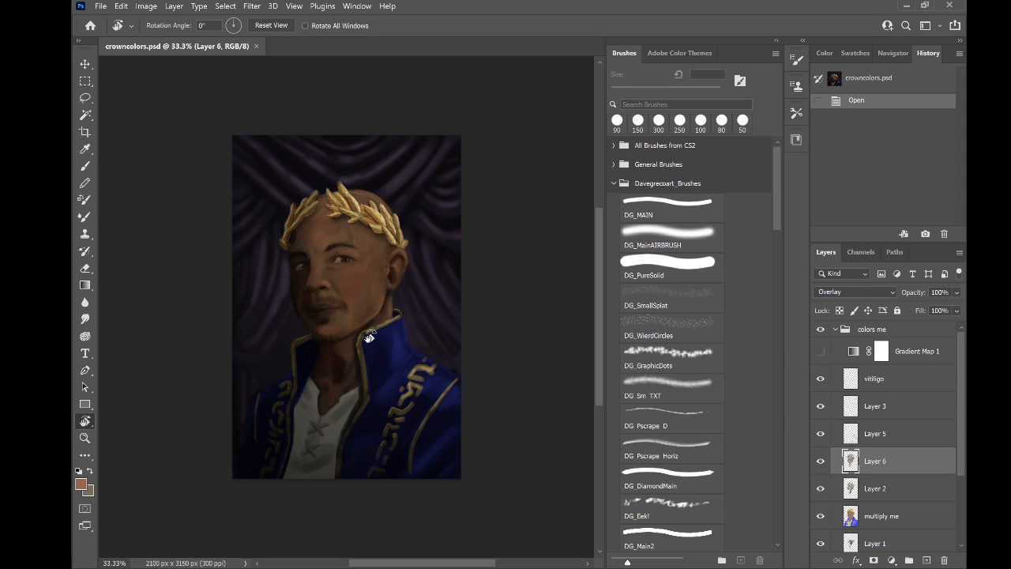
Select the "multiply me" layer and toggle its visibility off and back on to compare the portrait with and without its colors
{"action": "scroll", "coordinate": [324, 301], "scroll_direction": "up", "scroll_amount": 4}
{"action": "scroll", "coordinate": [324, 301], "scroll_direction": "down", "scroll_amount": 4}
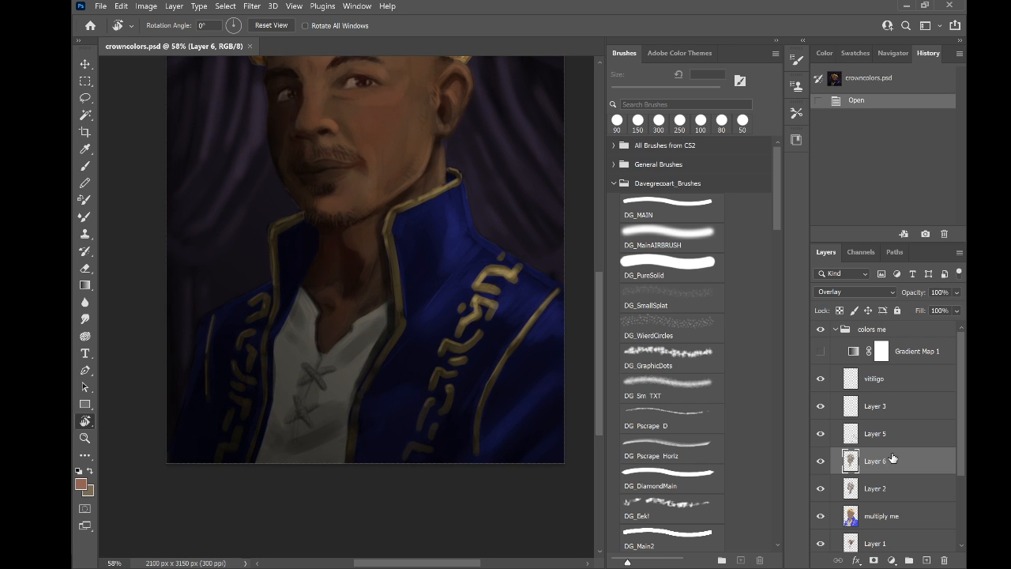
{"action": "scroll", "coordinate": [893, 458], "scroll_direction": "down", "scroll_amount": 2}
{"action": "scroll", "coordinate": [892, 458], "scroll_direction": "down", "scroll_amount": 2}
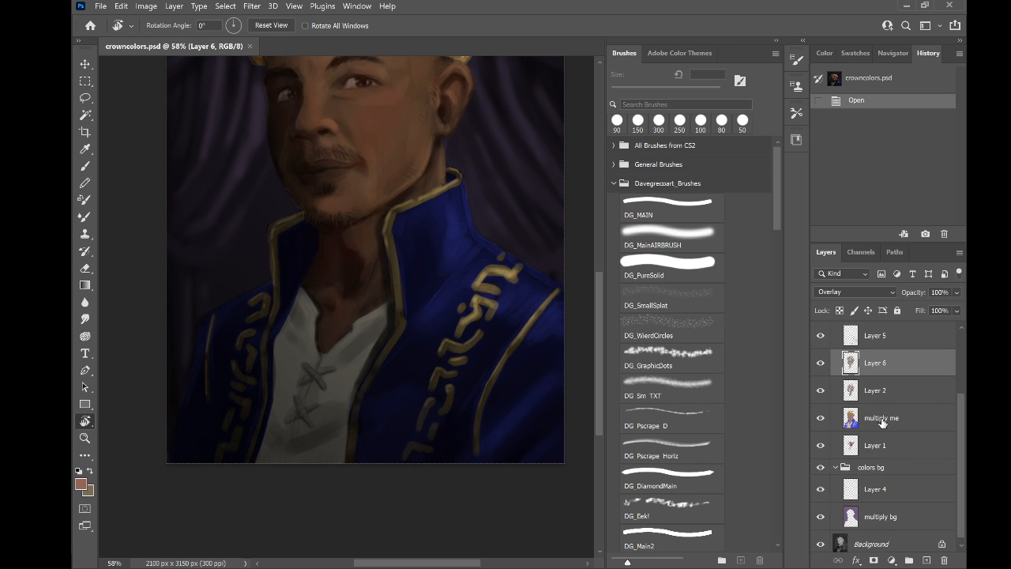
{"action": "left_click", "coordinate": [882, 422]}
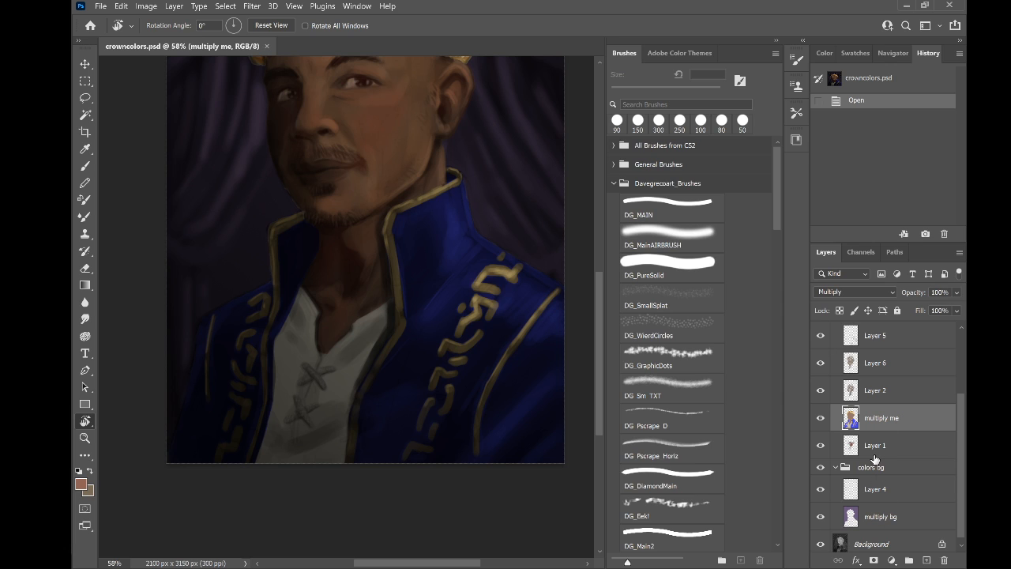
{"action": "left_click", "coordinate": [821, 423]}
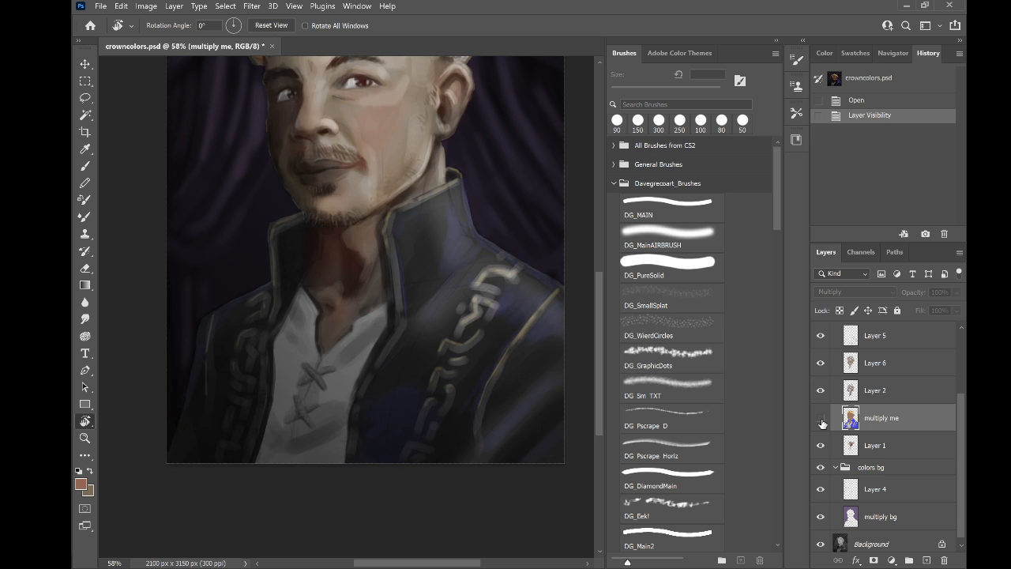
{"action": "left_click", "coordinate": [821, 424]}
{"action": "left_click_drag", "start_coordinate": [282, 260], "coordinate": [263, 184]}
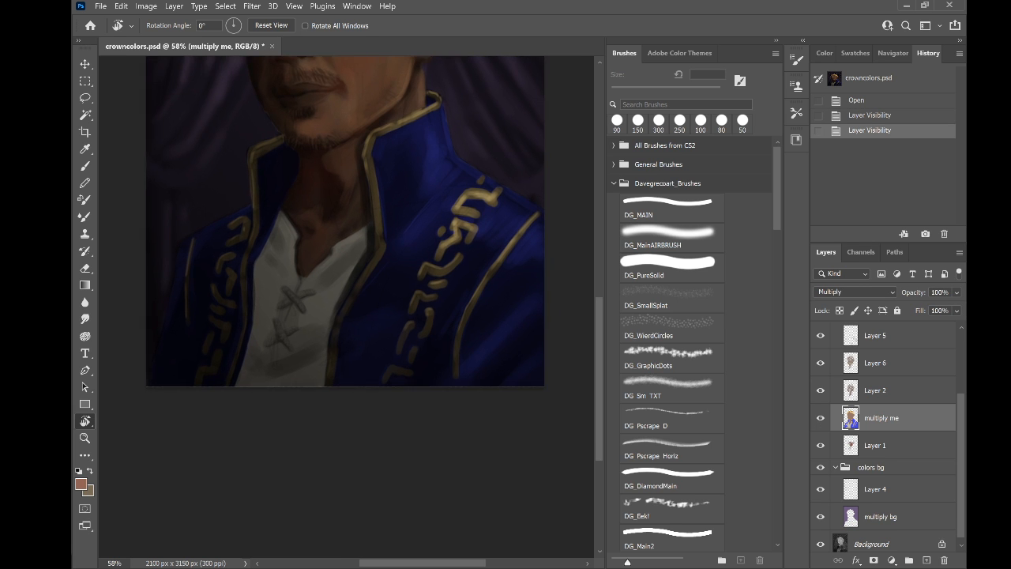
{"action": "scroll", "coordinate": [263, 184], "scroll_direction": "up", "scroll_amount": 3}
{"action": "scroll", "coordinate": [411, 269], "scroll_direction": "down", "scroll_amount": 1}
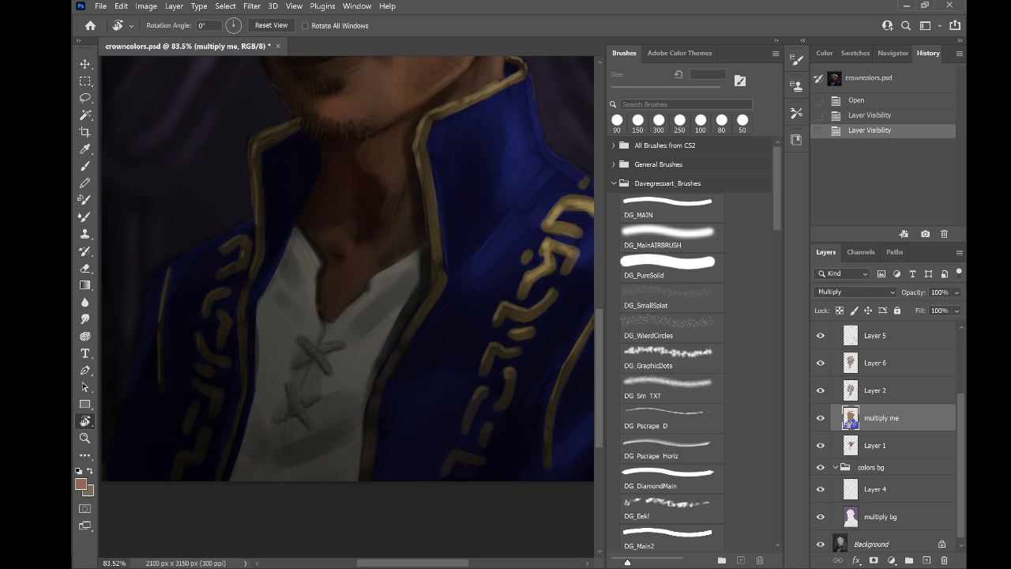
Choose the DG_MainAIRBRUSH brush and set the foreground color to a salmon tone (H 6, S 47, B 80)
{"action": "key", "text": "b"}
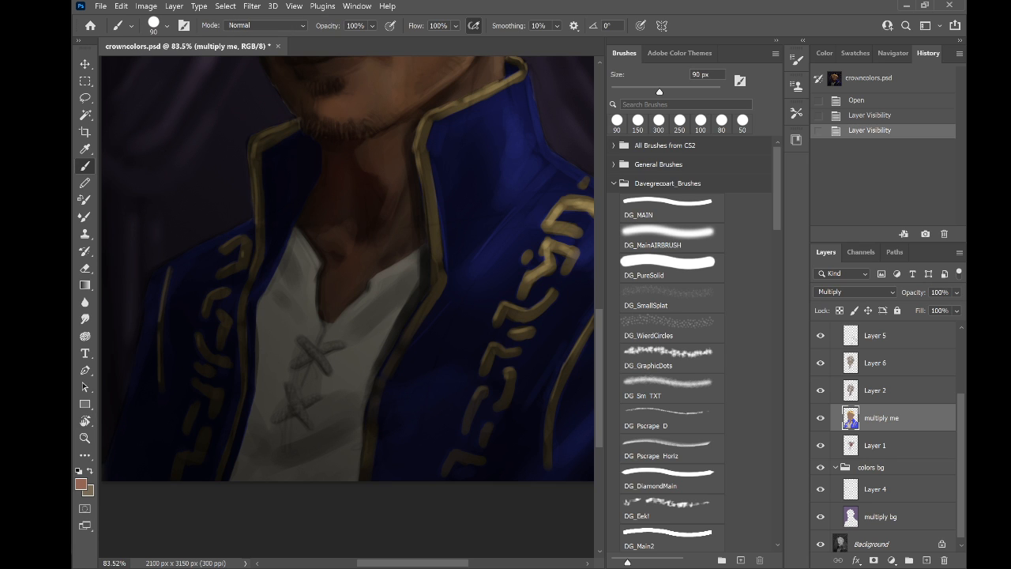
{"action": "left_click", "coordinate": [672, 237]}
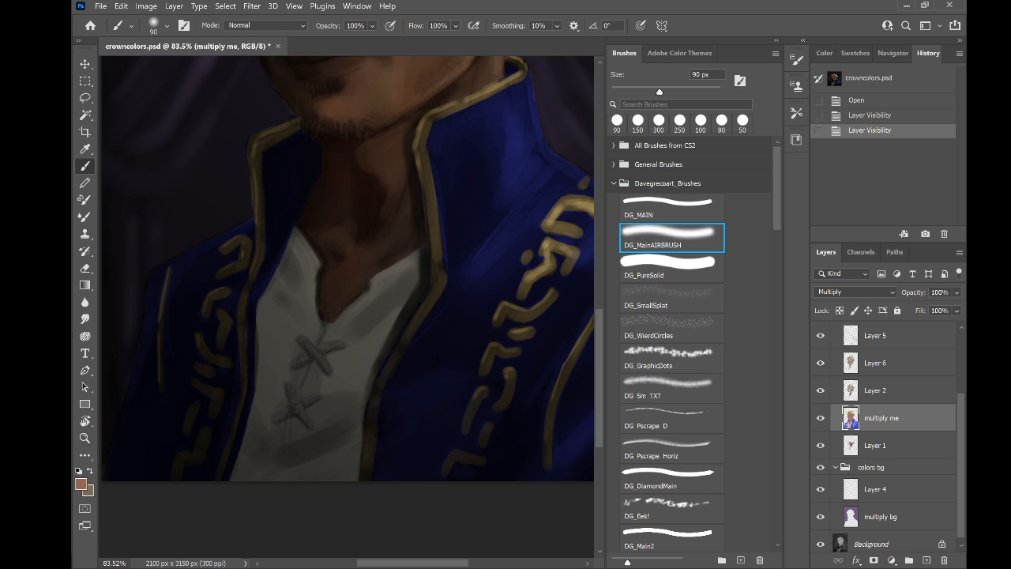
{"action": "scroll", "coordinate": [348, 269], "scroll_direction": "down", "scroll_amount": 10}
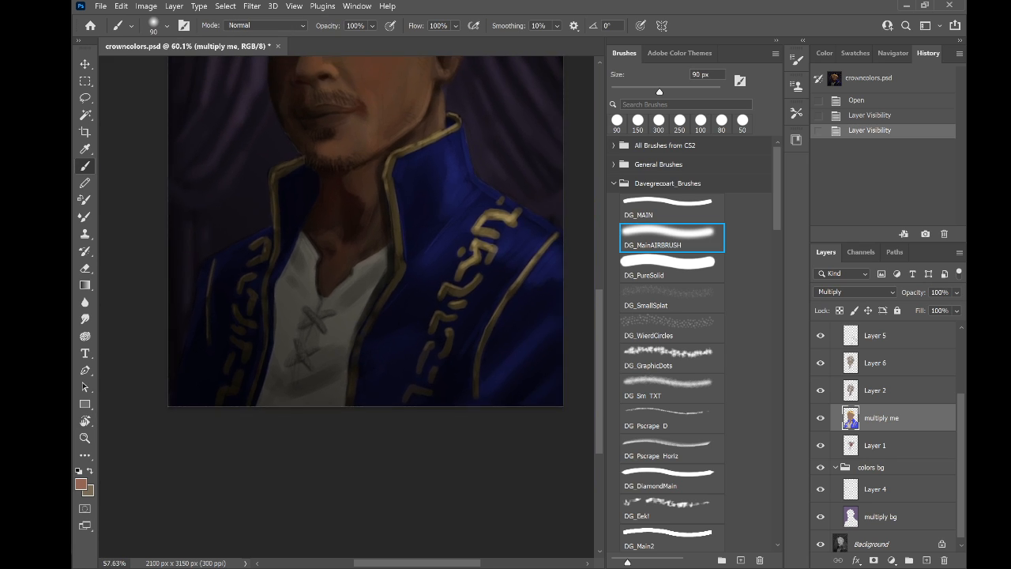
{"action": "scroll", "coordinate": [371, 273], "scroll_direction": "up", "scroll_amount": 2}
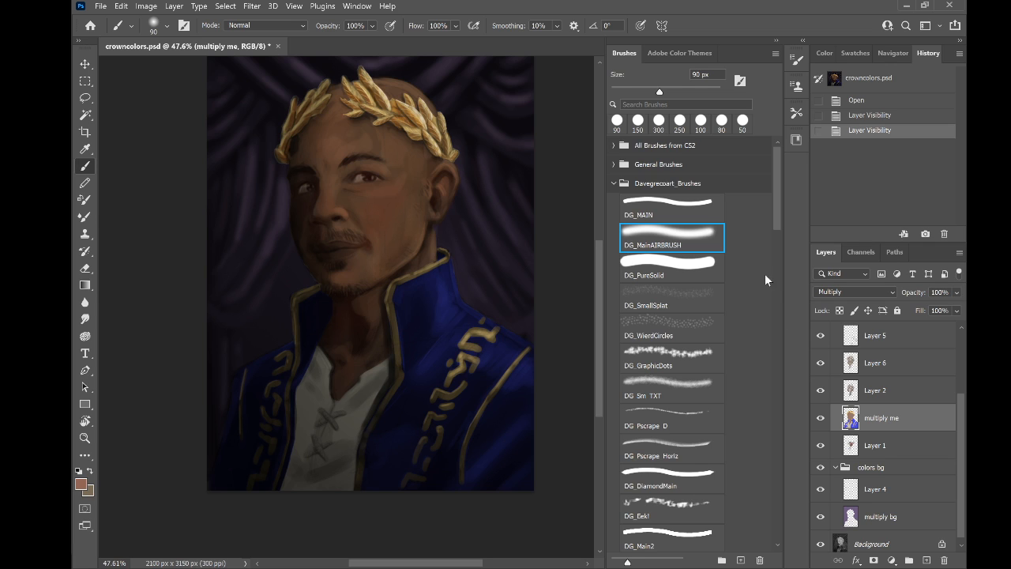
{"action": "left_click", "coordinate": [824, 53]}
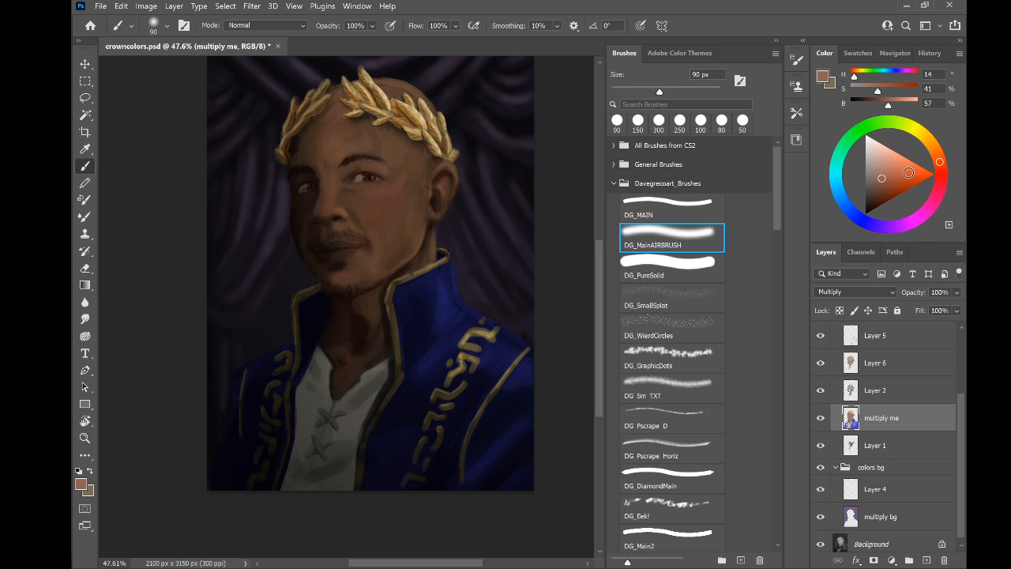
{"action": "left_click", "coordinate": [899, 164]}
{"action": "left_click", "coordinate": [891, 162]}
{"action": "left_click", "coordinate": [941, 169]}
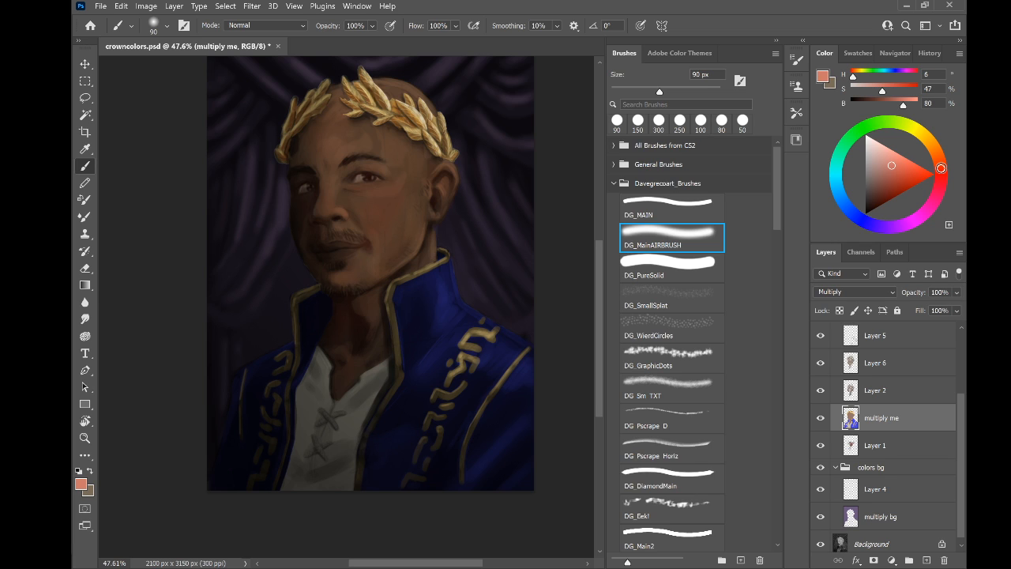
Enlarge the airbrush to 500 px and try salmon strokes over the blue jacket on the "multiply me" layer, undoing them
{"action": "key", "text": "bracketright"}
{"action": "key", "text": "bracketright"}
{"action": "key", "text": "bracketright"}
{"action": "key", "text": "bracketright"}
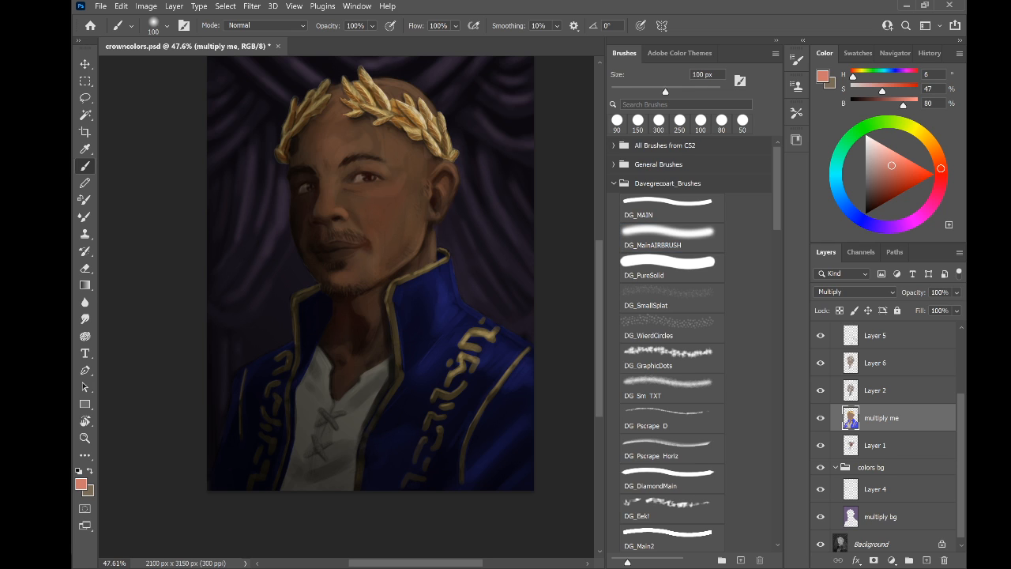
{"action": "key", "text": "bracketright"}
{"action": "key", "text": "bracketright"}
{"action": "key", "text": "bracketright"}
{"action": "key", "text": "bracketright"}
{"action": "key", "text": "bracketright"}
{"action": "left_click_drag", "start_coordinate": [435, 361], "coordinate": [422, 307]}
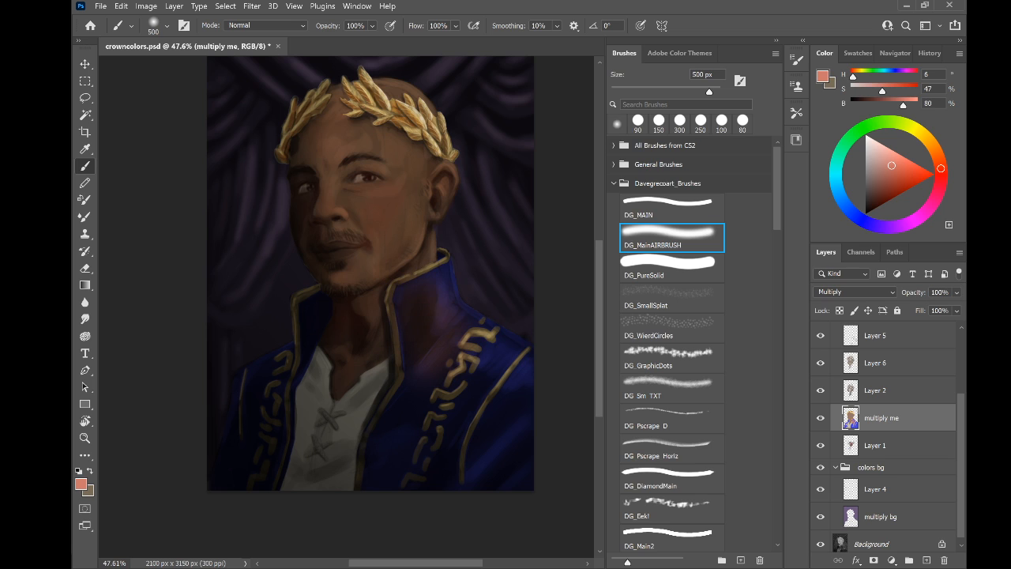
{"action": "key", "text": "ctrl+z"}
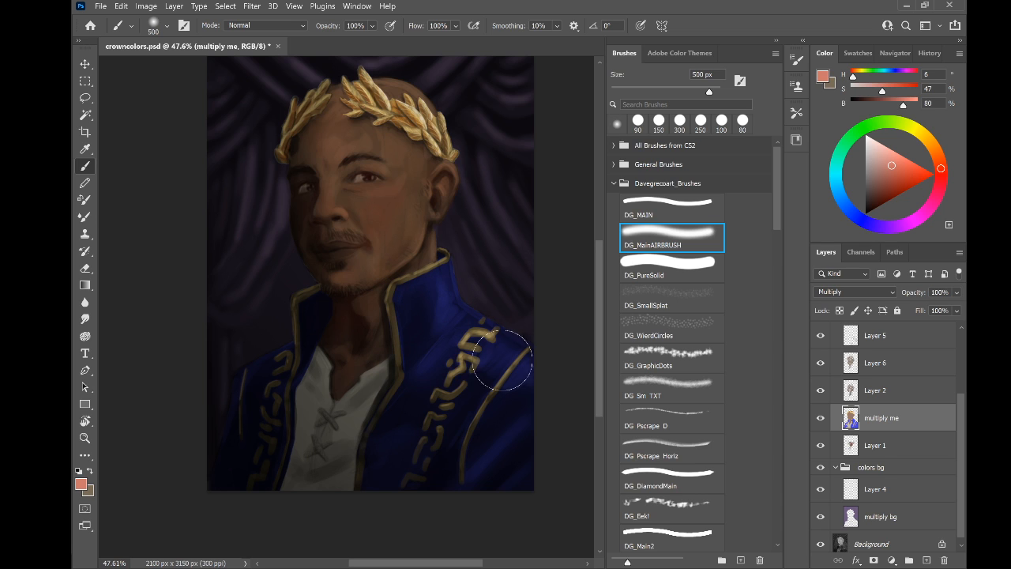
{"action": "mouse_move", "coordinate": [484, 360]}
{"action": "left_mouse_down"}
{"action": "mouse_move", "coordinate": [460, 359]}
{"action": "mouse_move", "coordinate": [421, 387]}
{"action": "left_mouse_up"}
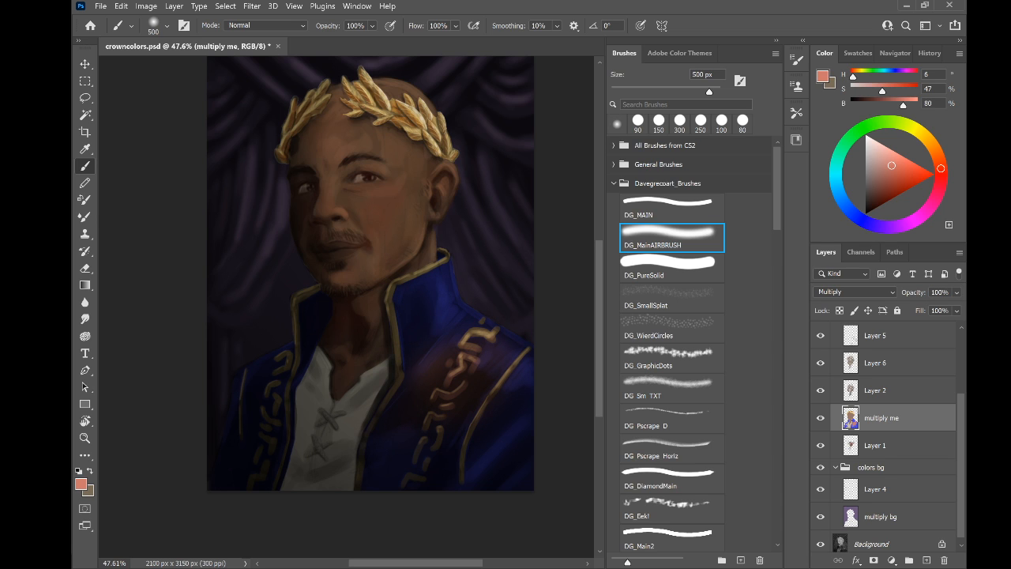
{"action": "key", "text": "ctrl+z"}
{"action": "mouse_move", "coordinate": [524, 403]}
{"action": "left_mouse_down"}
{"action": "mouse_move", "coordinate": [515, 440]}
{"action": "mouse_move", "coordinate": [495, 463]}
{"action": "mouse_move", "coordinate": [509, 426]}
{"action": "left_mouse_up"}
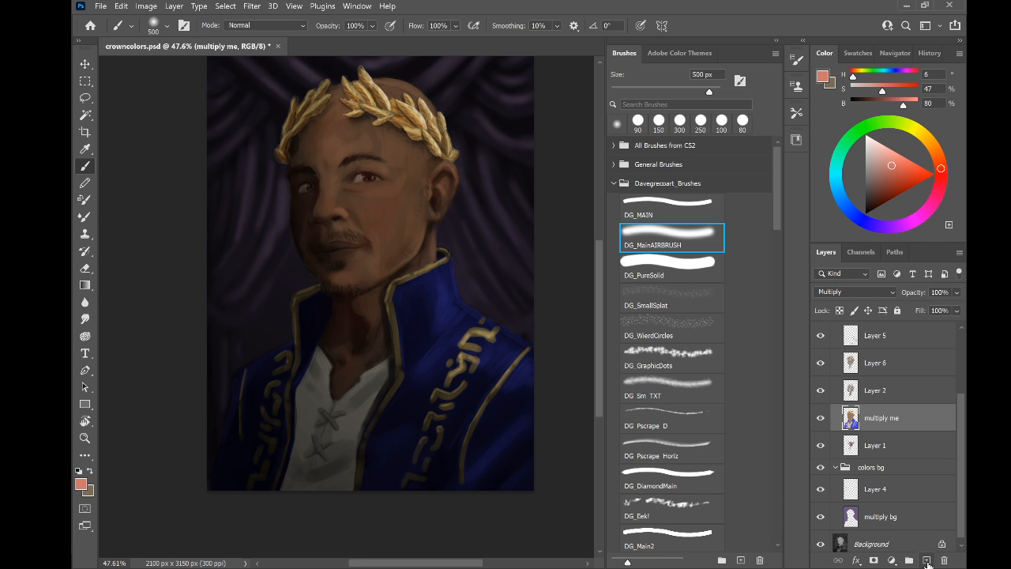
Add a new Multiply-mode layer above "multiply me" and set the foreground color to a darker red (H 6, S 69, B 57)
{"action": "left_click", "coordinate": [927, 560]}
{"action": "left_click", "coordinate": [892, 293]}
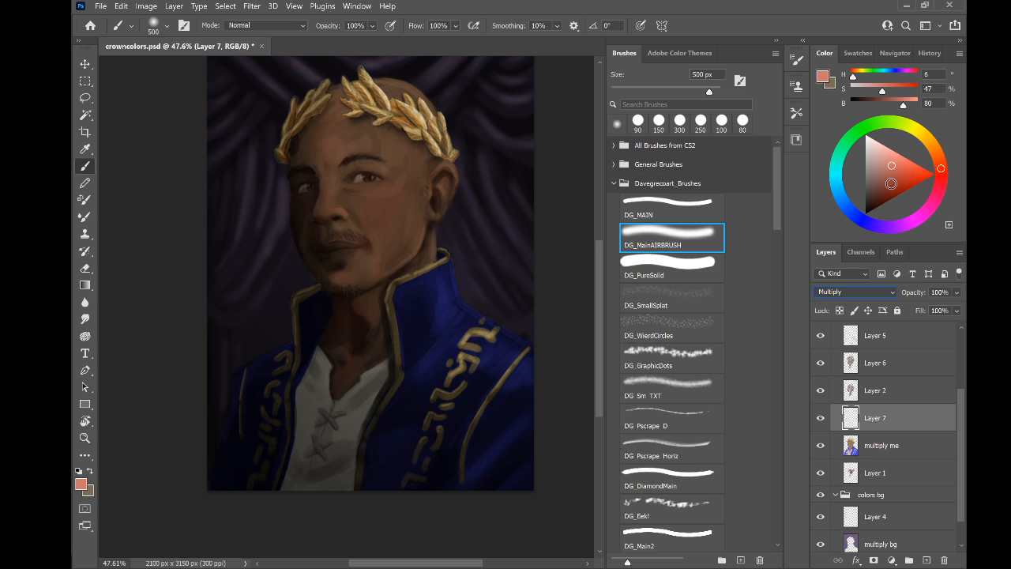
{"action": "left_click", "coordinate": [892, 184]}
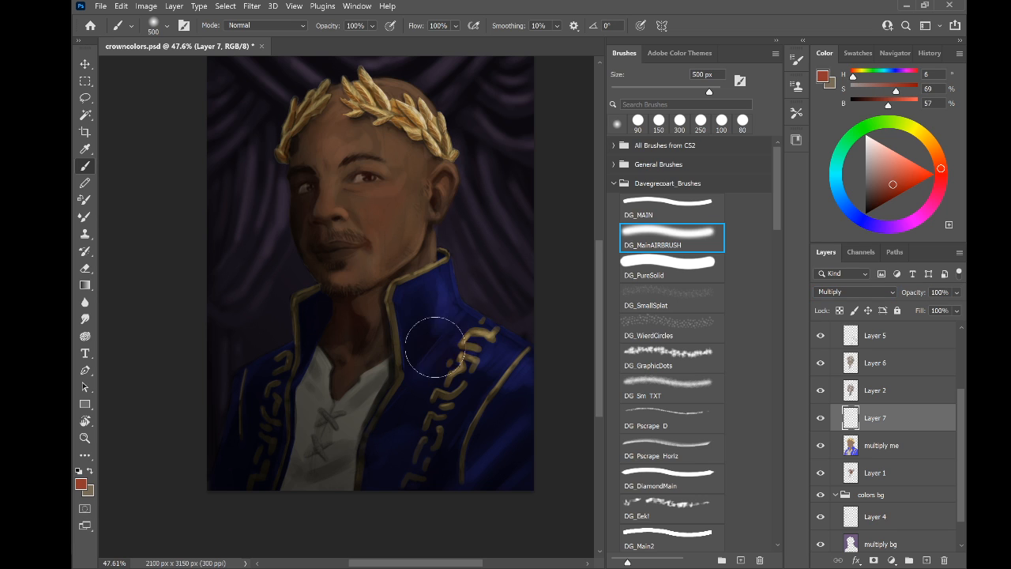
Try dark red airbrush strokes over the jacket's shoulder, embroidery and collar on the new Multiply layer, undoing each one
{"action": "key", "text": "ctrl+z"}
{"action": "left_click_drag", "start_coordinate": [384, 341], "coordinate": [371, 240]}
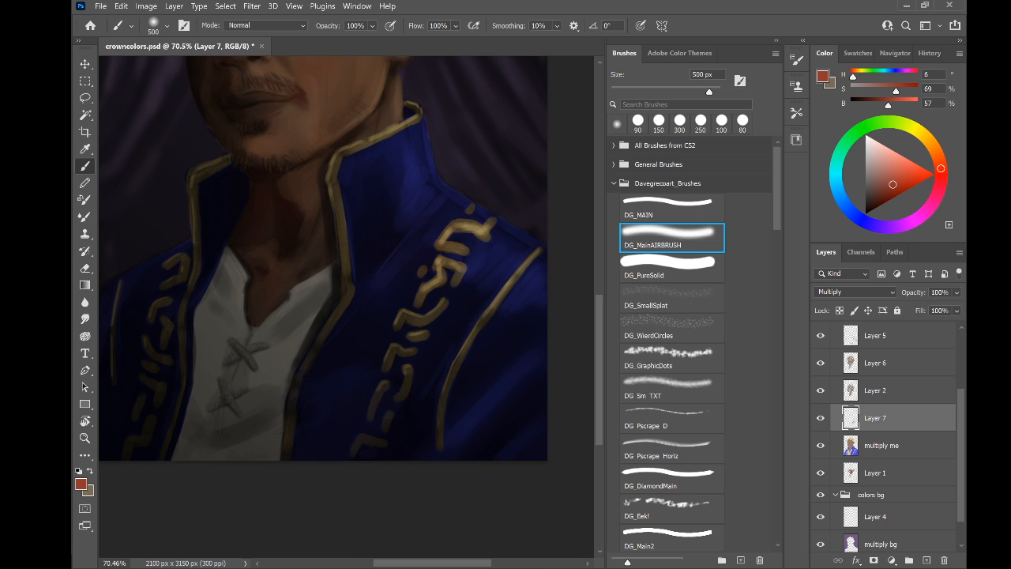
{"action": "mouse_move", "coordinate": [472, 295]}
{"action": "left_mouse_down"}
{"action": "mouse_move", "coordinate": [445, 285]}
{"action": "mouse_move", "coordinate": [403, 319]}
{"action": "left_mouse_up"}
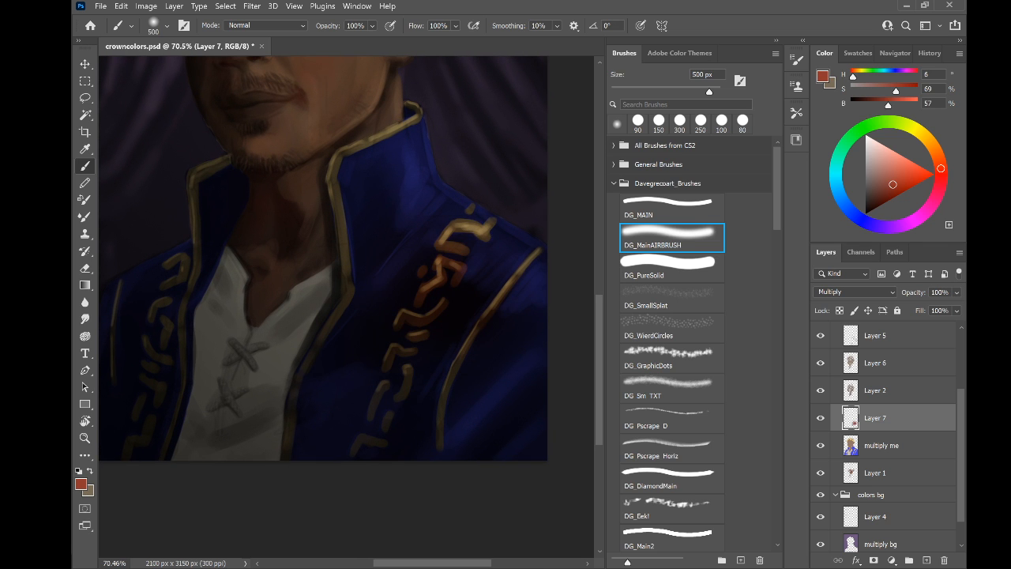
{"action": "key", "text": "ctrl+z"}
{"action": "mouse_move", "coordinate": [406, 199]}
{"action": "left_mouse_down"}
{"action": "mouse_move", "coordinate": [382, 208]}
{"action": "mouse_move", "coordinate": [363, 142]}
{"action": "left_mouse_up"}
{"action": "key", "text": "ctrl+z"}
{"action": "key", "text": "ctrl+z"}
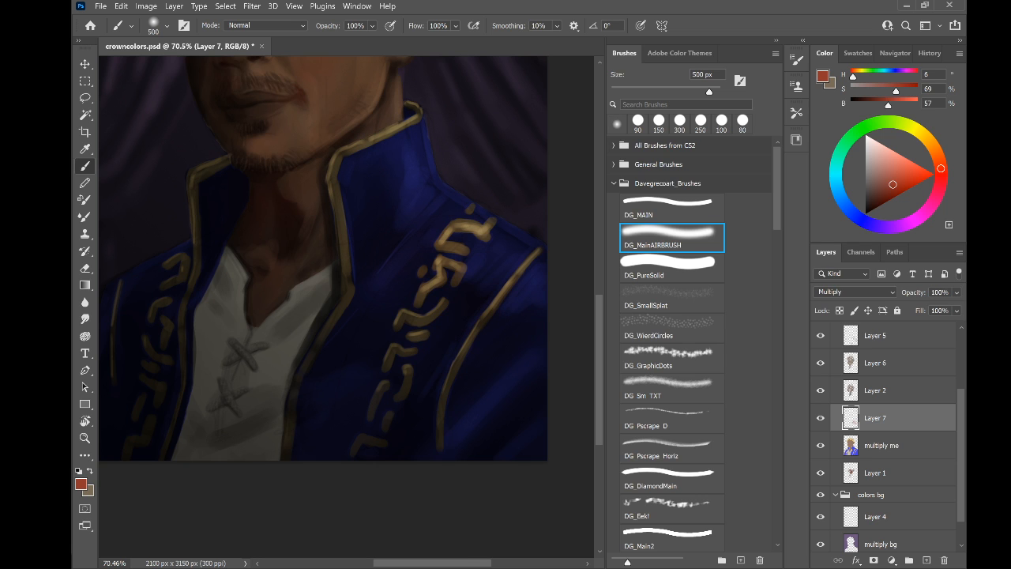
{"action": "mouse_move", "coordinate": [533, 348]}
{"action": "left_mouse_down"}
{"action": "mouse_move", "coordinate": [519, 347]}
{"action": "mouse_move", "coordinate": [457, 263]}
{"action": "left_mouse_up"}
{"action": "key", "text": "ctrl+z"}
Switch to the DG_MAIN brush and enlarge it to 300 px
{"action": "left_click", "coordinate": [647, 205]}
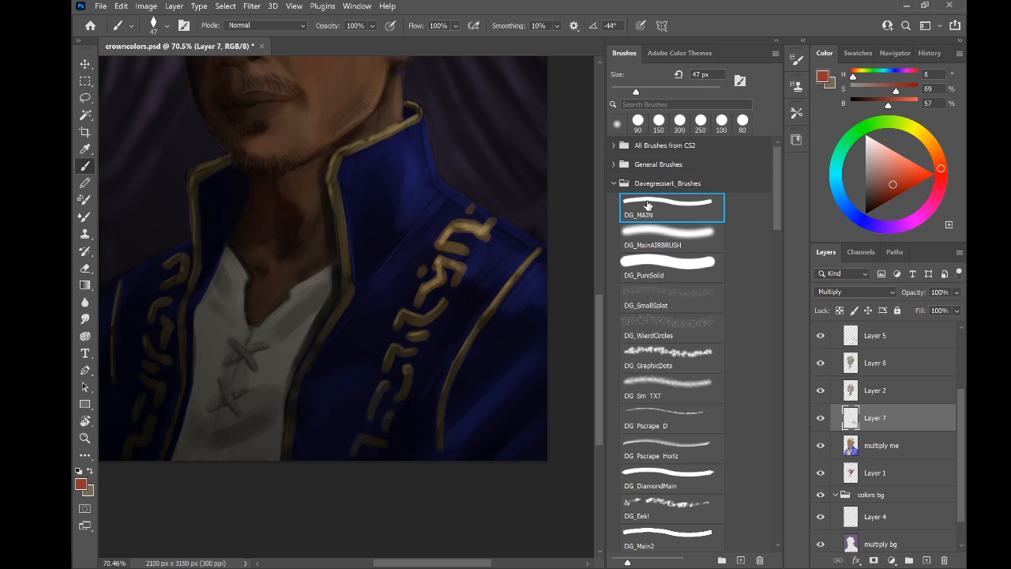
{"action": "key", "text": "bracketright"}
{"action": "key", "text": "bracketright"}
{"action": "key", "text": "bracketright"}
{"action": "key", "text": "bracketright"}
{"action": "key", "text": "bracketright"}
{"action": "key", "text": "bracketright"}
{"action": "key", "text": "bracketright"}
{"action": "key", "text": "bracketright"}
{"action": "key", "text": "bracketright"}
{"action": "key", "text": "bracketright"}
{"action": "key", "text": "bracketright"}
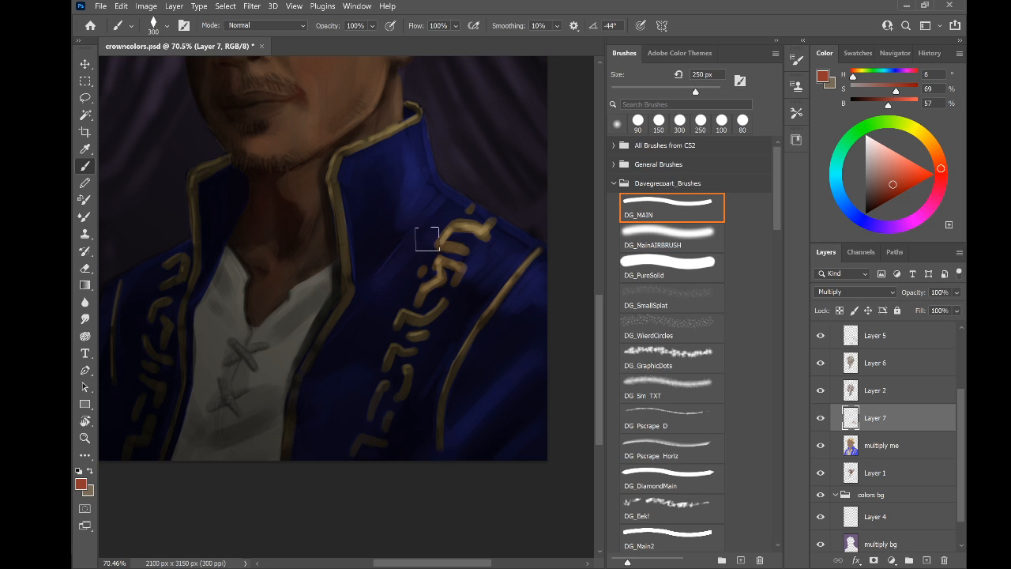
{"action": "key", "text": "bracketright"}
Try dark red DG_MAIN strokes across the jacket's collar and shoulder embroidery, and undo them
{"action": "scroll", "coordinate": [265, 278], "scroll_direction": "down", "scroll_amount": 3}
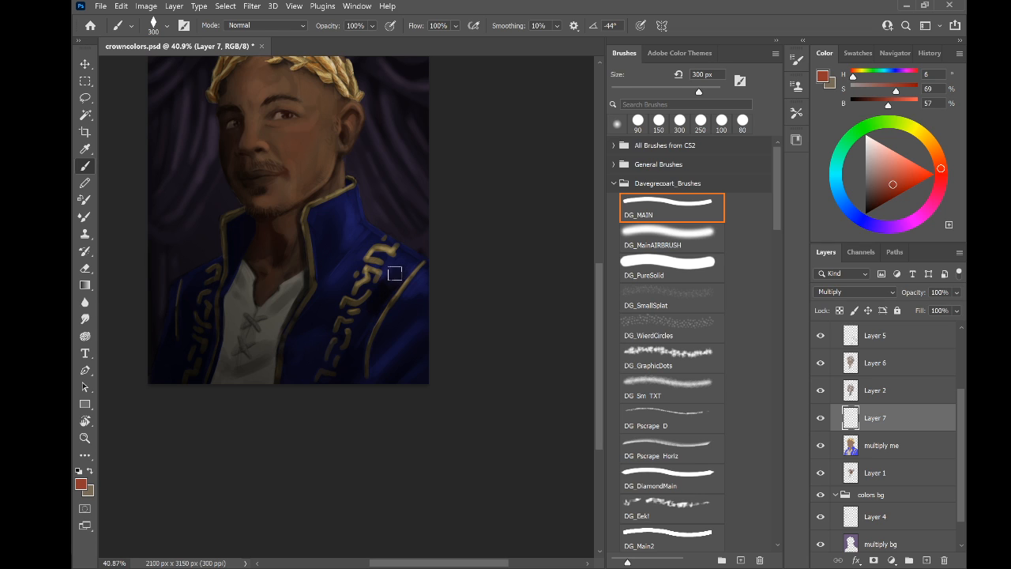
{"action": "mouse_move", "coordinate": [391, 273]}
{"action": "left_mouse_down"}
{"action": "mouse_move", "coordinate": [349, 267]}
{"action": "mouse_move", "coordinate": [330, 218]}
{"action": "mouse_move", "coordinate": [346, 207]}
{"action": "left_mouse_up"}
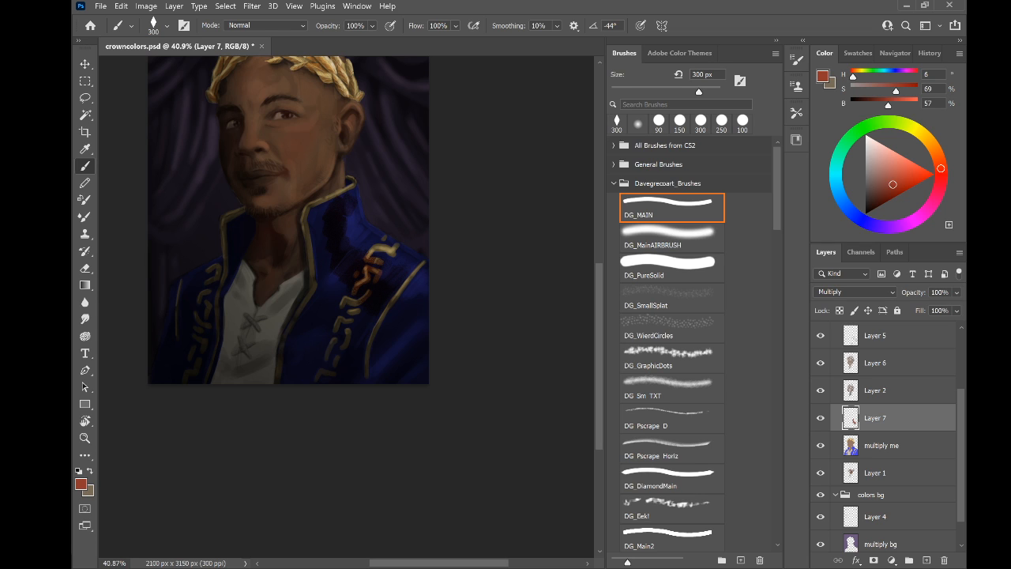
{"action": "key", "text": "ctrl+z"}
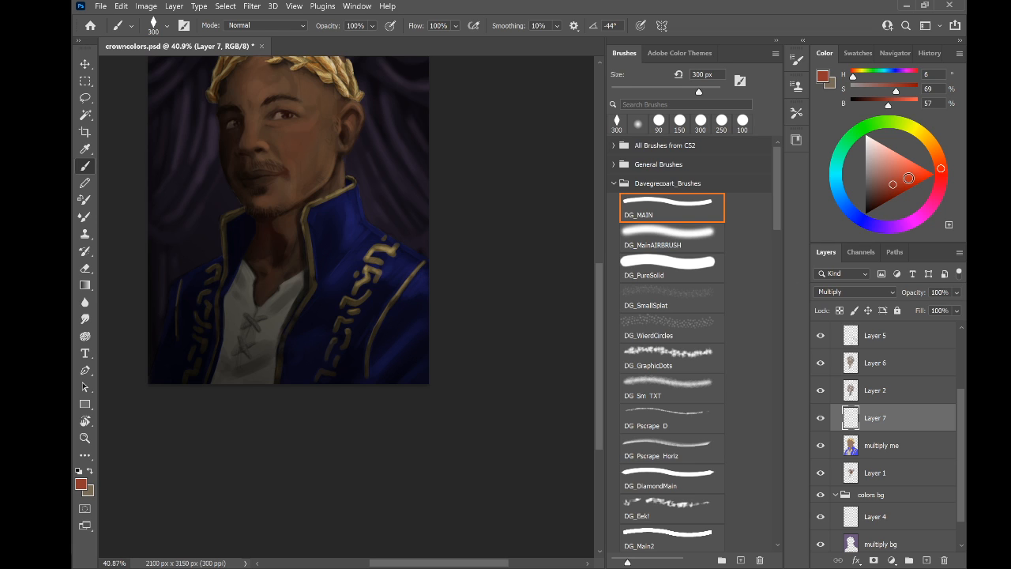
Pick a lighter coral (H 6, S 60, B 89), try painting it over the jacket in Multiply mode, and undo the strokes
{"action": "left_click", "coordinate": [912, 172]}
{"action": "left_click_drag", "start_coordinate": [911, 172], "coordinate": [902, 165]}
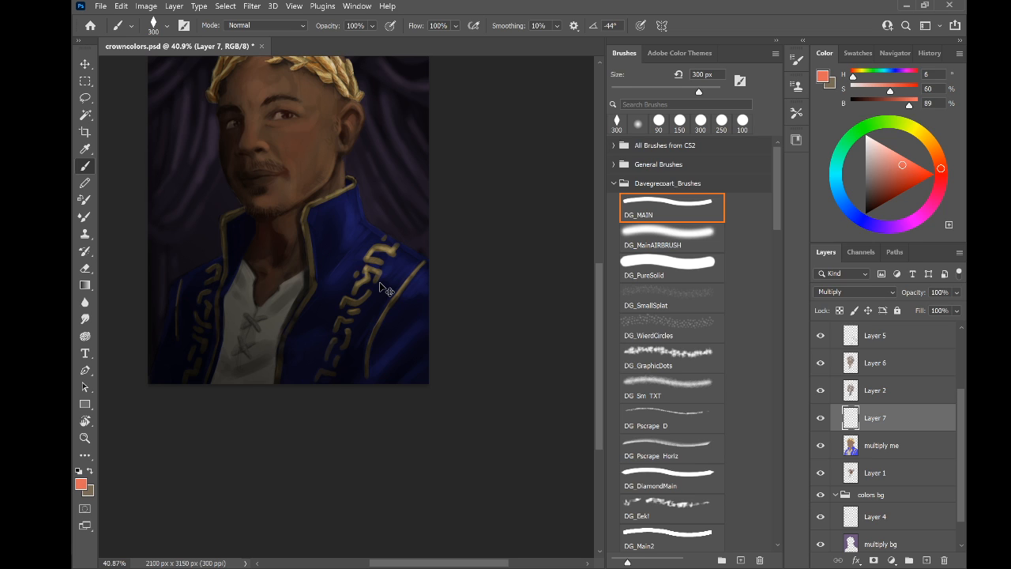
{"action": "key", "text": "alt+shift+n"}
{"action": "key", "text": "Delete"}
{"action": "key", "text": "ctrl+z"}
{"action": "key", "text": "alt+shift+m"}
{"action": "mouse_move", "coordinate": [379, 289]}
{"action": "left_mouse_down"}
{"action": "mouse_move", "coordinate": [379, 260]}
{"action": "mouse_move", "coordinate": [342, 229]}
{"action": "left_mouse_up"}
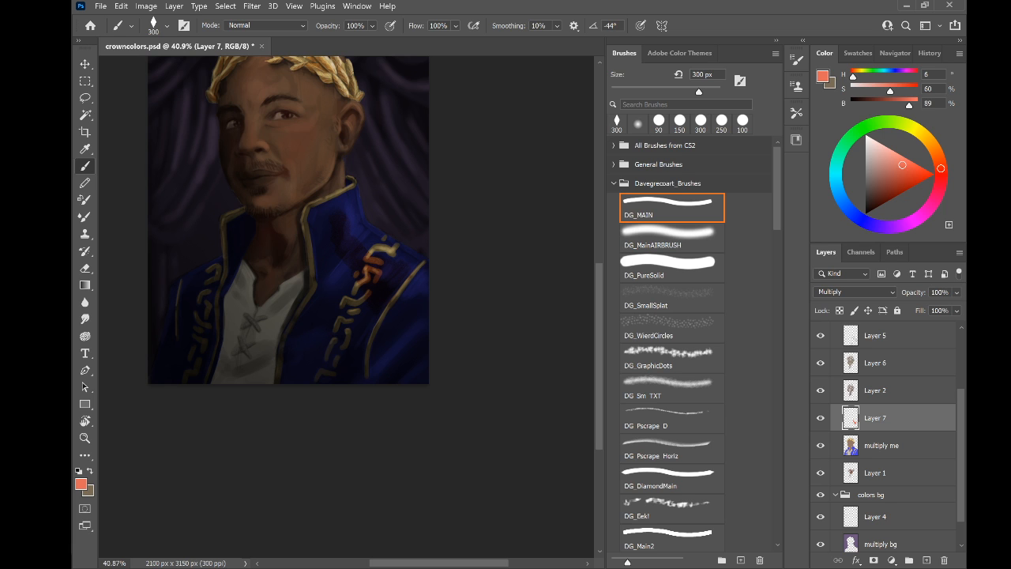
{"action": "scroll", "coordinate": [245, 232], "scroll_direction": "up", "scroll_amount": 5}
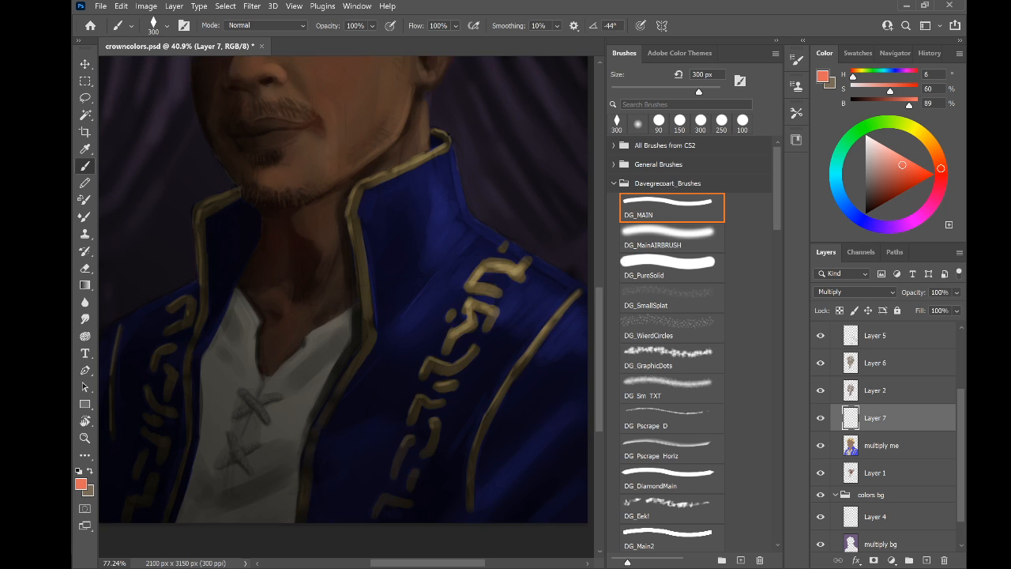
{"action": "left_click_drag", "start_coordinate": [347, 229], "coordinate": [412, 309]}
{"action": "mouse_move", "coordinate": [480, 182]}
{"action": "left_mouse_down"}
{"action": "mouse_move", "coordinate": [487, 174]}
{"action": "mouse_move", "coordinate": [464, 115]}
{"action": "left_mouse_up"}
{"action": "key", "text": "ctrl+z"}
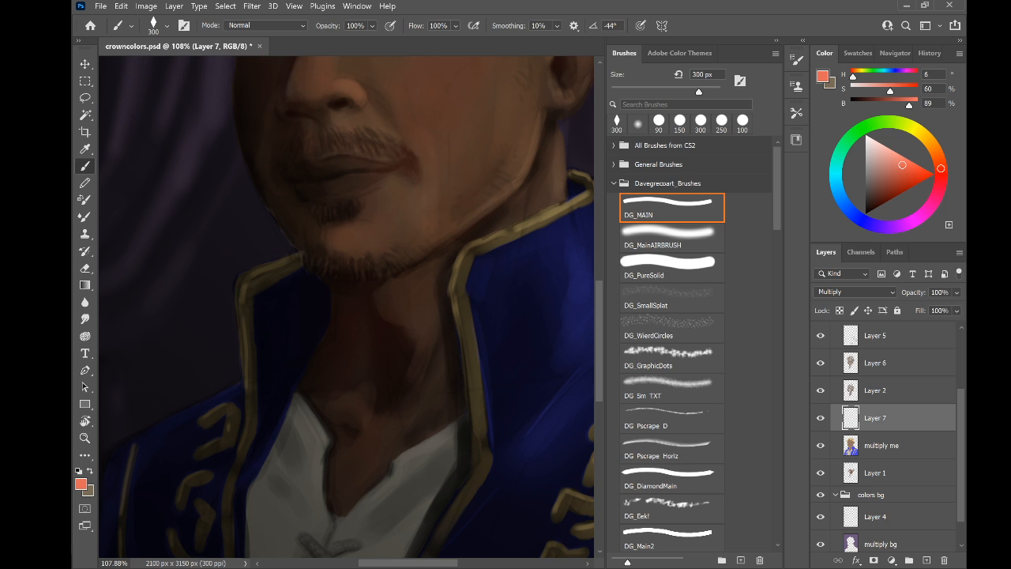
Set the foreground color to a pale pink (H 6, S 32, B 87)
{"action": "scroll", "coordinate": [572, 120], "scroll_direction": "down", "scroll_amount": 5}
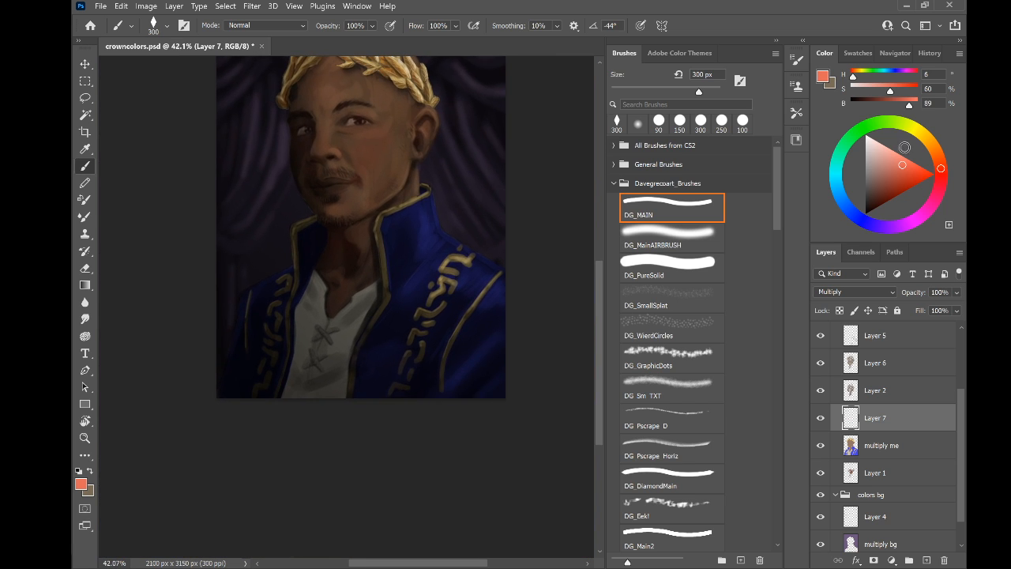
{"action": "left_click_drag", "start_coordinate": [905, 148], "coordinate": [886, 156]}
Examine what Layer 5 and Layer 6 contribute to the portrait by toggling layer visibility off and on
{"action": "left_click", "coordinate": [887, 338]}
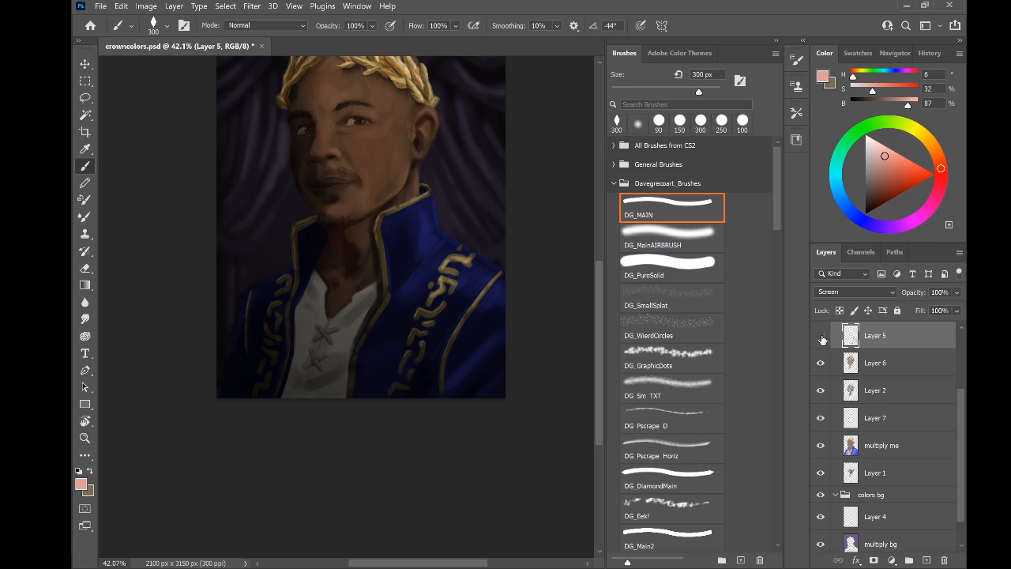
{"action": "left_click", "coordinate": [821, 338]}
{"action": "left_click", "coordinate": [822, 338]}
{"action": "scroll", "coordinate": [896, 377], "scroll_direction": "up", "scroll_amount": 2}
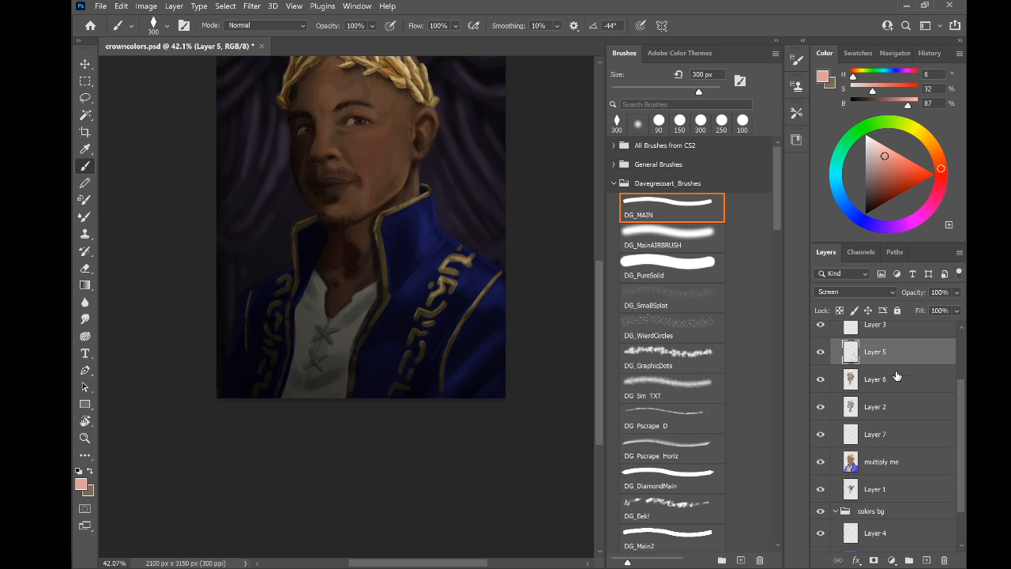
{"action": "left_click", "coordinate": [837, 400]}
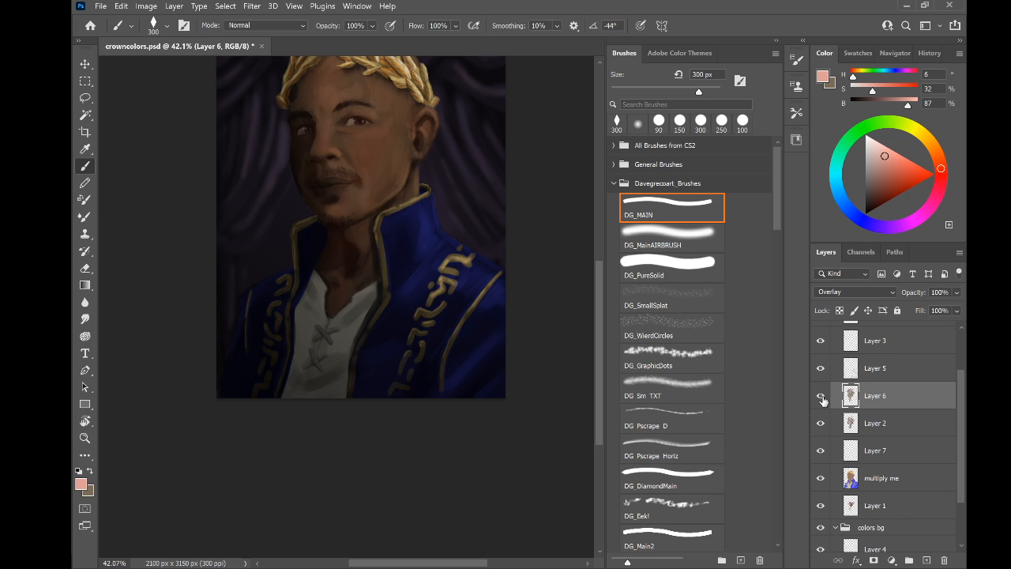
{"action": "left_click", "coordinate": [899, 368]}
{"action": "scroll", "coordinate": [898, 366], "scroll_direction": "up", "scroll_amount": 2}
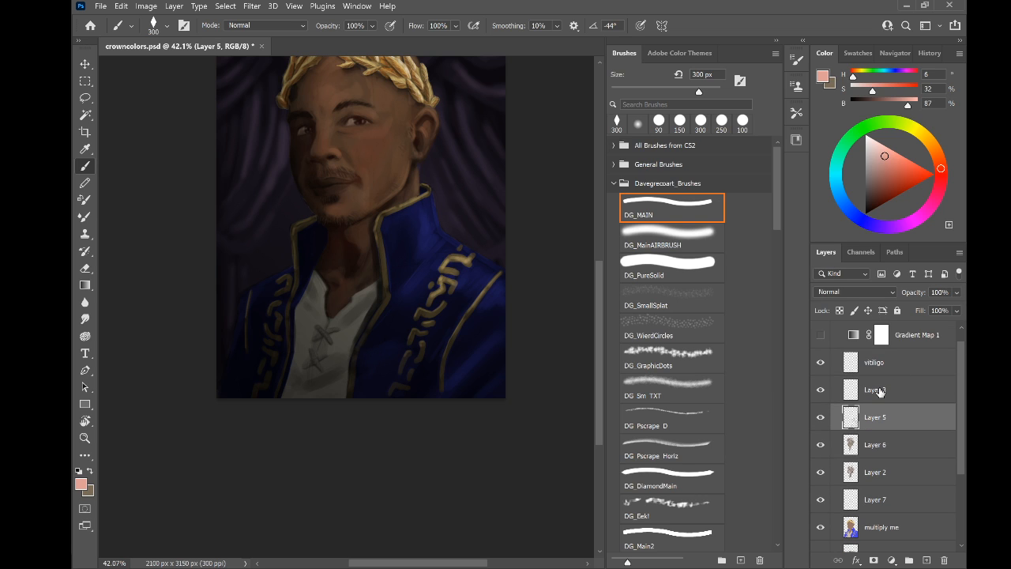
Select Layer 3, check its content by hiding and showing it, and change its blend mode to Screen
{"action": "left_click", "coordinate": [875, 390]}
{"action": "left_click", "coordinate": [821, 391]}
{"action": "left_click", "coordinate": [821, 391]}
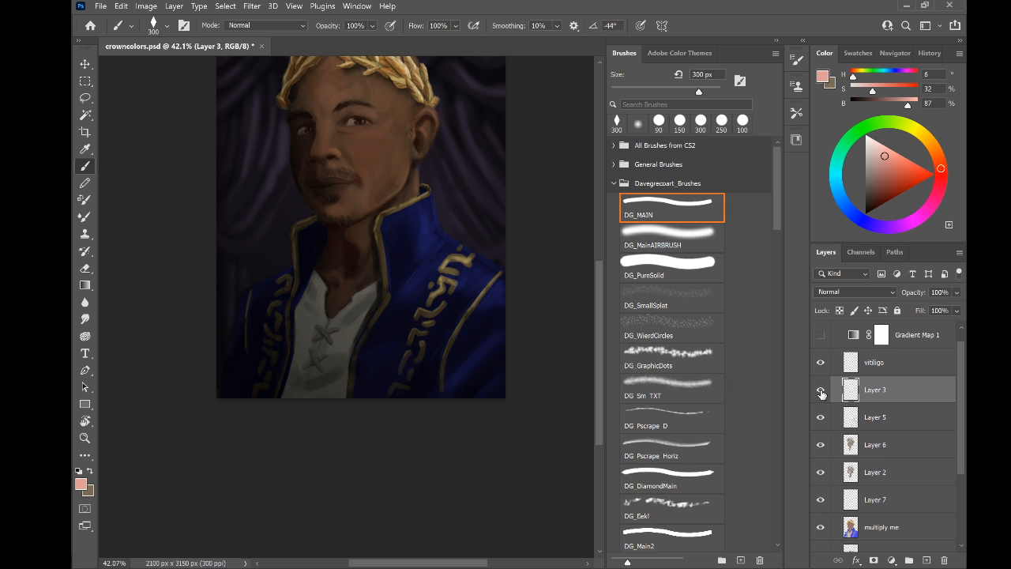
{"action": "left_click", "coordinate": [893, 294]}
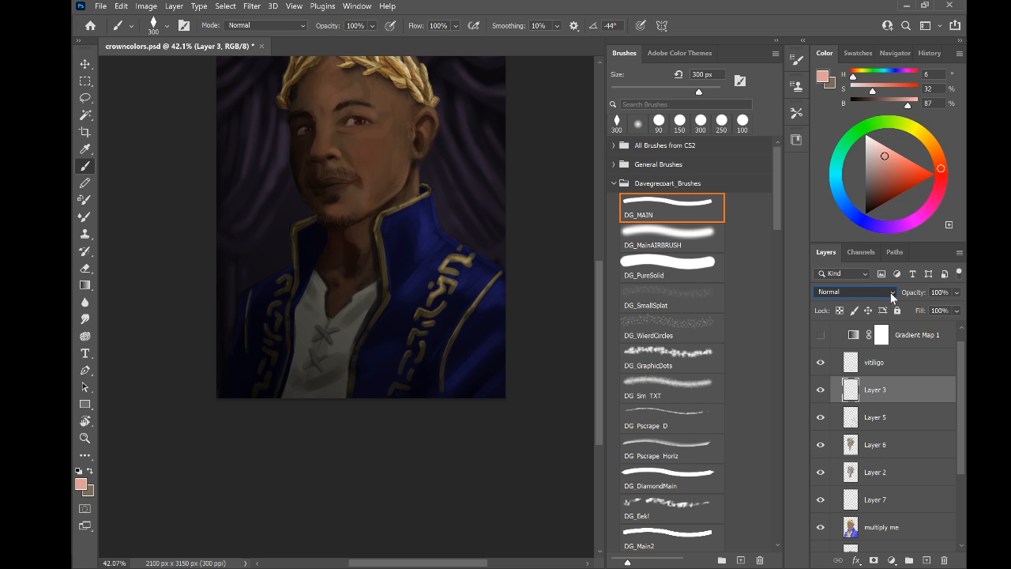
{"action": "key", "text": "Down"}
{"action": "key", "text": "Down"}
{"action": "key", "text": "Down"}
{"action": "key", "text": "Down"}
{"action": "key", "text": "Down"}
{"action": "key", "text": "Down"}
{"action": "key", "text": "Down"}
{"action": "key", "text": "Down"}
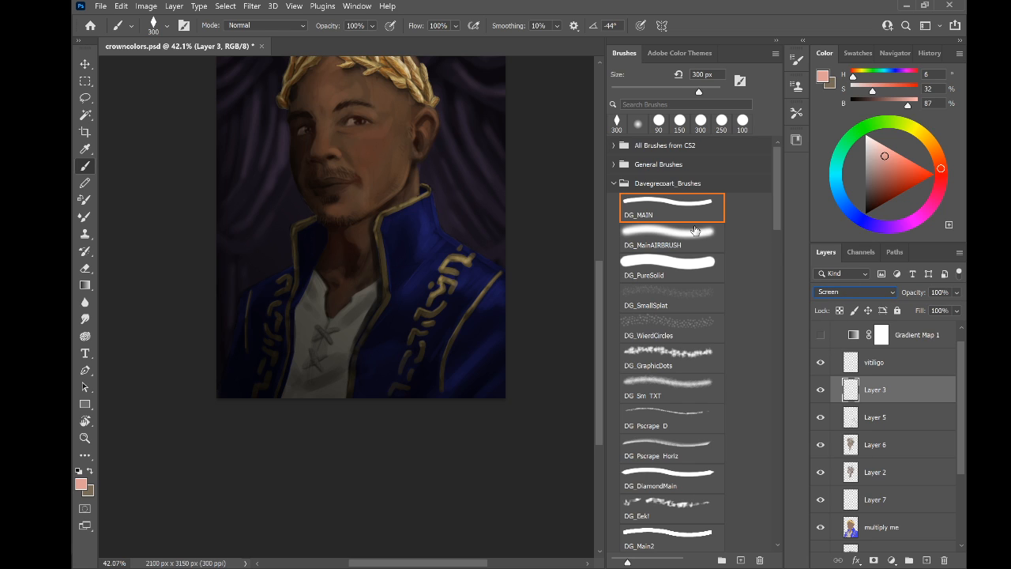
Pick a muted coral (H 6, S 54, B 76), try a DG_MAIN stroke on the jacket's collar on the Screen layer, and undo it
{"action": "left_click", "coordinate": [893, 171]}
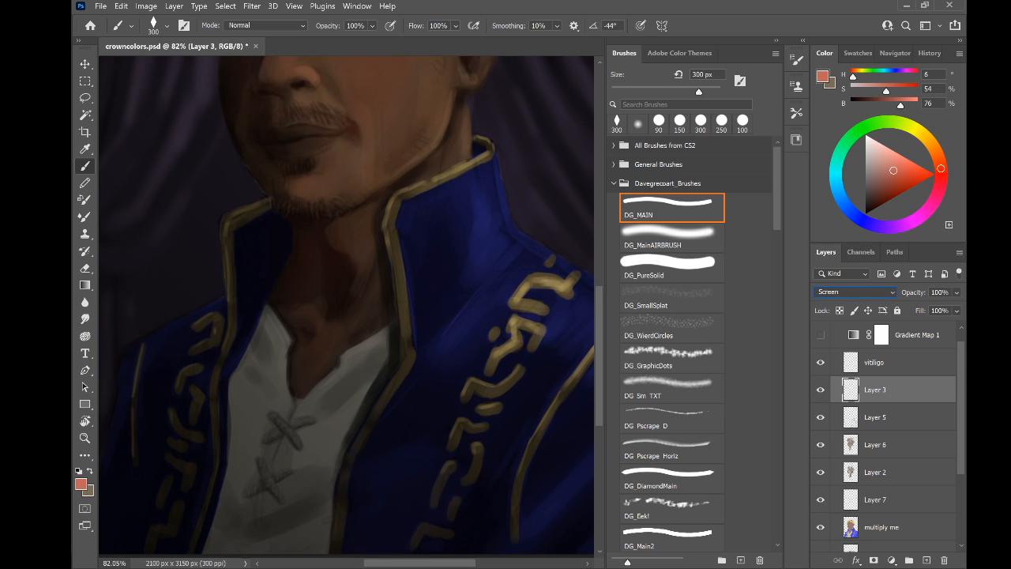
{"action": "mouse_move", "coordinate": [490, 284]}
{"action": "left_mouse_down"}
{"action": "mouse_move", "coordinate": [464, 281]}
{"action": "mouse_move", "coordinate": [443, 207]}
{"action": "left_mouse_up"}
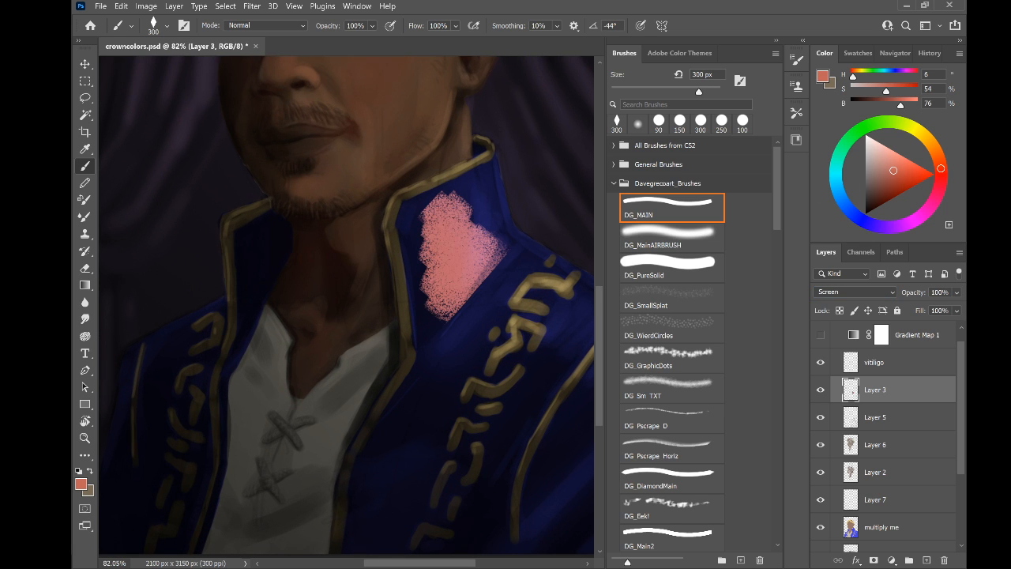
{"action": "key", "text": "ctrl+z"}
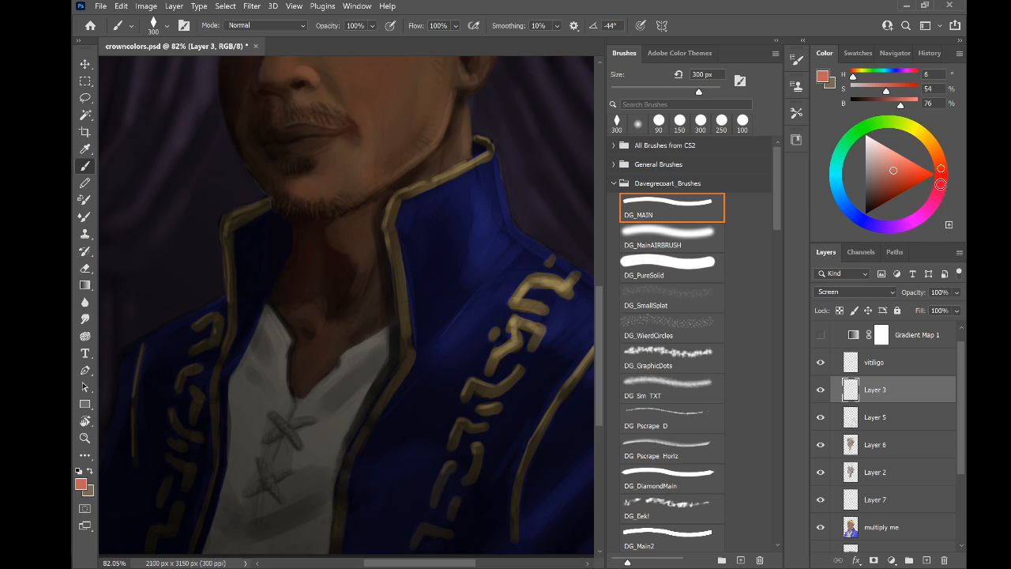
Set the foreground color to a bright coral red (H 3, S 67, B 88)
{"action": "left_click", "coordinate": [938, 188]}
{"action": "mouse_move", "coordinate": [938, 192]}
{"action": "left_mouse_down"}
{"action": "mouse_move", "coordinate": [912, 223]}
{"action": "mouse_move", "coordinate": [932, 204]}
{"action": "left_mouse_up"}
{"action": "left_click_drag", "start_coordinate": [902, 172], "coordinate": [941, 172]}
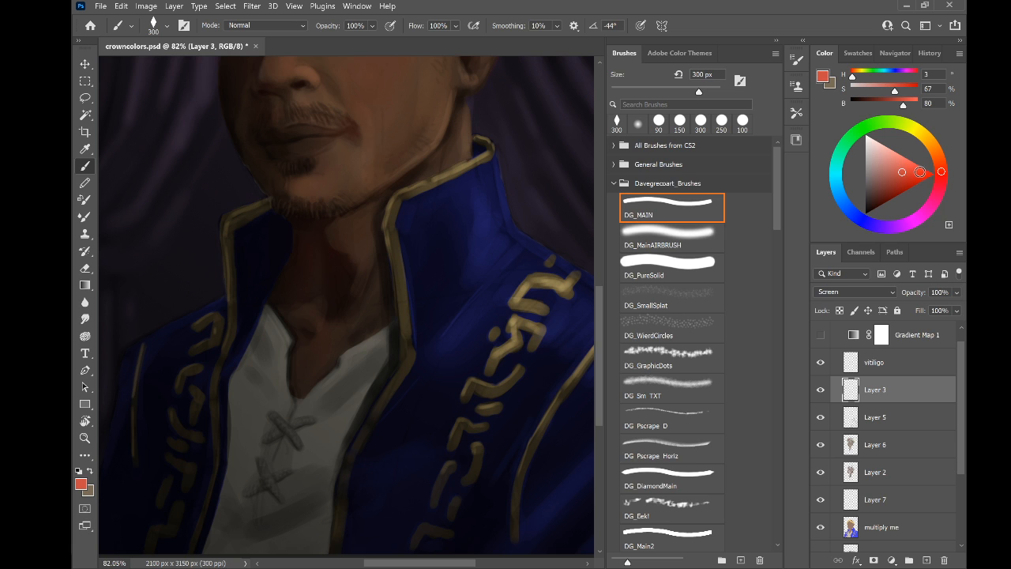
{"action": "left_click", "coordinate": [906, 167]}
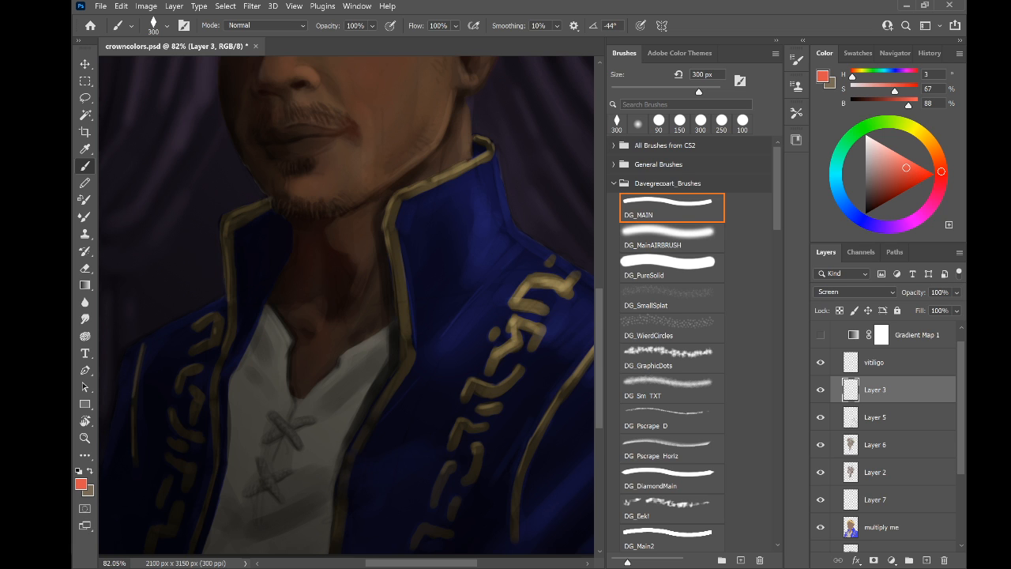
Switch to the DG_MainAIRBRUSH brush, try a coral red stroke on the jacket's collar, and undo it
{"action": "scroll", "coordinate": [253, 136], "scroll_direction": "down", "scroll_amount": 3}
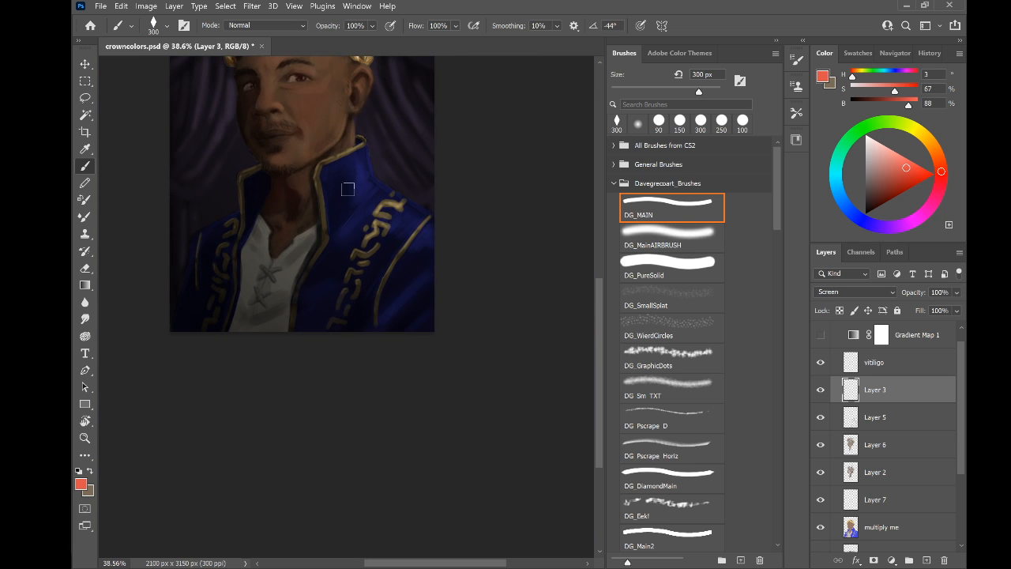
{"action": "left_click", "coordinate": [671, 238]}
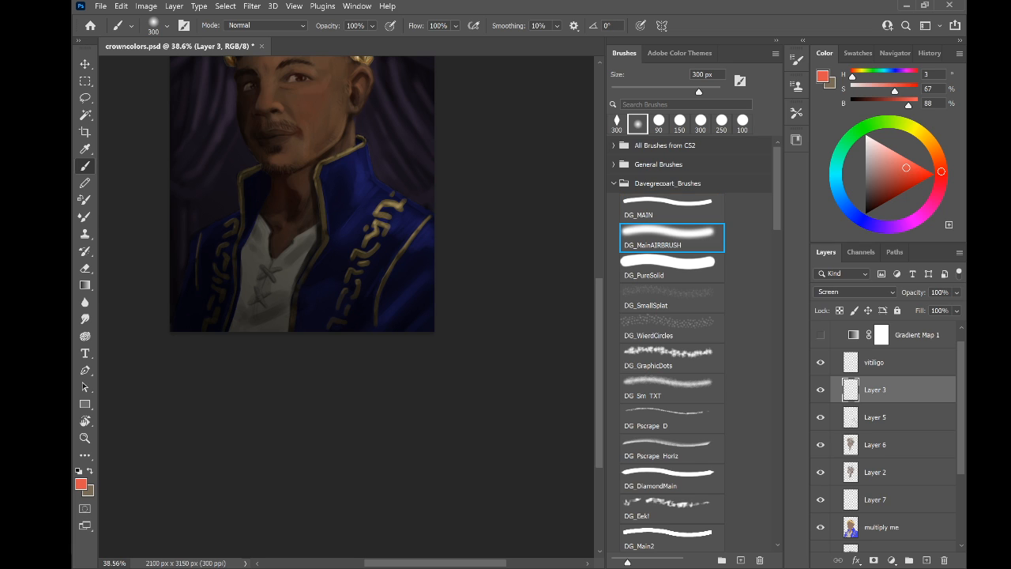
{"action": "mouse_move", "coordinate": [370, 195]}
{"action": "left_mouse_down"}
{"action": "mouse_move", "coordinate": [343, 220]}
{"action": "mouse_move", "coordinate": [344, 181]}
{"action": "left_mouse_up"}
{"action": "key", "text": "ctrl+z"}
Move Layer 3 directly above the "multiply me" layer and check its visibility
{"action": "left_click_drag", "start_coordinate": [885, 390], "coordinate": [881, 505]}
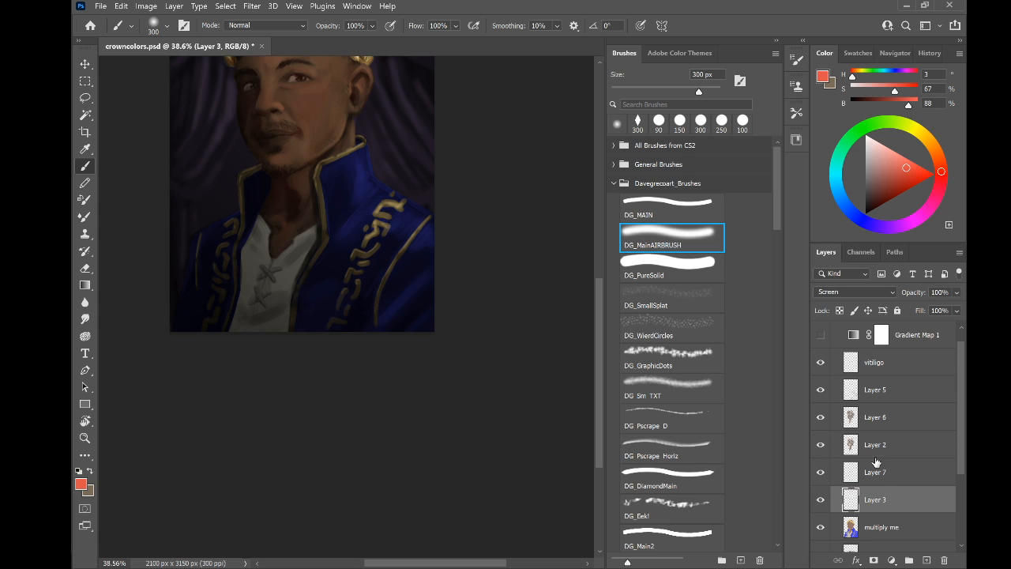
{"action": "scroll", "coordinate": [877, 490], "scroll_direction": "down", "scroll_amount": 2}
{"action": "left_click", "coordinate": [820, 434]}
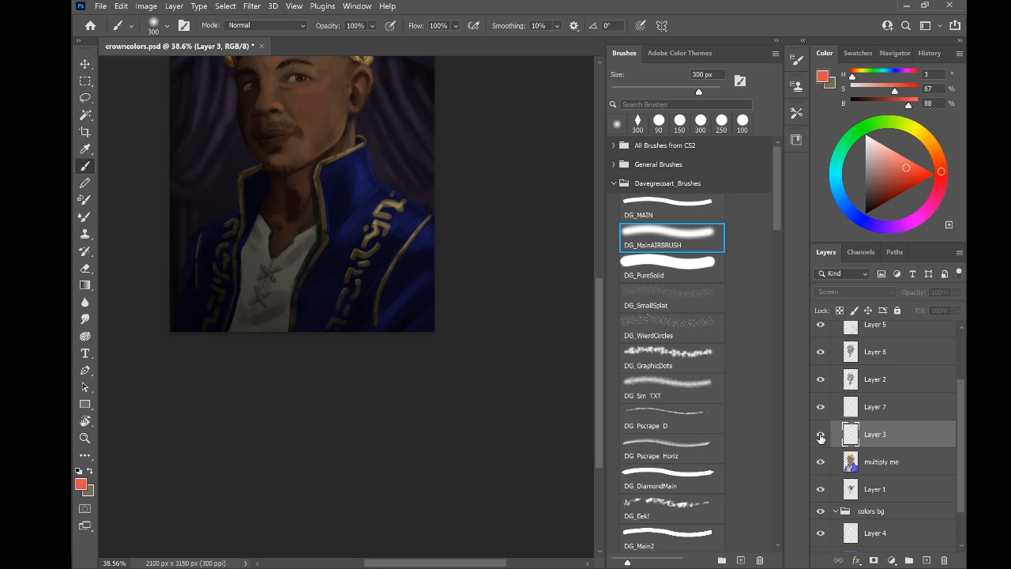
Choose the Tsvetka's Zodiac Signs brush from the "portrait brushes by Tsvetka" set
{"action": "left_click", "coordinate": [614, 187]}
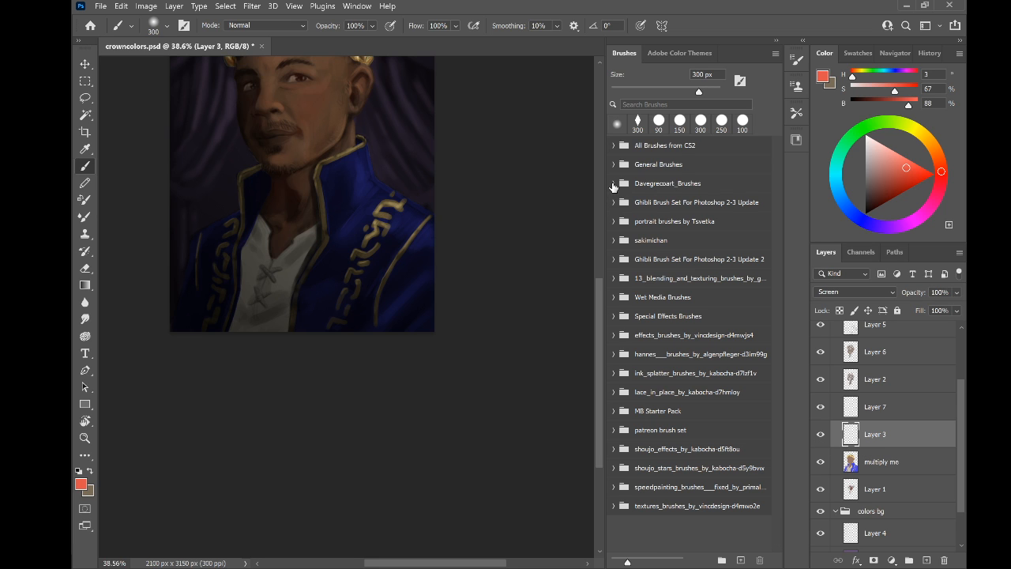
{"action": "left_click", "coordinate": [614, 222]}
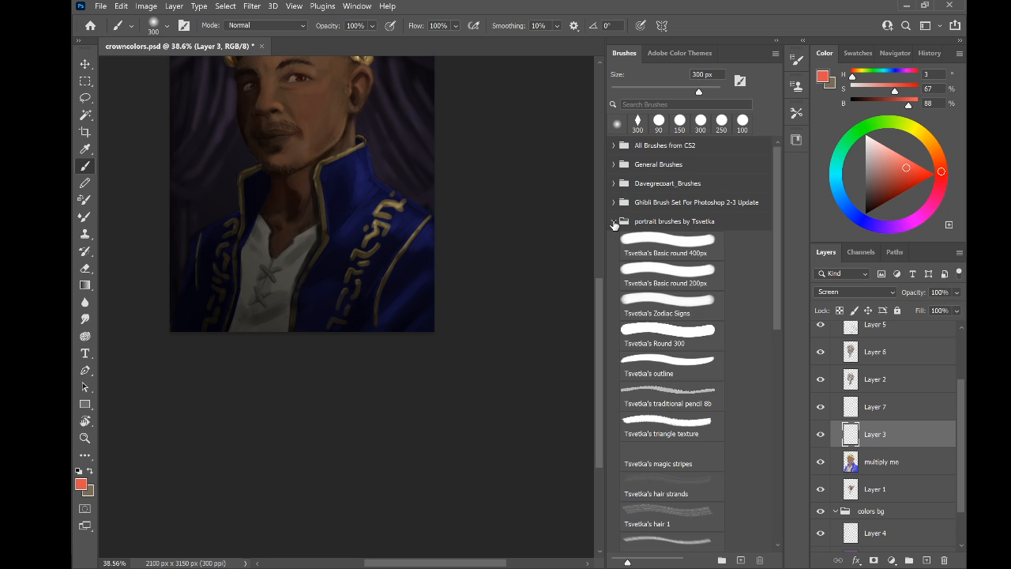
{"action": "left_click", "coordinate": [662, 308]}
Try a coral red patterned stroke on the jacket's collar on the Screen layer, and undo it
{"action": "scroll", "coordinate": [289, 189], "scroll_direction": "up", "scroll_amount": 6}
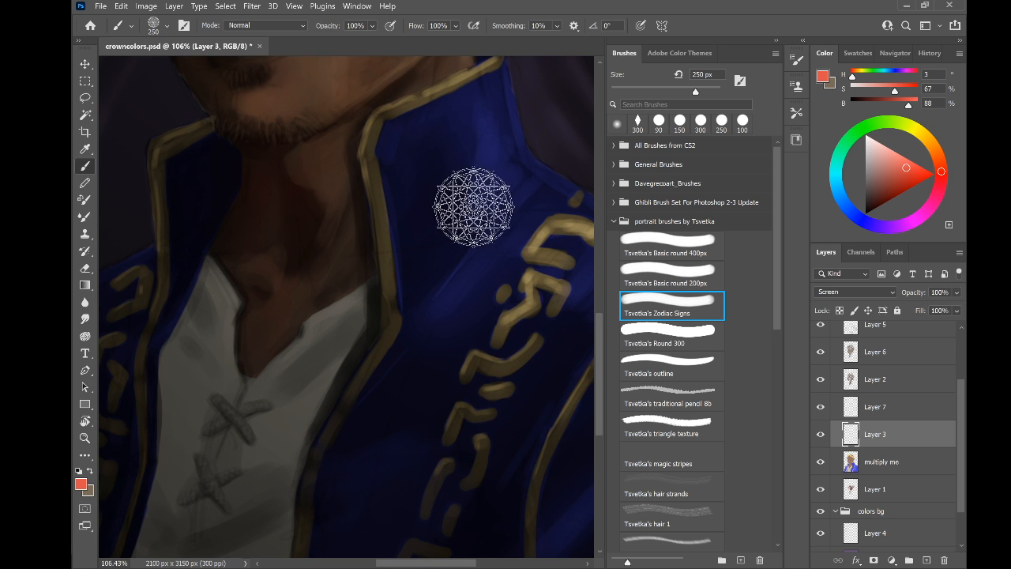
{"action": "mouse_move", "coordinate": [474, 207]}
{"action": "left_mouse_down"}
{"action": "mouse_move", "coordinate": [444, 219]}
{"action": "mouse_move", "coordinate": [433, 170]}
{"action": "left_mouse_up"}
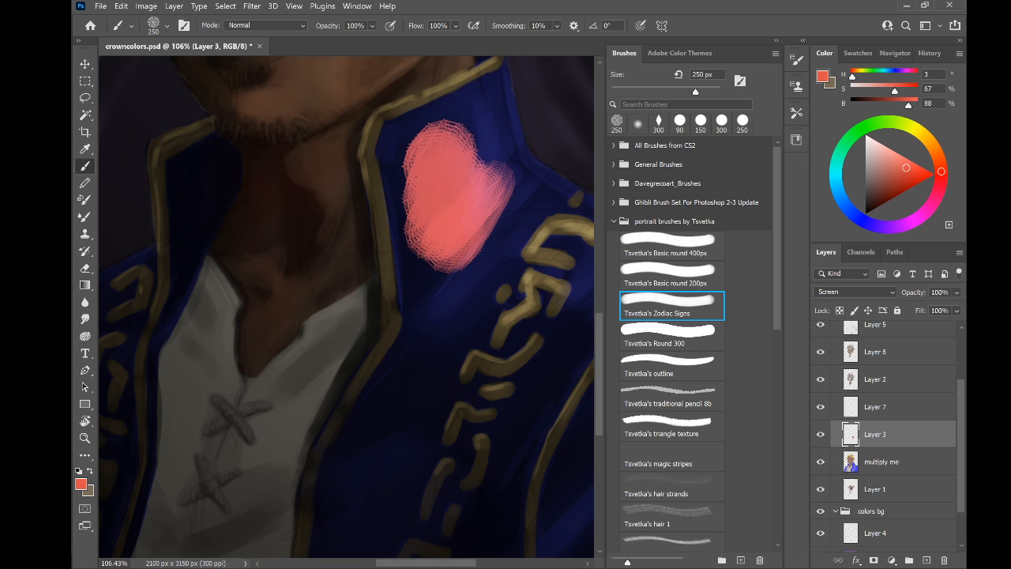
{"action": "scroll", "coordinate": [454, 202], "scroll_direction": "down", "scroll_amount": 5}
{"action": "key", "text": "ctrl+z"}
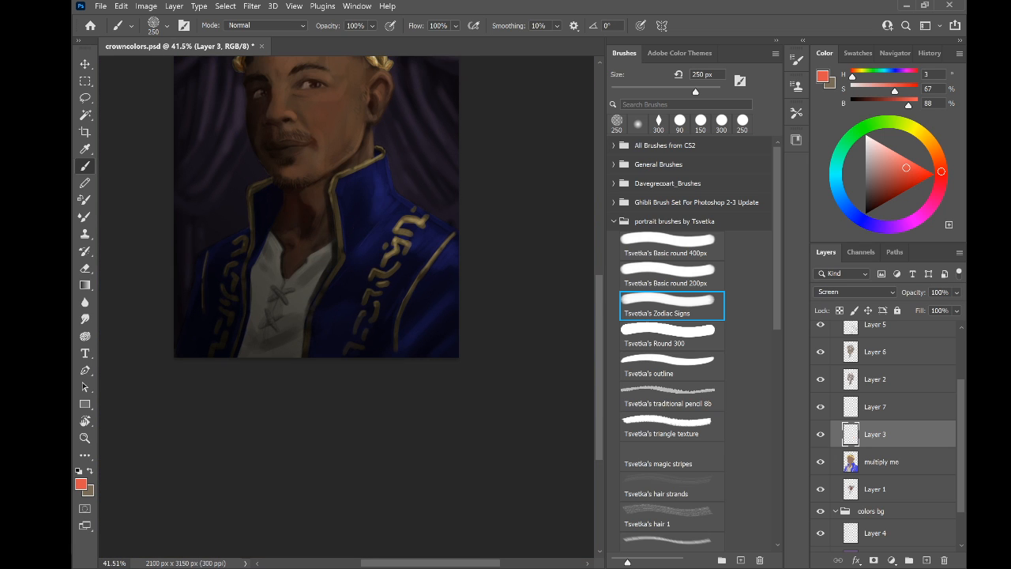
Move Layer 7, the Multiply layer, below Layer 3 and directly above "multiply me"
{"action": "left_click_drag", "start_coordinate": [470, 229], "coordinate": [518, 183]}
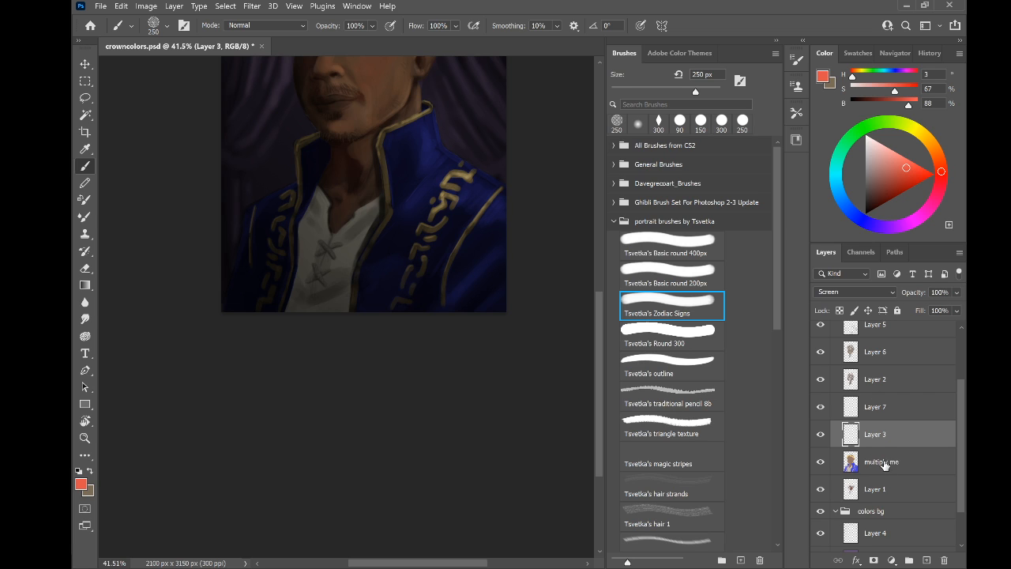
{"action": "left_click", "coordinate": [876, 409]}
{"action": "left_click", "coordinate": [876, 434]}
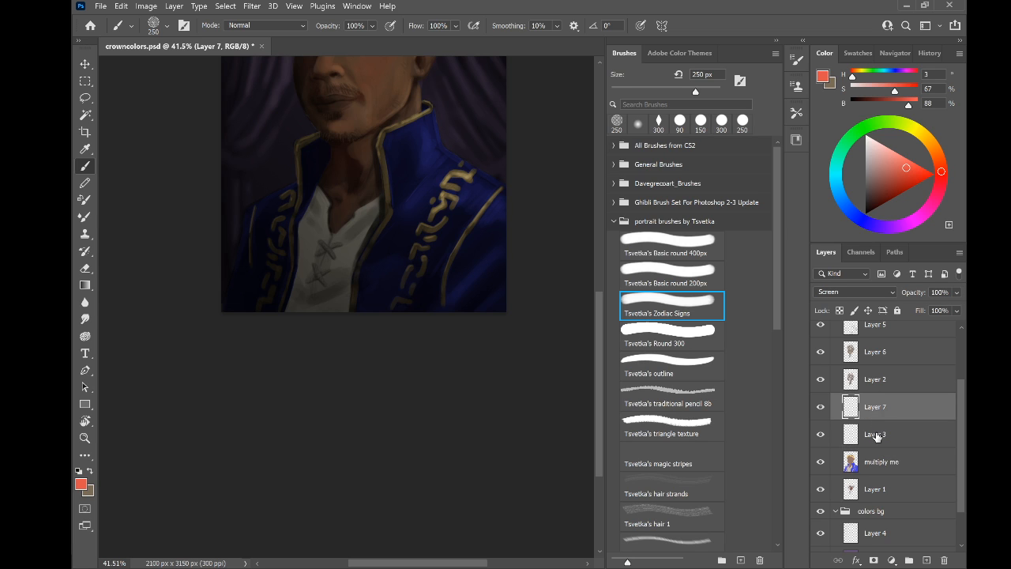
{"action": "left_click_drag", "start_coordinate": [878, 407], "coordinate": [881, 437]}
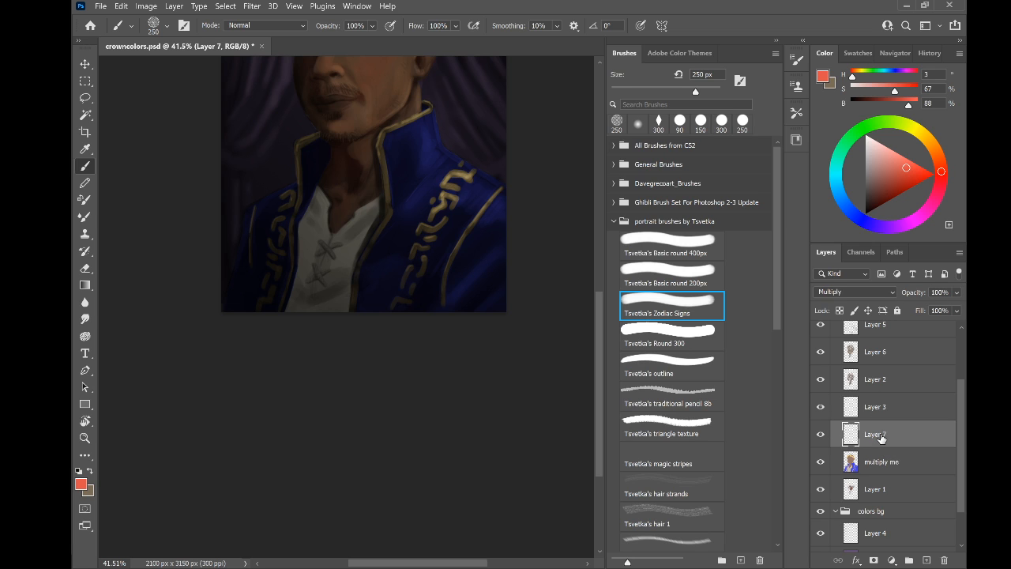
Try coral red strokes over the jacket's collar and shoulder embroidery on Multiply Layer 7, and undo them
{"action": "mouse_move", "coordinate": [481, 226]}
{"action": "left_mouse_down"}
{"action": "mouse_move", "coordinate": [458, 264]}
{"action": "mouse_move", "coordinate": [469, 255]}
{"action": "mouse_move", "coordinate": [467, 266]}
{"action": "mouse_move", "coordinate": [470, 237]}
{"action": "mouse_move", "coordinate": [458, 210]}
{"action": "mouse_move", "coordinate": [428, 203]}
{"action": "mouse_move", "coordinate": [411, 154]}
{"action": "left_mouse_up"}
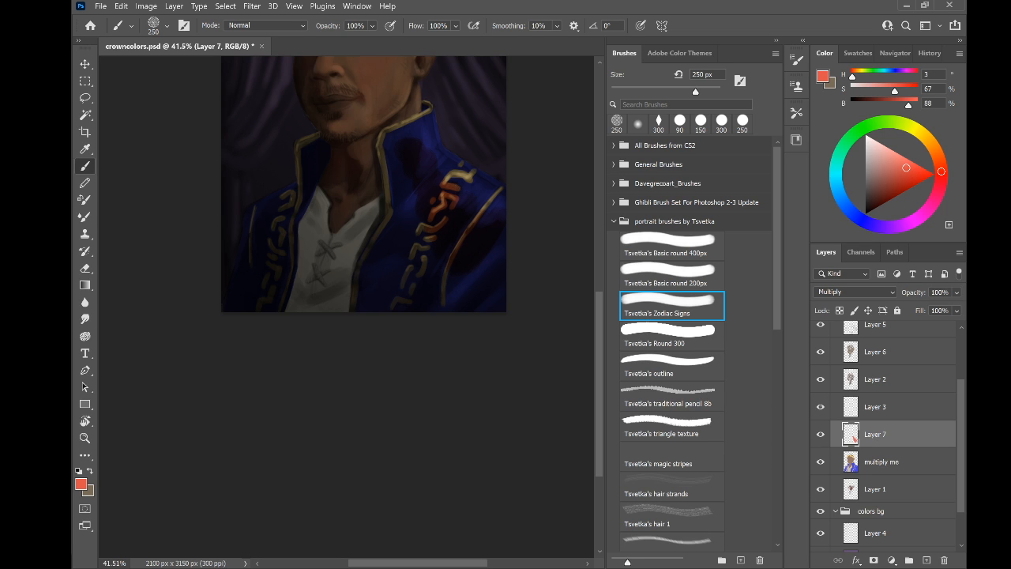
{"action": "key", "text": "ctrl+z"}
{"action": "left_click_drag", "start_coordinate": [411, 198], "coordinate": [455, 190]}
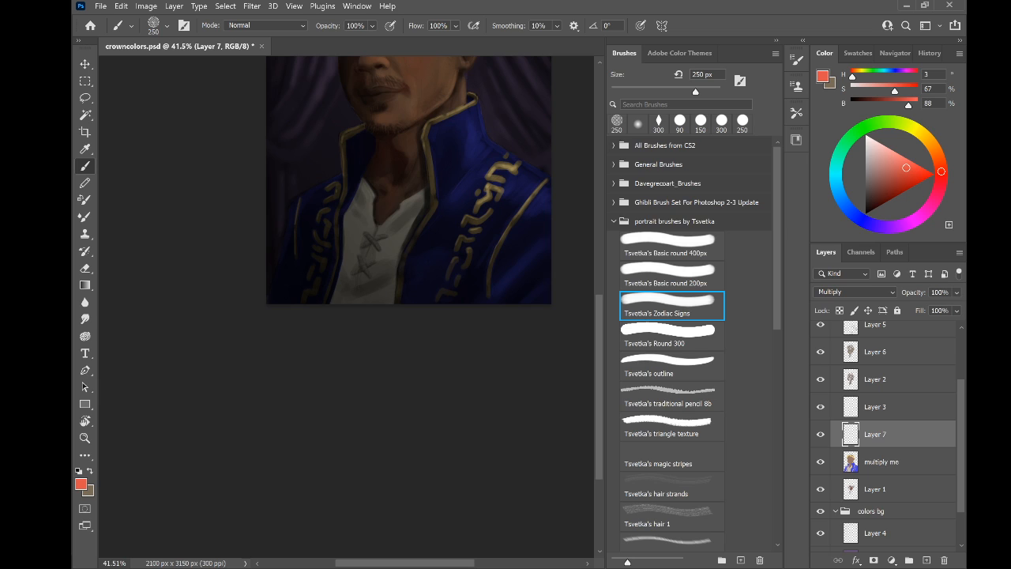
Swap the foreground and background colors and set the foreground to a light teal (H 179, S 39, B 81)
{"action": "key", "text": "x"}
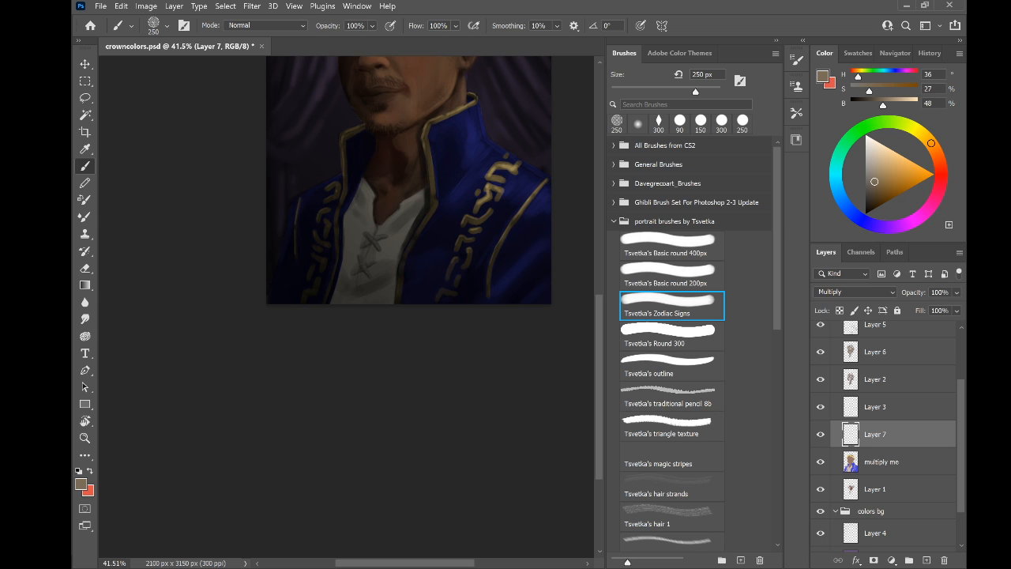
{"action": "left_click", "coordinate": [836, 174]}
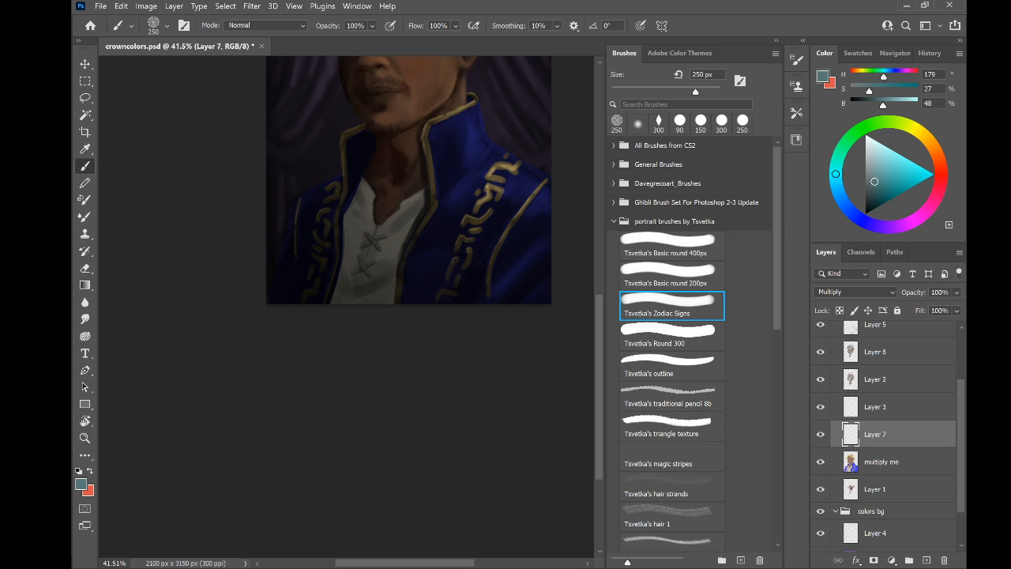
{"action": "left_click_drag", "start_coordinate": [888, 165], "coordinate": [887, 163]}
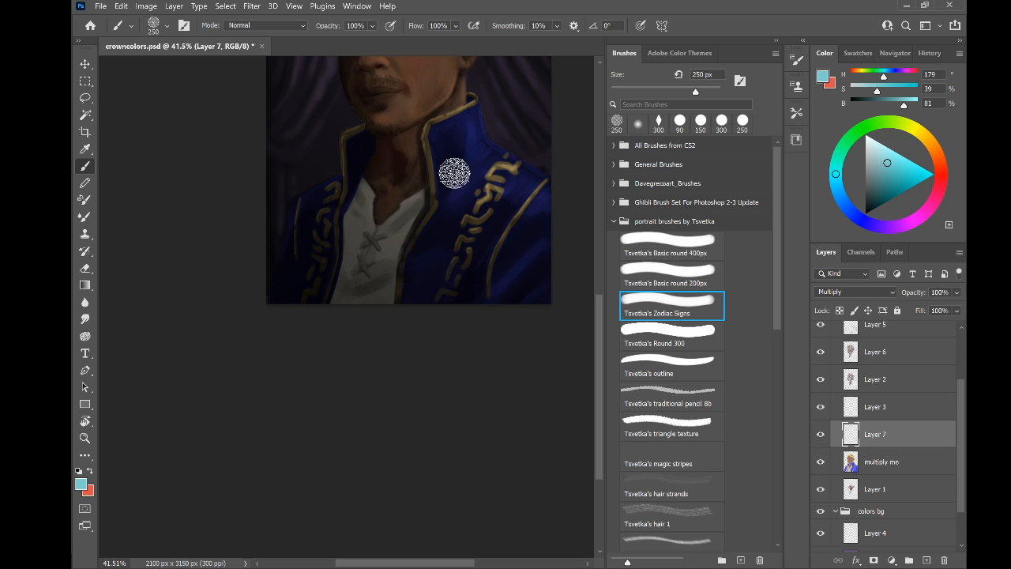
Try light teal strokes over the jacket's collar and shoulder embroidery in Multiply mode, undoing each attempt
{"action": "mouse_move", "coordinate": [451, 122]}
{"action": "left_mouse_down"}
{"action": "mouse_move", "coordinate": [457, 191]}
{"action": "mouse_move", "coordinate": [501, 169]}
{"action": "left_mouse_up"}
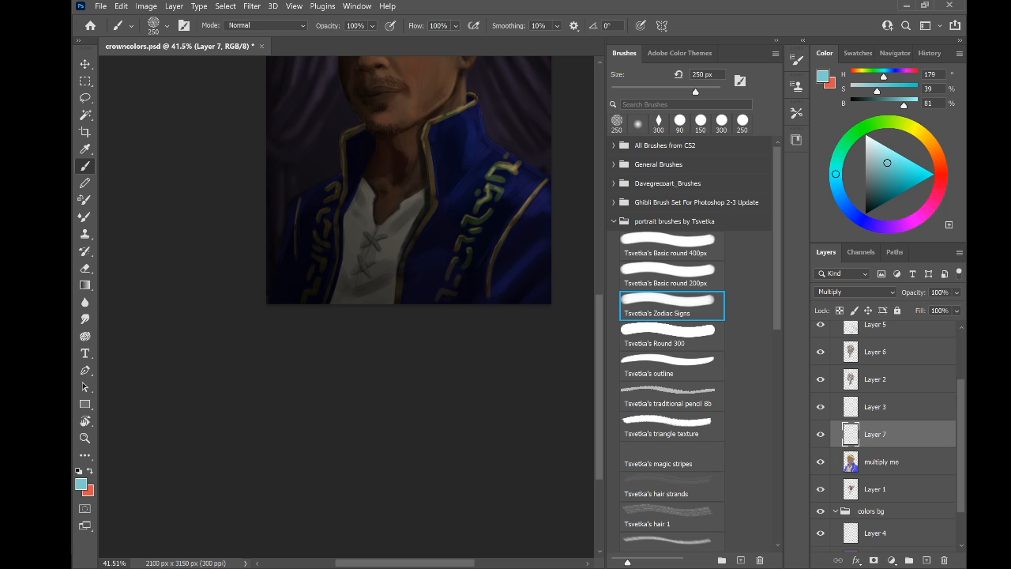
{"action": "key", "text": "ctrl+z"}
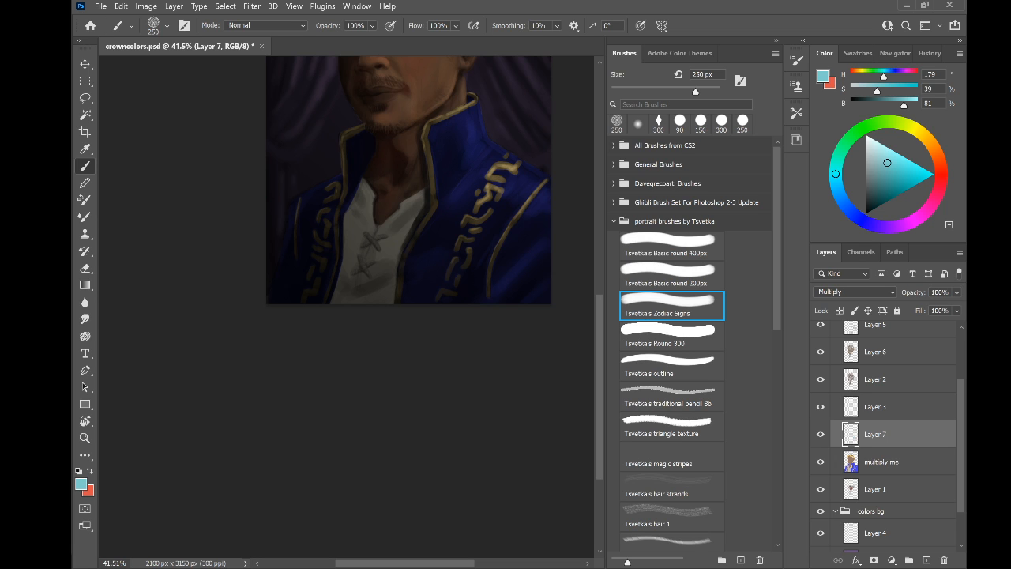
{"action": "left_click_drag", "start_coordinate": [515, 210], "coordinate": [474, 192]}
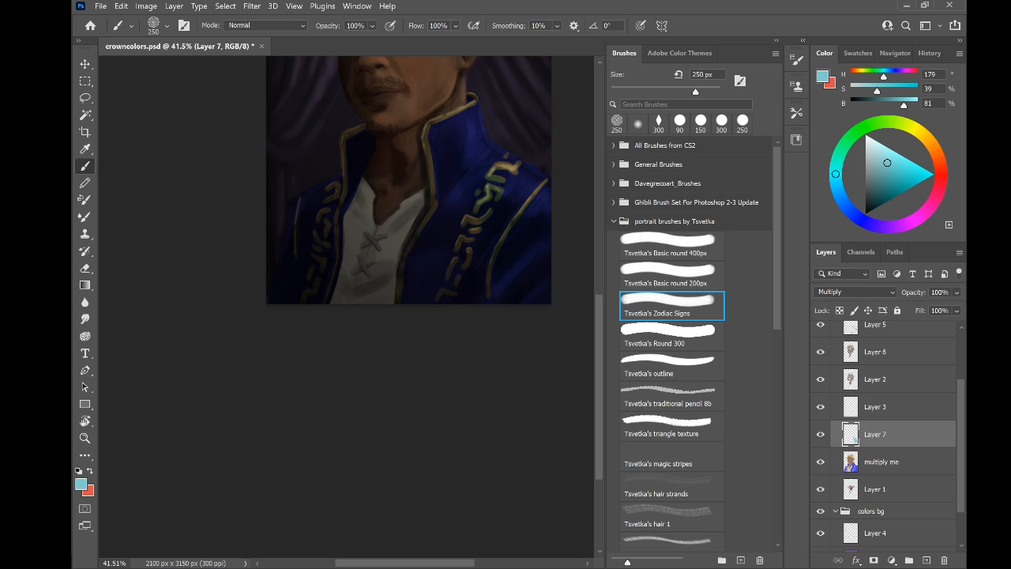
{"action": "key", "text": "ctrl+z"}
Change the foreground color to a light blue (H 224, S 49, B 91)
{"action": "left_click", "coordinate": [849, 211]}
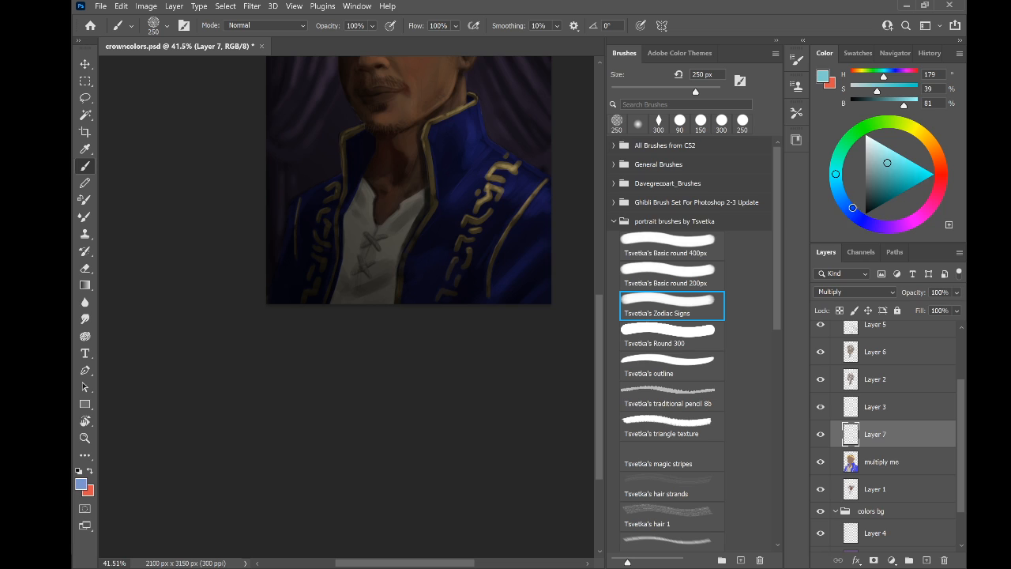
{"action": "left_click", "coordinate": [850, 212]}
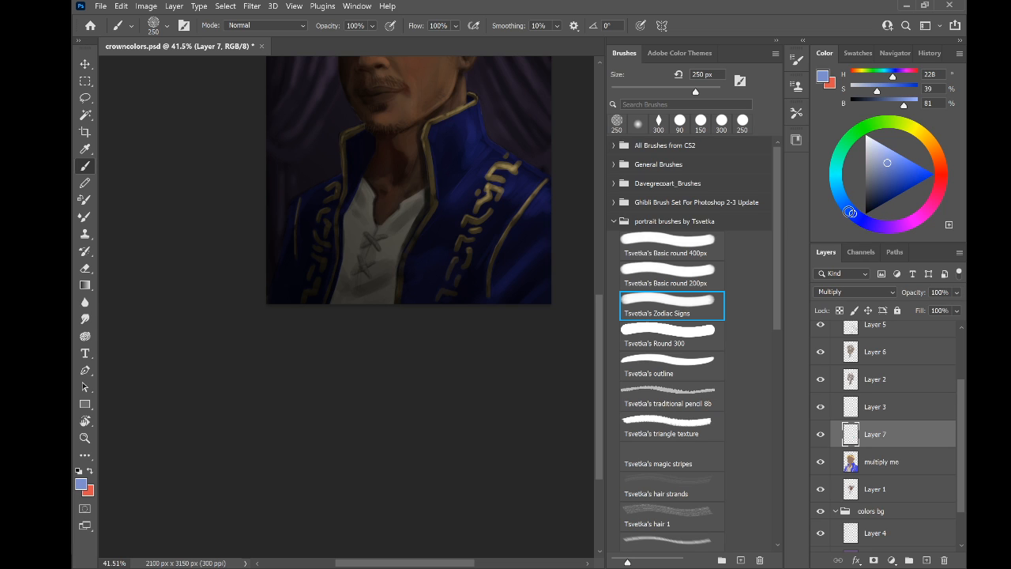
{"action": "left_click_drag", "start_coordinate": [890, 167], "coordinate": [896, 160]}
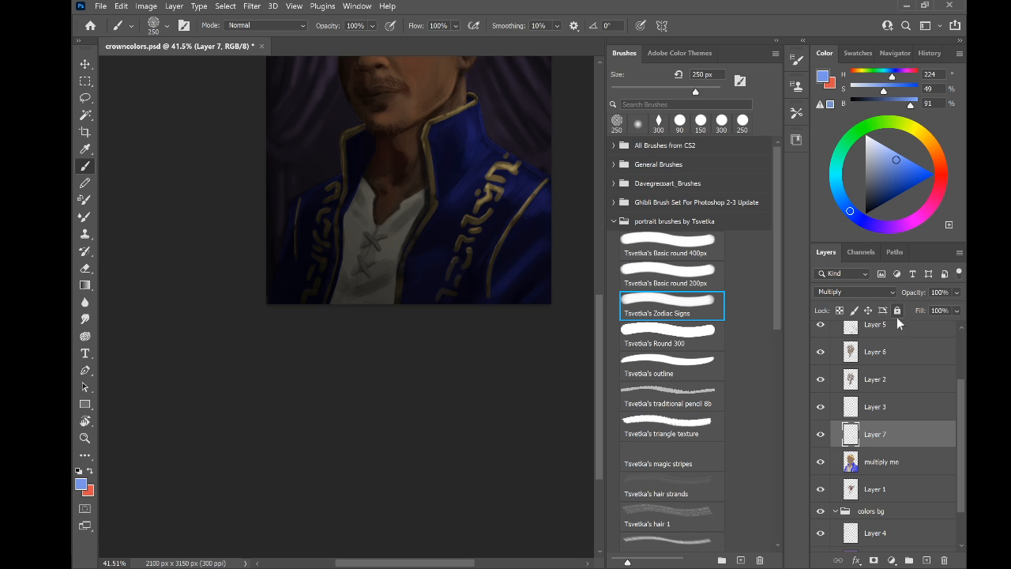
Select the Screen-mode Layer 3, try a light blue stroke over the jacket's shoulder embroidery, and undo it
{"action": "left_click", "coordinate": [894, 407]}
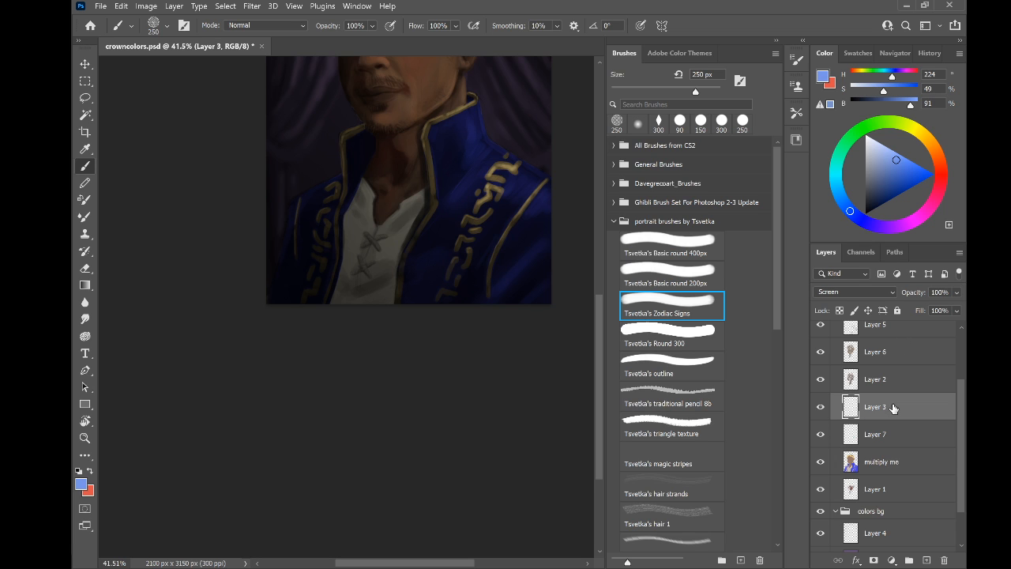
{"action": "mouse_move", "coordinate": [515, 200]}
{"action": "left_mouse_down"}
{"action": "mouse_move", "coordinate": [524, 176]}
{"action": "mouse_move", "coordinate": [479, 226]}
{"action": "mouse_move", "coordinate": [427, 257]}
{"action": "left_mouse_up"}
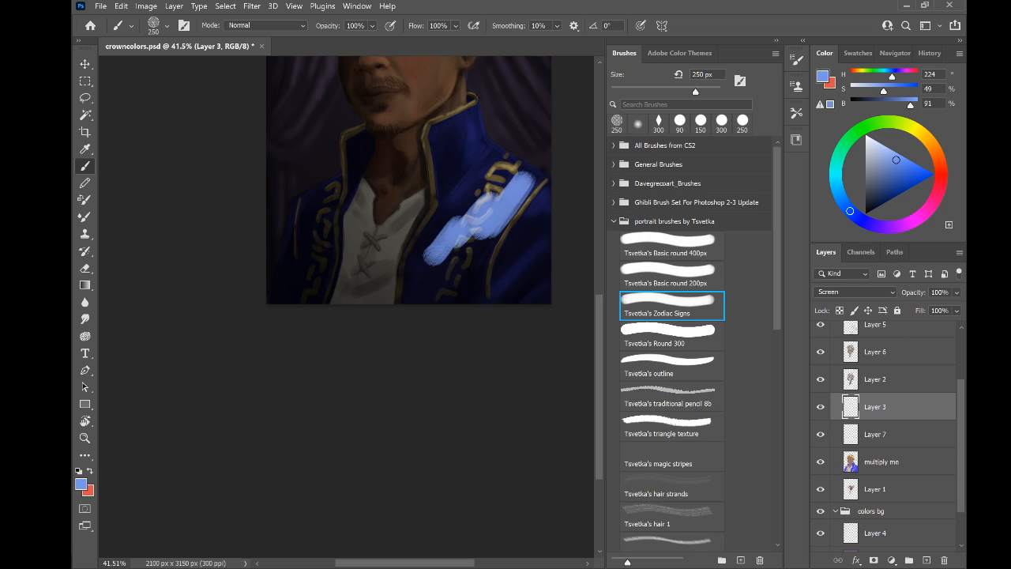
{"action": "key", "text": "ctrl+z"}
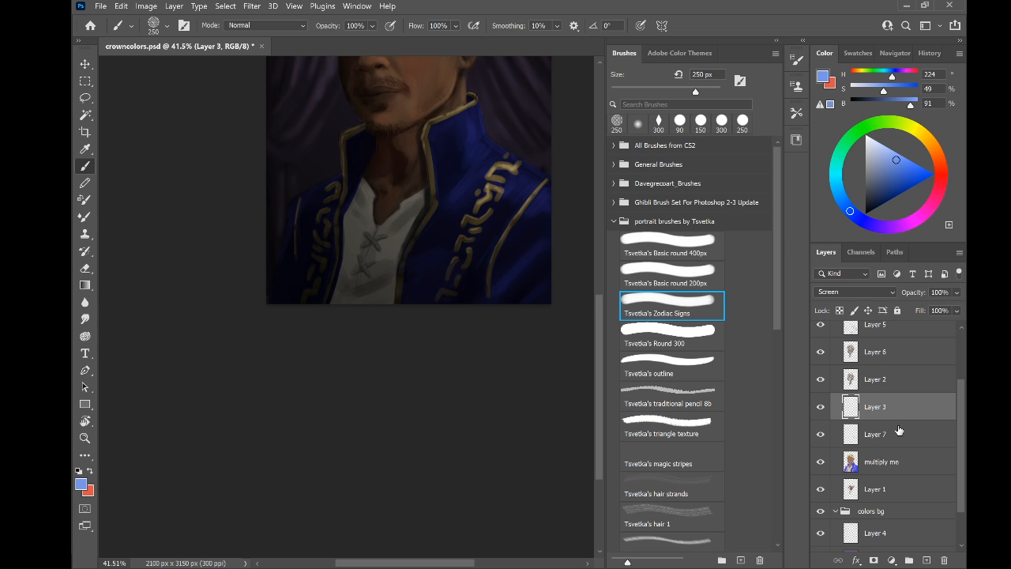
Change the blend mode of Layer 3 to Overlay
{"action": "scroll", "coordinate": [892, 289], "scroll_direction": "down", "scroll_amount": 10}
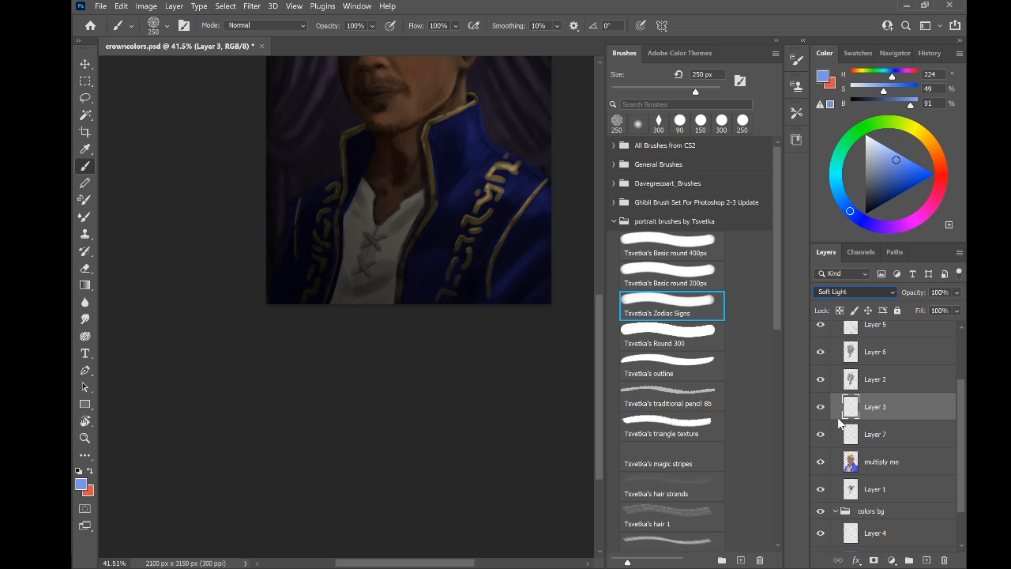
{"action": "key", "text": "Up"}
{"action": "key", "text": "Up"}
{"action": "key", "text": "Up"}
{"action": "key", "text": "Up"}
{"action": "key", "text": "Up"}
{"action": "key", "text": "Up"}
{"action": "key", "text": "Return"}
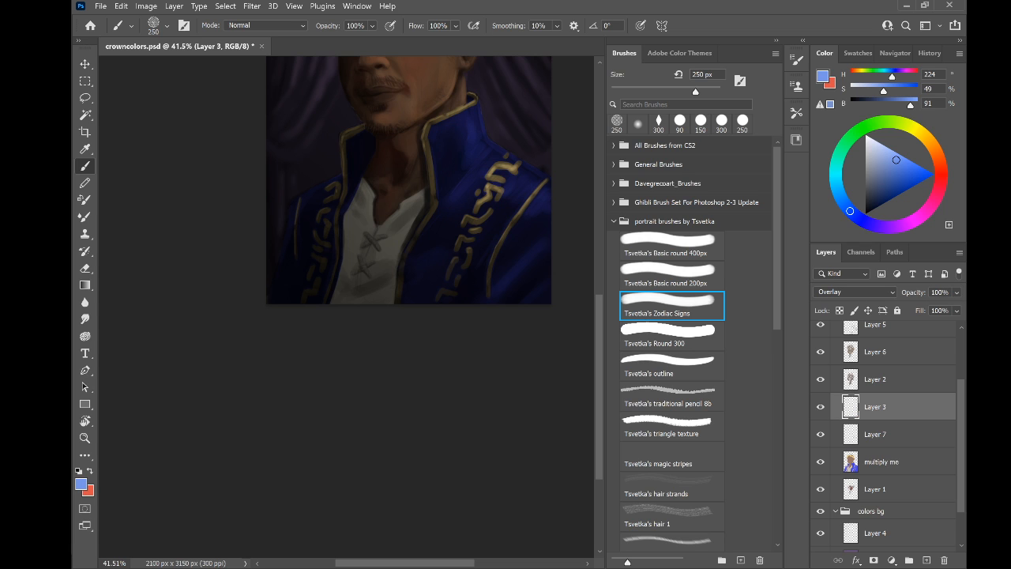
Swap to the coral red color and try strokes over the jacket's shoulder and embroidery on Overlay Layer 3, undoing them
{"action": "key", "text": "x"}
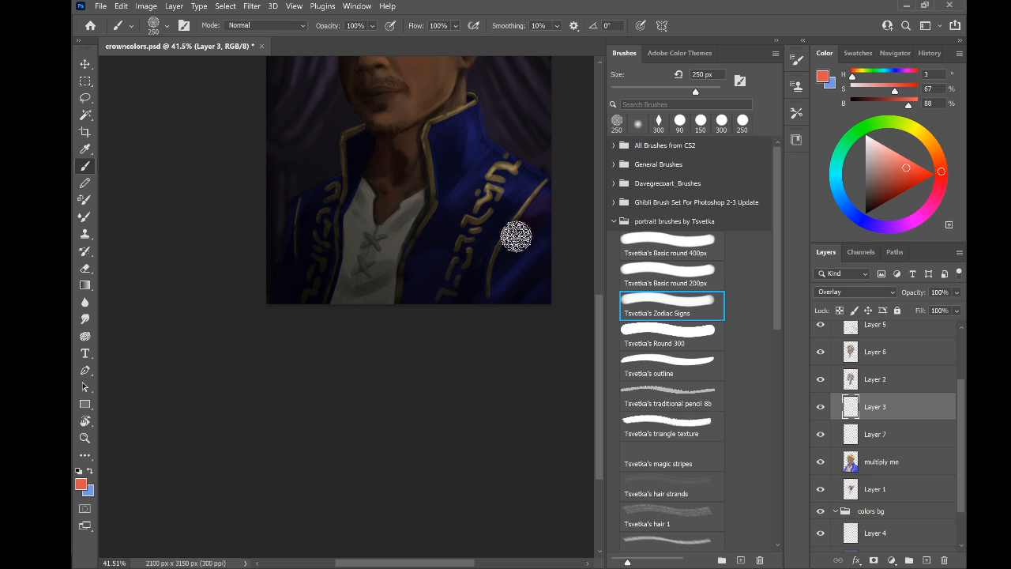
{"action": "mouse_move", "coordinate": [488, 243]}
{"action": "left_mouse_down"}
{"action": "mouse_move", "coordinate": [487, 218]}
{"action": "mouse_move", "coordinate": [458, 179]}
{"action": "left_mouse_up"}
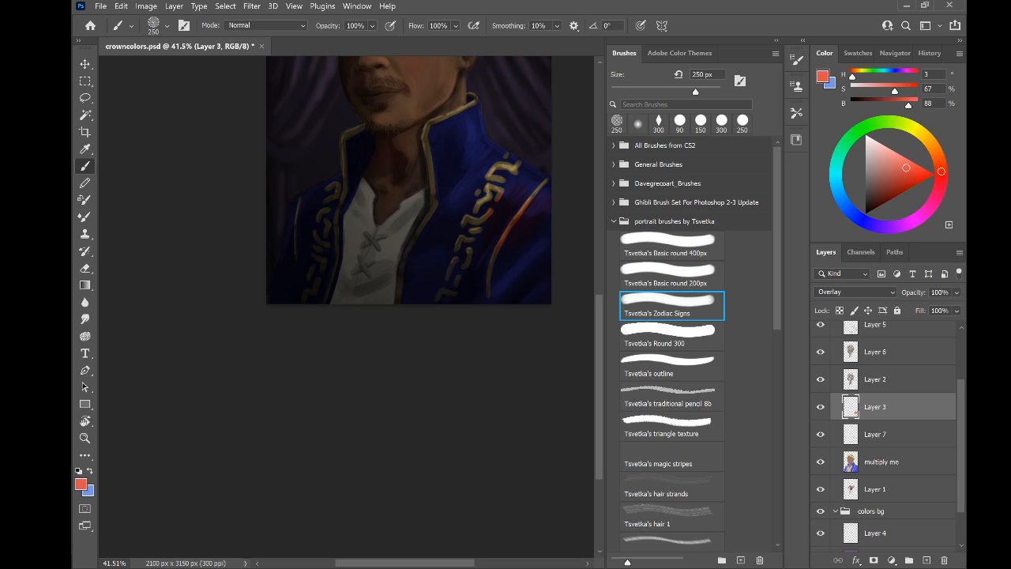
{"action": "left_click_drag", "start_coordinate": [411, 205], "coordinate": [349, 293]}
{"action": "key", "text": "ctrl+z"}
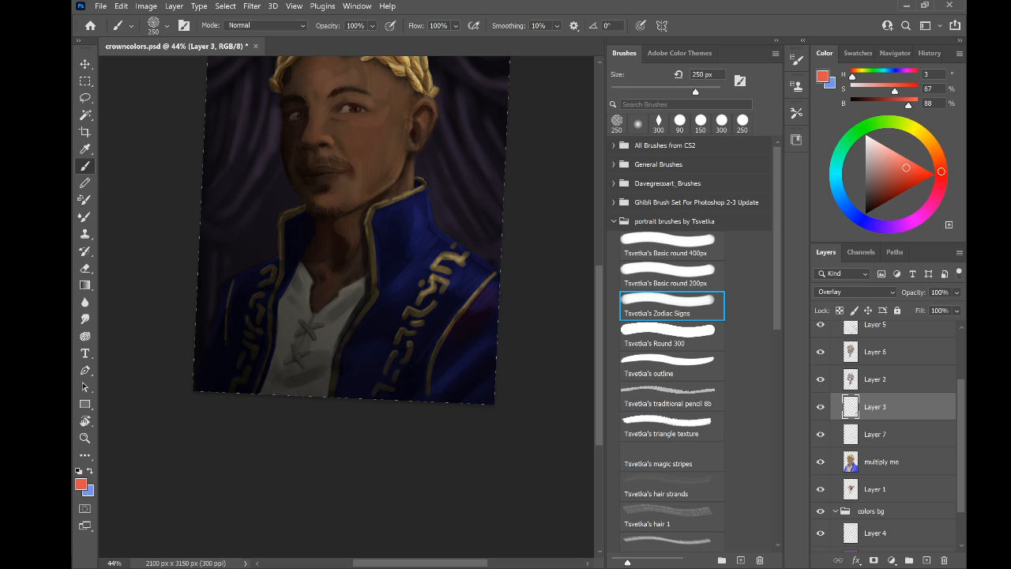
{"action": "left_click_drag", "start_coordinate": [395, 269], "coordinate": [357, 204]}
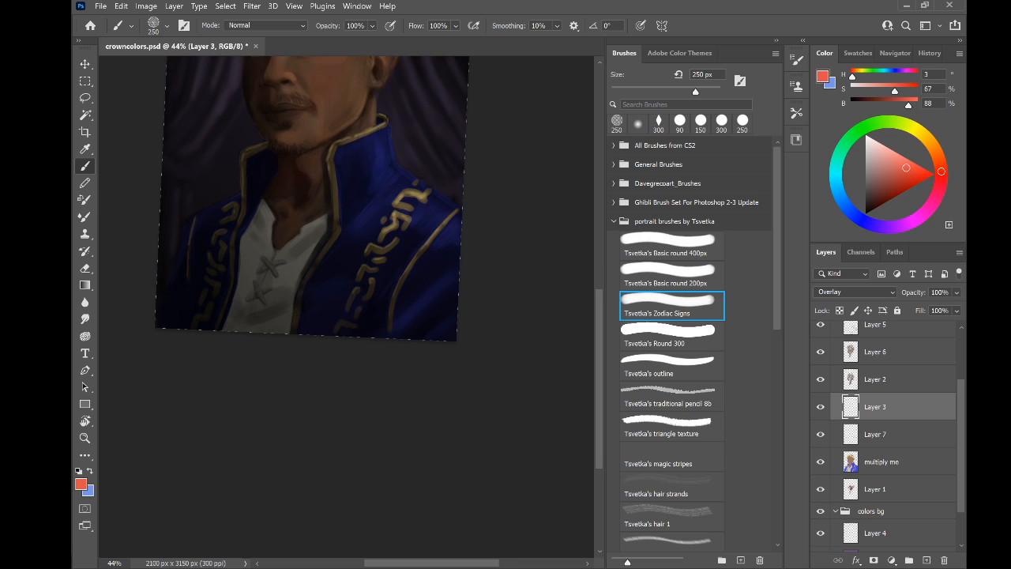
{"action": "scroll", "coordinate": [357, 204], "scroll_direction": "up", "scroll_amount": 5}
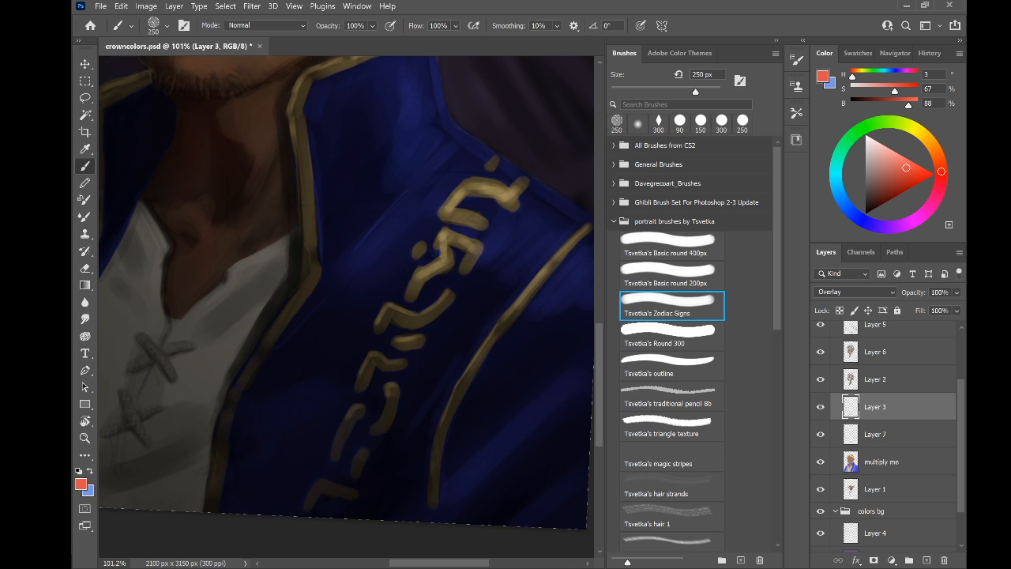
{"action": "left_click_drag", "start_coordinate": [429, 190], "coordinate": [403, 233]}
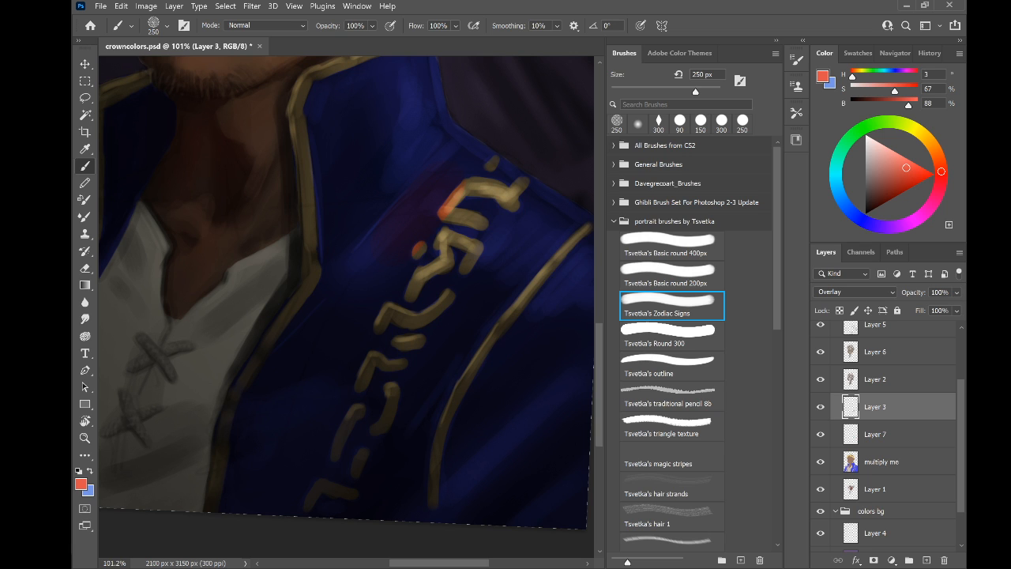
{"action": "scroll", "coordinate": [492, 406], "scroll_direction": "down", "scroll_amount": 3}
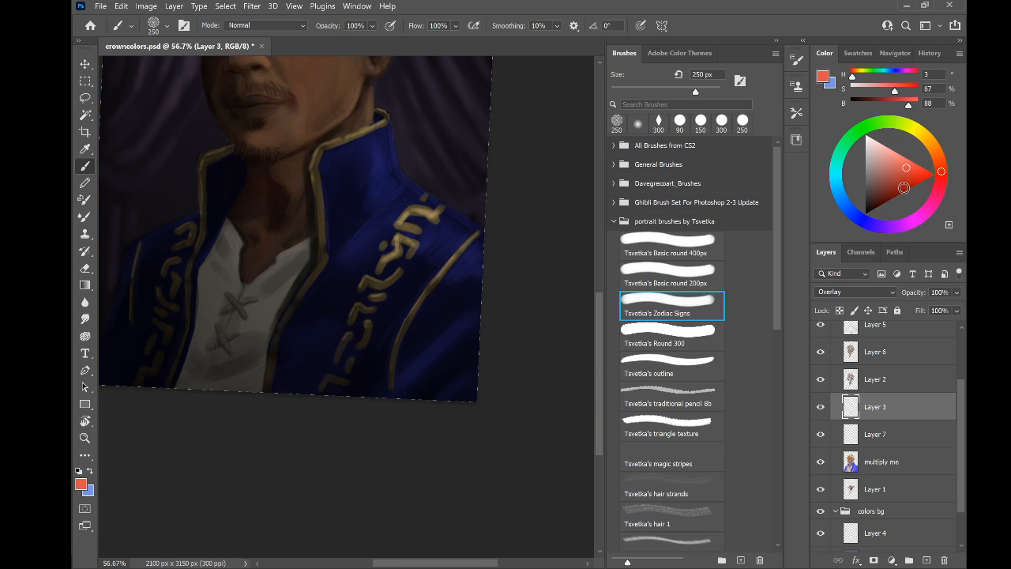
Set the foreground color to a soft pink (H 312, S 42, B 79)
{"action": "left_click", "coordinate": [892, 166]}
{"action": "left_click", "coordinate": [924, 212]}
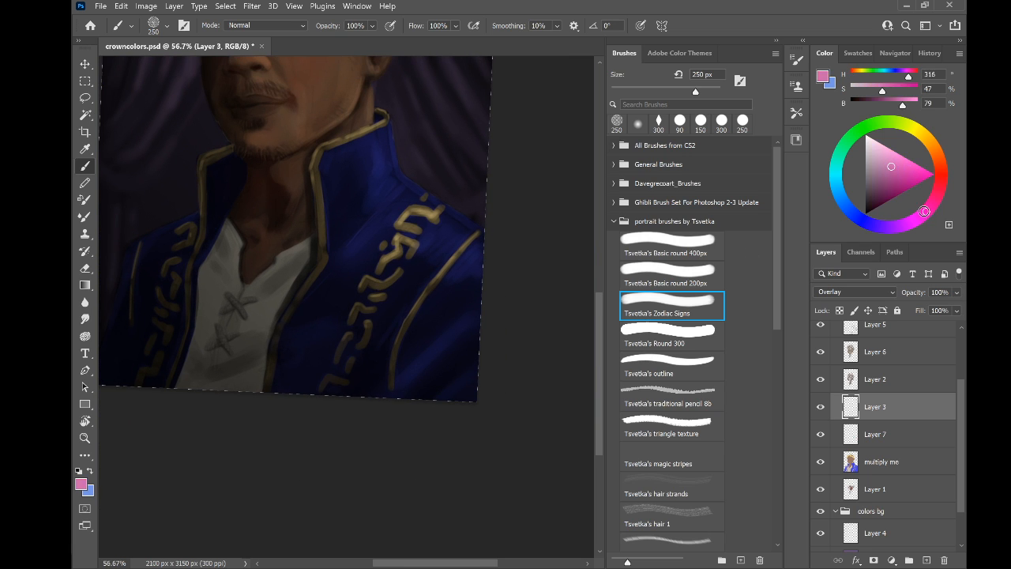
{"action": "left_click_drag", "start_coordinate": [890, 165], "coordinate": [888, 165]}
{"action": "left_click", "coordinate": [888, 164]}
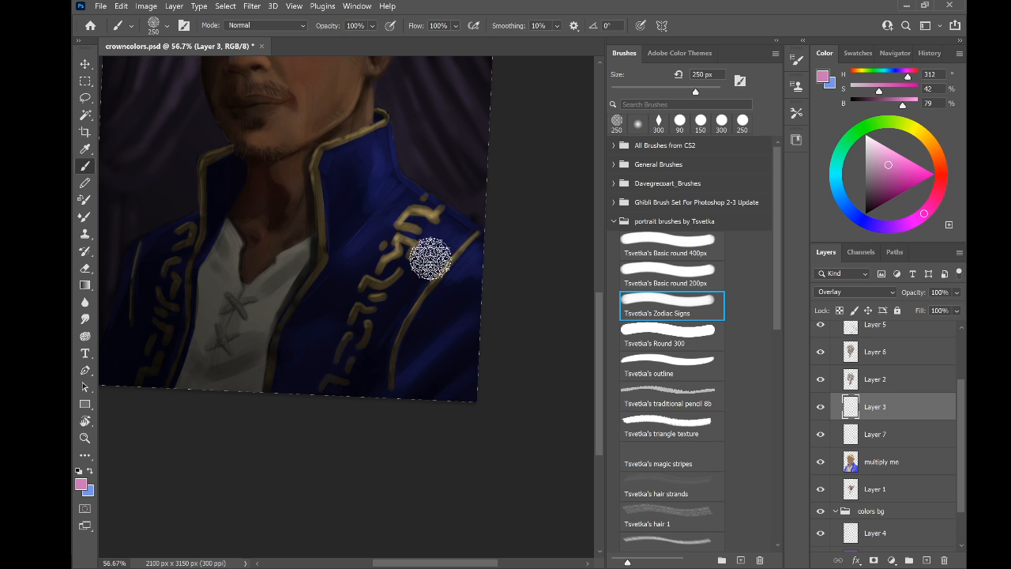
Paint pink strokes over the blue fabric of the jacket's sleeve, shoulder and collar on Overlay Layer 3
{"action": "mouse_move", "coordinate": [406, 274]}
{"action": "left_mouse_down"}
{"action": "mouse_move", "coordinate": [439, 243]}
{"action": "mouse_move", "coordinate": [404, 293]}
{"action": "mouse_move", "coordinate": [439, 291]}
{"action": "mouse_move", "coordinate": [440, 340]}
{"action": "left_mouse_up"}
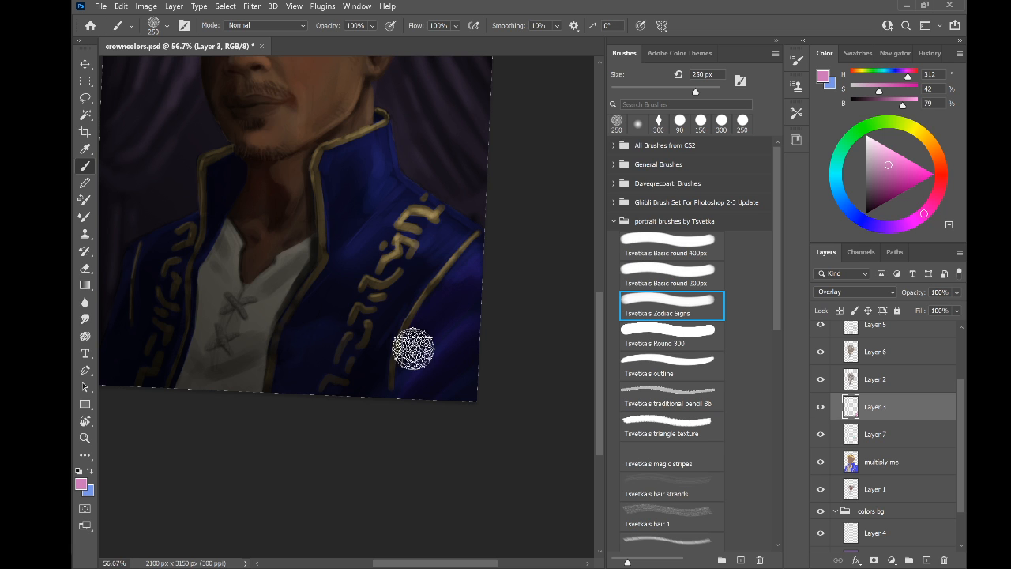
{"action": "left_click", "coordinate": [389, 229]}
{"action": "left_click", "coordinate": [399, 217]}
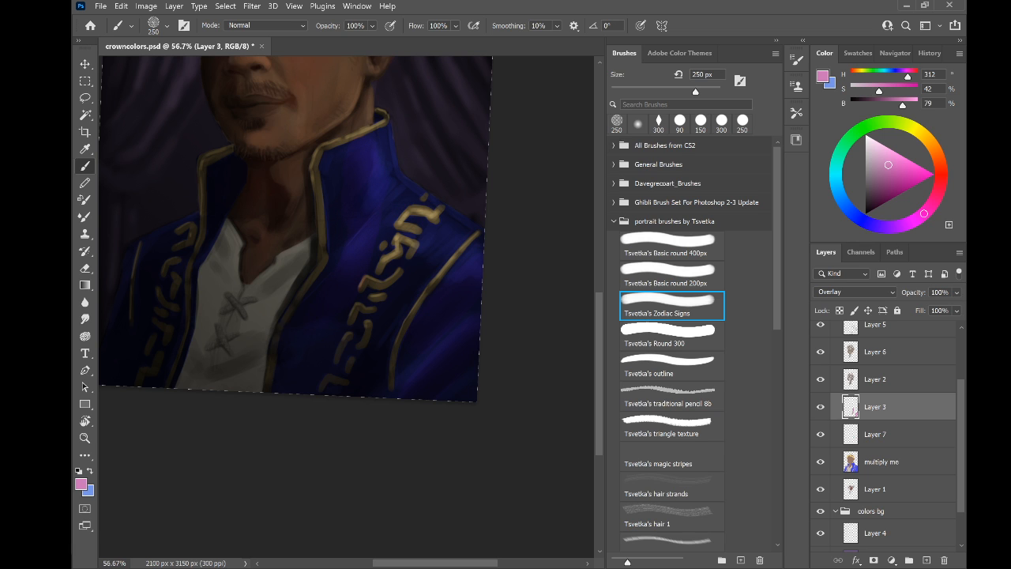
Paint pink strokes over the gold embroidery on both sides of the jacket
{"action": "left_click_drag", "start_coordinate": [354, 261], "coordinate": [426, 242]}
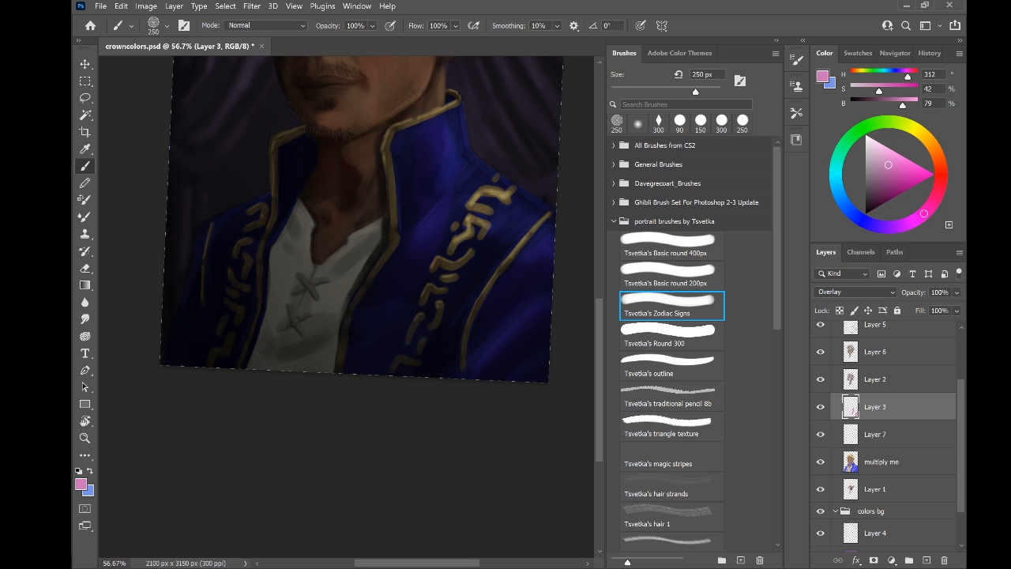
{"action": "left_click_drag", "start_coordinate": [241, 232], "coordinate": [210, 300]}
{"action": "left_click_drag", "start_coordinate": [242, 238], "coordinate": [221, 293]}
{"action": "left_click_drag", "start_coordinate": [430, 292], "coordinate": [384, 387]}
Reset the canvas rotation to 0° and return to the Brush tool
{"action": "scroll", "coordinate": [362, 219], "scroll_direction": "down", "scroll_amount": 5}
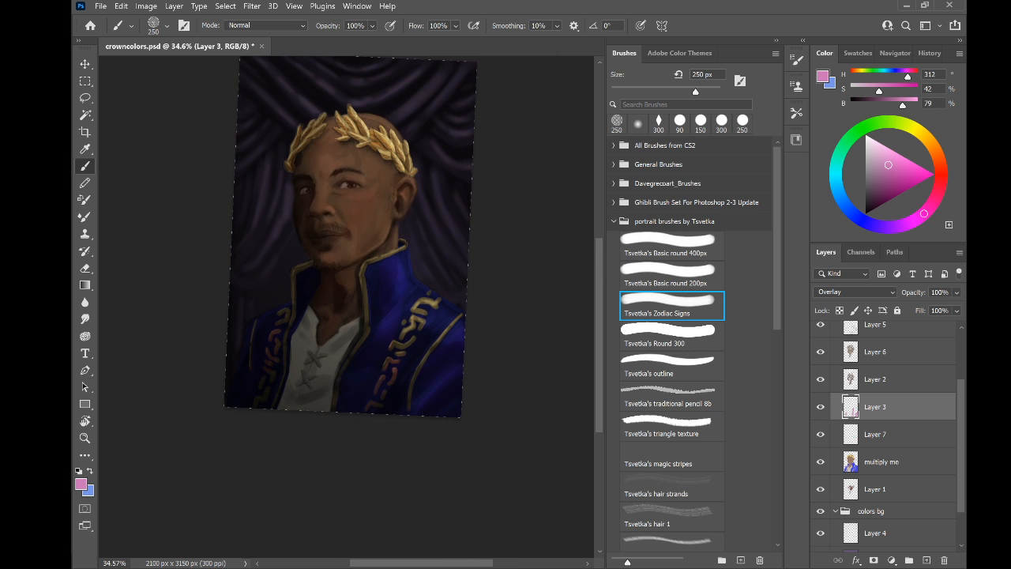
{"action": "key", "text": "r"}
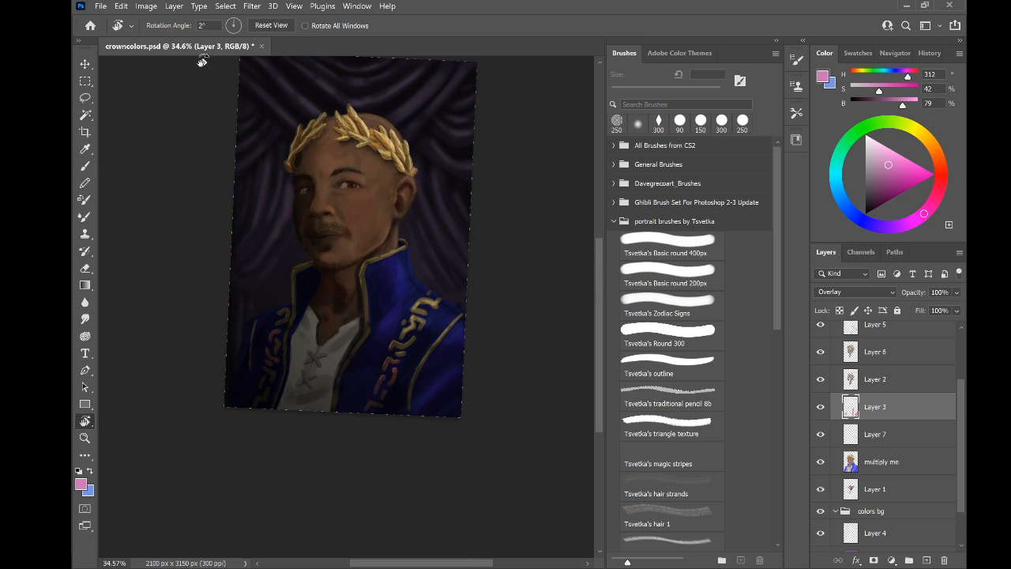
{"action": "left_click", "coordinate": [269, 26]}
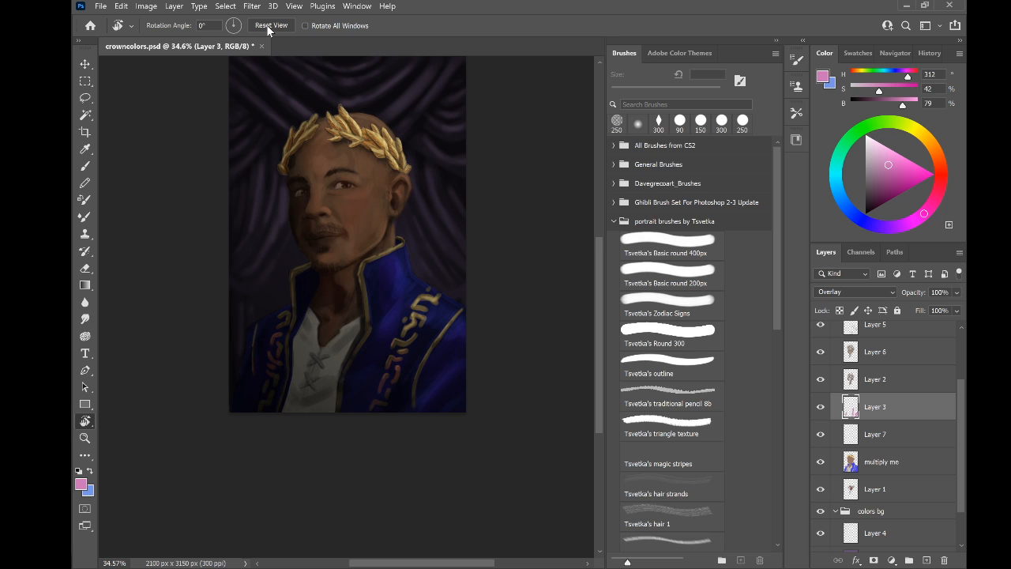
{"action": "key", "text": "b"}
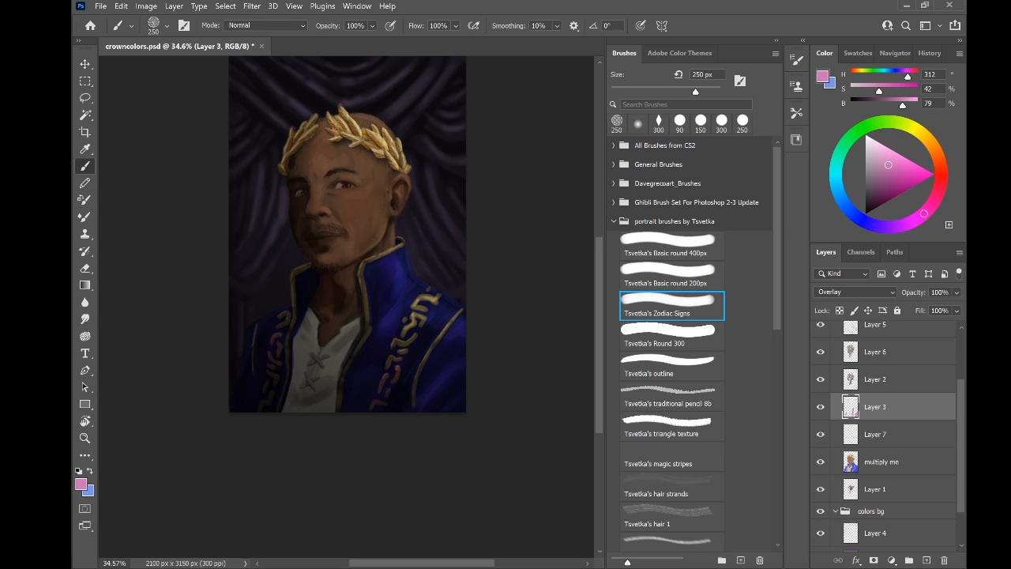
Erase the pink from the embroidery on both sides of the jacket with a 150 px Eraser
{"action": "key", "text": "e"}
{"action": "key", "text": "bracketright"}
{"action": "key", "text": "bracketright"}
{"action": "key", "text": "bracketright"}
{"action": "key", "text": "bracketright"}
{"action": "key", "text": "bracketright"}
{"action": "key", "text": "bracketright"}
{"action": "key", "text": "bracketright"}
{"action": "key", "text": "bracketright"}
{"action": "key", "text": "bracketright"}
{"action": "key", "text": "bracketright"}
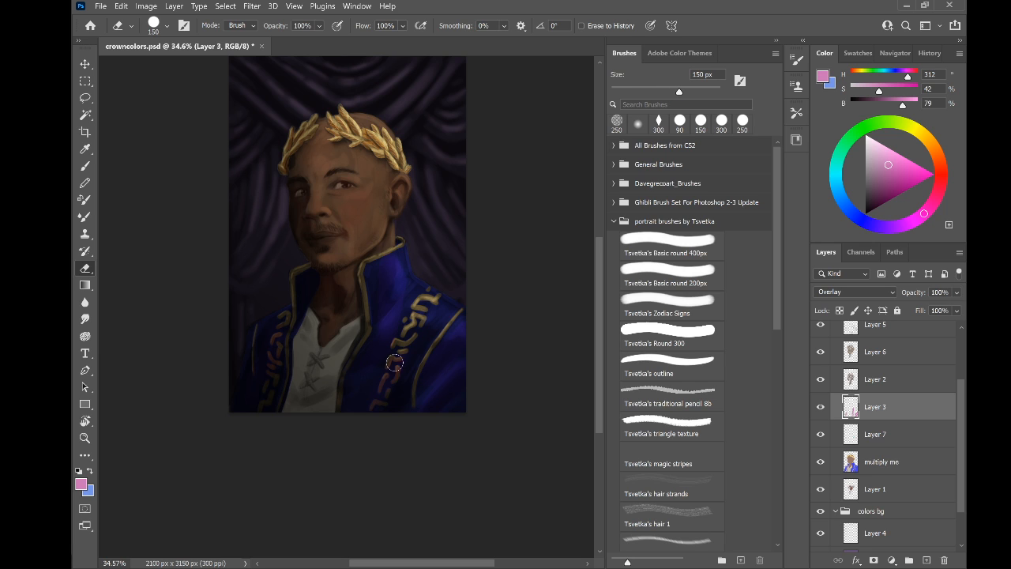
{"action": "left_click_drag", "start_coordinate": [345, 436], "coordinate": [284, 351]}
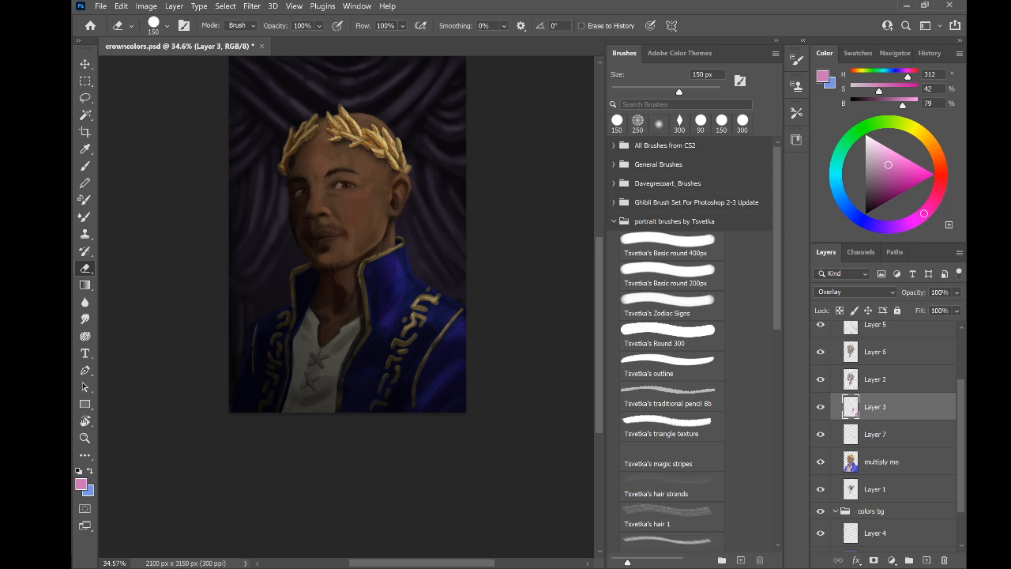
Choose the Tsvetka's Zodiac Signs brush and set the foreground color to a light orange (H 23, S 51, B 86)
{"action": "left_click", "coordinate": [671, 304]}
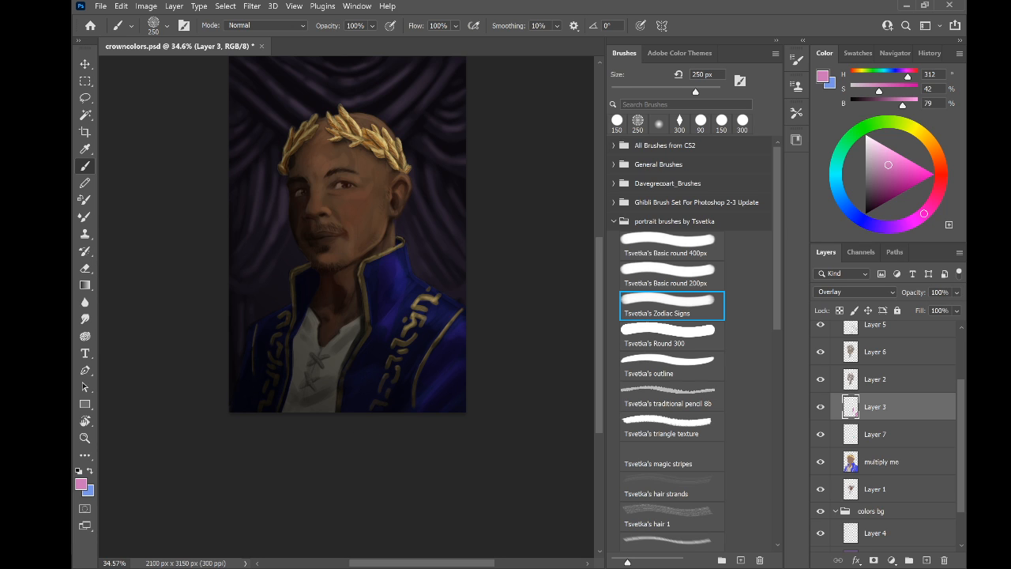
{"action": "left_click", "coordinate": [936, 154]}
{"action": "left_click", "coordinate": [896, 163]}
Reduce the brush size to 60 px, try a light orange stroke on the upper shoulder embroidery, and undo it
{"action": "left_click_drag", "start_coordinate": [360, 289], "coordinate": [422, 289]}
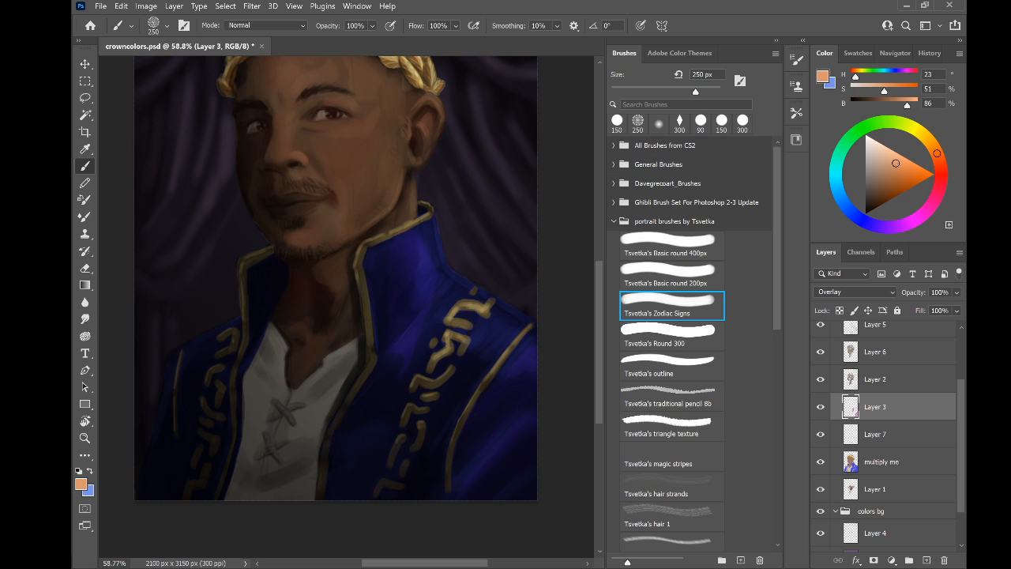
{"action": "key", "text": "bracketleft"}
{"action": "key", "text": "bracketleft"}
{"action": "key", "text": "bracketleft"}
{"action": "key", "text": "bracketleft"}
{"action": "key", "text": "bracketleft"}
{"action": "key", "text": "bracketleft"}
{"action": "key", "text": "bracketleft"}
{"action": "key", "text": "bracketleft"}
{"action": "key", "text": "bracketleft"}
{"action": "key", "text": "bracketleft"}
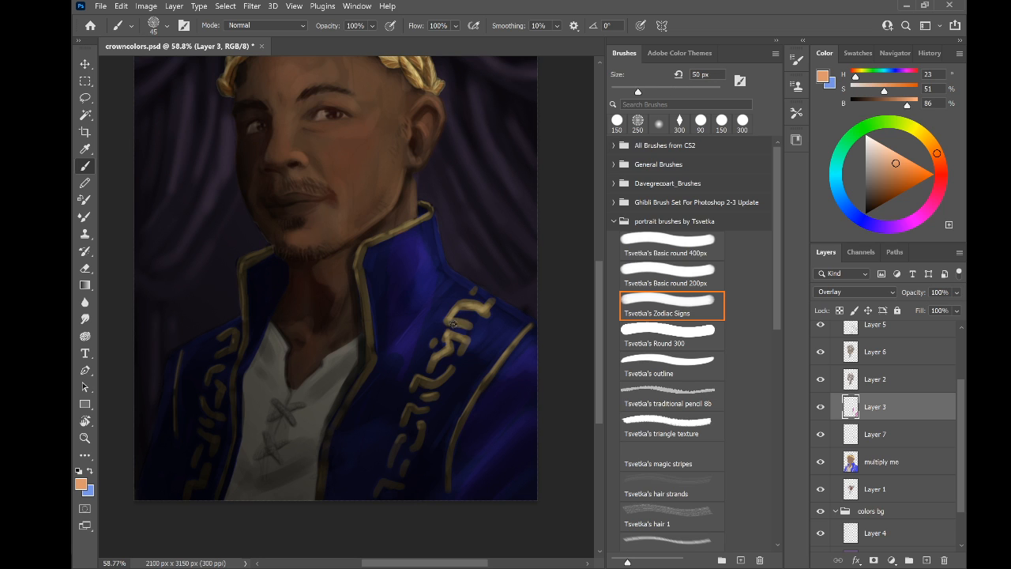
{"action": "key", "text": "bracketright"}
{"action": "key", "text": "bracketright"}
{"action": "left_click_drag", "start_coordinate": [455, 324], "coordinate": [468, 319]}
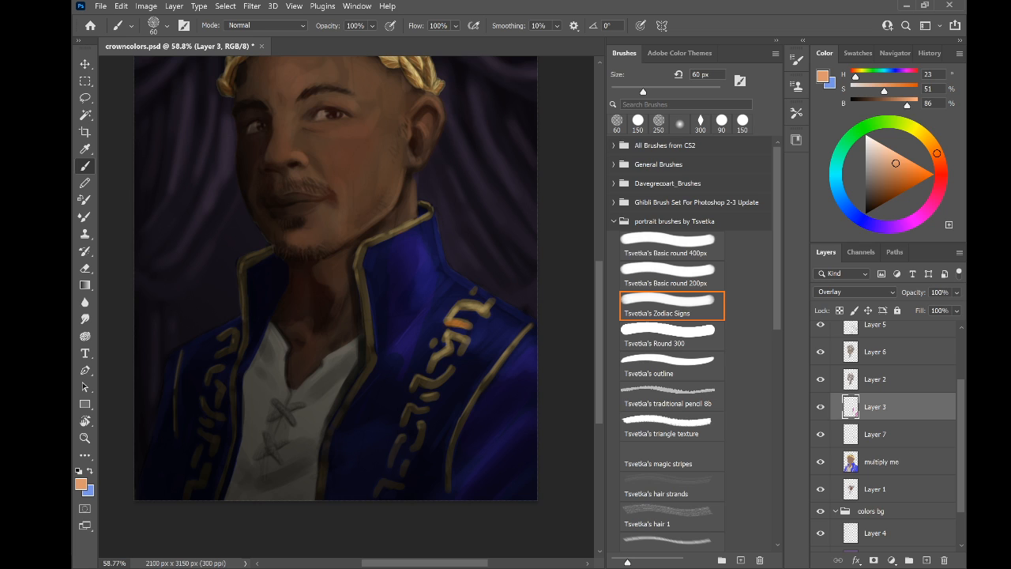
{"action": "key", "text": "ctrl+z"}
Darken the foreground color to brown (H 23, S 44, B 60) and paint over the shoulder embroidery and seam at 70 px
{"action": "left_click_drag", "start_coordinate": [895, 163], "coordinate": [883, 177]}
{"action": "key", "text": "bracketright"}
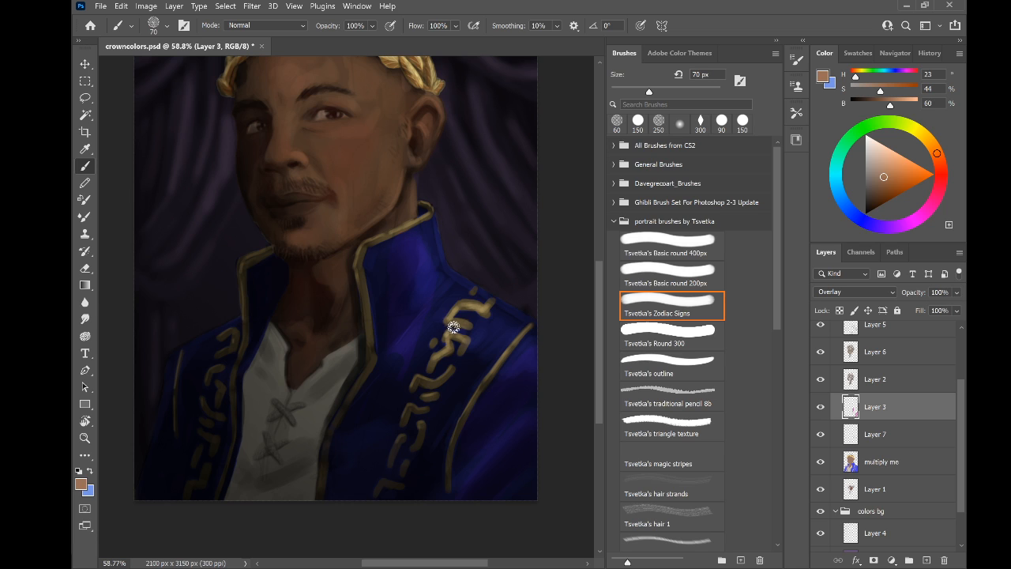
{"action": "left_click", "coordinate": [441, 350]}
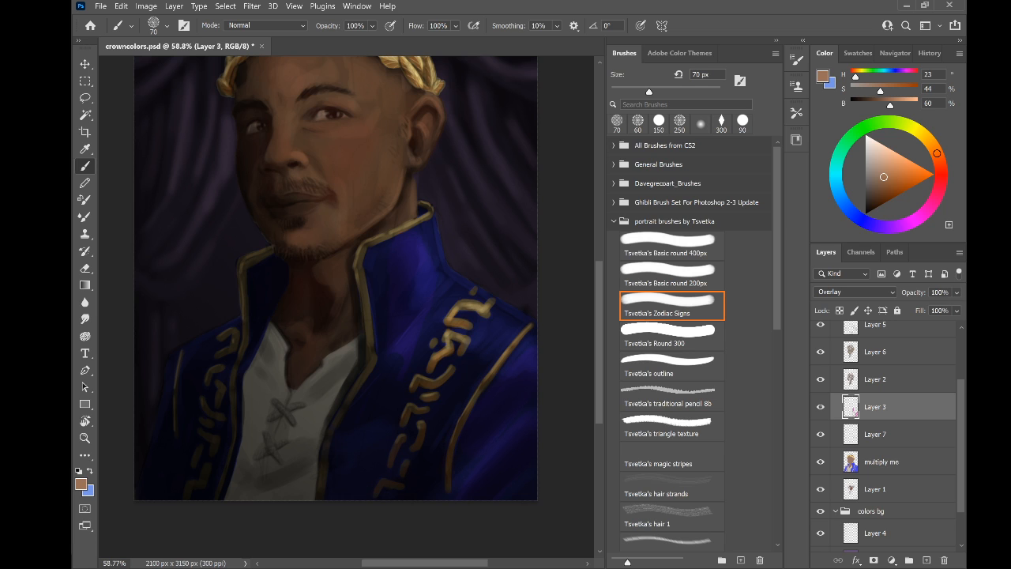
Set the brush size to 80 px and paint brown over the gold collar trim and the embroidery on both jacket sides
{"action": "key", "text": "bracketright"}
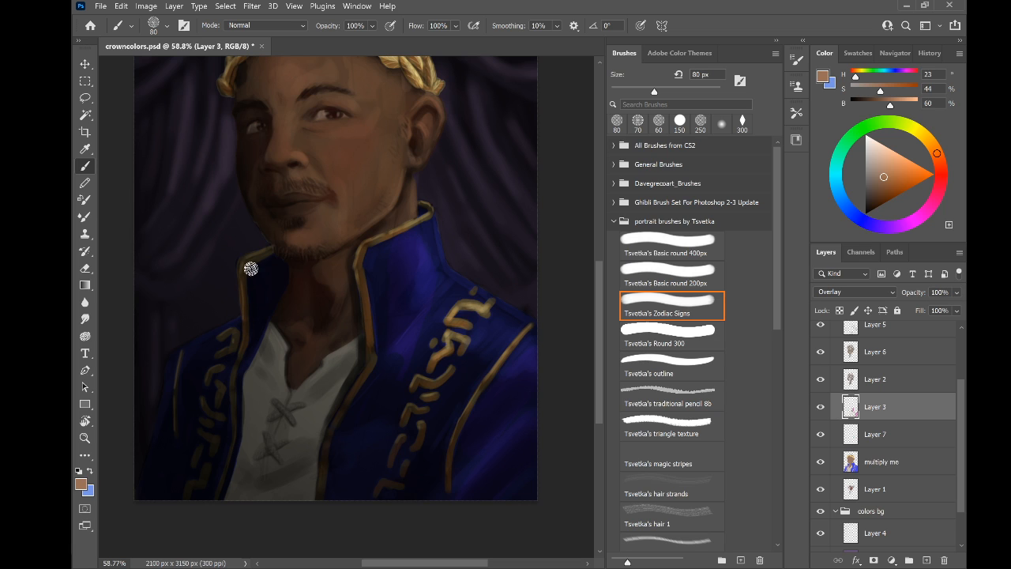
{"action": "scroll", "coordinate": [363, 276], "scroll_direction": "down", "scroll_amount": 3}
{"action": "scroll", "coordinate": [364, 277], "scroll_direction": "left", "scroll_amount": 4}
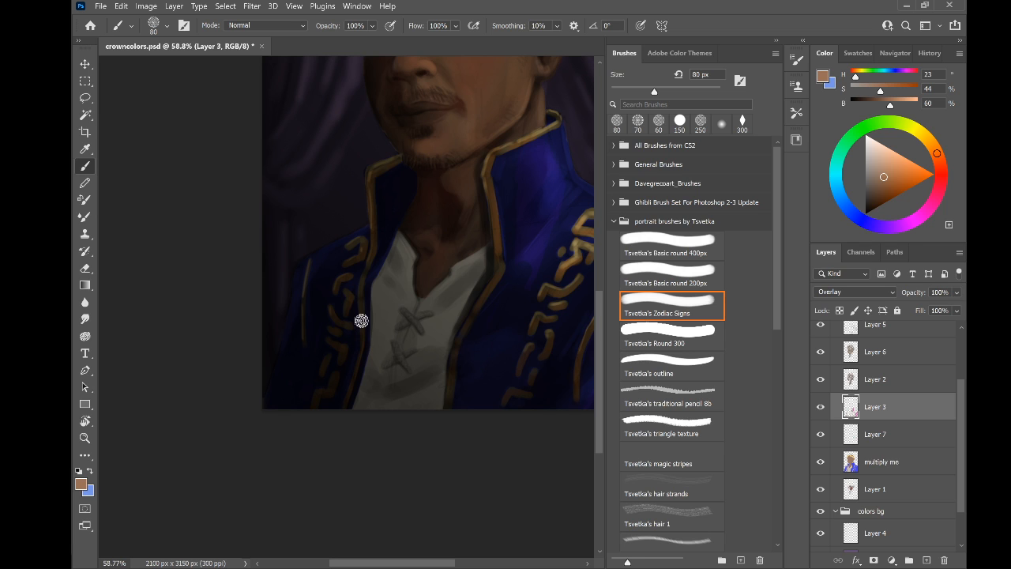
{"action": "scroll", "coordinate": [337, 260], "scroll_direction": "down", "scroll_amount": 3}
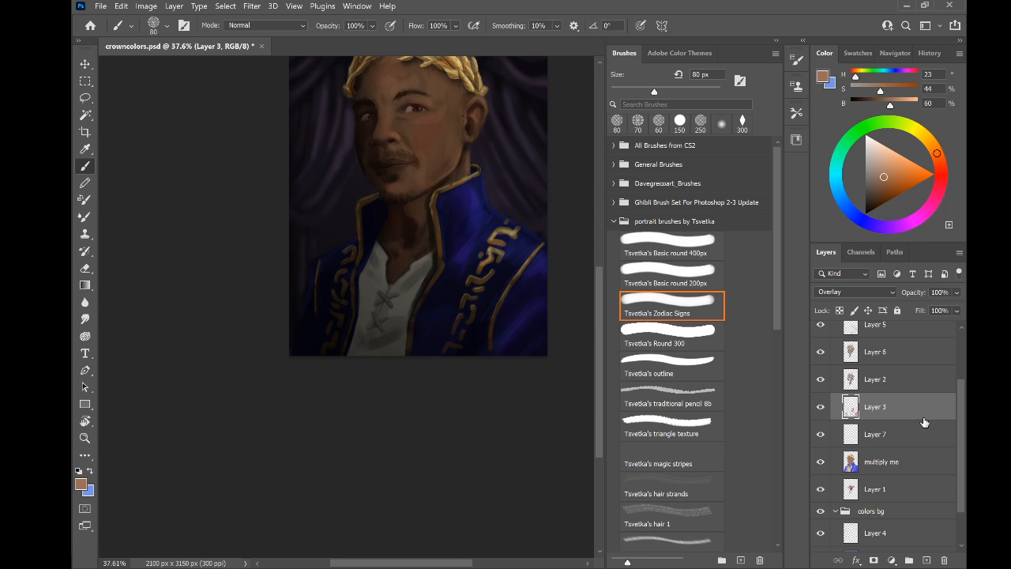
Rename the Screen-mode layer below vitiligo as "screen"
{"action": "left_click", "coordinate": [887, 436]}
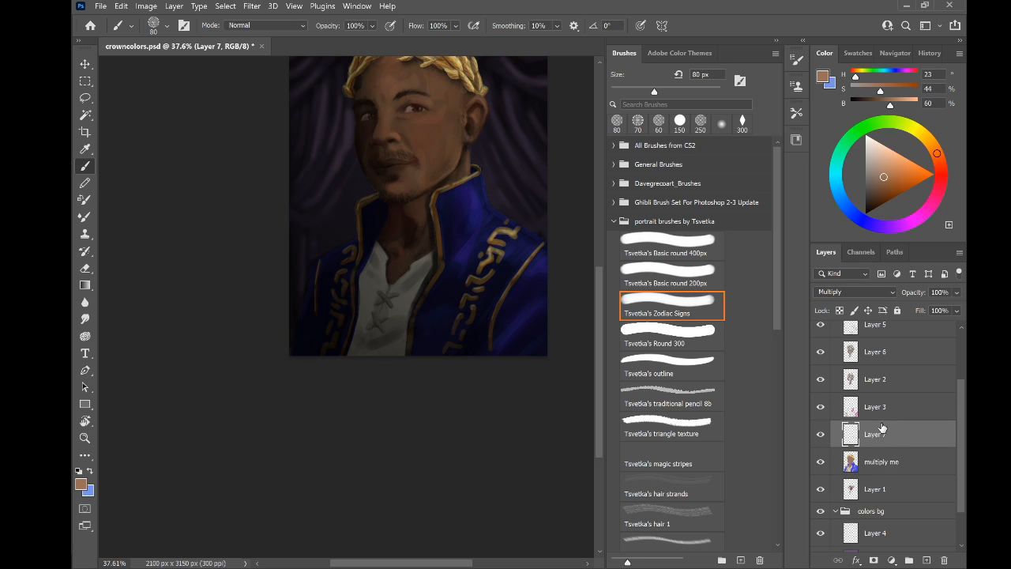
{"action": "scroll", "coordinate": [883, 412], "scroll_direction": "up", "scroll_amount": 2}
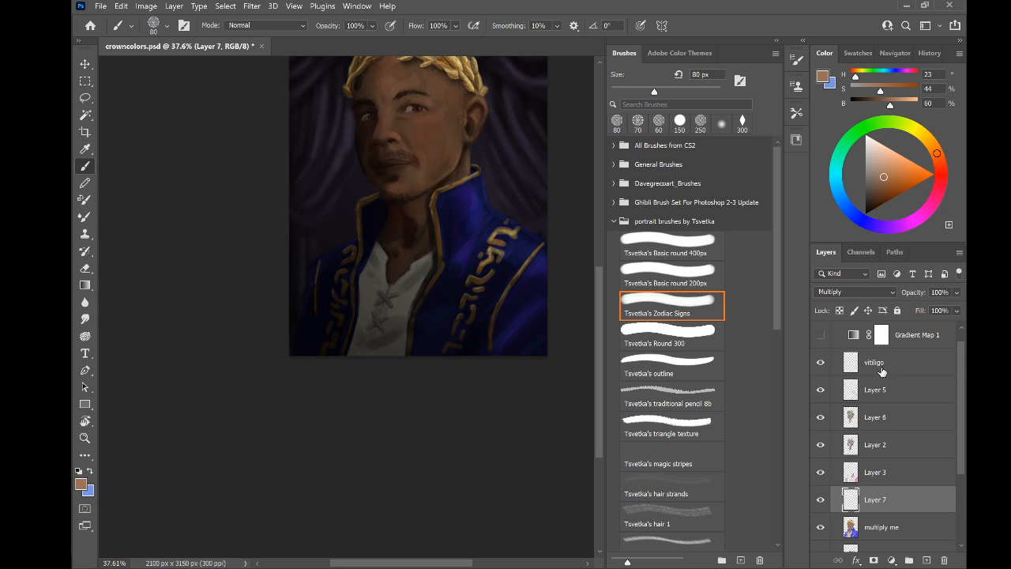
{"action": "left_click", "coordinate": [884, 388]}
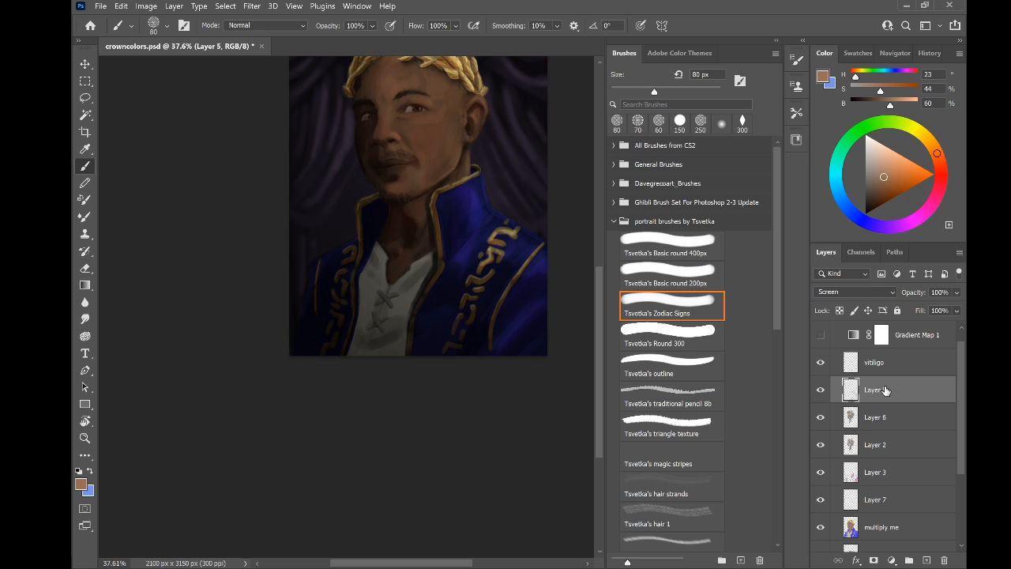
{"action": "double_click", "coordinate": [875, 389]}
{"action": "type", "text": "screen"}
{"action": "key", "text": "Return"}
Rename Layer 6 as "overlay face" and the Soft Light layer beneath it as "soft light face"
{"action": "left_click", "coordinate": [873, 418]}
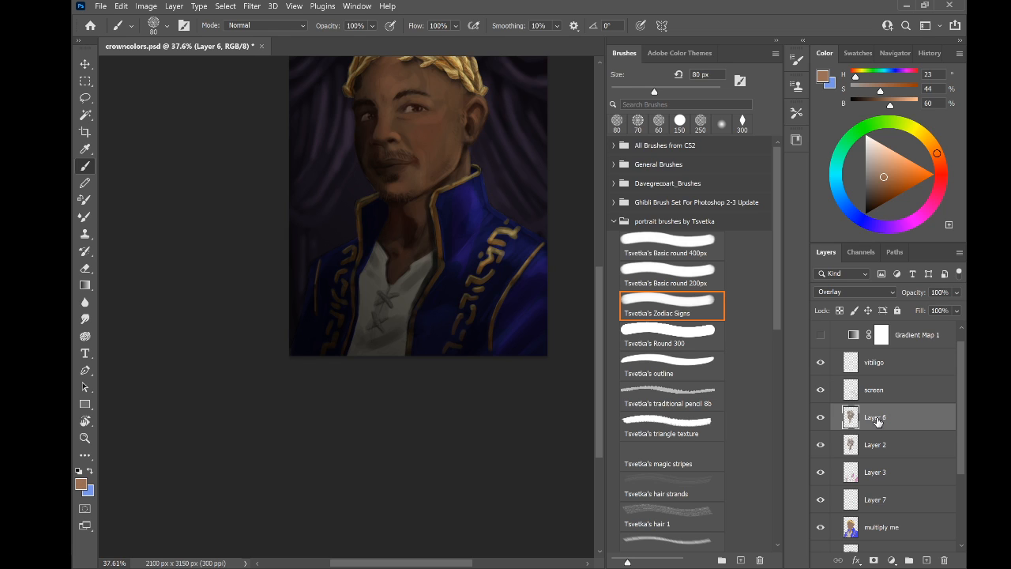
{"action": "double_click", "coordinate": [874, 419]}
{"action": "type", "text": "overlay face"}
{"action": "key", "text": "Return"}
{"action": "left_click", "coordinate": [876, 447]}
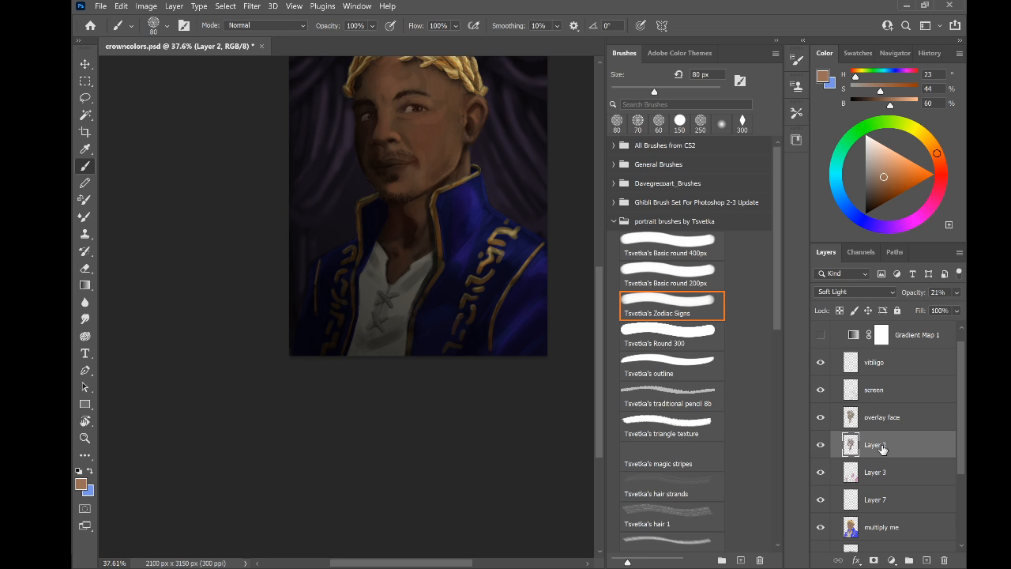
{"action": "double_click", "coordinate": [876, 446]}
{"action": "type", "text": "soft light face"}
{"action": "key", "text": "Return"}
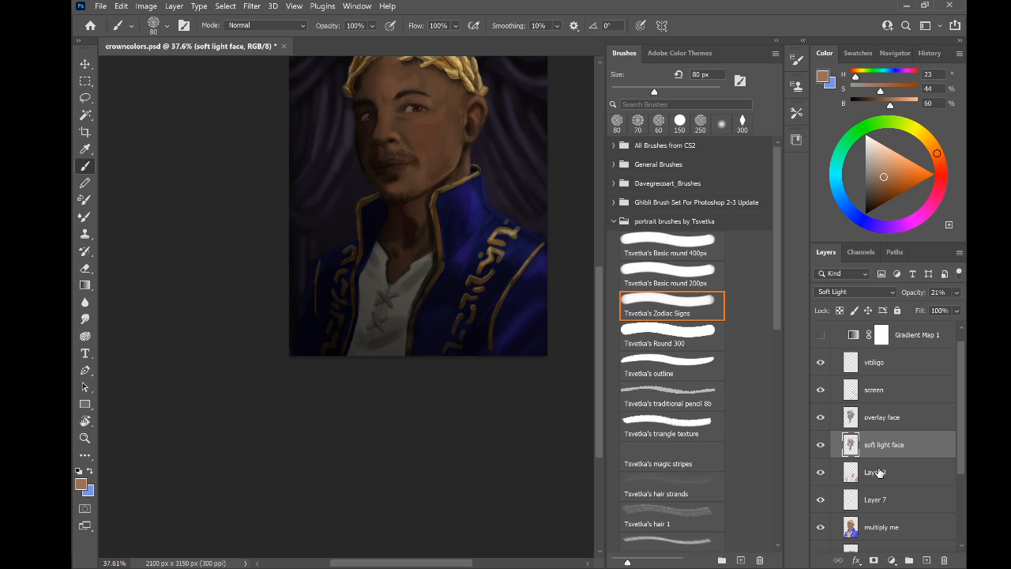
Rename Layer 3 as "overlay jacket" and Layer 7 as "multiply"
{"action": "left_click", "coordinate": [875, 474]}
{"action": "double_click", "coordinate": [874, 472]}
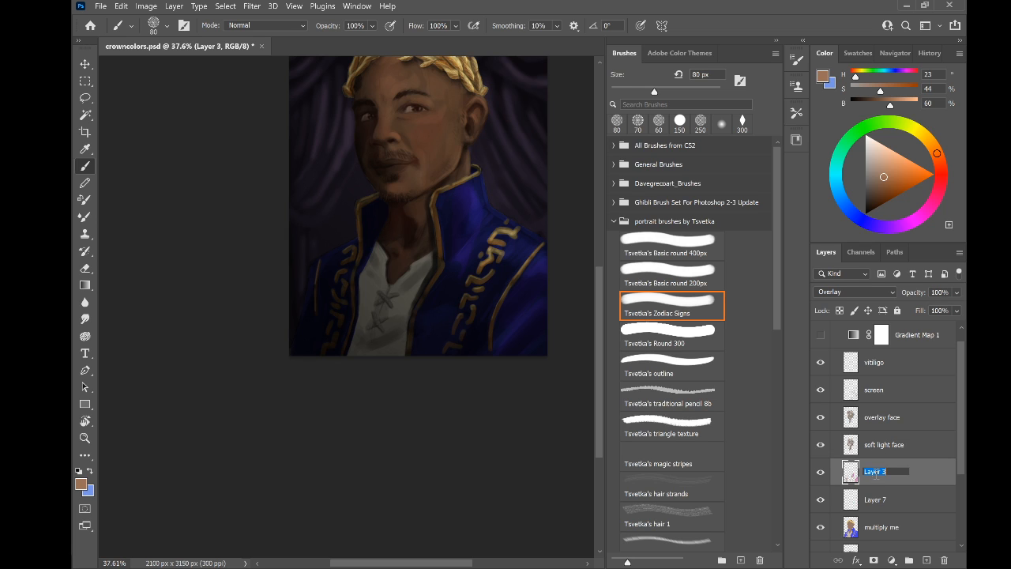
{"action": "type", "text": "overlay jacket"}
{"action": "key", "text": "Return"}
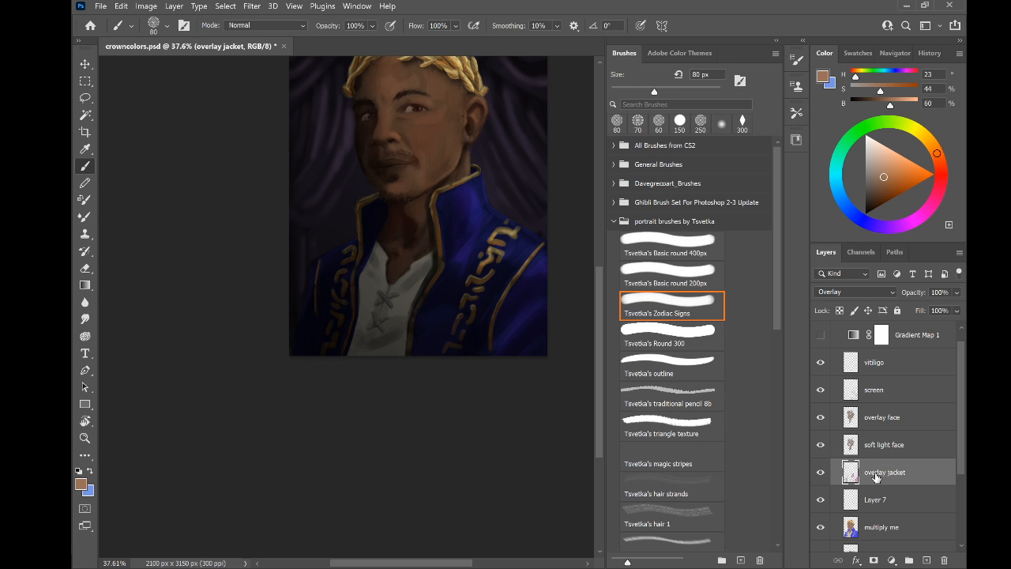
{"action": "scroll", "coordinate": [875, 476], "scroll_direction": "down", "scroll_amount": 1}
{"action": "left_click", "coordinate": [879, 472]}
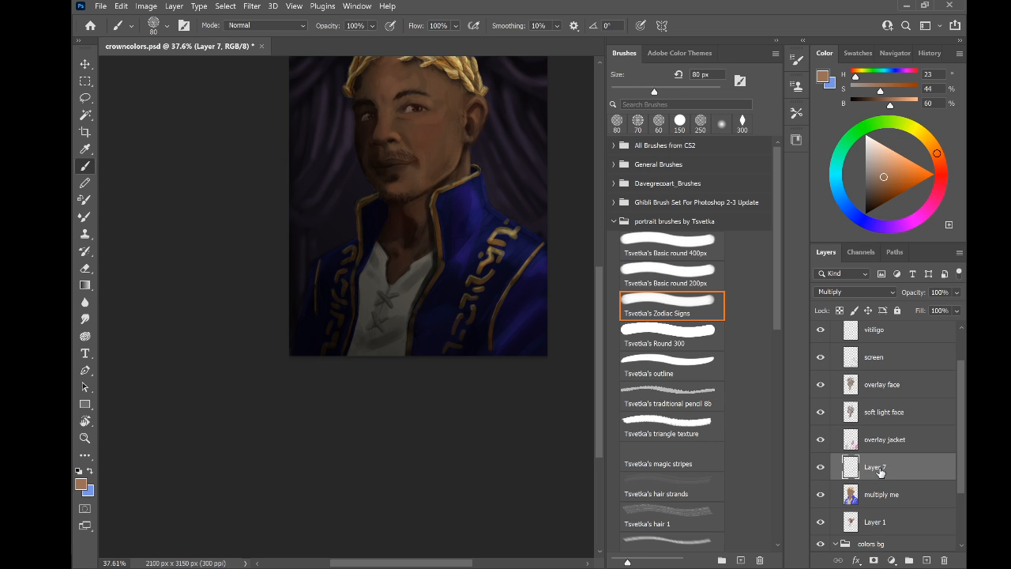
{"action": "double_click", "coordinate": [878, 466]}
{"action": "type", "text": "multiply"}
{"action": "key", "text": "Return"}
Toggle the visibility of the overlay face and screen layers to compare the portrait with and without each
{"action": "scroll", "coordinate": [347, 237], "scroll_direction": "up", "scroll_amount": 8}
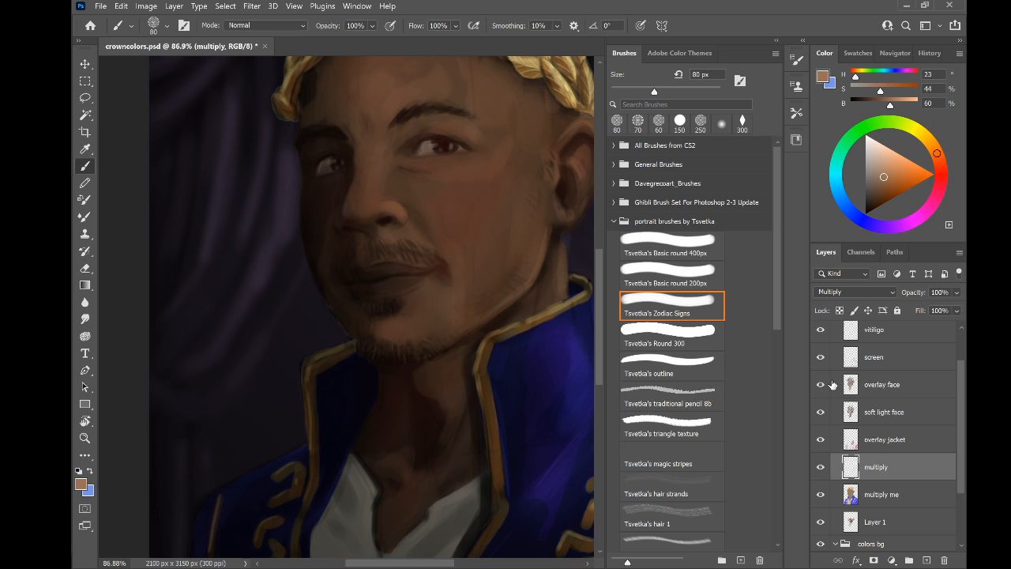
{"action": "scroll", "coordinate": [379, 308], "scroll_direction": "down", "scroll_amount": 5}
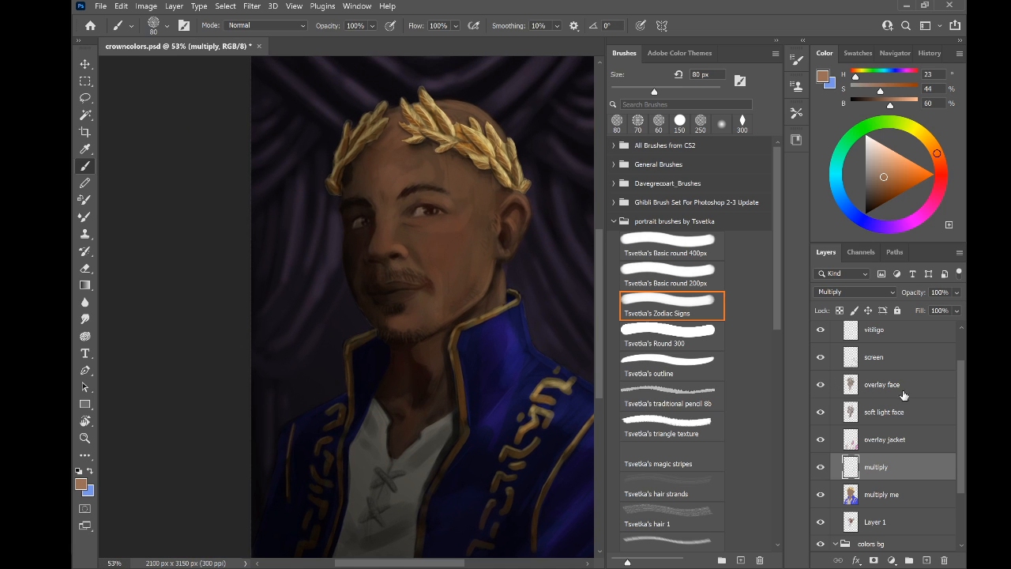
{"action": "left_click", "coordinate": [891, 391]}
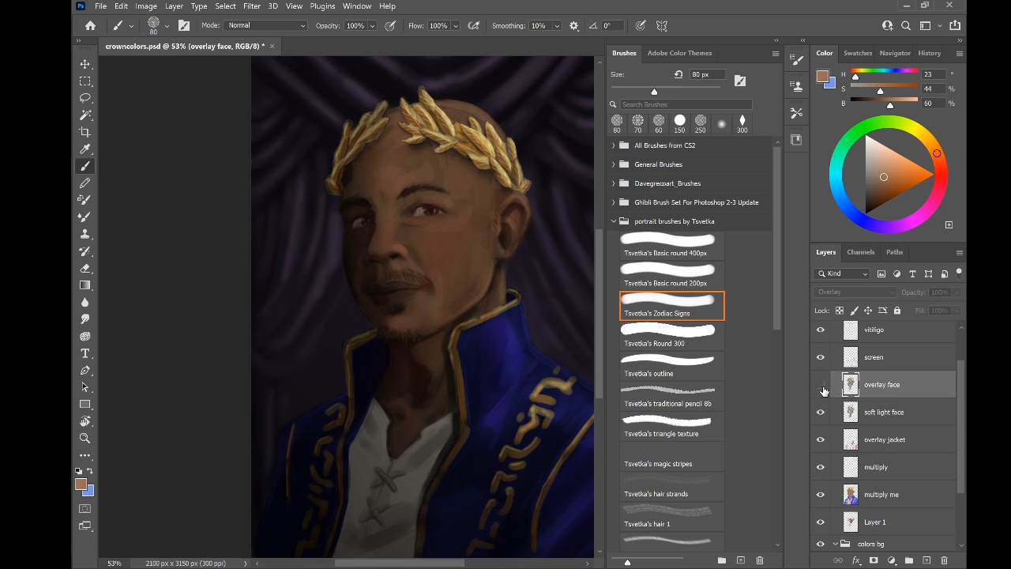
{"action": "left_click", "coordinate": [821, 385]}
{"action": "scroll", "coordinate": [869, 388], "scroll_direction": "up", "scroll_amount": 2}
{"action": "left_click", "coordinate": [884, 406]}
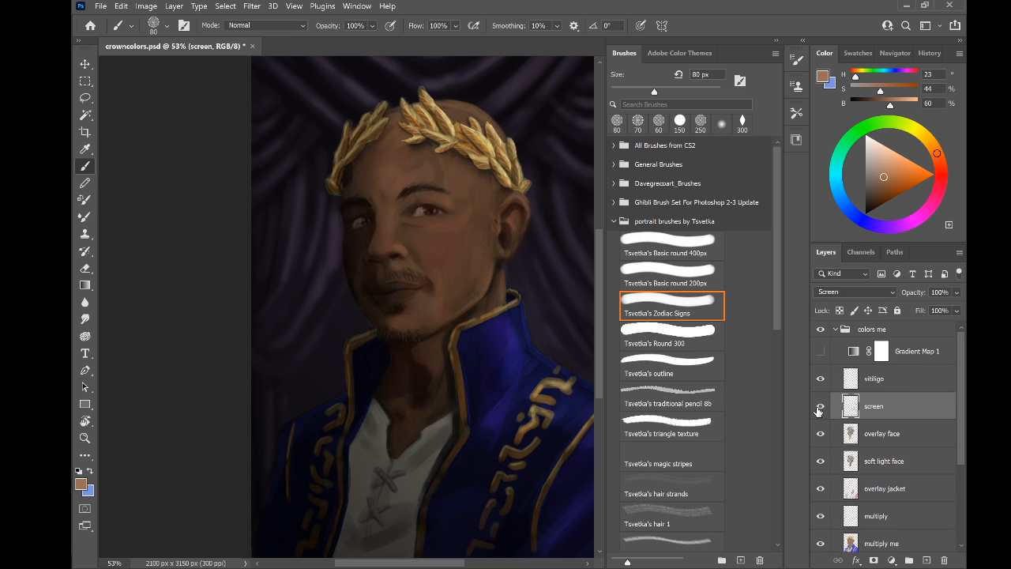
{"action": "left_click", "coordinate": [820, 409]}
{"action": "left_click", "coordinate": [821, 408]}
Try a light blue stroke across the face on the screen layer and undo it
{"action": "key", "text": "x"}
{"action": "mouse_move", "coordinate": [471, 250]}
{"action": "left_mouse_down"}
{"action": "mouse_move", "coordinate": [415, 263]}
{"action": "mouse_move", "coordinate": [399, 212]}
{"action": "left_mouse_up"}
{"action": "key", "text": "ctrl+z"}
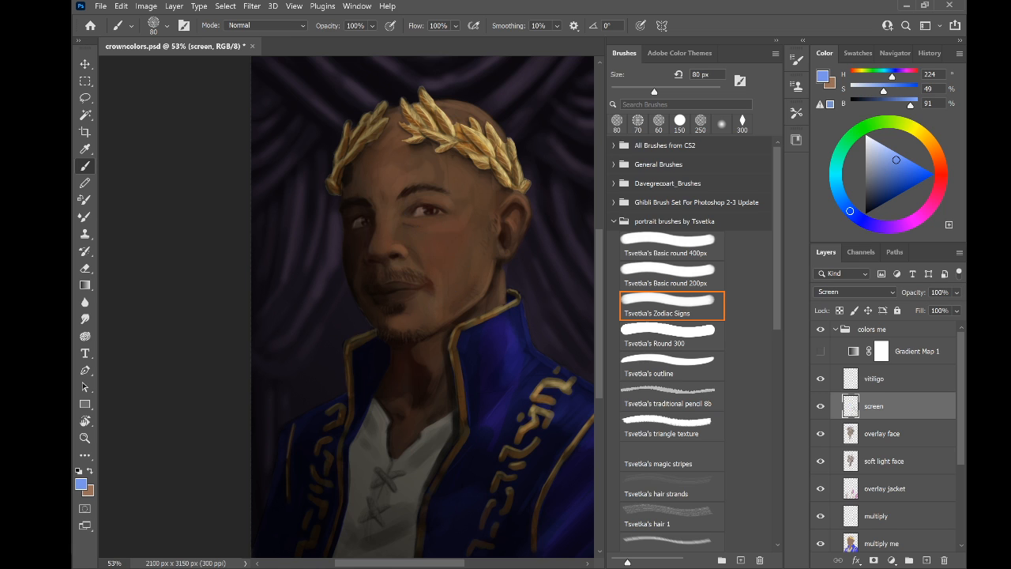
Hide and show the screen layer repeatedly to examine its effect on the whole portrait
{"action": "scroll", "coordinate": [346, 277], "scroll_direction": "down", "scroll_amount": 5}
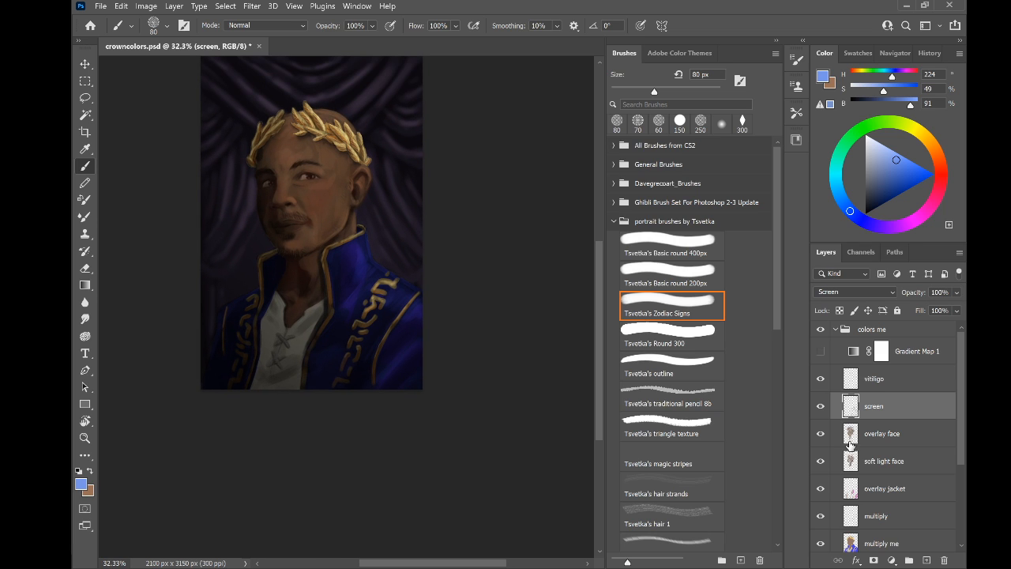
{"action": "left_click", "coordinate": [819, 406]}
{"action": "left_click", "coordinate": [820, 406]}
{"action": "left_click", "coordinate": [819, 406]}
{"action": "left_click", "coordinate": [820, 406]}
Add a new layer above the screen layer, set its blend mode to Screen, and name it "screen highlights"
{"action": "scroll", "coordinate": [273, 233], "scroll_direction": "up", "scroll_amount": 6}
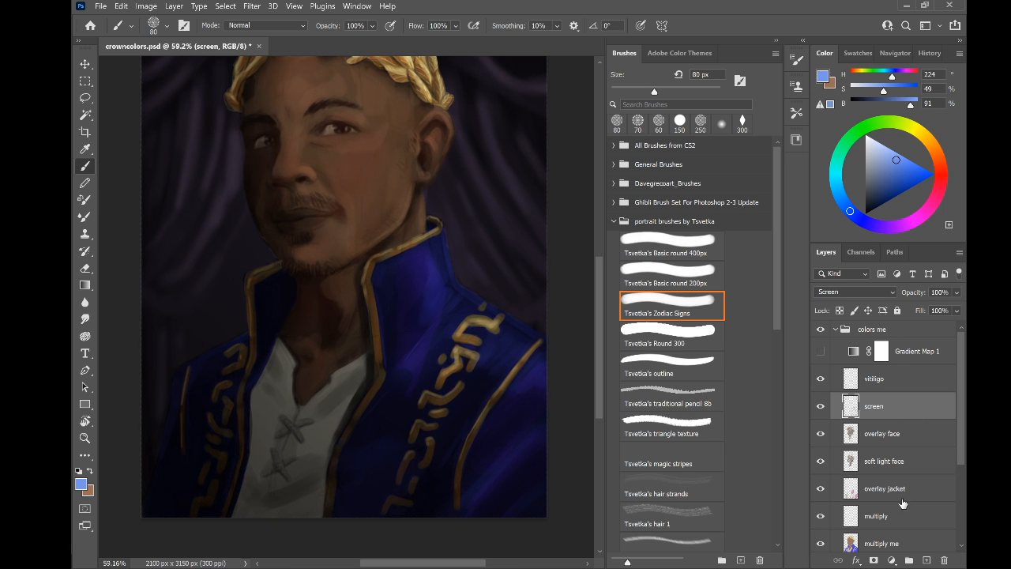
{"action": "left_click", "coordinate": [926, 560]}
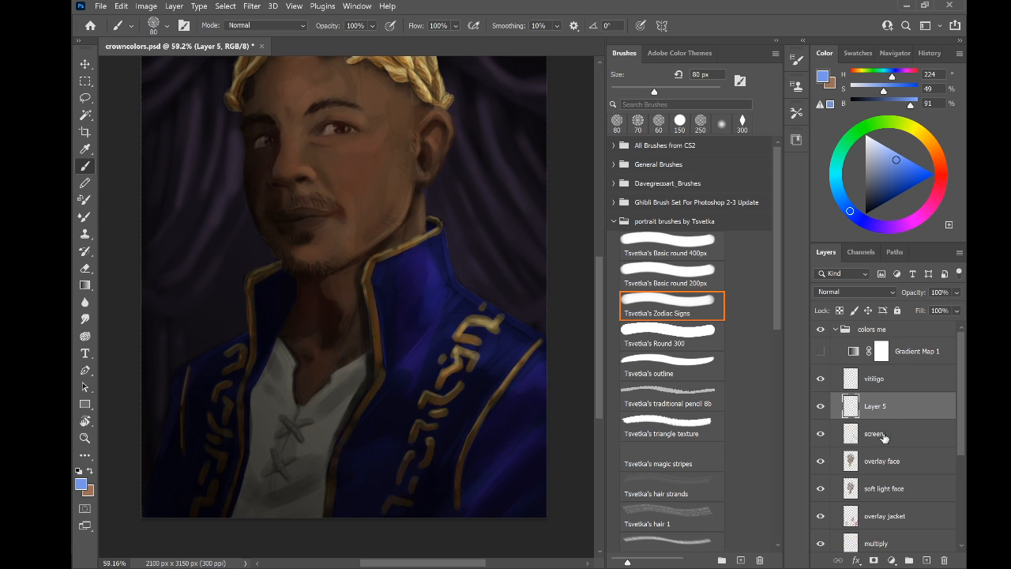
{"action": "left_click", "coordinate": [891, 291]}
{"action": "left_click", "coordinate": [862, 298]}
{"action": "key", "text": "Down"}
{"action": "key", "text": "Down"}
{"action": "key", "text": "Down"}
{"action": "key", "text": "Down"}
{"action": "double_click", "coordinate": [874, 405]}
{"action": "type", "text": "sc"}
{"action": "type", "text": "reen highlights"}
{"action": "key", "text": "Return"}
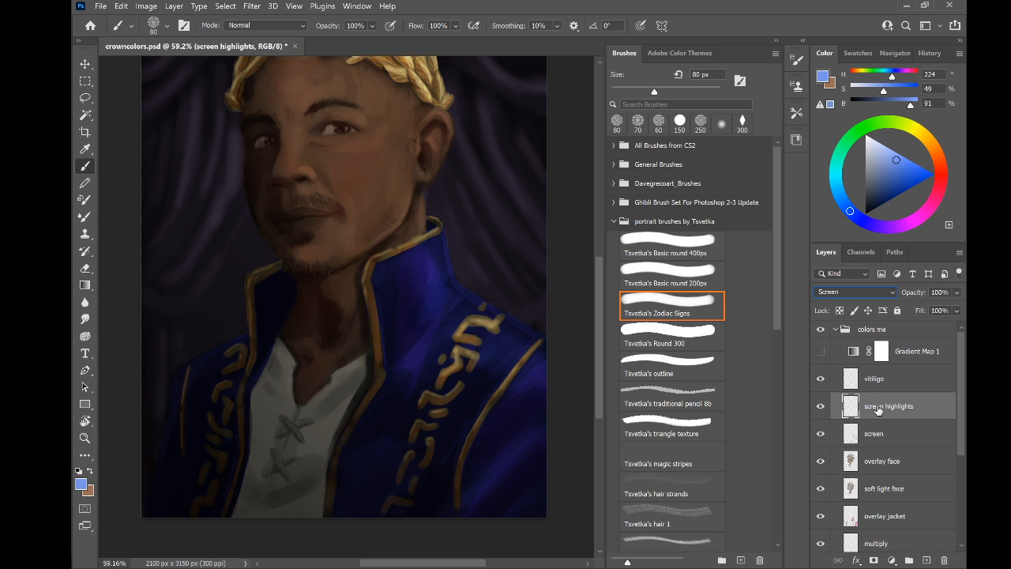
Try a light blue stroke near the jacket collar on the screen highlights layer and undo it
{"action": "mouse_move", "coordinate": [444, 264]}
{"action": "left_mouse_down"}
{"action": "mouse_move", "coordinate": [428, 177]}
{"action": "mouse_move", "coordinate": [430, 226]}
{"action": "left_mouse_up"}
{"action": "key", "text": "ctrl+z"}
{"action": "scroll", "coordinate": [417, 231], "scroll_direction": "down", "scroll_amount": 5}
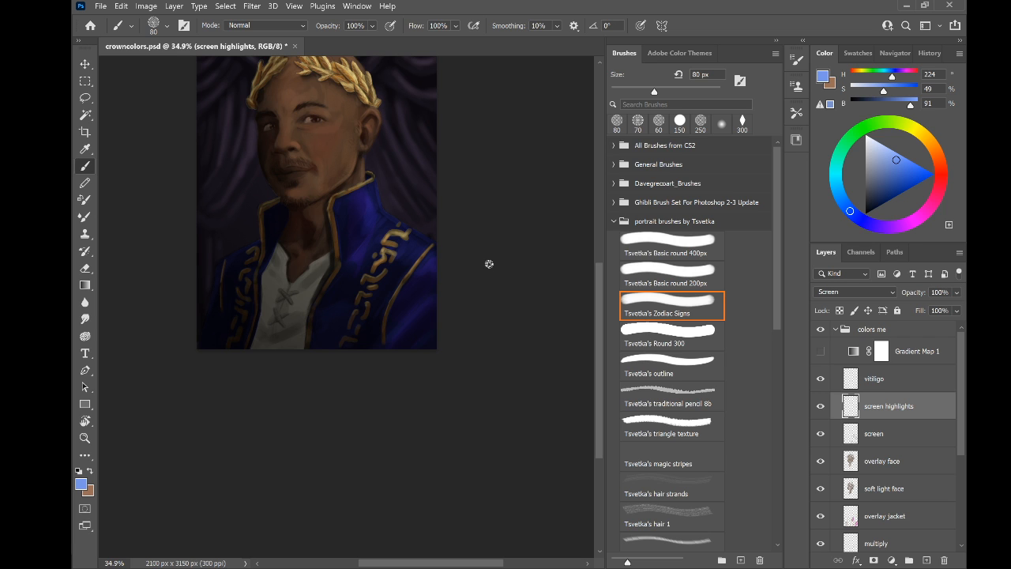
Sample a brown skin tone from the cheek, reduce the brush to 40 px, try a stroke on the nose, and undo it
{"action": "scroll", "coordinate": [489, 264], "scroll_direction": "up", "scroll_amount": 8}
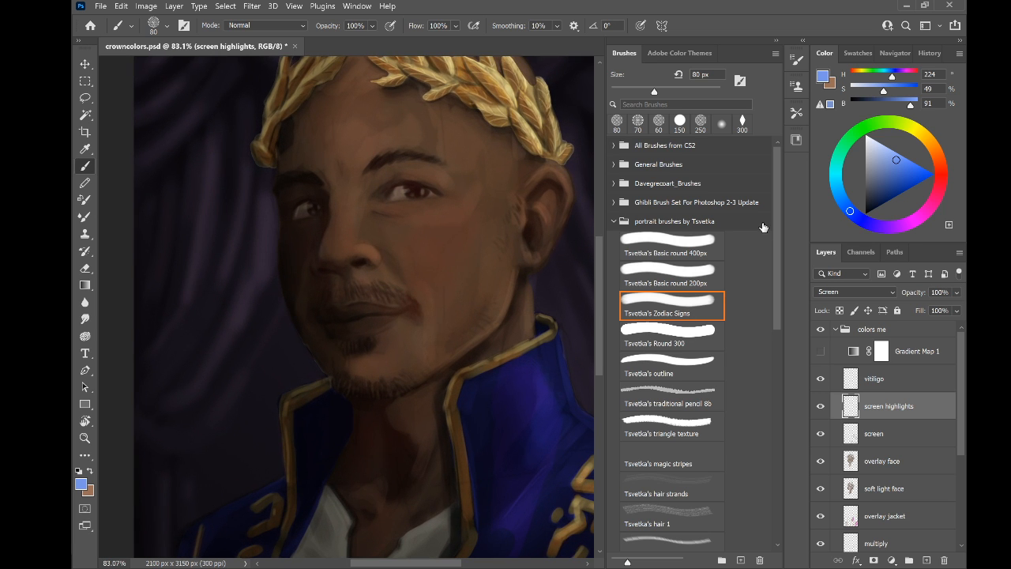
{"action": "left_click", "coordinate": [449, 209], "text": "alt"}
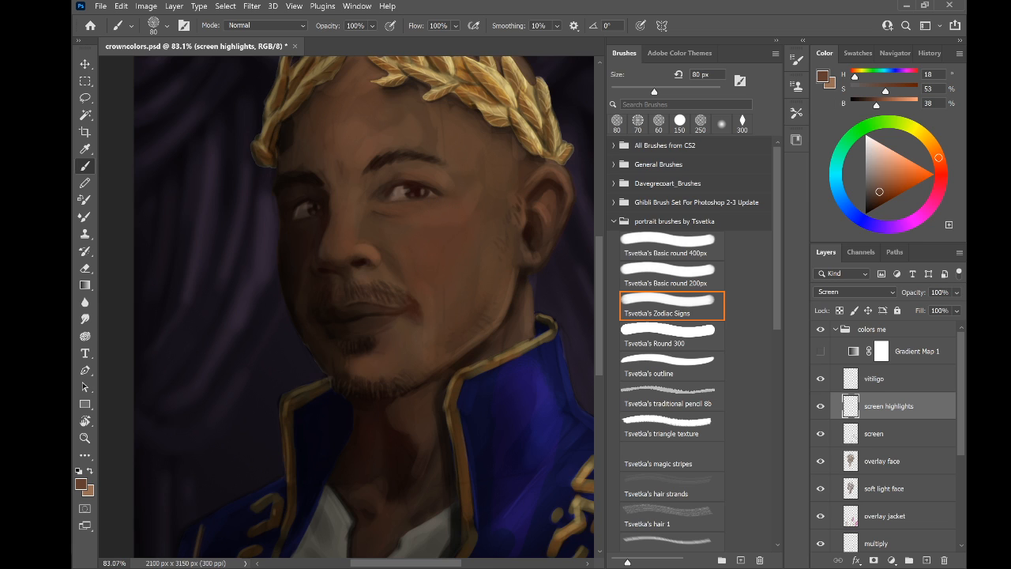
{"action": "key", "text": "bracketleft"}
{"action": "key", "text": "bracketleft"}
{"action": "key", "text": "bracketleft"}
{"action": "key", "text": "bracketleft"}
{"action": "left_click_drag", "start_coordinate": [337, 242], "coordinate": [337, 251]}
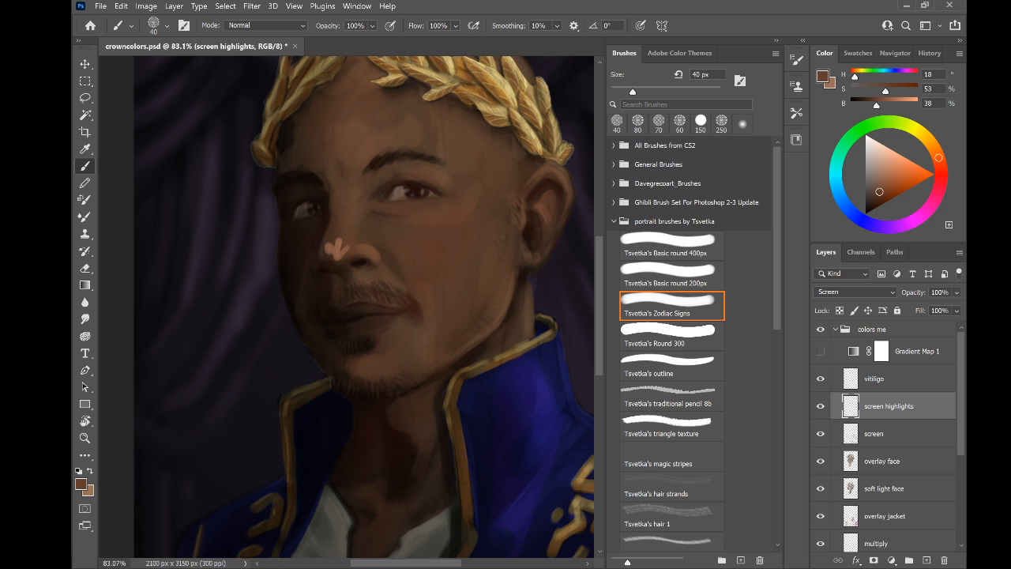
{"action": "key", "text": "ctrl+z"}
Choose the Airbrush Pen Opacity Flow brush from All Brushes from CS2 and paint a brown highlight on the nostril at 30 px
{"action": "left_click", "coordinate": [615, 146]}
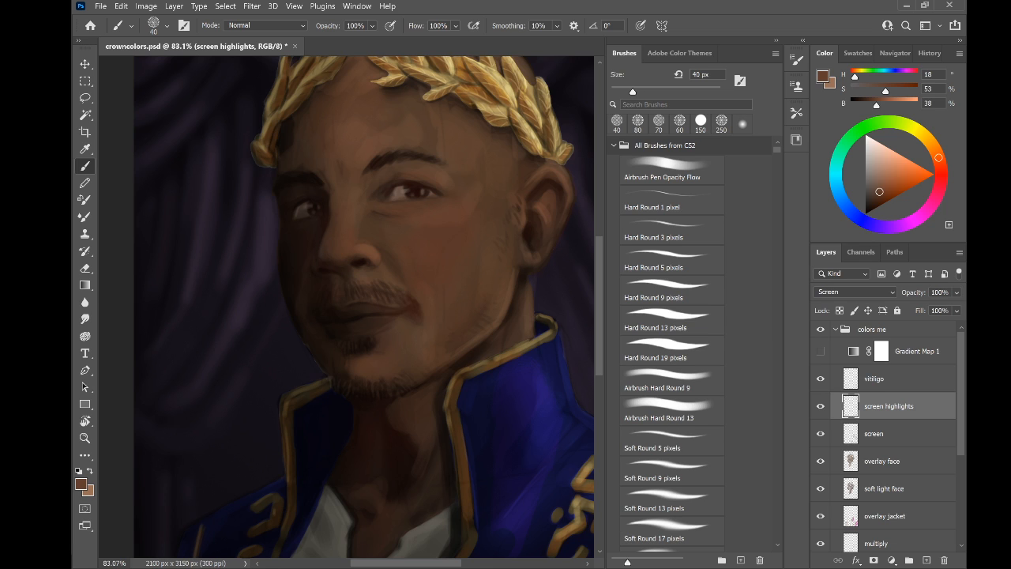
{"action": "left_click", "coordinate": [649, 178]}
{"action": "scroll", "coordinate": [327, 212], "scroll_direction": "up", "scroll_amount": 3}
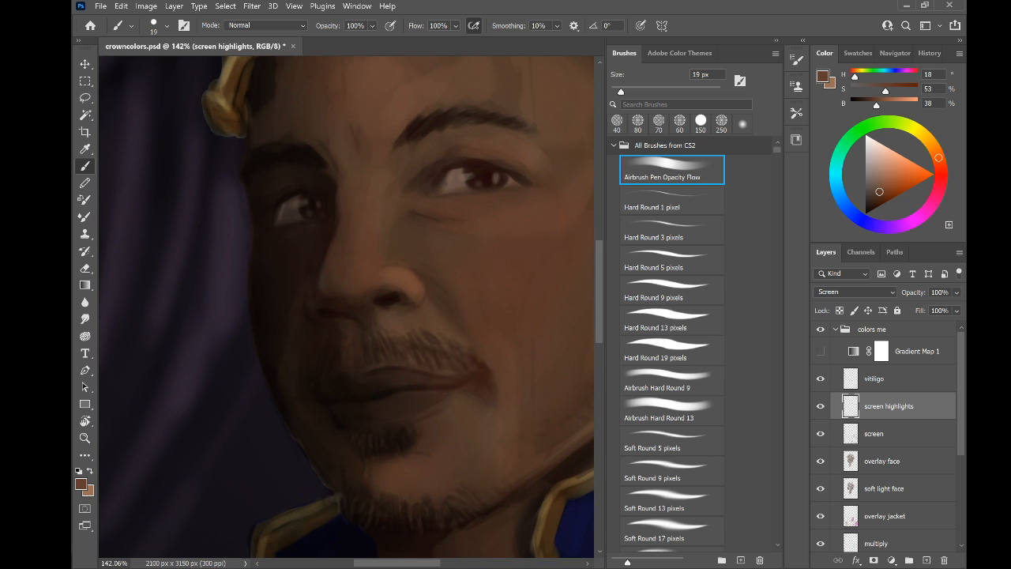
{"action": "key", "text": "bracketright"}
{"action": "key", "text": "bracketright"}
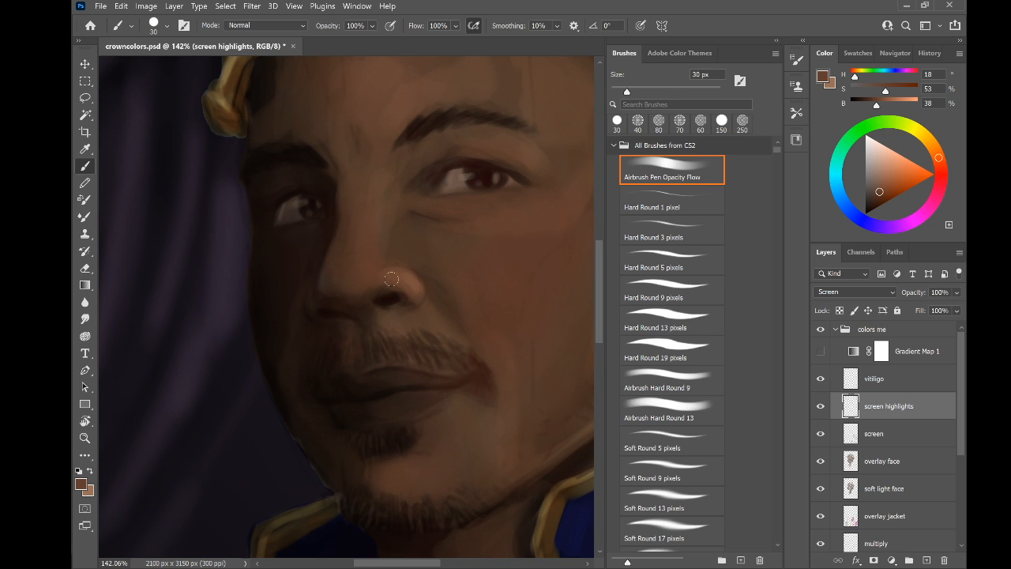
Enlarge the airbrush to 45 px and paint a soft brown highlight on the nose tip
{"action": "key", "text": "bracketright"}
{"action": "key", "text": "bracketright"}
{"action": "key", "text": "bracketright"}
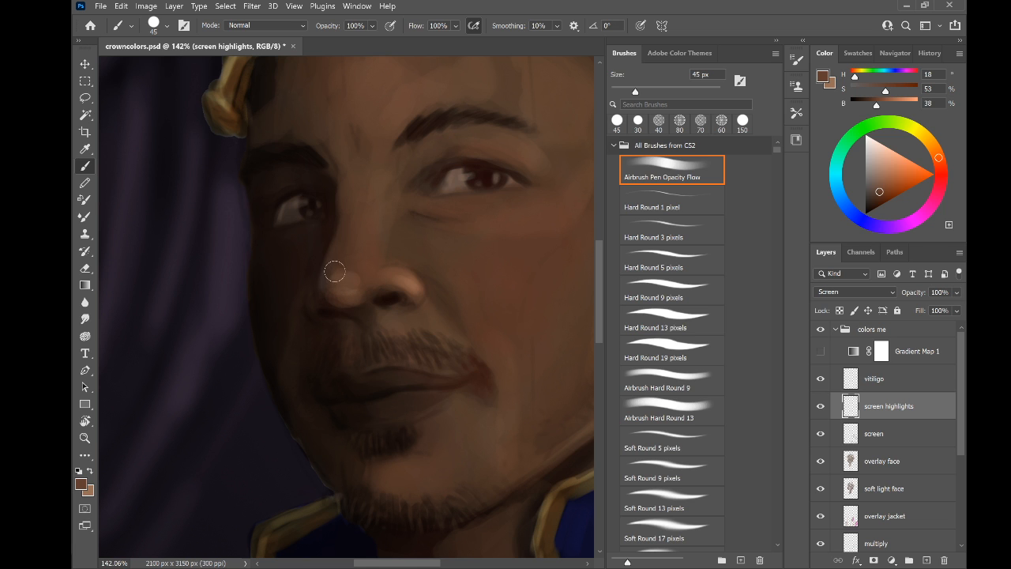
{"action": "scroll", "coordinate": [294, 223], "scroll_direction": "down", "scroll_amount": 2}
{"action": "scroll", "coordinate": [294, 223], "scroll_direction": "down", "scroll_amount": 2}
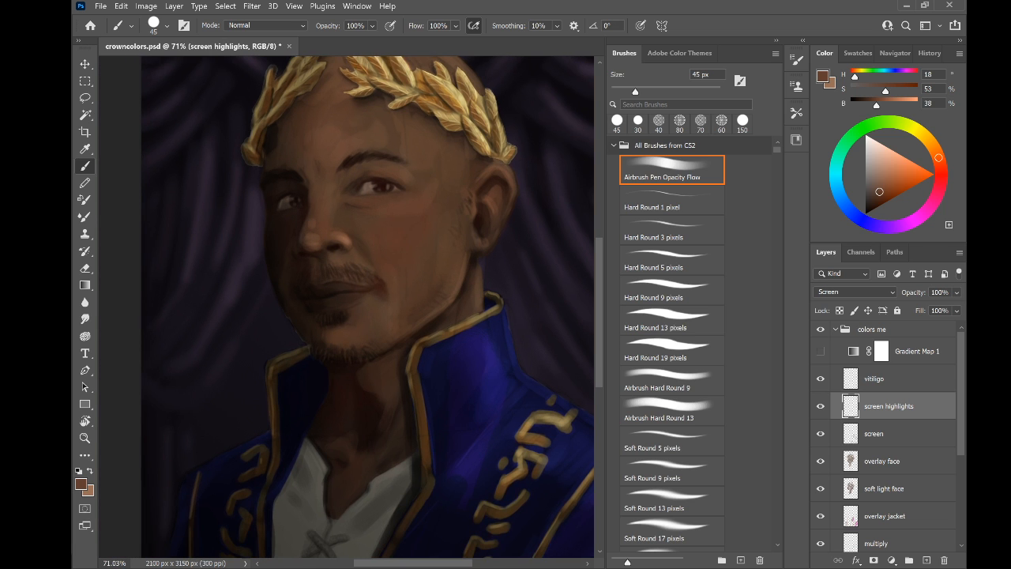
Set the airbrush size to 60 px and softly extend the brown highlights over the nose
{"action": "scroll", "coordinate": [294, 223], "scroll_direction": "up", "scroll_amount": 2}
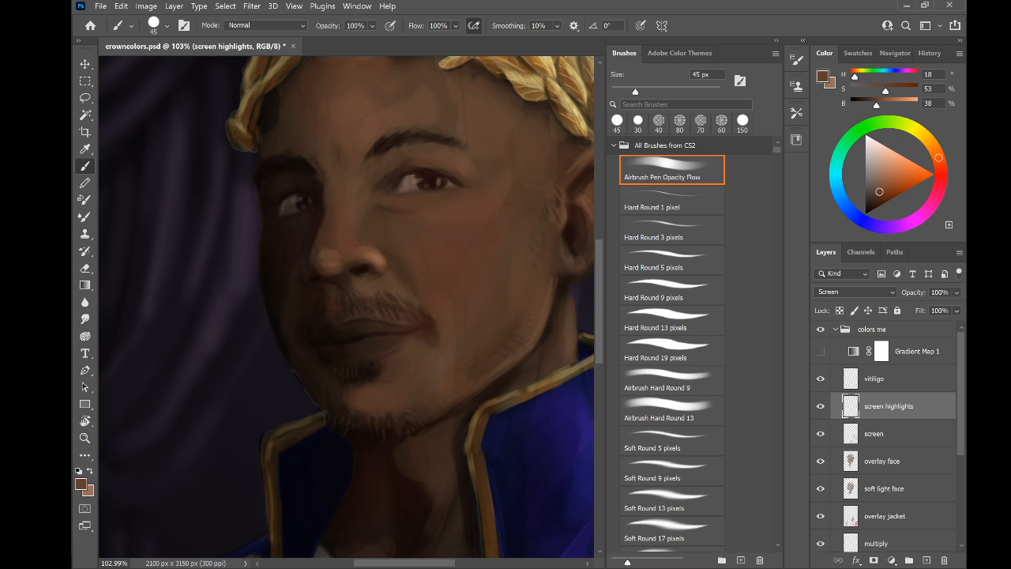
{"action": "key", "text": "bracketright"}
{"action": "key", "text": "bracketright"}
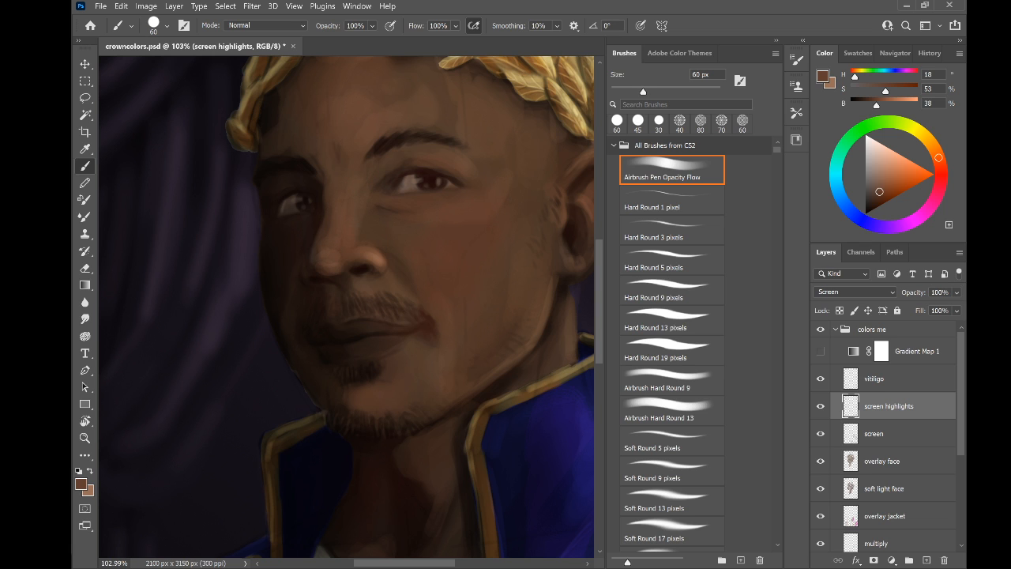
{"action": "scroll", "coordinate": [339, 197], "scroll_direction": "down", "scroll_amount": 2}
Set the airbrush size to 45 px and paint a brown highlight down the jaw below the ear
{"action": "key", "text": "bracketleft"}
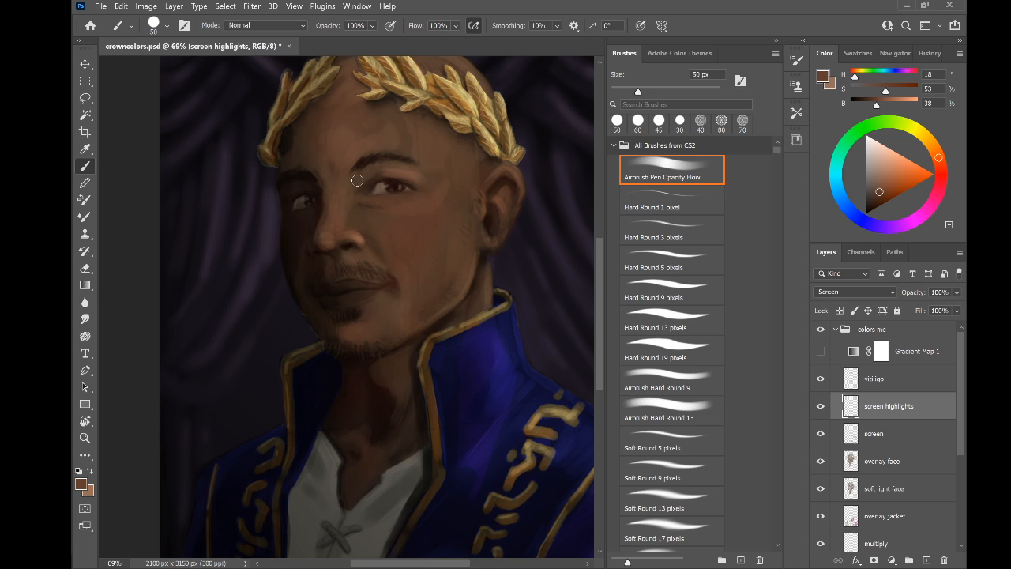
{"action": "key", "text": "bracketleft"}
{"action": "key", "text": "bracketright"}
{"action": "key", "text": "bracketleft"}
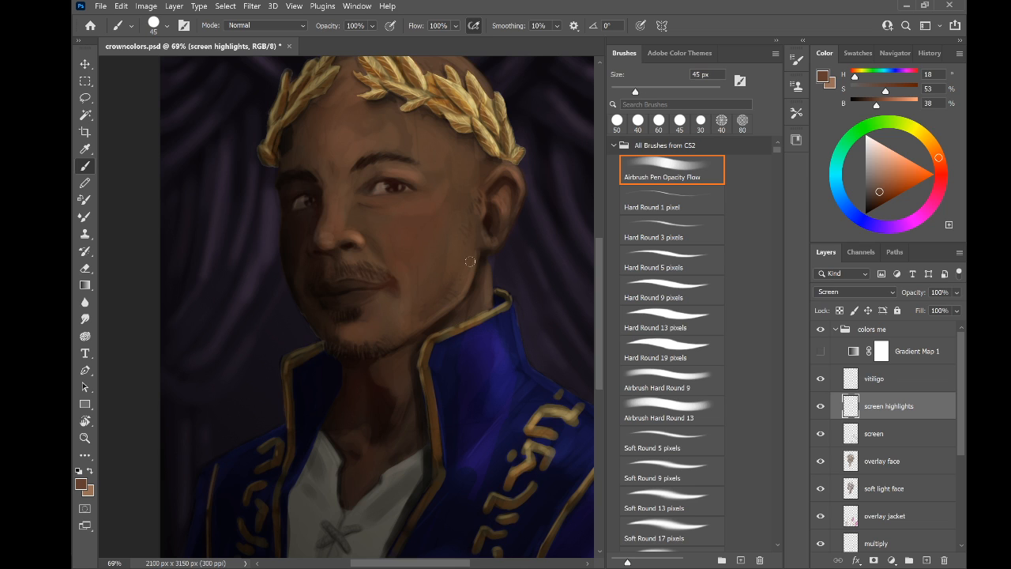
{"action": "left_click_drag", "start_coordinate": [470, 261], "coordinate": [458, 301]}
Enlarge the airbrush to 70 px and paint a soft highlight along the lower jawline toward the chin
{"action": "key", "text": "bracketright"}
{"action": "key", "text": "bracketright"}
{"action": "key", "text": "bracketright"}
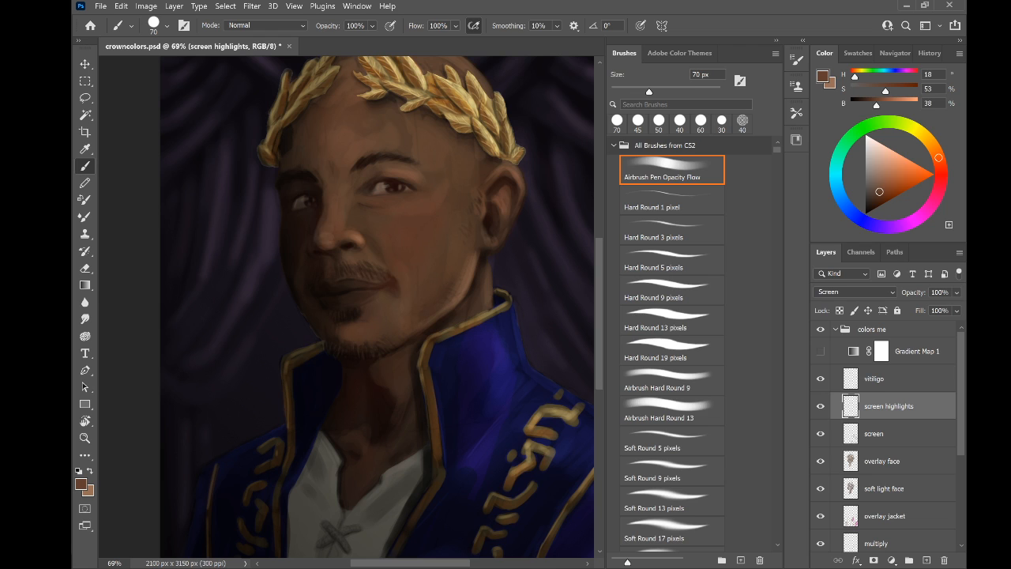
{"action": "left_click_drag", "start_coordinate": [404, 330], "coordinate": [430, 320]}
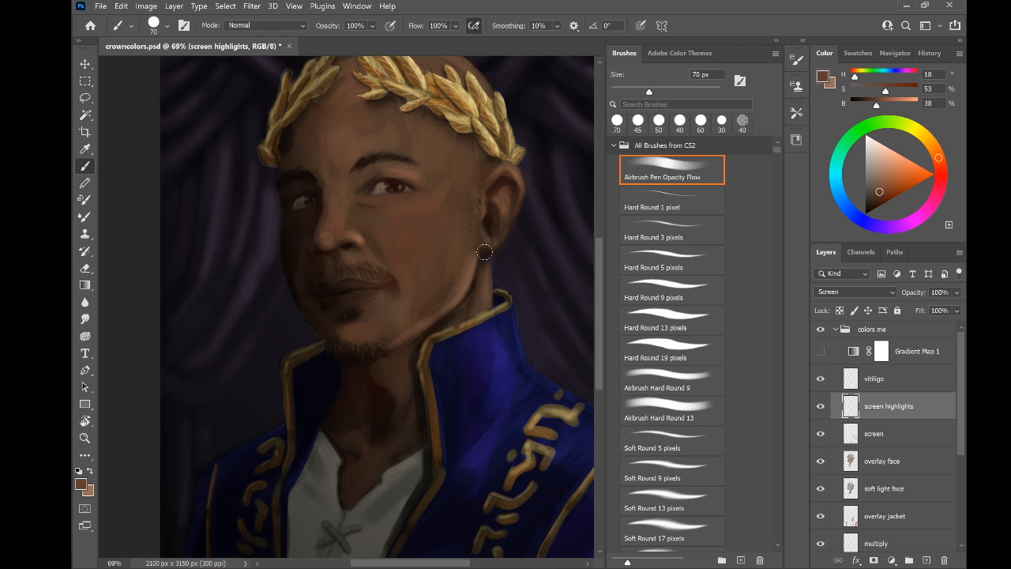
Paint soft brown highlights on the neck below the ear with the airbrush at 35 px and 60 px
{"action": "key", "text": "bracketleft"}
{"action": "key", "text": "bracketleft"}
{"action": "key", "text": "bracketleft"}
{"action": "key", "text": "bracketleft"}
{"action": "key", "text": "bracketleft"}
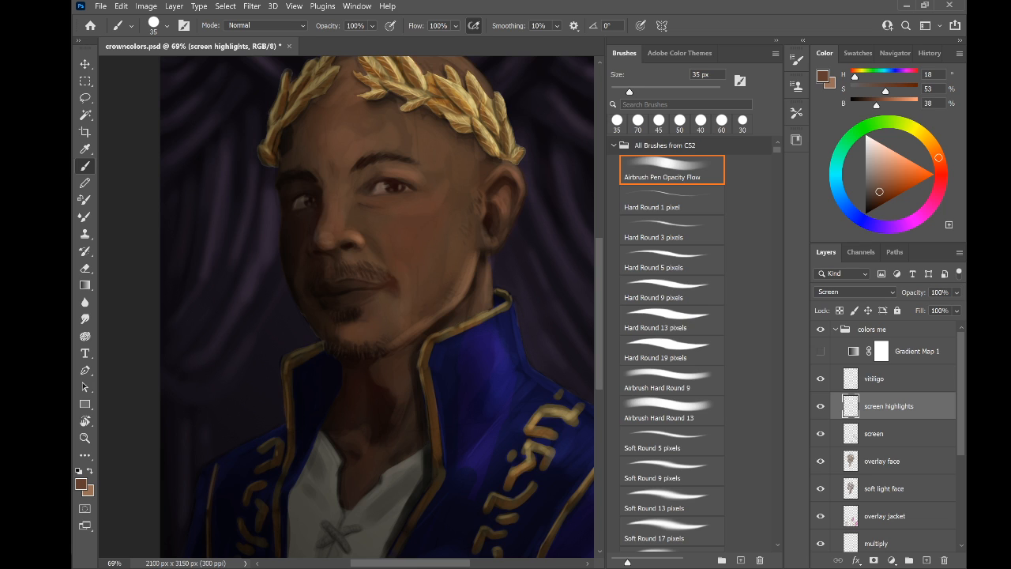
{"action": "key", "text": "bracketright"}
{"action": "key", "text": "bracketright"}
{"action": "key", "text": "bracketright"}
{"action": "key", "text": "bracketright"}
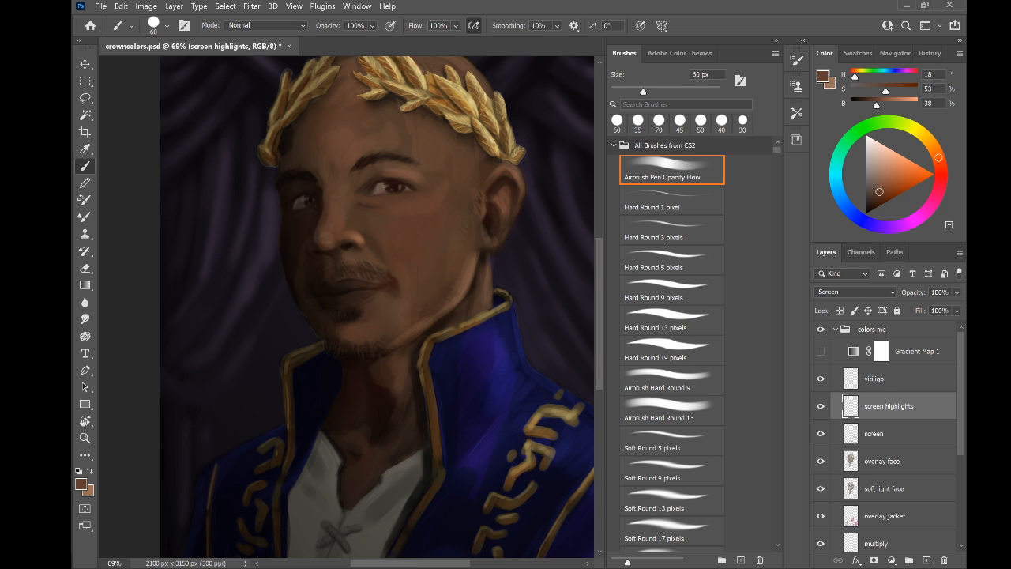
Enlarge the airbrush to 175 px and paint a broad, soft brown highlight on the lower neck above the shirt opening
{"action": "scroll", "coordinate": [377, 307], "scroll_direction": "down", "scroll_amount": 5}
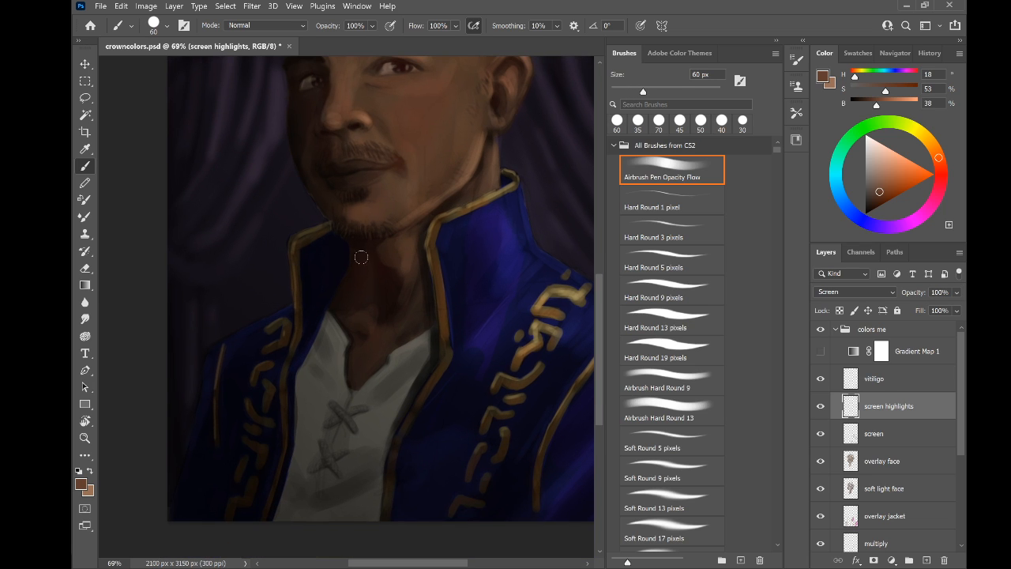
{"action": "key", "text": "bracketright"}
{"action": "key", "text": "bracketright"}
{"action": "key", "text": "bracketright"}
{"action": "key", "text": "bracketright"}
{"action": "key", "text": "bracketright"}
{"action": "key", "text": "bracketright"}
{"action": "mouse_move", "coordinate": [366, 305]}
{"action": "left_mouse_down"}
{"action": "mouse_move", "coordinate": [367, 245]}
{"action": "mouse_move", "coordinate": [356, 370]}
{"action": "mouse_move", "coordinate": [373, 340]}
{"action": "left_mouse_up"}
{"action": "scroll", "coordinate": [303, 222], "scroll_direction": "down", "scroll_amount": 2}
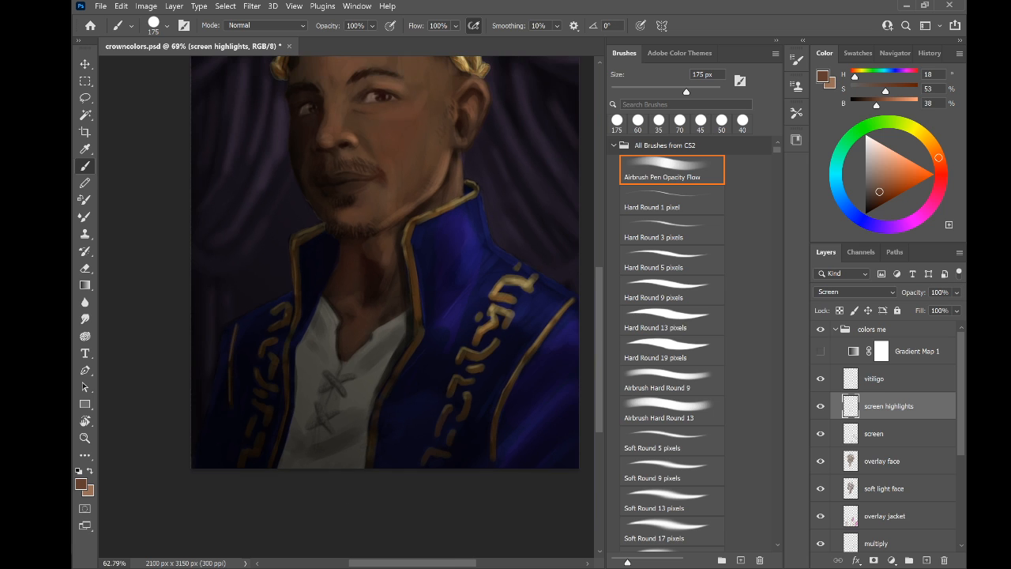
Try a 70 px brown highlight down the shaded cheek, and undo the stroke
{"action": "scroll", "coordinate": [265, 89], "scroll_direction": "up", "scroll_amount": 4}
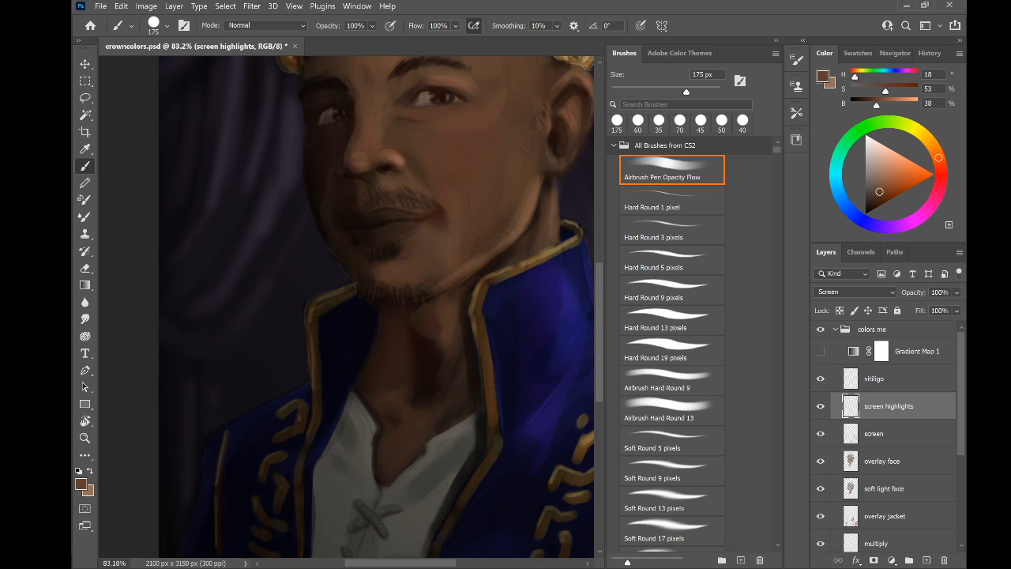
{"action": "scroll", "coordinate": [411, 521], "scroll_direction": "down", "scroll_amount": 2}
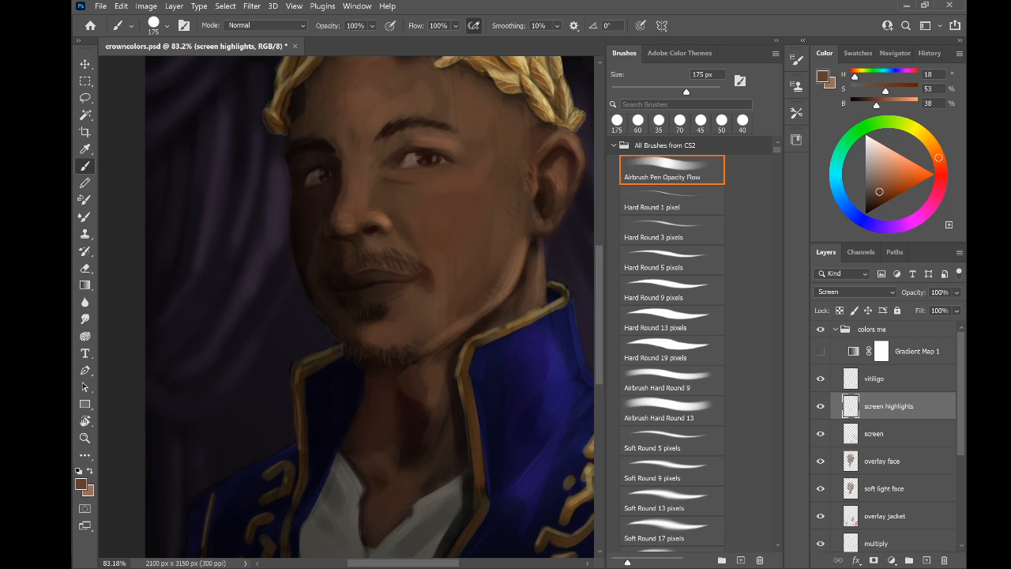
{"action": "scroll", "coordinate": [355, 194], "scroll_direction": "up", "scroll_amount": 4}
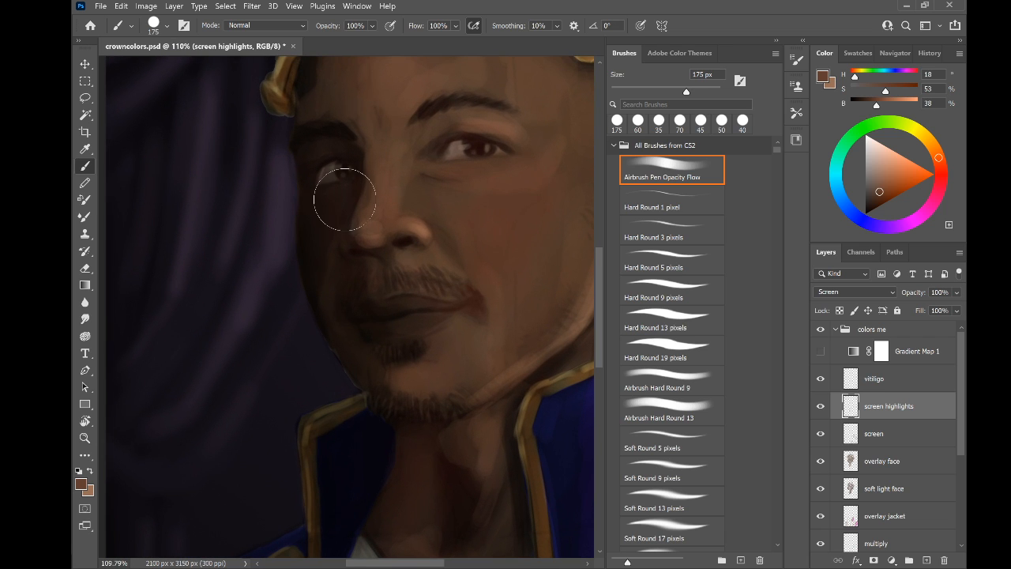
{"action": "key", "text": "bracketleft"}
{"action": "key", "text": "bracketleft"}
{"action": "key", "text": "bracketleft"}
{"action": "key", "text": "bracketleft"}
{"action": "key", "text": "bracketleft"}
{"action": "key", "text": "bracketleft"}
{"action": "mouse_move", "coordinate": [334, 236]}
{"action": "left_mouse_down"}
{"action": "mouse_move", "coordinate": [326, 188]}
{"action": "mouse_move", "coordinate": [309, 268]}
{"action": "mouse_move", "coordinate": [319, 302]}
{"action": "left_mouse_up"}
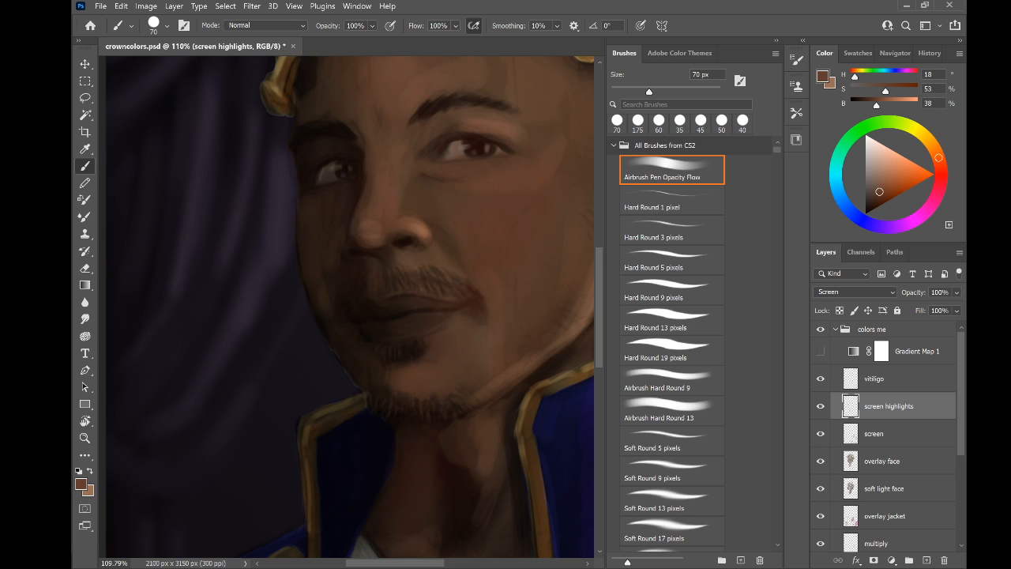
{"action": "key", "text": "ctrl+z"}
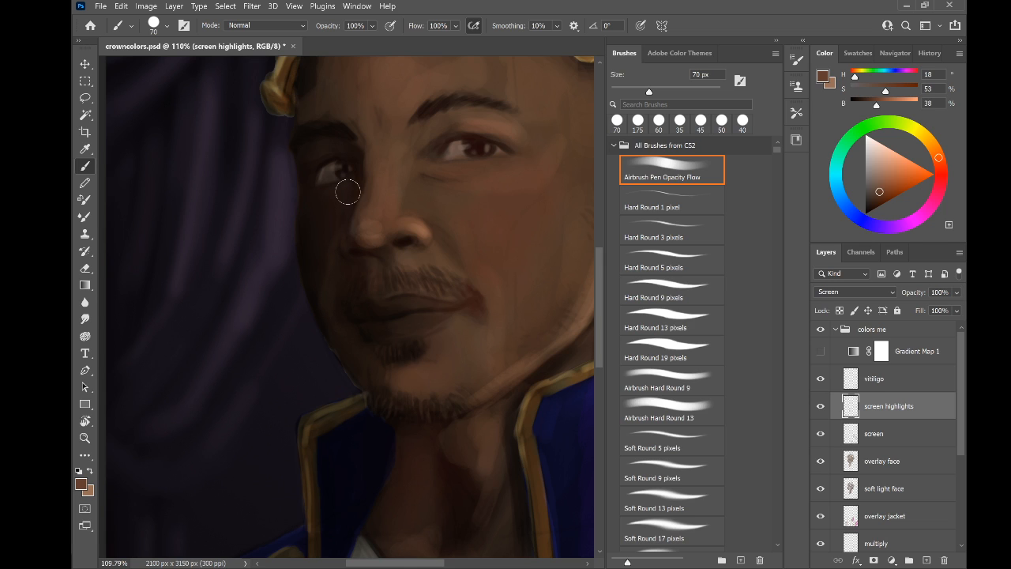
Try lightening the shaded side of the face around the eye and cheek with 90 px and 60 px brown strokes
{"action": "key", "text": "bracketright"}
{"action": "key", "text": "bracketright"}
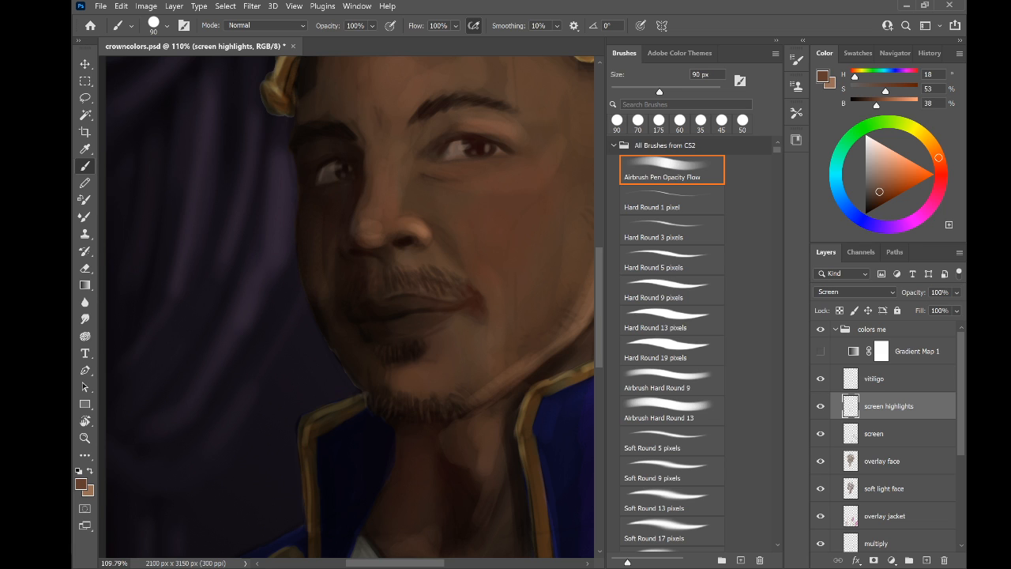
{"action": "key", "text": "bracketleft"}
{"action": "key", "text": "bracketleft"}
{"action": "key", "text": "bracketleft"}
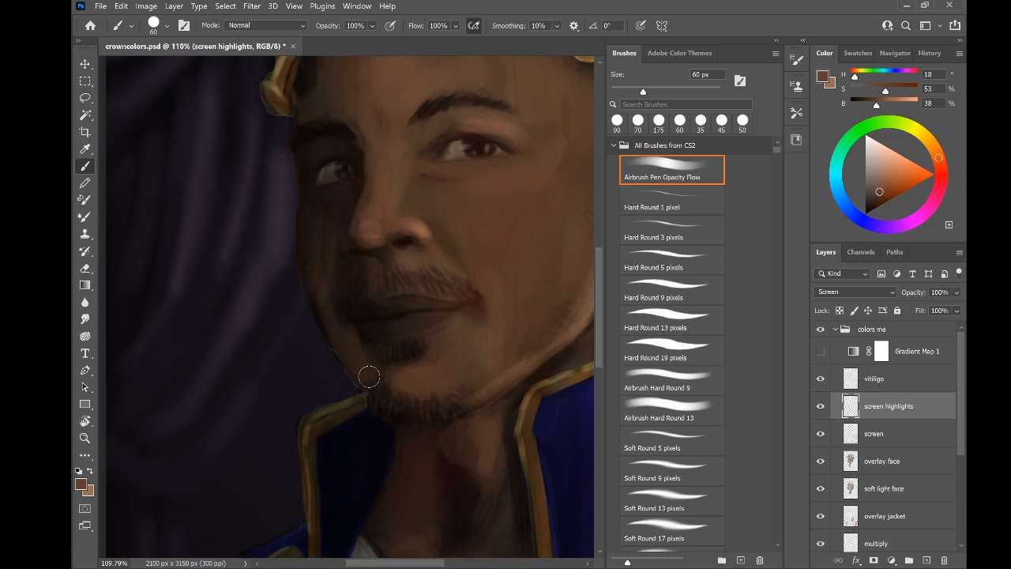
{"action": "mouse_move", "coordinate": [352, 271]}
{"action": "left_mouse_down"}
{"action": "mouse_move", "coordinate": [335, 222]}
{"action": "mouse_move", "coordinate": [356, 190]}
{"action": "mouse_move", "coordinate": [334, 241]}
{"action": "mouse_move", "coordinate": [324, 210]}
{"action": "mouse_move", "coordinate": [312, 280]}
{"action": "mouse_move", "coordinate": [307, 264]}
{"action": "mouse_move", "coordinate": [334, 194]}
{"action": "mouse_move", "coordinate": [312, 195]}
{"action": "mouse_move", "coordinate": [315, 214]}
{"action": "mouse_move", "coordinate": [350, 150]}
{"action": "mouse_move", "coordinate": [320, 150]}
{"action": "left_mouse_up"}
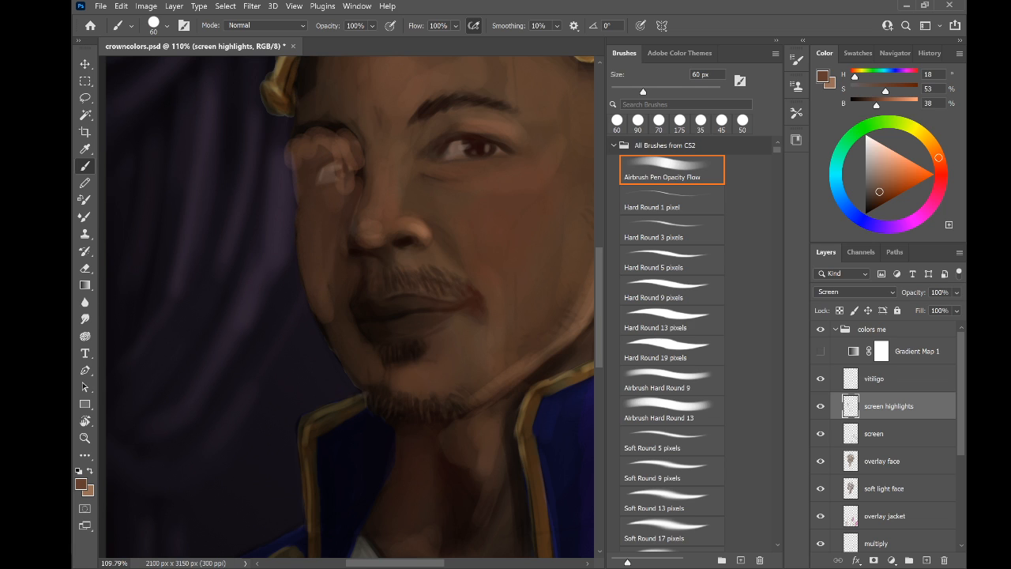
Undo the trial strokes over the shaded eye and cheek
{"action": "key", "text": "ctrl+z"}
{"action": "key", "text": "ctrl+z"}
{"action": "key", "text": "ctrl+z"}
{"action": "key", "text": "ctrl+z"}
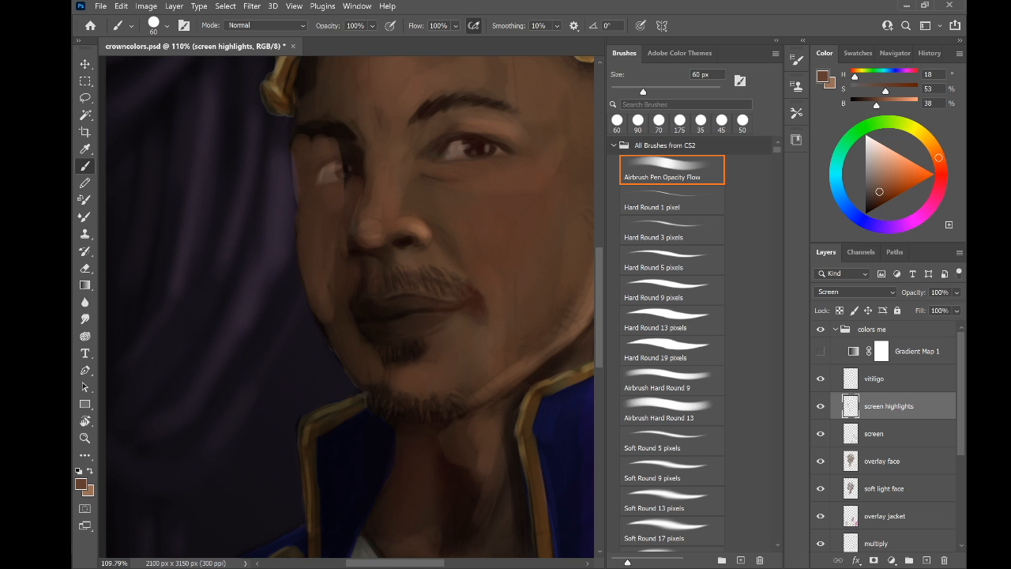
{"action": "key", "text": "ctrl+z"}
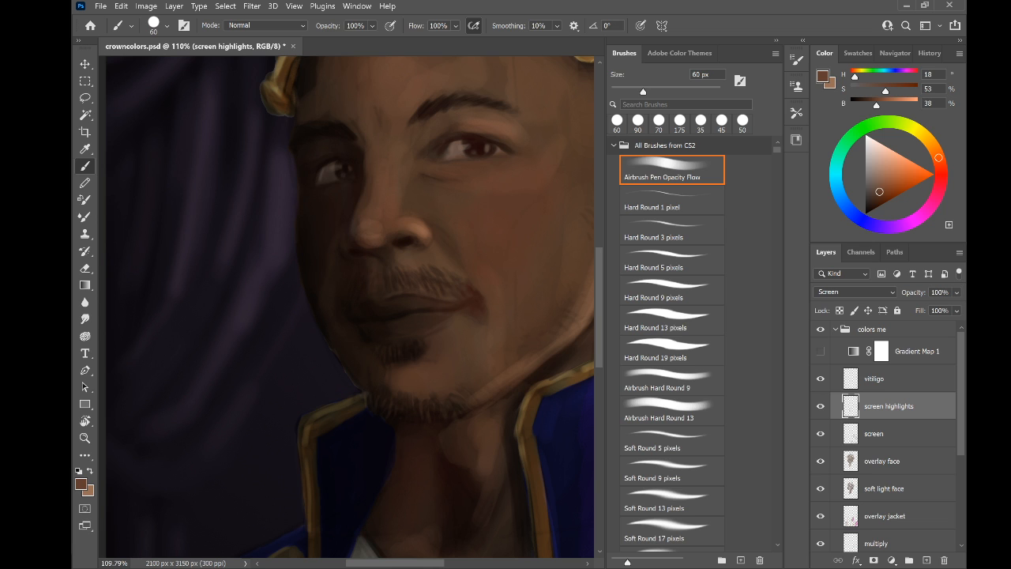
Enlarge the airbrush to 100 px and paint a soft brown highlight on the forehead above the brow
{"action": "key", "text": "ctrl+0"}
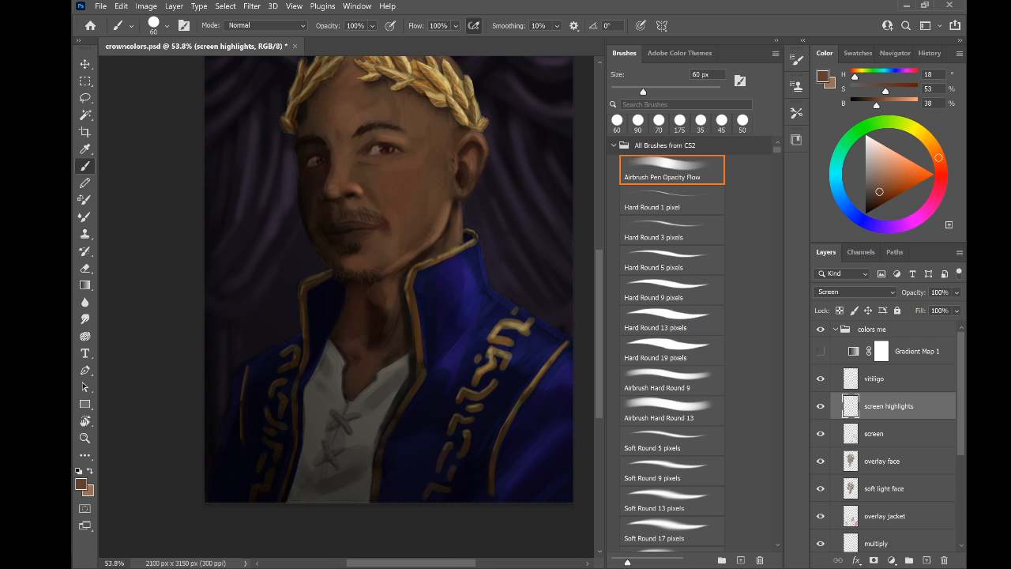
{"action": "scroll", "coordinate": [340, 208], "scroll_direction": "up", "scroll_amount": 5}
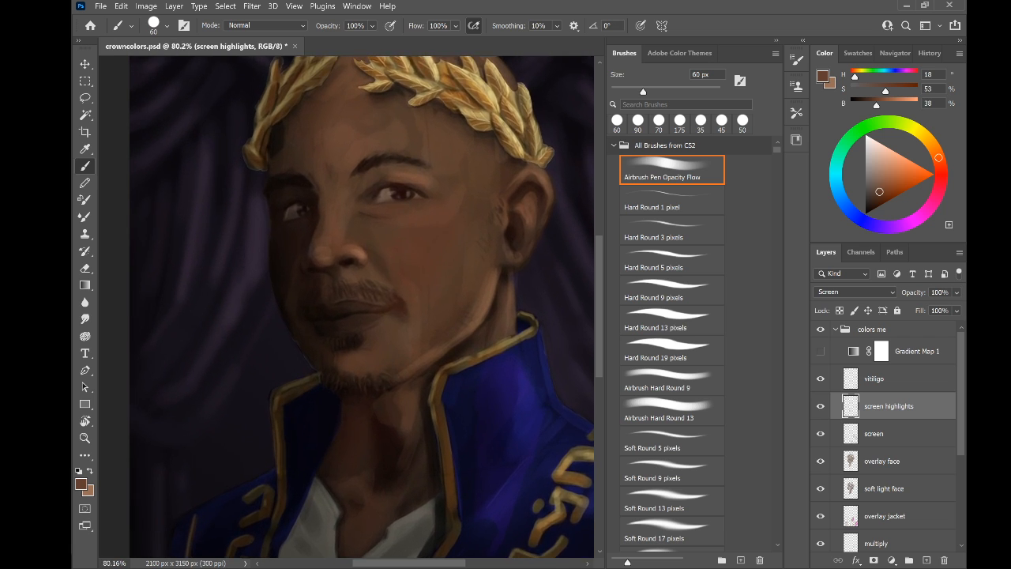
{"action": "scroll", "coordinate": [387, 193], "scroll_direction": "up", "scroll_amount": 1}
{"action": "left_click_drag", "start_coordinate": [387, 193], "coordinate": [373, 253]}
{"action": "key", "text": "]"}
{"action": "key", "text": "bracketright"}
{"action": "key", "text": "bracketright"}
{"action": "key", "text": "bracketright"}
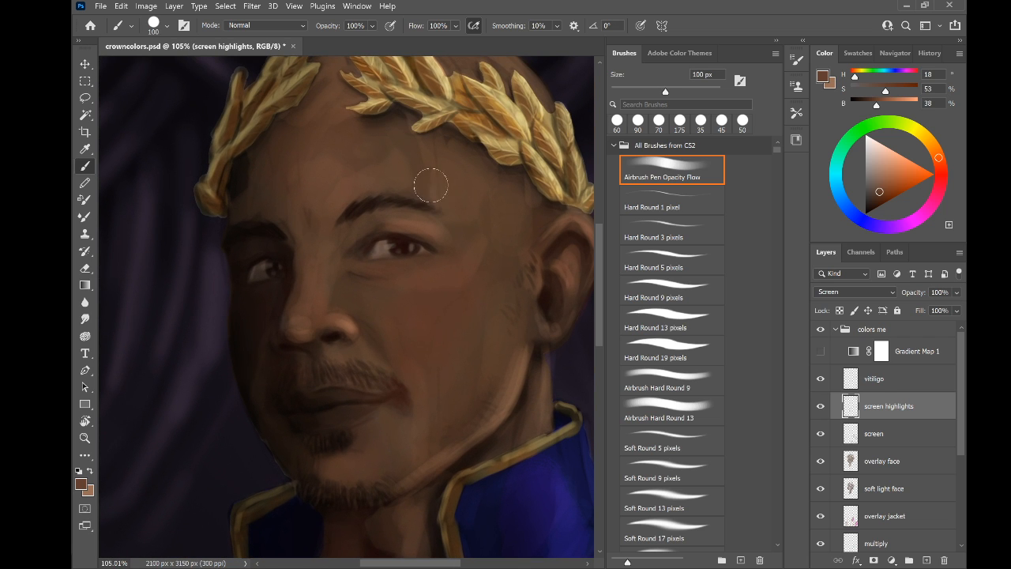
{"action": "left_click_drag", "start_coordinate": [430, 166], "coordinate": [421, 139]}
{"action": "scroll", "coordinate": [309, 203], "scroll_direction": "down", "scroll_amount": 5}
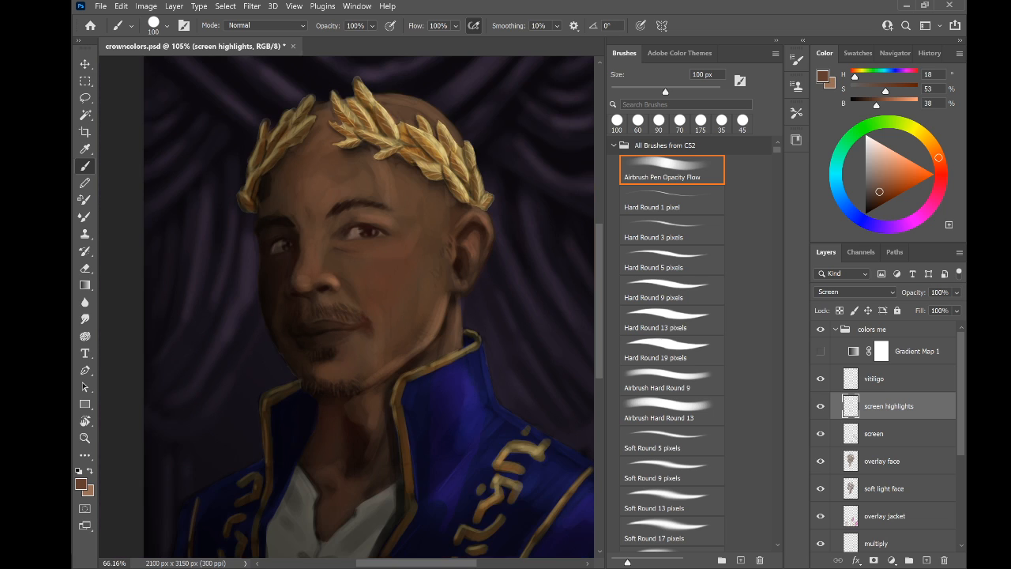
Paint brown highlights on the top of the head at 80 px and along its edge near the wreath at 50 px
{"action": "key", "text": "bracketleft"}
{"action": "key", "text": "bracketleft"}
{"action": "left_click_drag", "start_coordinate": [392, 104], "coordinate": [420, 109]}
{"action": "key", "text": "bracketleft"}
{"action": "key", "text": "bracketleft"}
{"action": "key", "text": "bracketleft"}
{"action": "left_click_drag", "start_coordinate": [460, 136], "coordinate": [450, 123]}
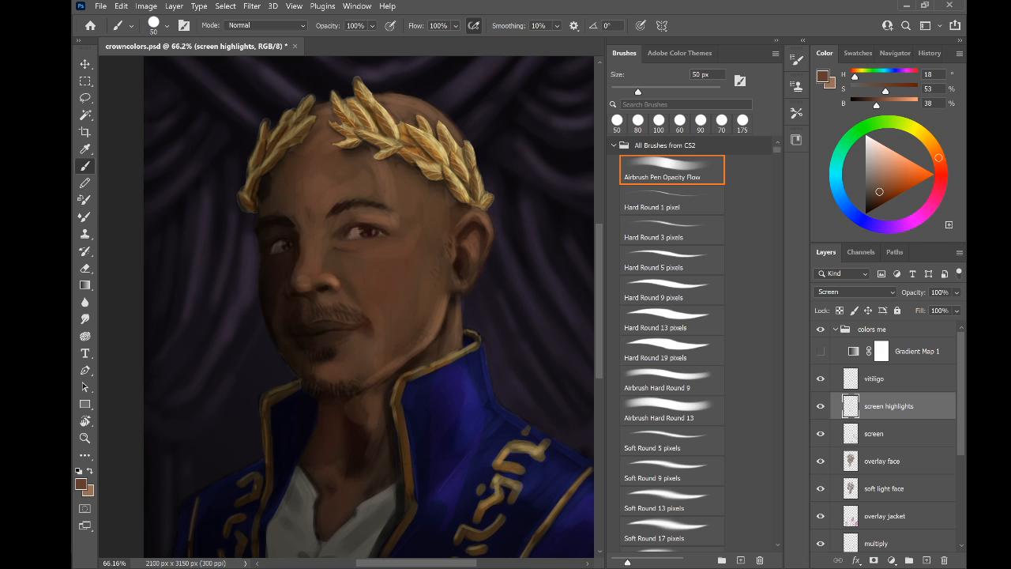
Reduce the airbrush to 45 px and 40 px and touch up the small brown highlights on the face
{"action": "left_click_drag", "start_coordinate": [395, 221], "coordinate": [394, 152]}
{"action": "left_click_drag", "start_coordinate": [262, 227], "coordinate": [300, 227]}
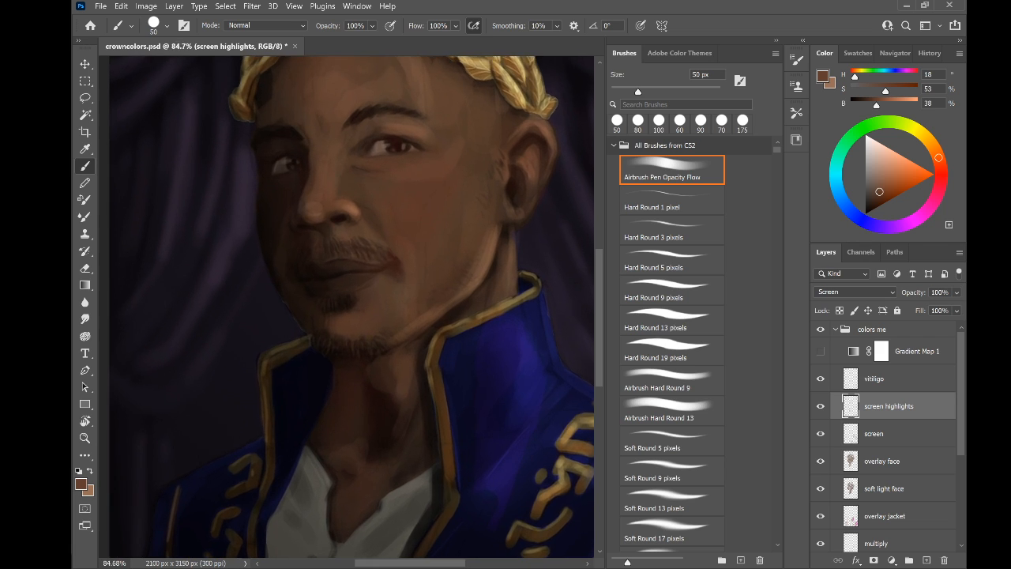
{"action": "key", "text": "bracketleft"}
{"action": "key", "text": "bracketleft"}
{"action": "left_click_drag", "start_coordinate": [342, 230], "coordinate": [292, 230]}
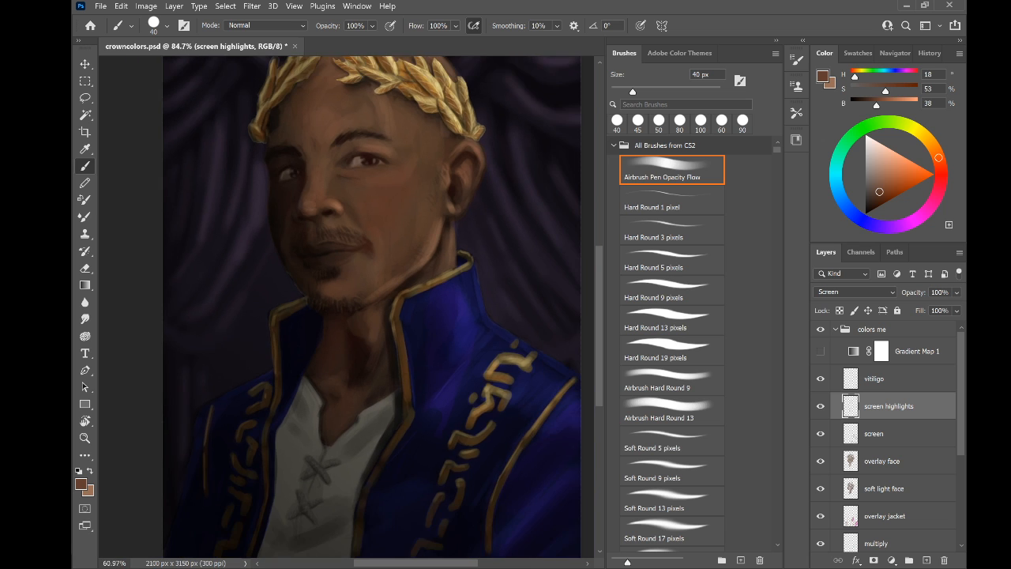
Reset the canvas rotation to 0° and return to the Brush tool
{"action": "mouse_move", "coordinate": [339, 269]}
{"action": "left_mouse_down"}
{"action": "mouse_move", "coordinate": [348, 210]}
{"action": "mouse_move", "coordinate": [371, 268]}
{"action": "mouse_move", "coordinate": [309, 269]}
{"action": "mouse_move", "coordinate": [359, 309]}
{"action": "left_mouse_up"}
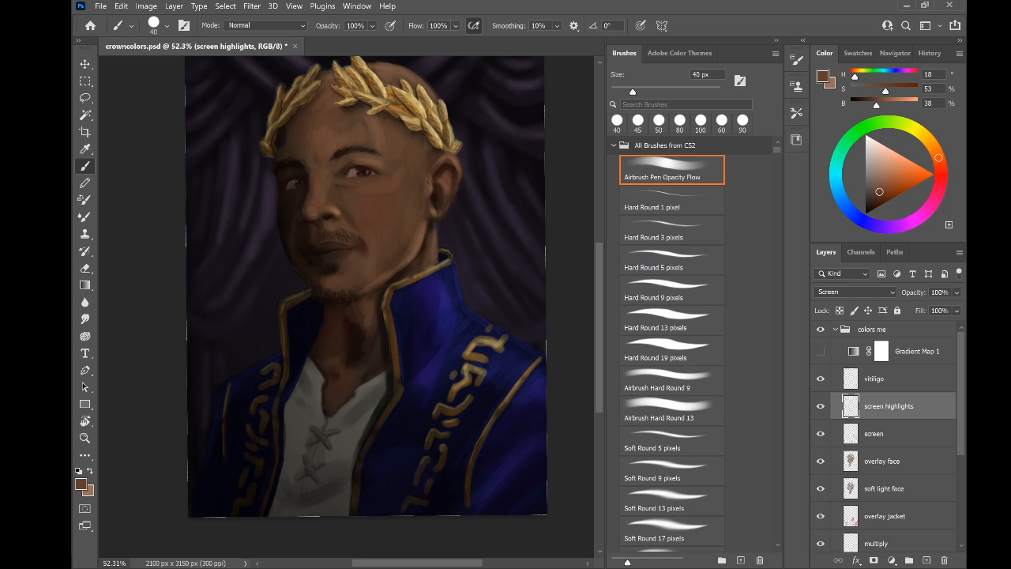
{"action": "key", "text": "r"}
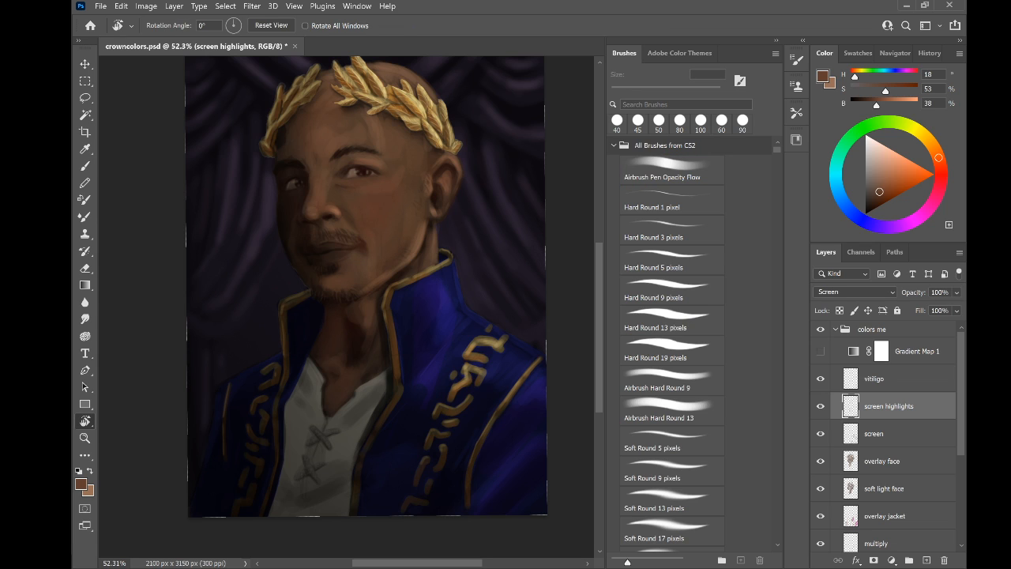
{"action": "left_click", "coordinate": [271, 25]}
{"action": "key", "text": "b"}
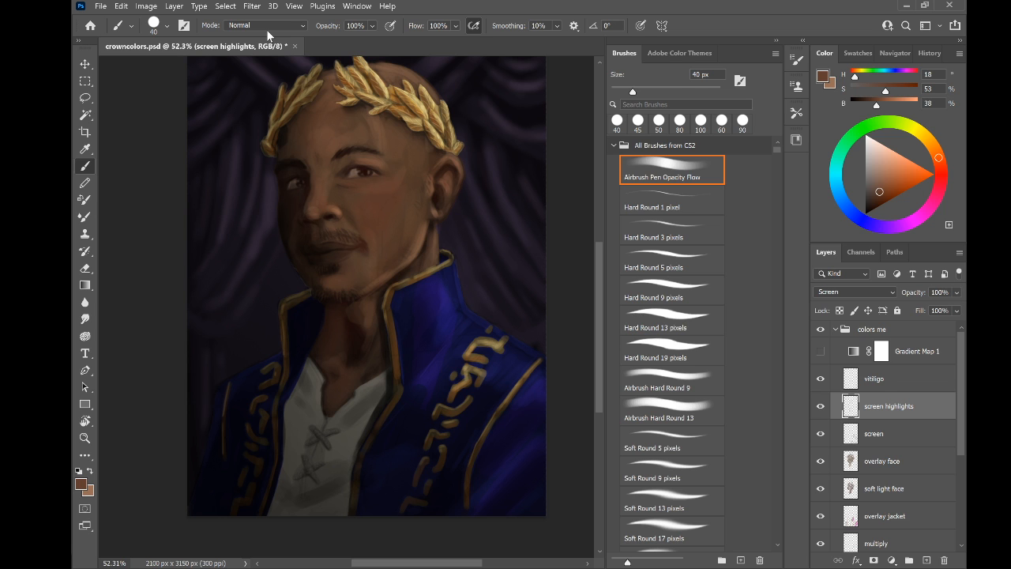
Swap the painting colours, set the foreground to pale teal (H 182, S 16, B 73), and undo a test stroke on the eye
{"action": "scroll", "coordinate": [306, 176], "scroll_direction": "up", "scroll_amount": 8}
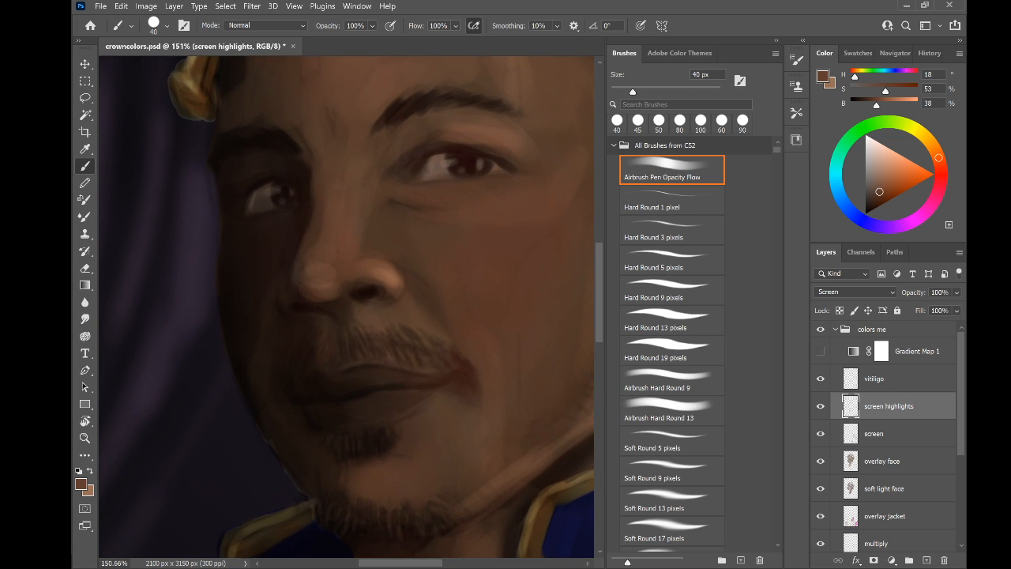
{"action": "key", "text": "x"}
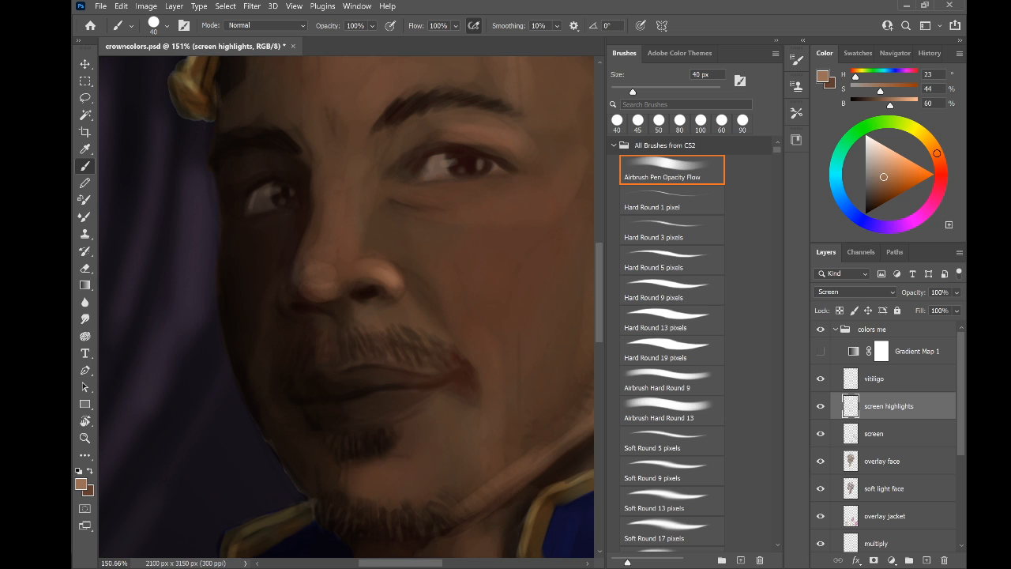
{"action": "left_click", "coordinate": [835, 176]}
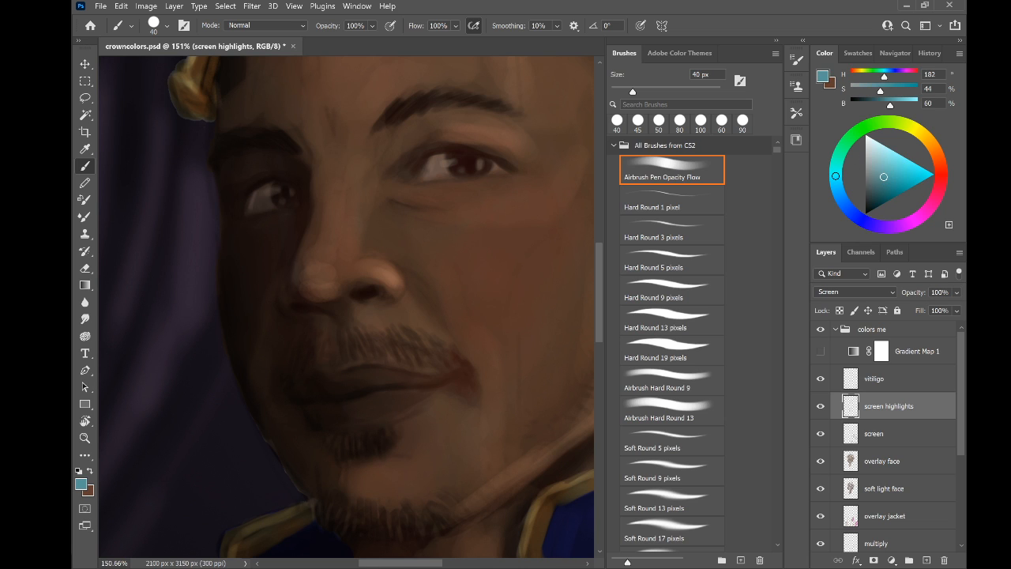
{"action": "left_click_drag", "start_coordinate": [877, 166], "coordinate": [873, 160]}
{"action": "left_click_drag", "start_coordinate": [447, 165], "coordinate": [421, 177]}
{"action": "key", "text": "ctrl+z"}
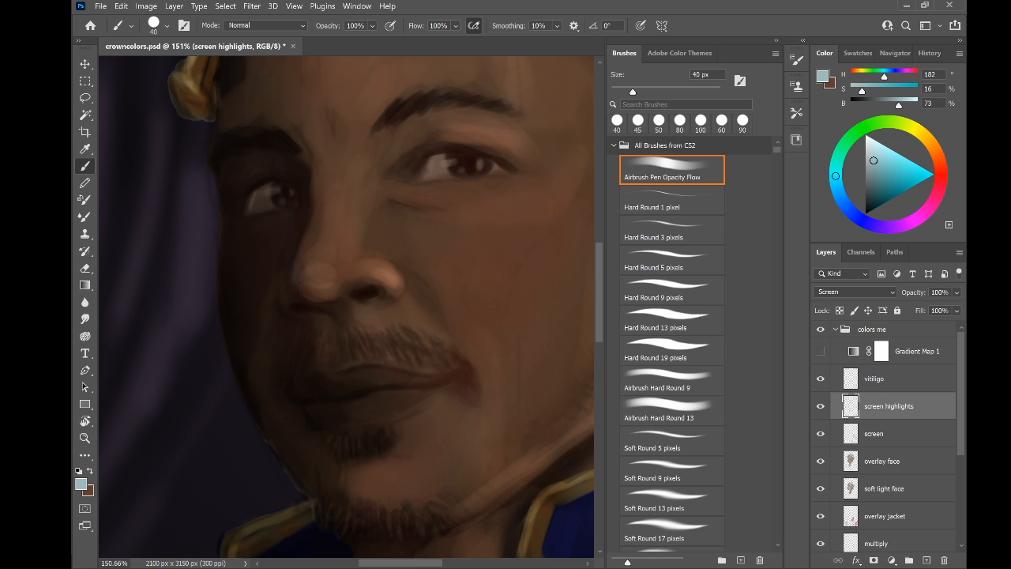
Set the airbrush to 25 px and brighten the white of the lit eye with pale teal
{"action": "scroll", "coordinate": [346, 307], "scroll_direction": "down", "scroll_amount": 5}
{"action": "scroll", "coordinate": [274, 186], "scroll_direction": "up", "scroll_amount": 4}
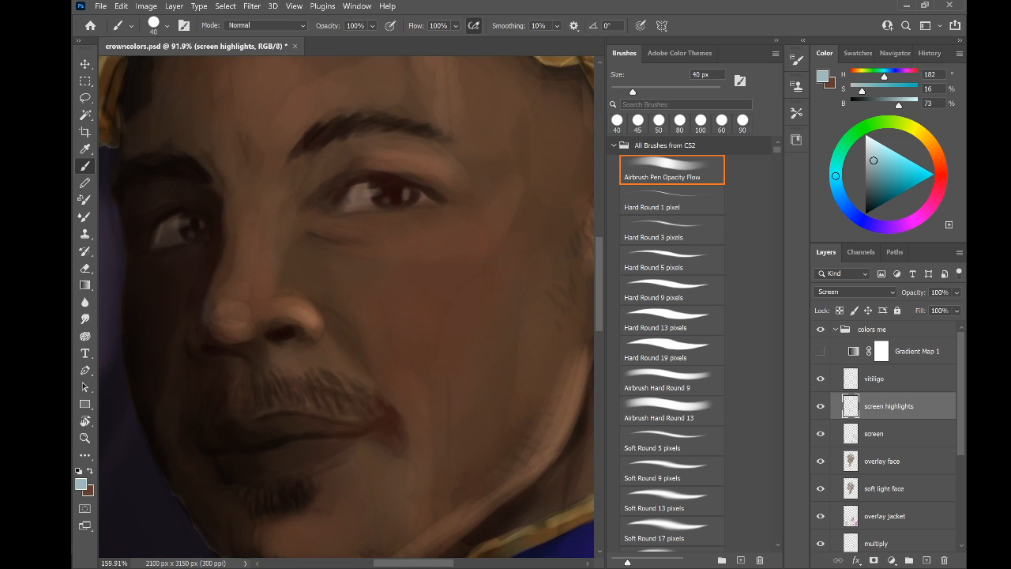
{"action": "key", "text": "bracketleft"}
{"action": "key", "text": "bracketleft"}
{"action": "key", "text": "bracketleft"}
{"action": "key", "text": "bracketleft"}
{"action": "key", "text": "bracketleft"}
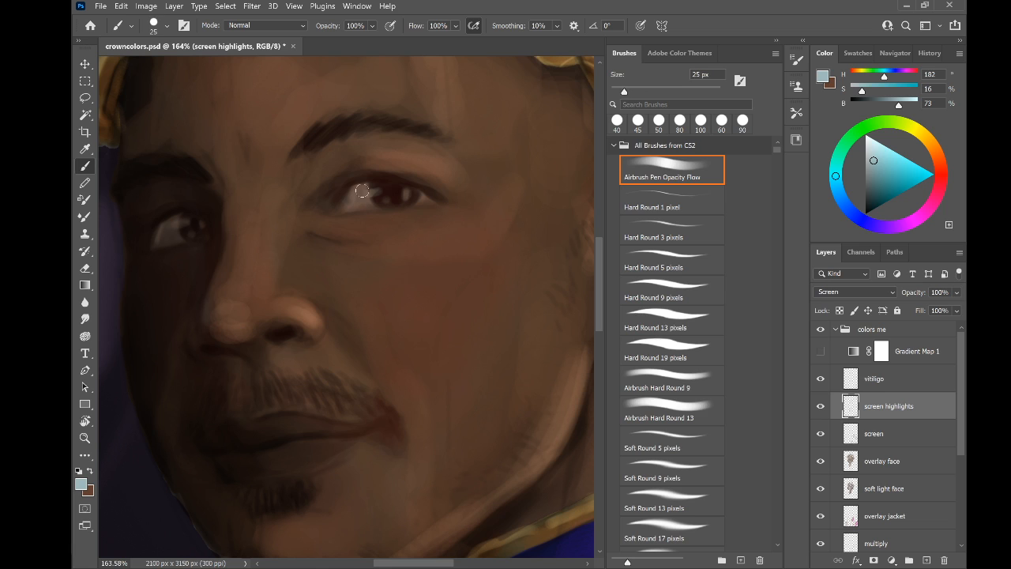
{"action": "key", "text": "bracketright"}
{"action": "key", "text": "bracketright"}
{"action": "left_click_drag", "start_coordinate": [342, 206], "coordinate": [362, 186]}
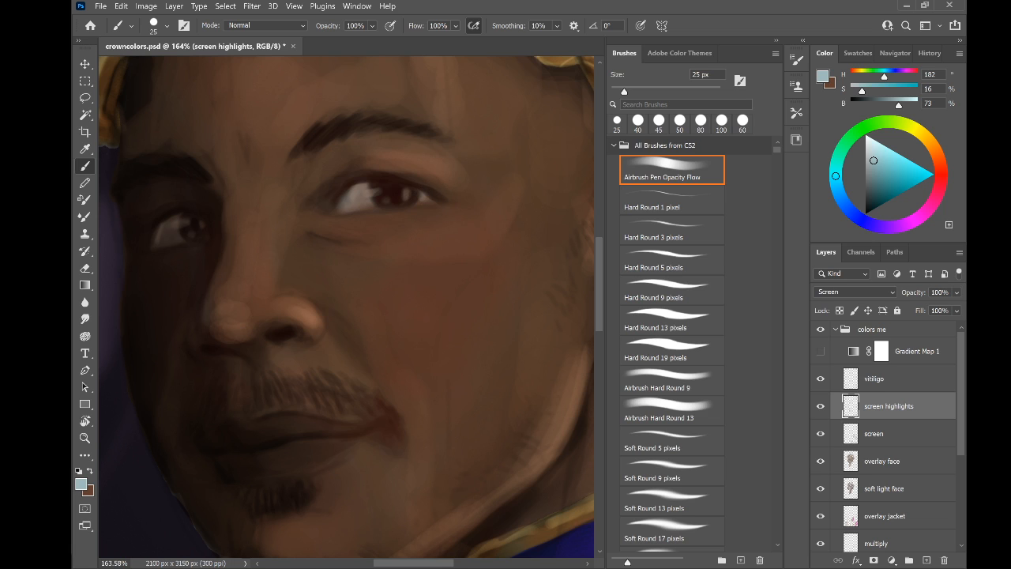
Replace a 10 px test dab with a 20 px pale teal highlight beside the lit eye's iris
{"action": "key", "text": "bracketleft"}
{"action": "key", "text": "bracketleft"}
{"action": "key", "text": "bracketleft"}
{"action": "left_click", "coordinate": [371, 192]}
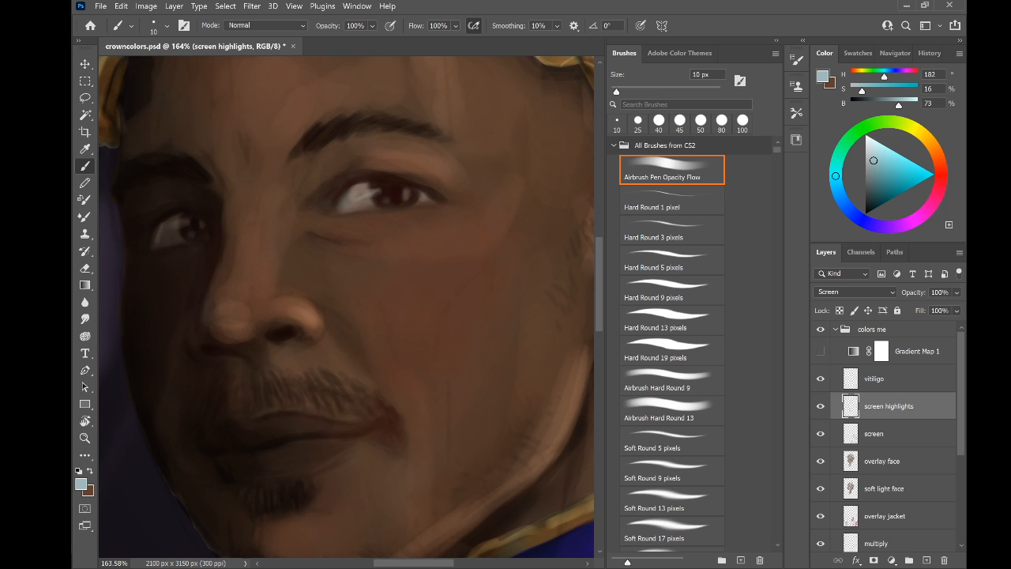
{"action": "key", "text": "ctrl+z"}
{"action": "key", "text": "bracketright"}
{"action": "key", "text": "bracketright"}
{"action": "left_click", "coordinate": [373, 191]}
Reduce the airbrush to 9 px and dab a small pale teal catchlight on the lit eye's iris
{"action": "key", "text": "bracketleft"}
{"action": "key", "text": "bracketleft"}
{"action": "key", "text": "bracketleft"}
{"action": "left_click", "coordinate": [406, 192]}
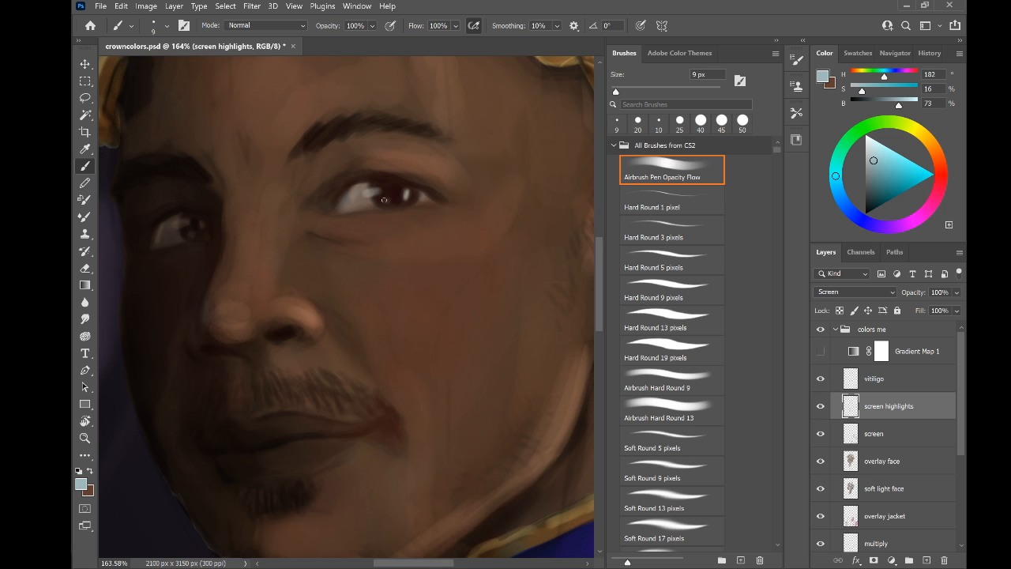
Set the airbrush to 20 px and further brighten the lit eye's white with pale teal, redoing the first stroke
{"action": "key", "text": "bracketright"}
{"action": "key", "text": "bracketright"}
{"action": "key", "text": "bracketright"}
{"action": "left_click_drag", "start_coordinate": [366, 184], "coordinate": [346, 195]}
{"action": "key", "text": "ctrl+z"}
{"action": "left_click_drag", "start_coordinate": [355, 188], "coordinate": [353, 203]}
{"action": "scroll", "coordinate": [354, 198], "scroll_direction": "down", "scroll_amount": 2}
{"action": "scroll", "coordinate": [371, 188], "scroll_direction": "down", "scroll_amount": 3}
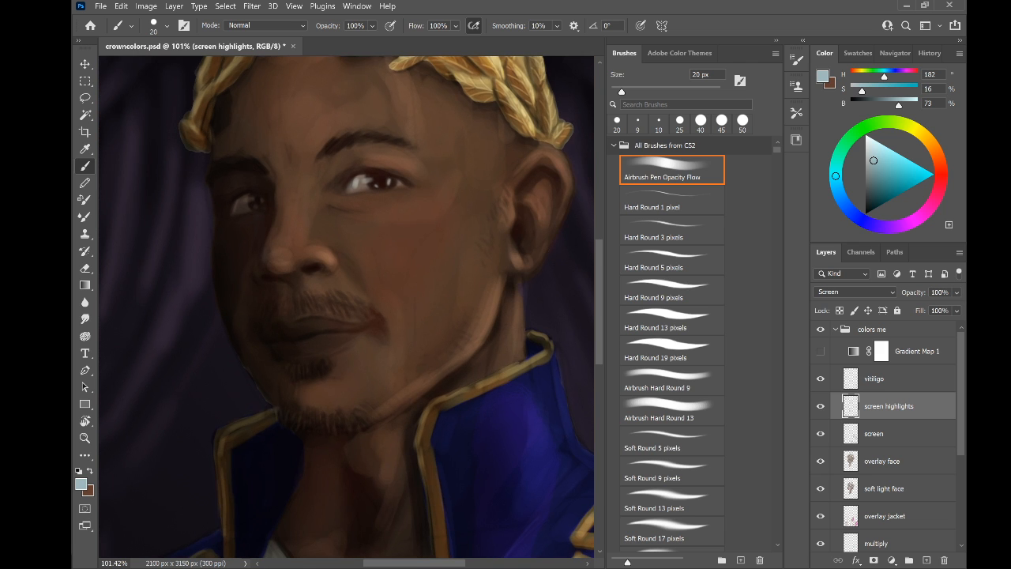
{"action": "scroll", "coordinate": [162, 185], "scroll_direction": "up", "scroll_amount": 6}
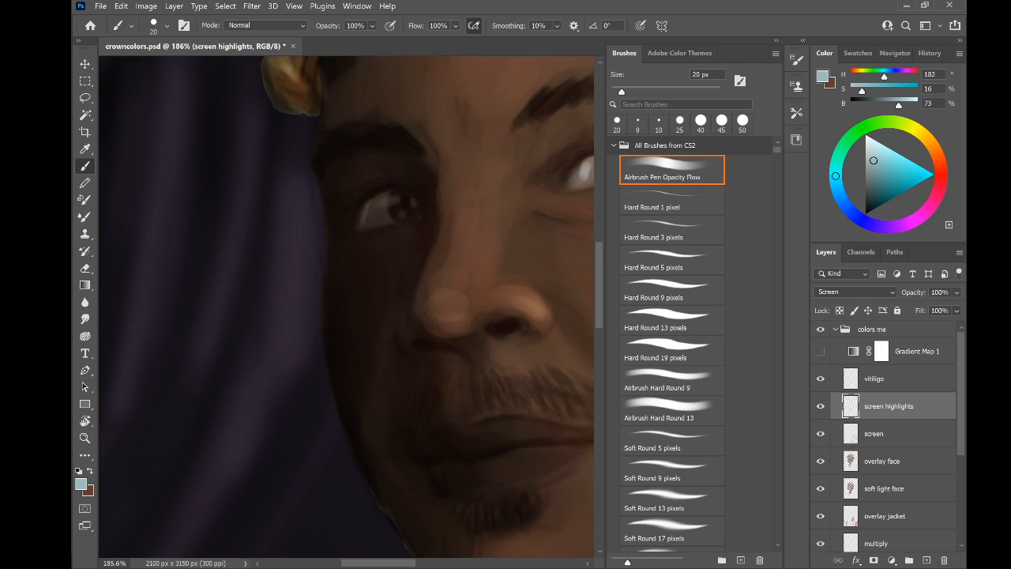
Brighten the shaded eye's white in pale teal with the 20 px airbrush, and refine it at 15 px, redoing the first 15 px stroke
{"action": "mouse_move", "coordinate": [392, 218]}
{"action": "left_mouse_down"}
{"action": "mouse_move", "coordinate": [368, 222]}
{"action": "mouse_move", "coordinate": [388, 218]}
{"action": "mouse_move", "coordinate": [371, 221]}
{"action": "mouse_move", "coordinate": [377, 202]}
{"action": "left_mouse_up"}
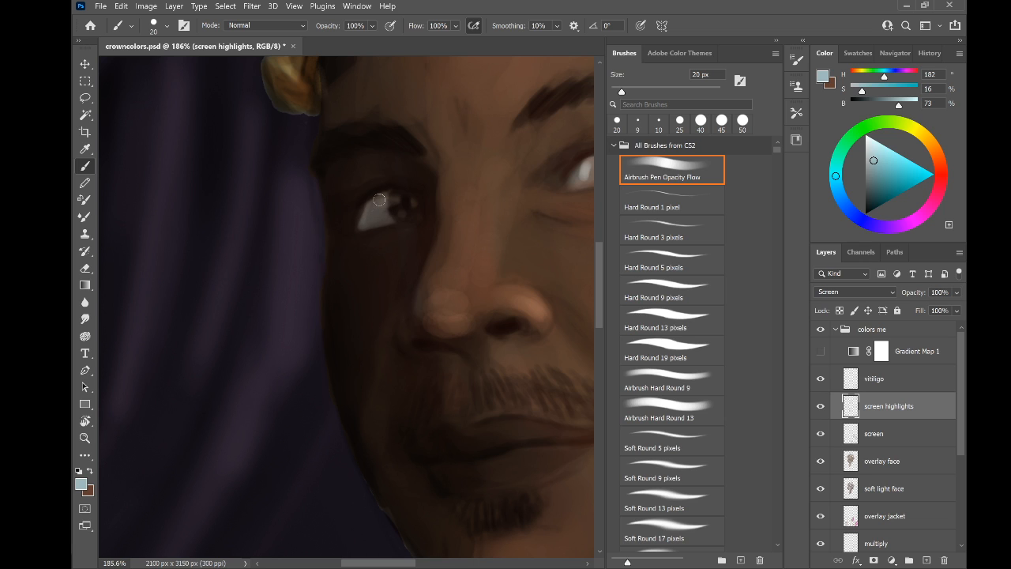
{"action": "key", "text": "bracketleft"}
{"action": "left_click_drag", "start_coordinate": [384, 206], "coordinate": [397, 201]}
{"action": "key", "text": "ctrl+z"}
{"action": "mouse_move", "coordinate": [399, 198]}
{"action": "left_mouse_down"}
{"action": "mouse_move", "coordinate": [371, 207]}
{"action": "mouse_move", "coordinate": [367, 221]}
{"action": "left_mouse_up"}
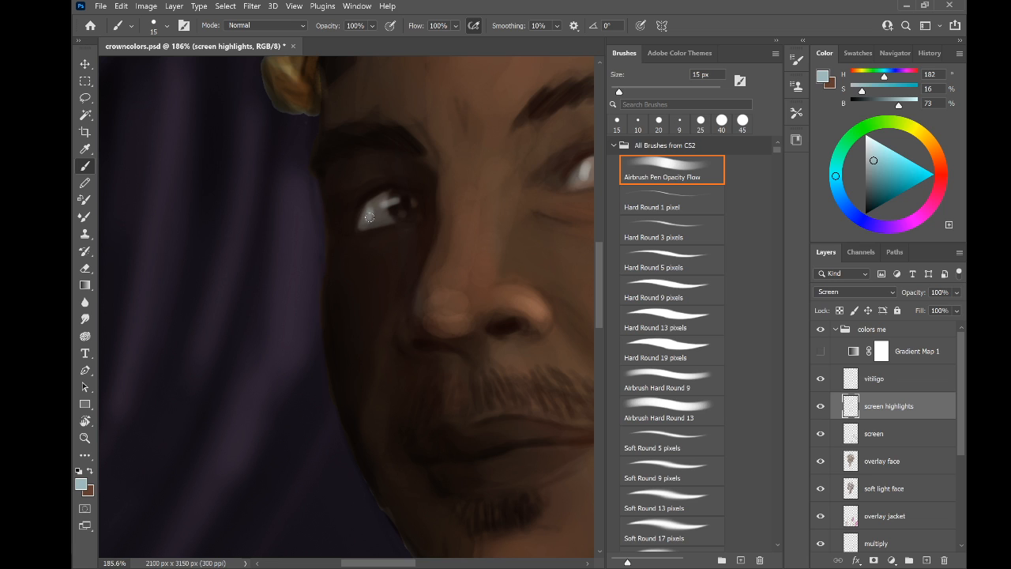
Dab two small pale teal catchlights on the shaded eye's iris with the 15 px airbrush
{"action": "left_click", "coordinate": [411, 204]}
{"action": "left_click", "coordinate": [402, 213]}
{"action": "scroll", "coordinate": [316, 191], "scroll_direction": "down", "scroll_amount": 5}
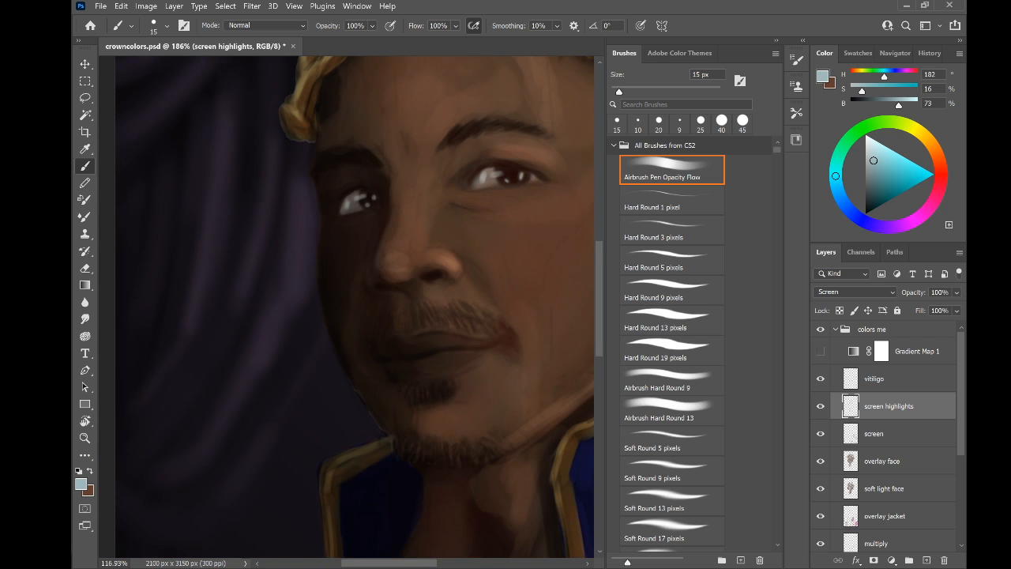
Swap to the brown background color and paint a 15 px highlight along the outer edge of the shaded nostril
{"action": "left_click_drag", "start_coordinate": [359, 200], "coordinate": [256, 187]}
{"action": "scroll", "coordinate": [340, 170], "scroll_direction": "down", "scroll_amount": 1}
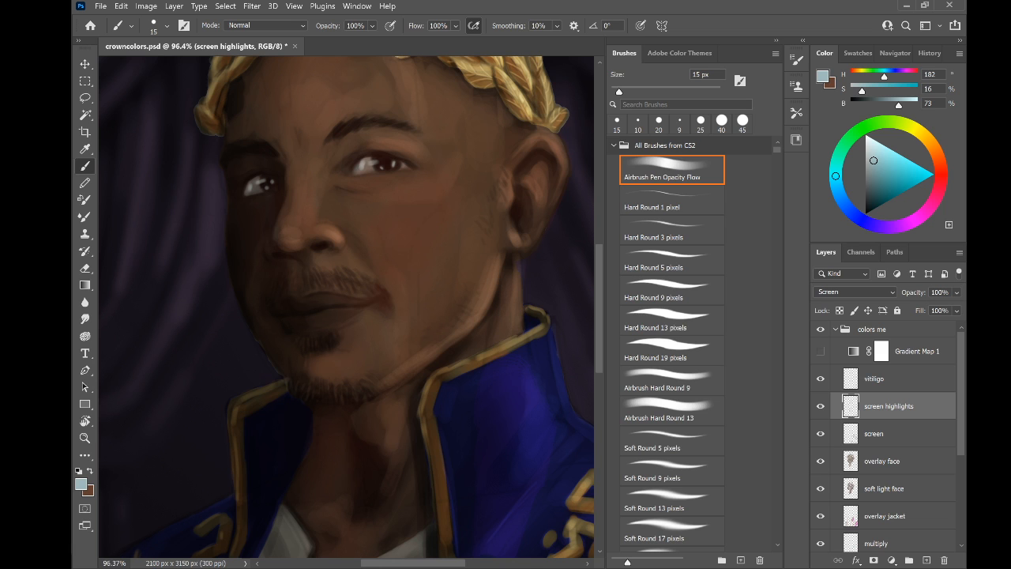
{"action": "scroll", "coordinate": [222, 229], "scroll_direction": "up", "scroll_amount": 5}
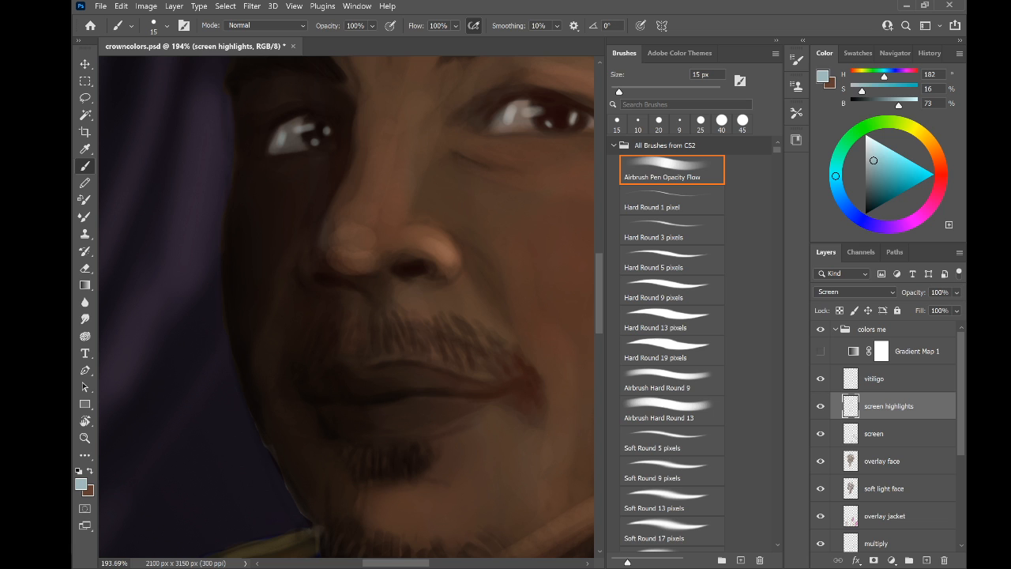
{"action": "key", "text": "x"}
{"action": "scroll", "coordinate": [245, 513], "scroll_direction": "up", "scroll_amount": 3}
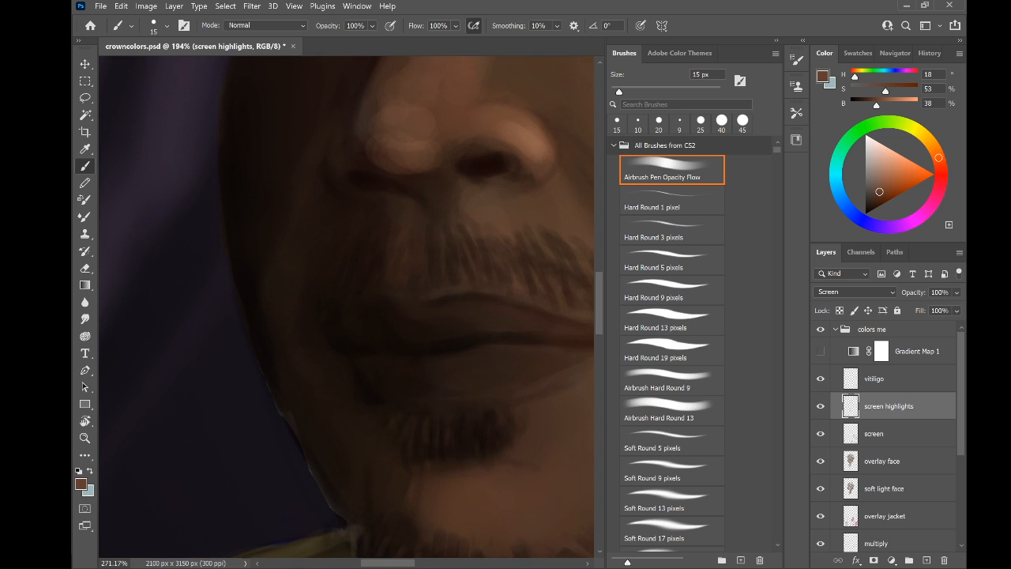
{"action": "left_click_drag", "start_coordinate": [339, 152], "coordinate": [338, 181]}
{"action": "scroll", "coordinate": [269, 158], "scroll_direction": "down", "scroll_amount": 3}
{"action": "scroll", "coordinate": [268, 158], "scroll_direction": "down", "scroll_amount": 3}
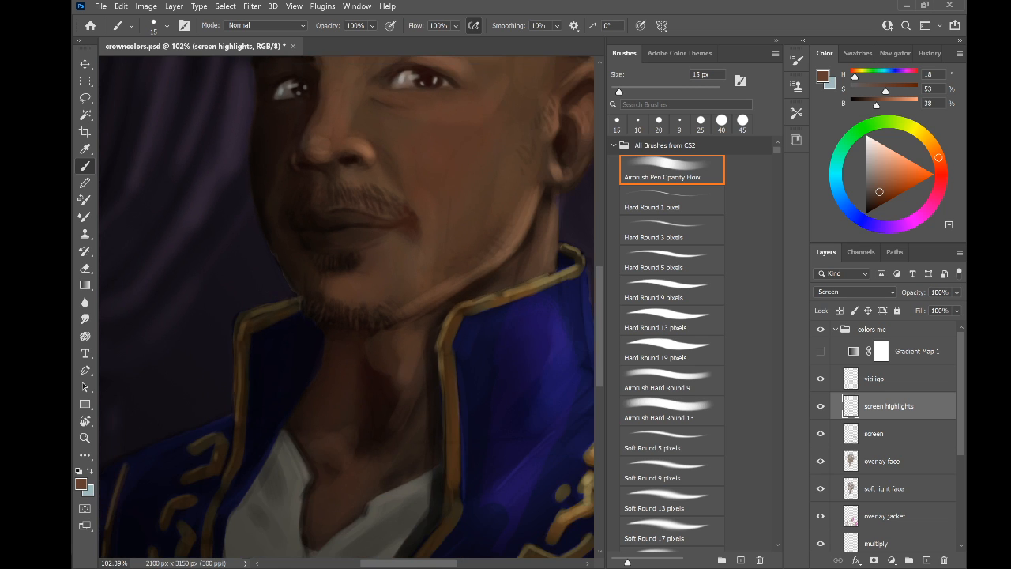
Extend the brown highlight at the base of the shaded nostril's outer edge with a short 15 px stroke
{"action": "scroll", "coordinate": [229, 142], "scroll_direction": "up", "scroll_amount": 2}
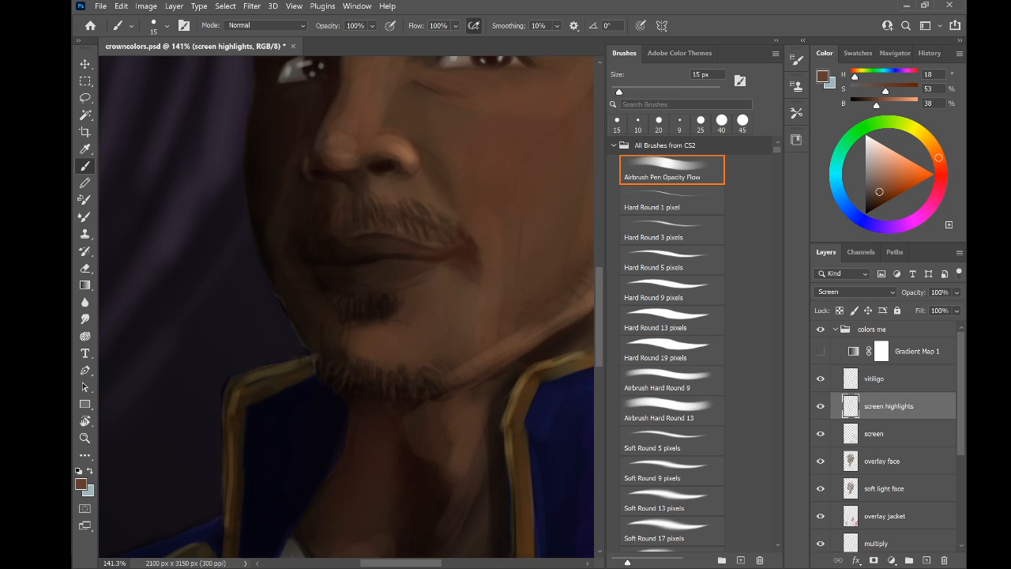
{"action": "scroll", "coordinate": [135, 253], "scroll_direction": "down", "scroll_amount": 3}
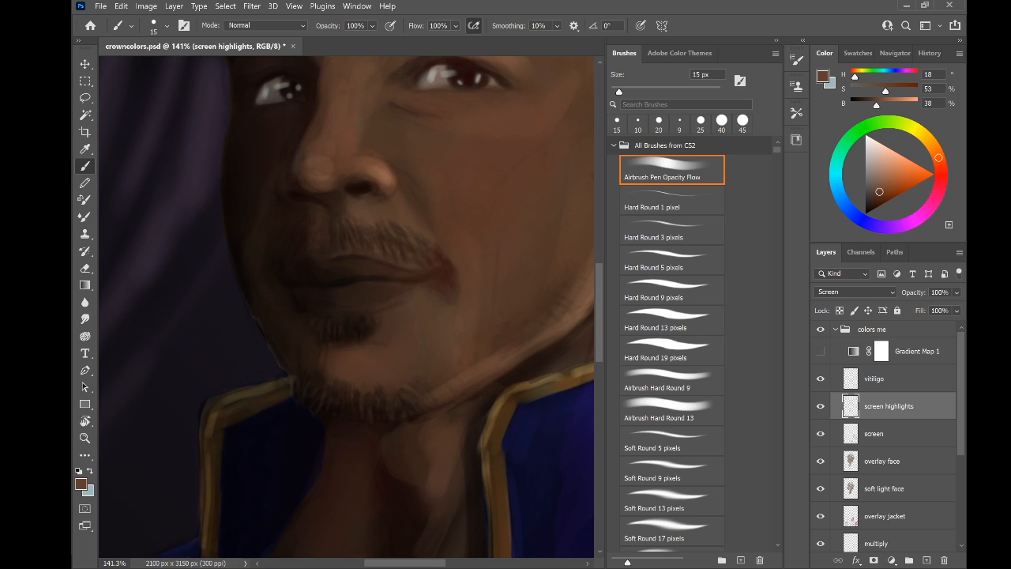
{"action": "scroll", "coordinate": [284, 190], "scroll_direction": "down", "scroll_amount": 1}
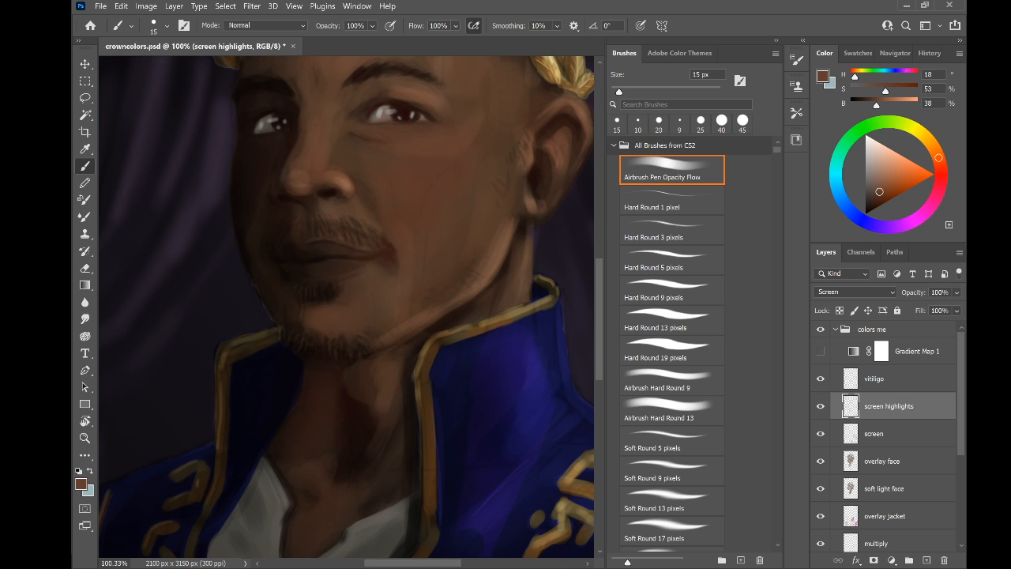
{"action": "left_click_drag", "start_coordinate": [340, 300], "coordinate": [375, 291]}
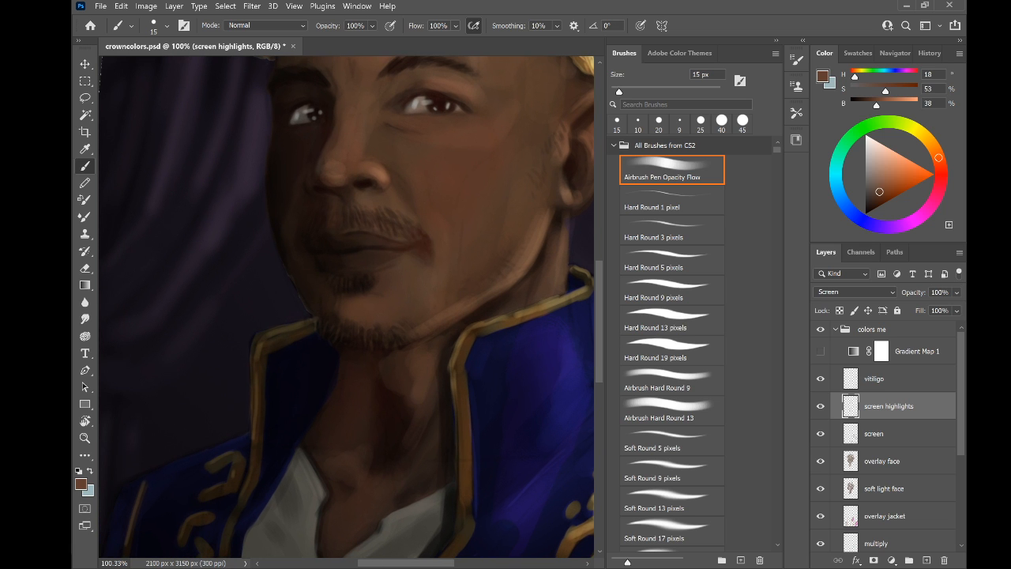
{"action": "scroll", "coordinate": [256, 167], "scroll_direction": "up", "scroll_amount": 3}
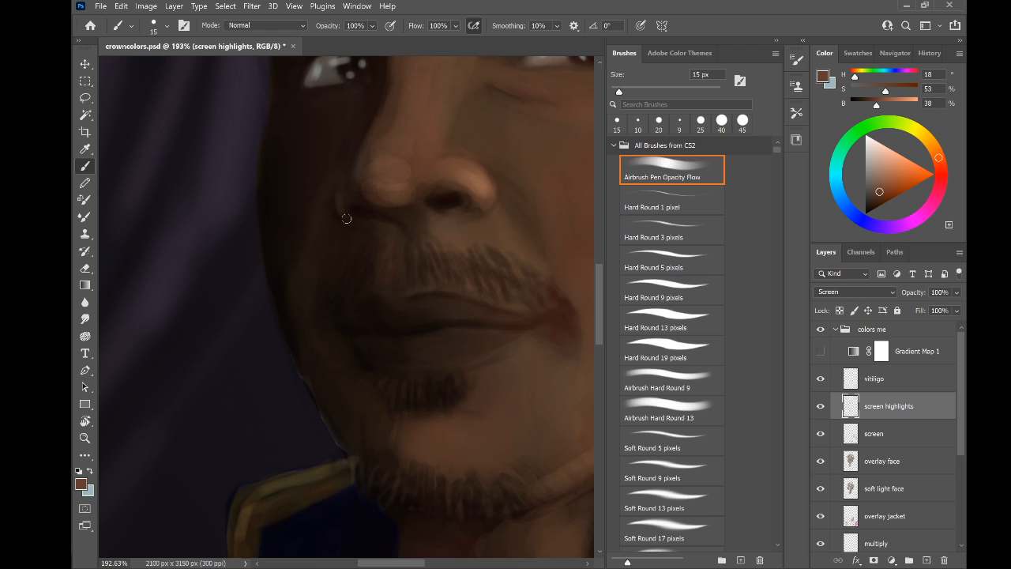
{"action": "left_click_drag", "start_coordinate": [346, 217], "coordinate": [348, 212]}
{"action": "scroll", "coordinate": [347, 190], "scroll_direction": "down", "scroll_amount": 4}
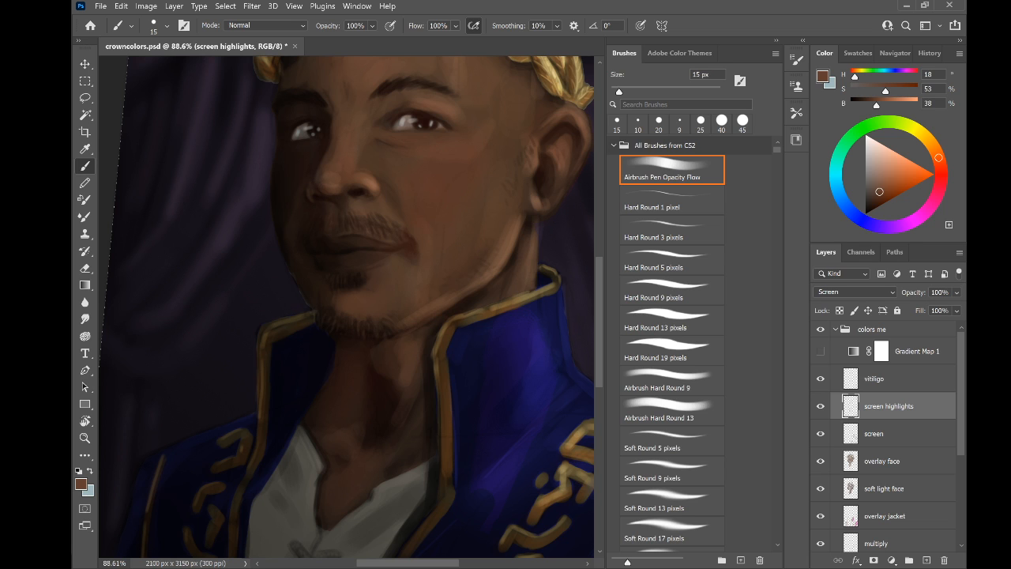
Enlarge the airbrush to 40 px
{"action": "left_click_drag", "start_coordinate": [371, 198], "coordinate": [388, 145]}
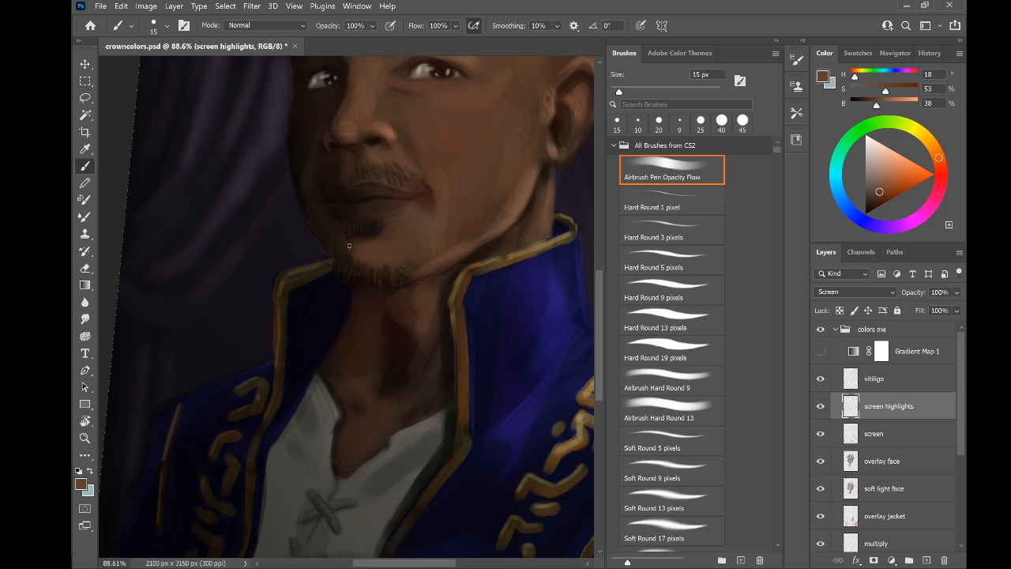
{"action": "key", "text": "bracketright"}
{"action": "key", "text": "bracketright"}
{"action": "key", "text": "bracketright"}
{"action": "key", "text": "bracketright"}
{"action": "key", "text": "bracketright"}
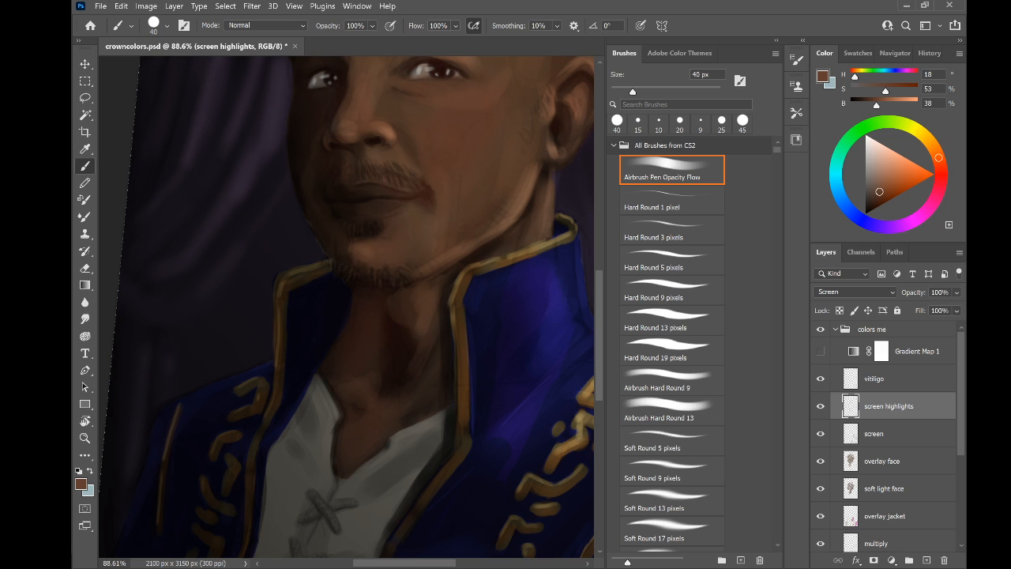
Reset the canvas view rotation to 0° and review the portrait's highlights from full figure to close-up
{"action": "scroll", "coordinate": [346, 306], "scroll_direction": "down", "scroll_amount": 3}
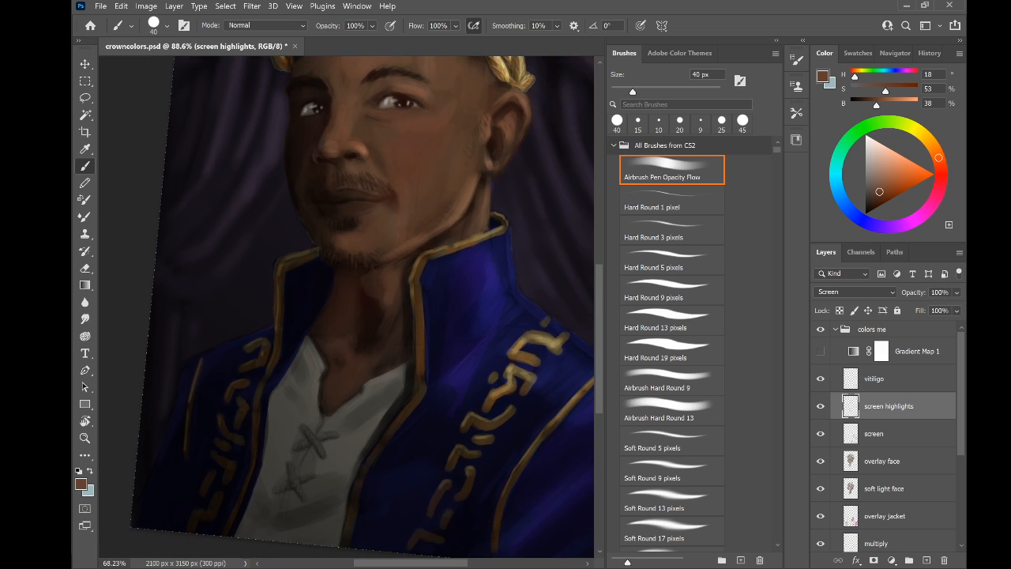
{"action": "scroll", "coordinate": [345, 307], "scroll_direction": "up", "scroll_amount": 2}
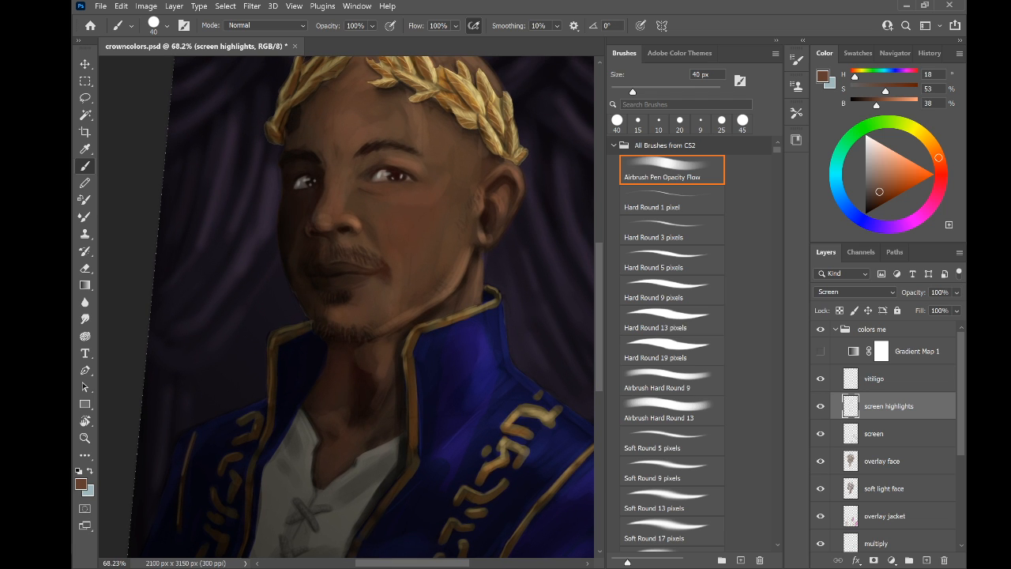
{"action": "left_click_drag", "start_coordinate": [346, 306], "coordinate": [401, 278]}
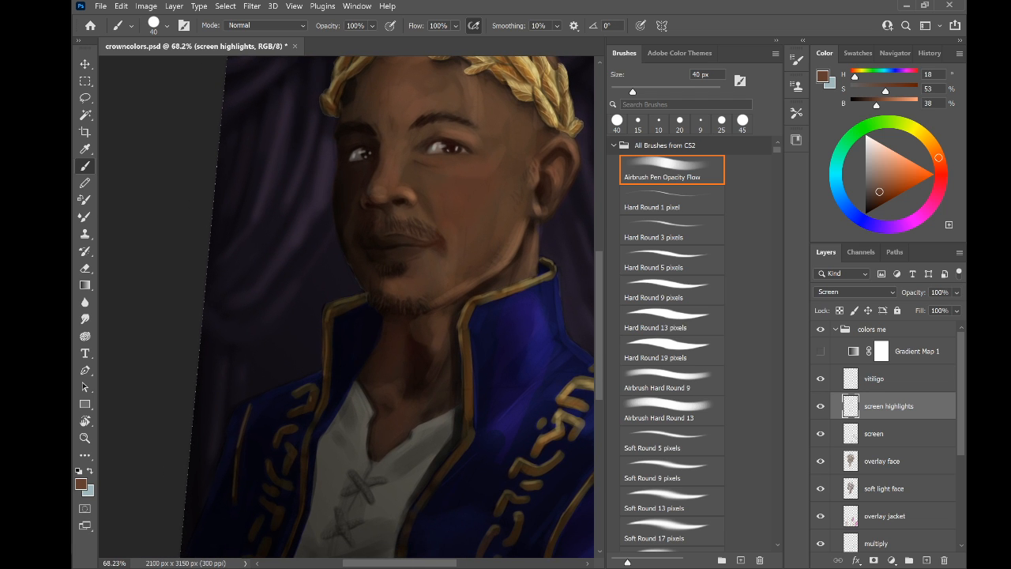
{"action": "left_click_drag", "start_coordinate": [356, 308], "coordinate": [322, 167]}
{"action": "left_click_drag", "start_coordinate": [294, 207], "coordinate": [229, 207]}
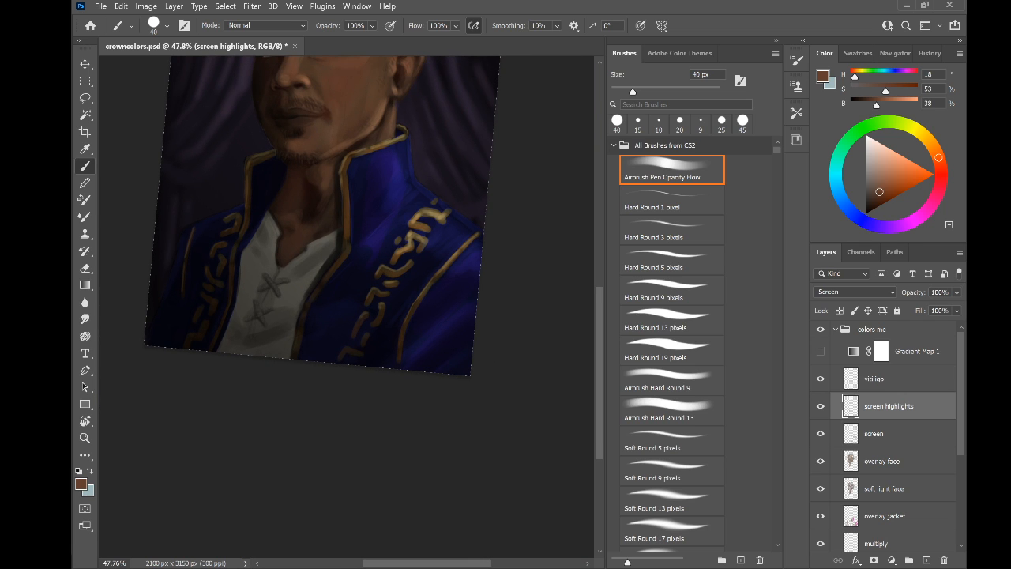
{"action": "key", "text": "r"}
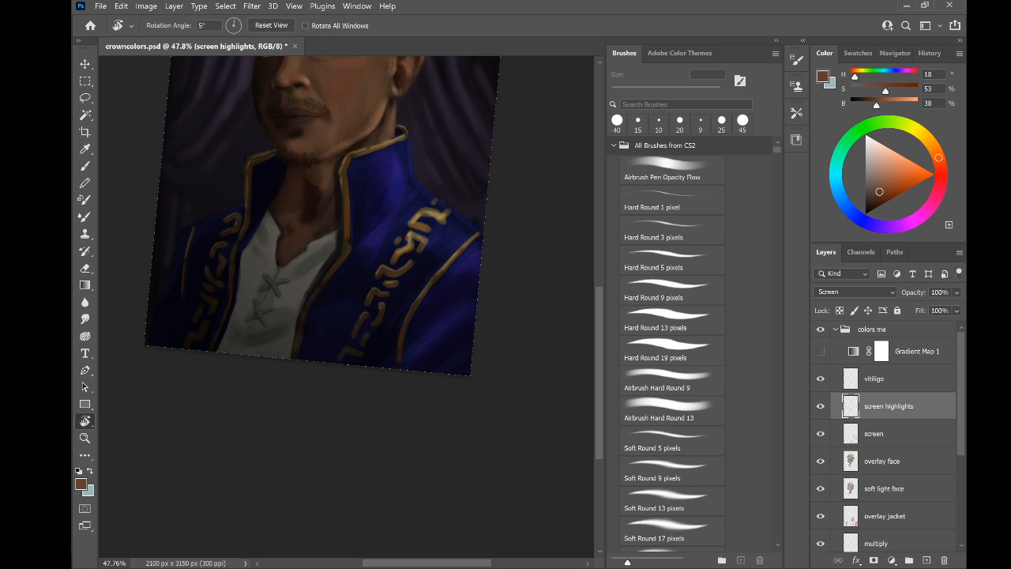
{"action": "left_click", "coordinate": [271, 25]}
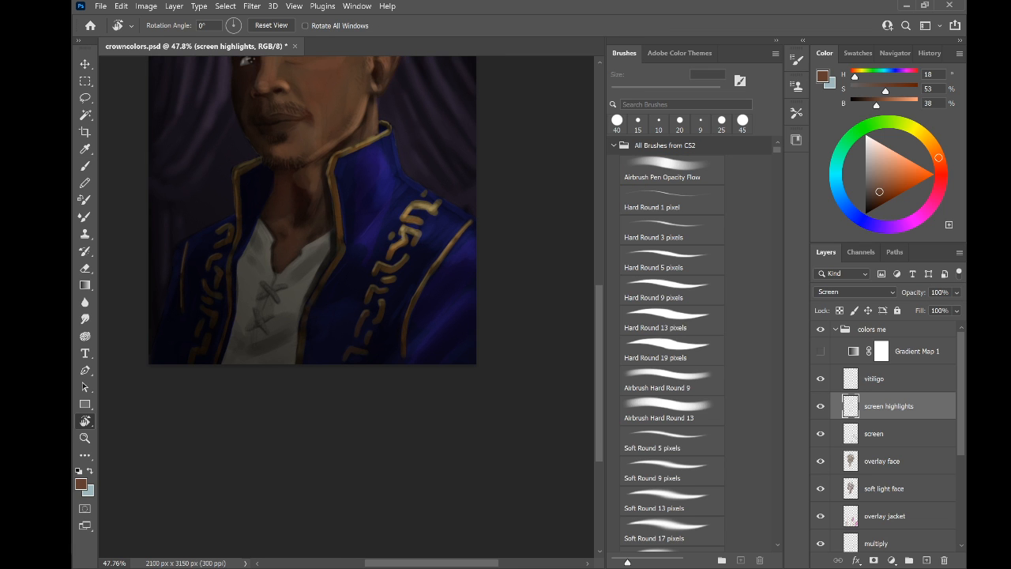
{"action": "left_click_drag", "start_coordinate": [315, 214], "coordinate": [393, 345]}
{"action": "scroll", "coordinate": [338, 177], "scroll_direction": "up", "scroll_amount": 10}
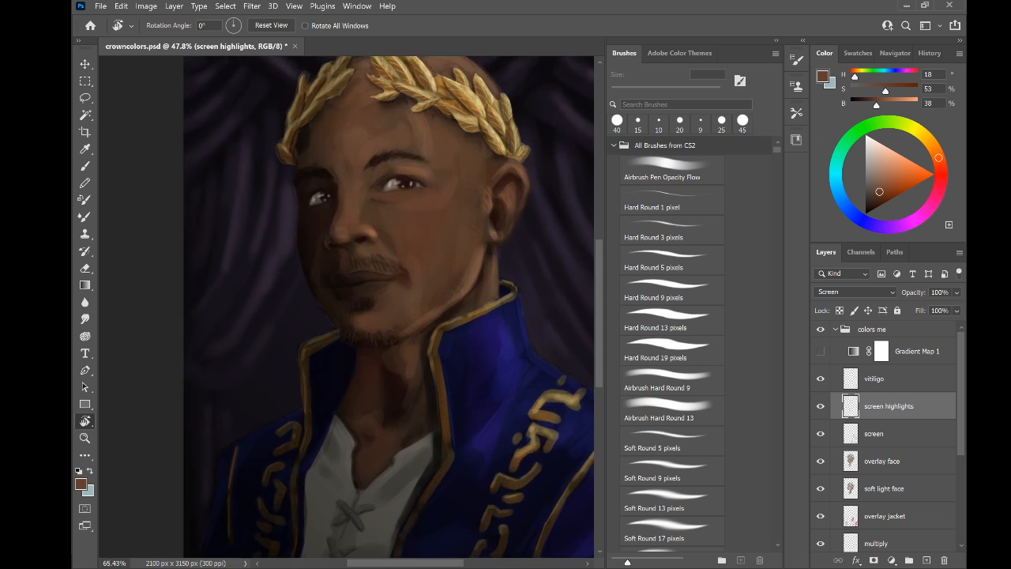
{"action": "left_click_drag", "start_coordinate": [337, 177], "coordinate": [280, 183]}
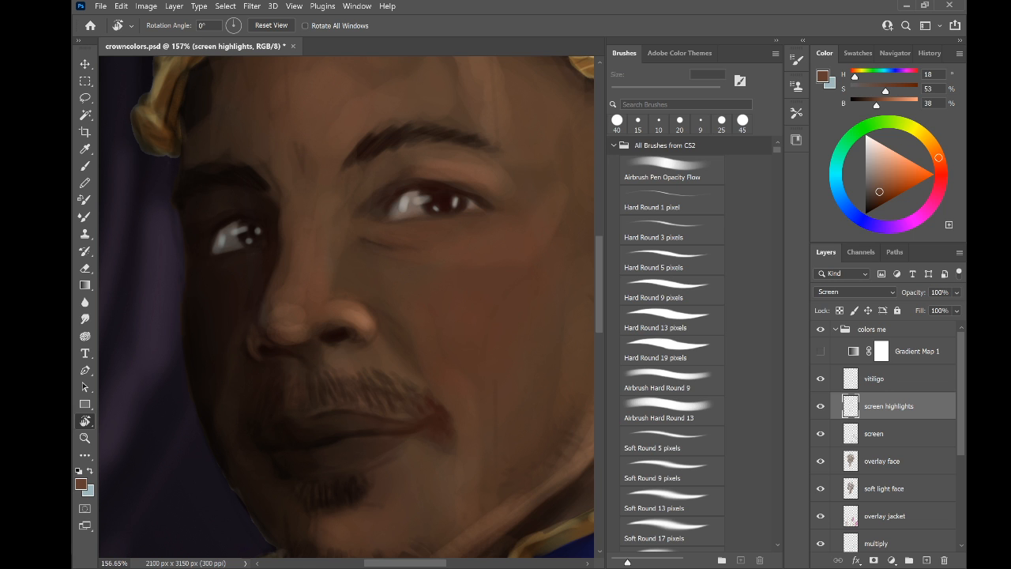
{"action": "scroll", "coordinate": [298, 202], "scroll_direction": "down", "scroll_amount": 5}
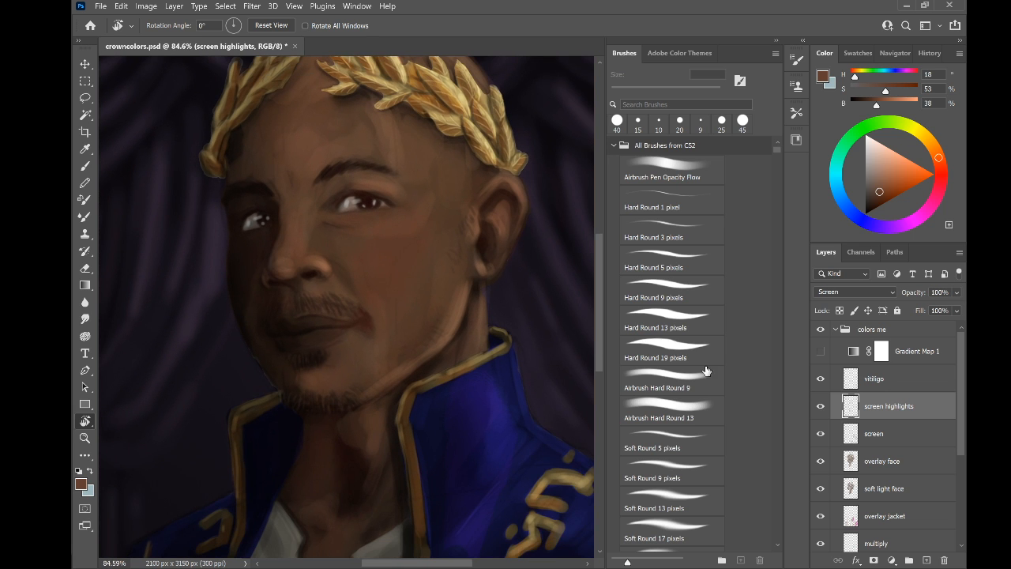
Hide and show the screen layer and the multiply layer in turn to compare their effect on the portrait
{"action": "left_click", "coordinate": [873, 436]}
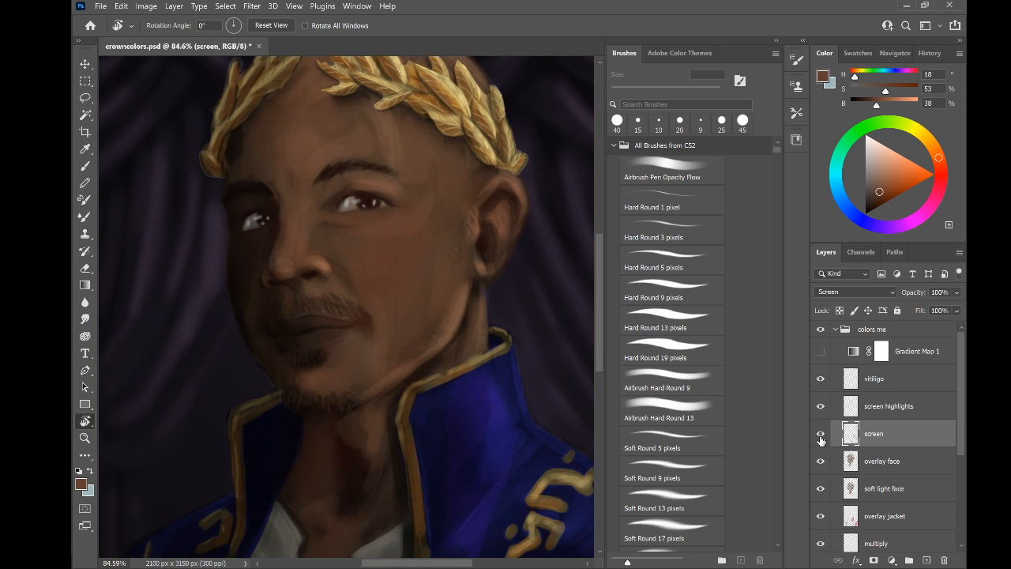
{"action": "left_click", "coordinate": [821, 435]}
{"action": "left_click", "coordinate": [821, 439]}
{"action": "scroll", "coordinate": [879, 435], "scroll_direction": "down", "scroll_amount": 1}
{"action": "scroll", "coordinate": [879, 435], "scroll_direction": "down", "scroll_amount": 2}
{"action": "left_click", "coordinate": [883, 461]}
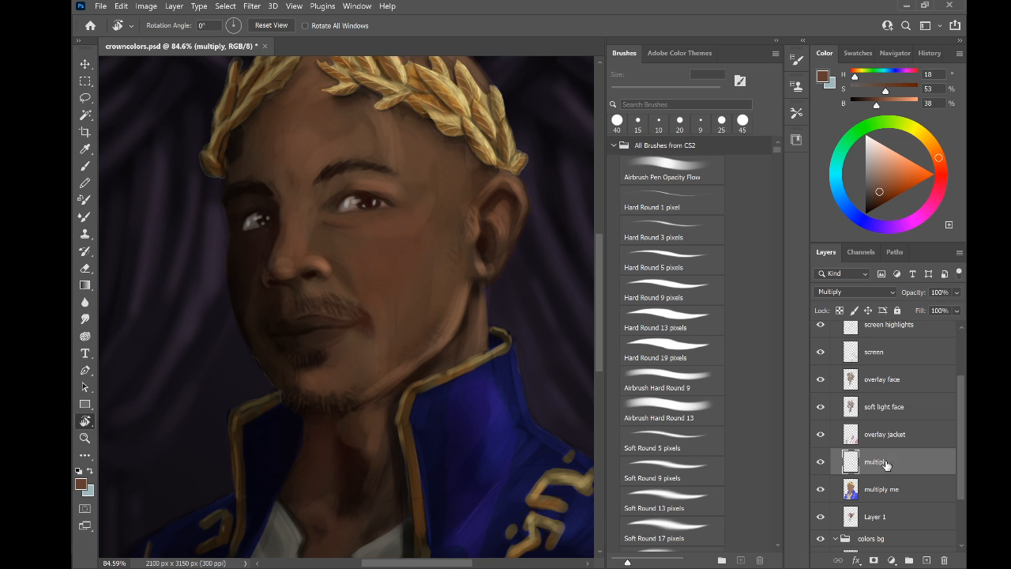
{"action": "left_click", "coordinate": [818, 466]}
{"action": "left_click", "coordinate": [821, 466]}
{"action": "scroll", "coordinate": [346, 307], "scroll_direction": "down", "scroll_amount": 5}
{"action": "scroll", "coordinate": [346, 307], "scroll_direction": "up", "scroll_amount": 2}
{"action": "scroll", "coordinate": [880, 467], "scroll_direction": "down", "scroll_amount": 2}
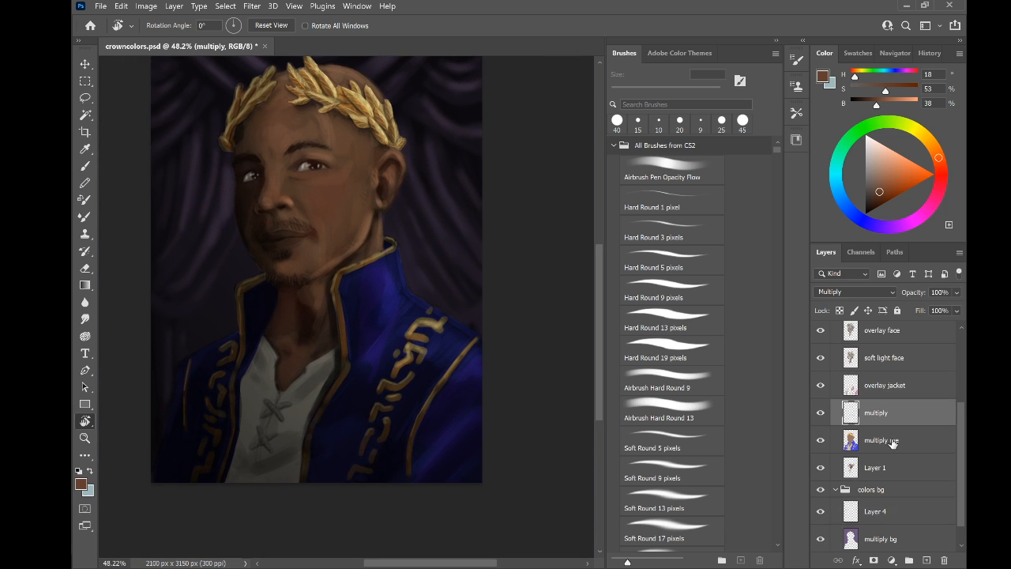
Select the face and neck skin on the multiply me layer with the Magic Wand, adding the bald crown above the wreath
{"action": "left_click", "coordinate": [893, 443]}
{"action": "key", "text": "w"}
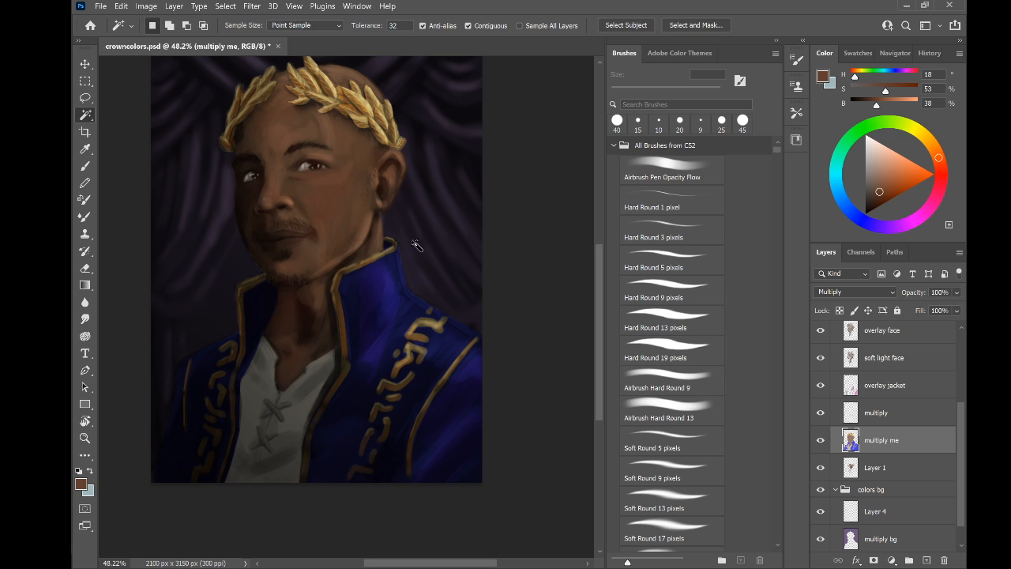
{"action": "left_click", "coordinate": [338, 210]}
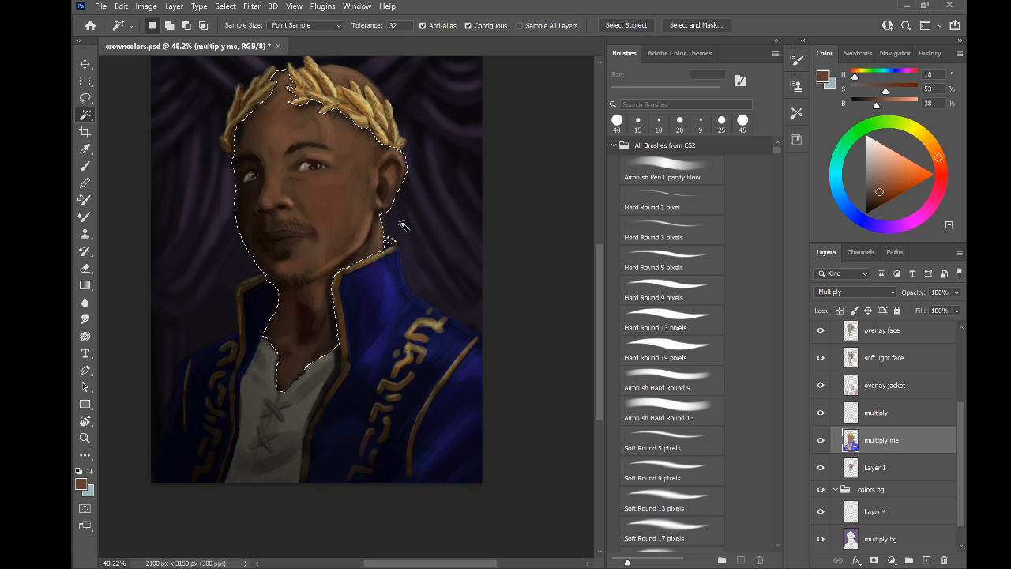
{"action": "left_click", "coordinate": [342, 77], "text": "shift"}
Place the multiply layer in a new layer group while keeping the skin selection active
{"action": "left_click", "coordinate": [888, 414]}
{"action": "scroll", "coordinate": [316, 269], "scroll_direction": "down", "scroll_amount": 3}
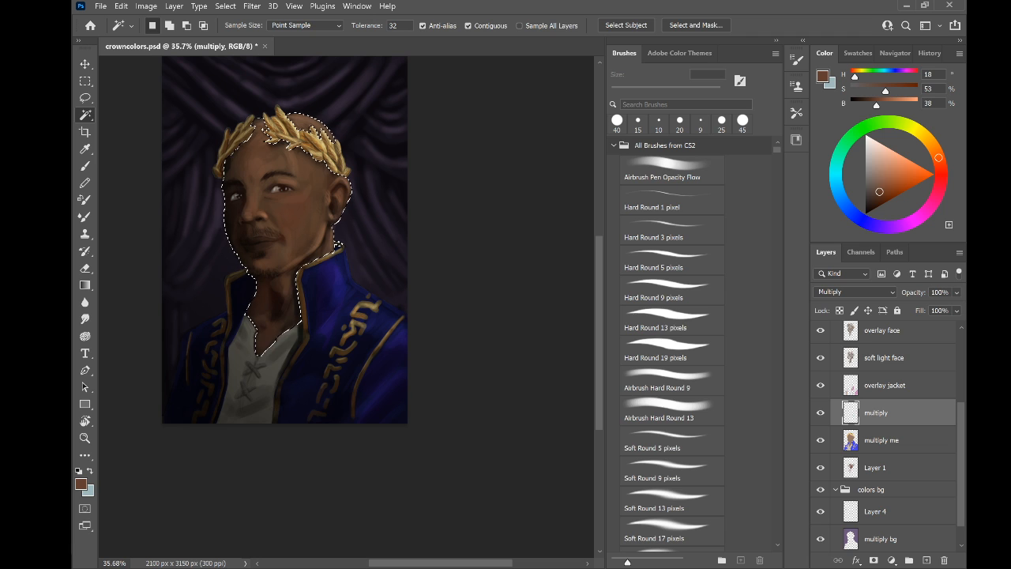
{"action": "key", "text": "ctrl+g"}
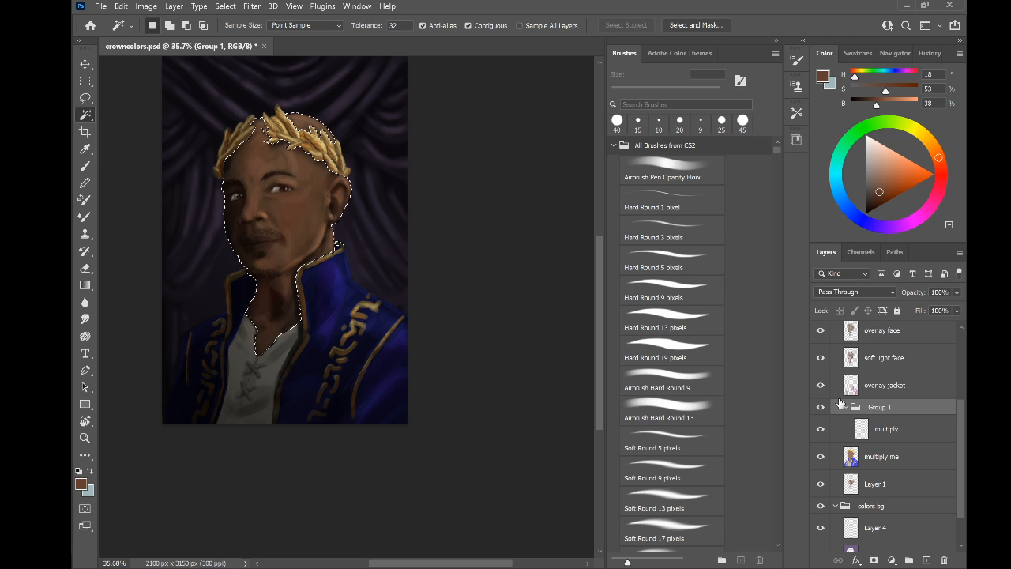
Set the foreground color to orange-brown H 18, S 86, B 61 and activate the Paint Bucket
{"action": "left_click", "coordinate": [901, 188]}
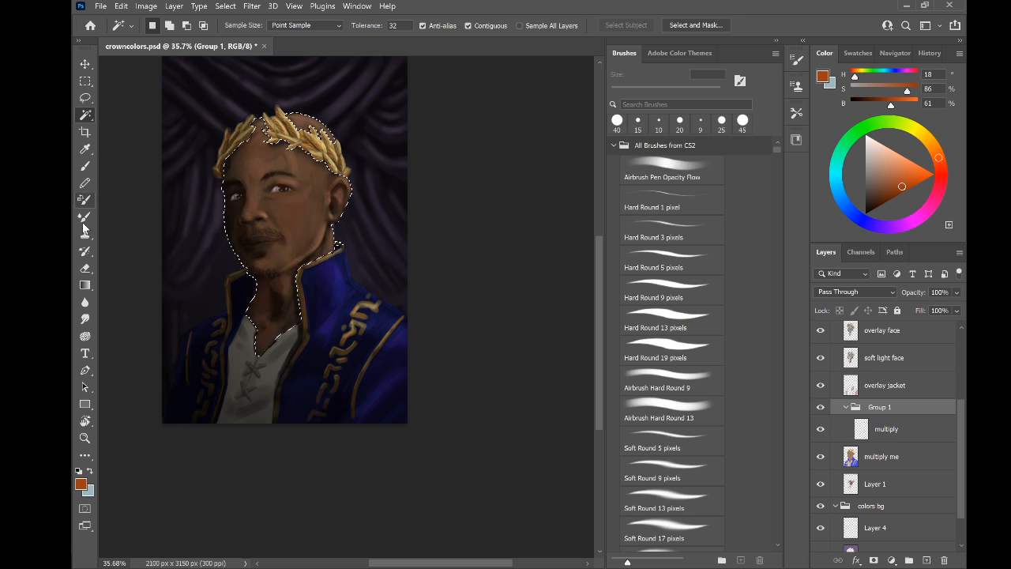
{"action": "left_click", "coordinate": [84, 285]}
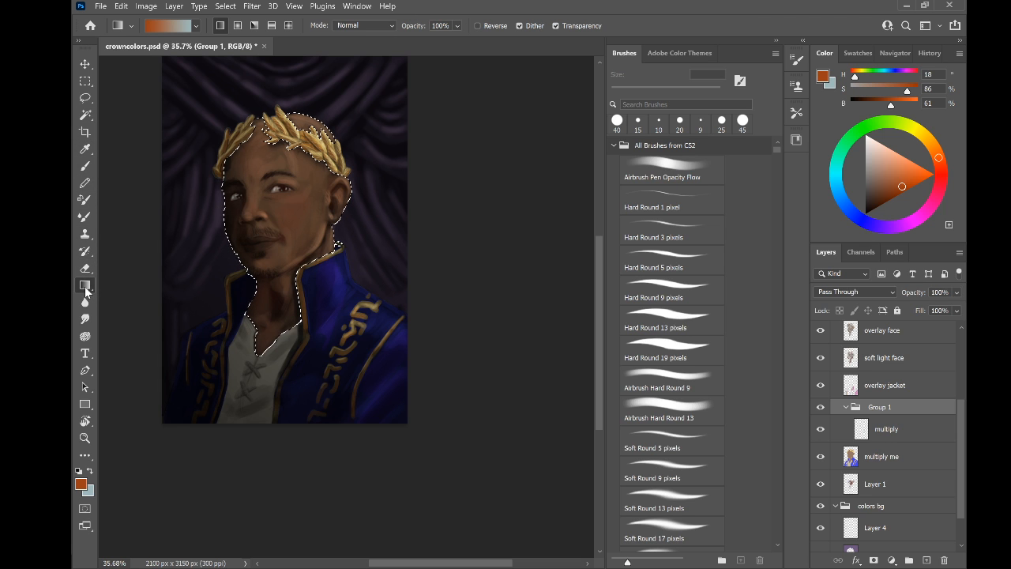
{"action": "key", "text": "shift+g"}
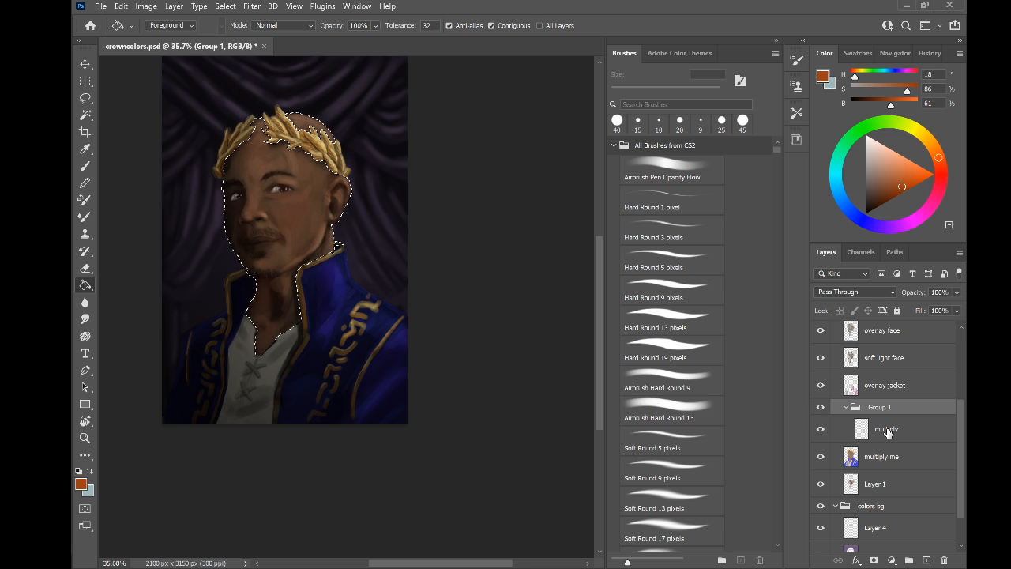
Undo the grouping of the multiply layer, make that layer active, and check it by hiding and showing it
{"action": "left_click", "coordinate": [927, 53]}
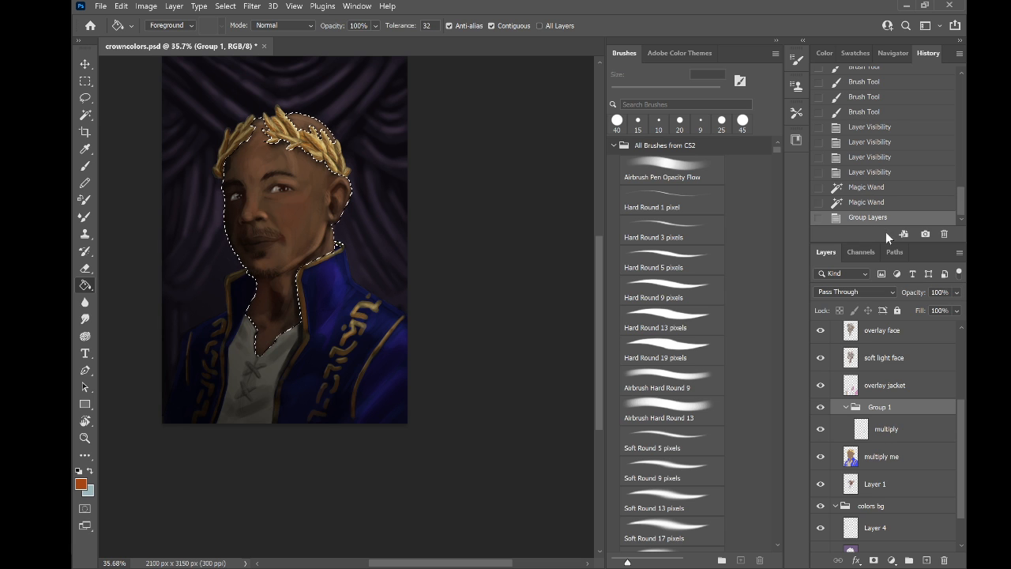
{"action": "key", "text": "ctrl+z"}
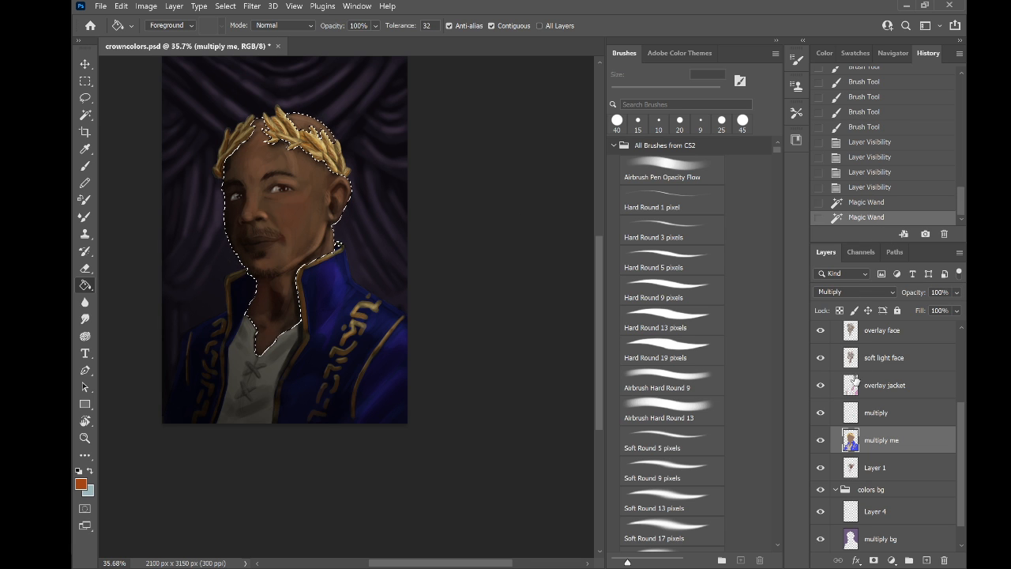
{"action": "left_click", "coordinate": [855, 418]}
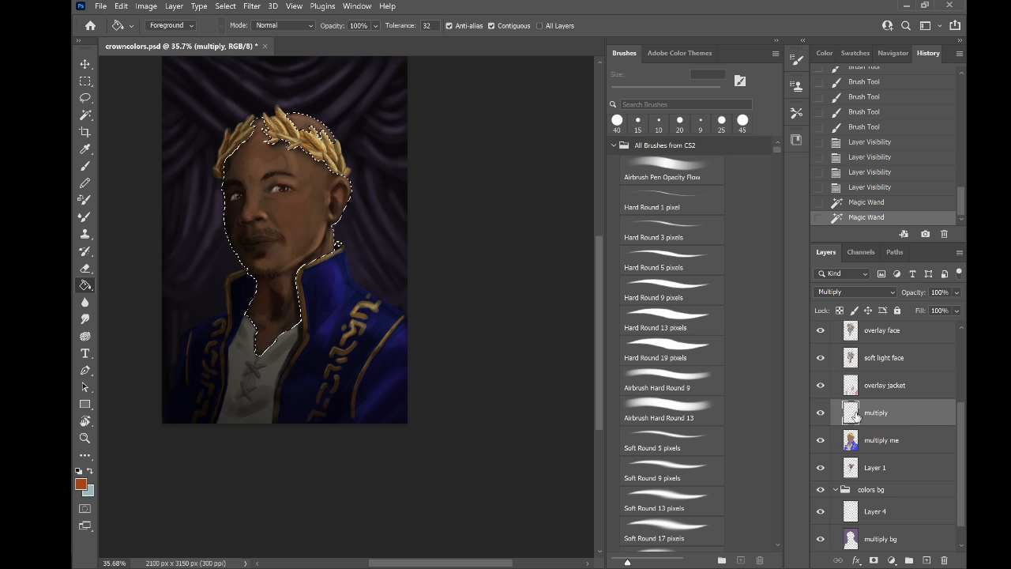
{"action": "left_click", "coordinate": [820, 413]}
{"action": "left_click", "coordinate": [820, 413]}
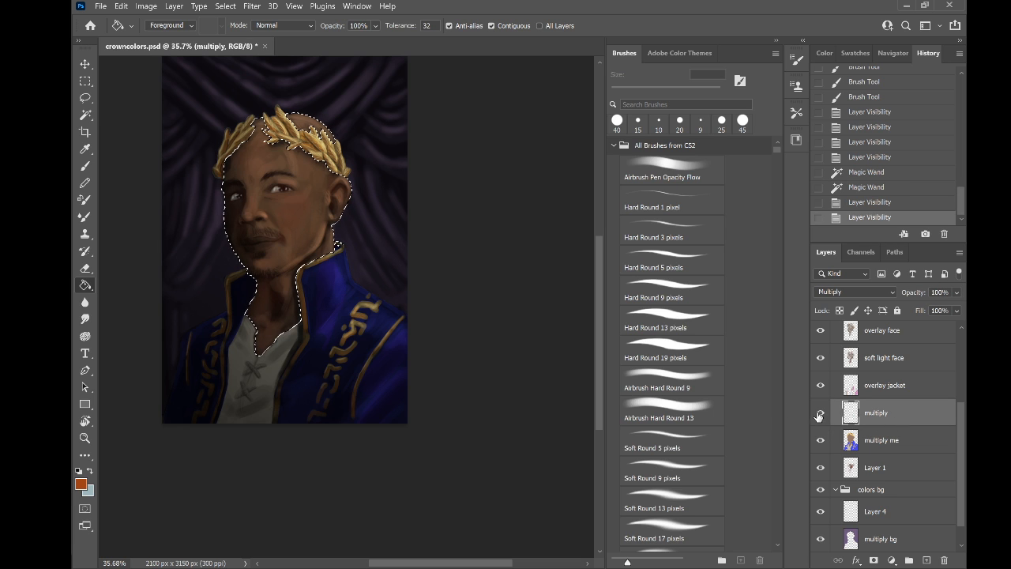
Try filling the selected skin with the orange-brown on the multiply layer while it sits directly above multiply me
{"action": "left_click", "coordinate": [277, 209]}
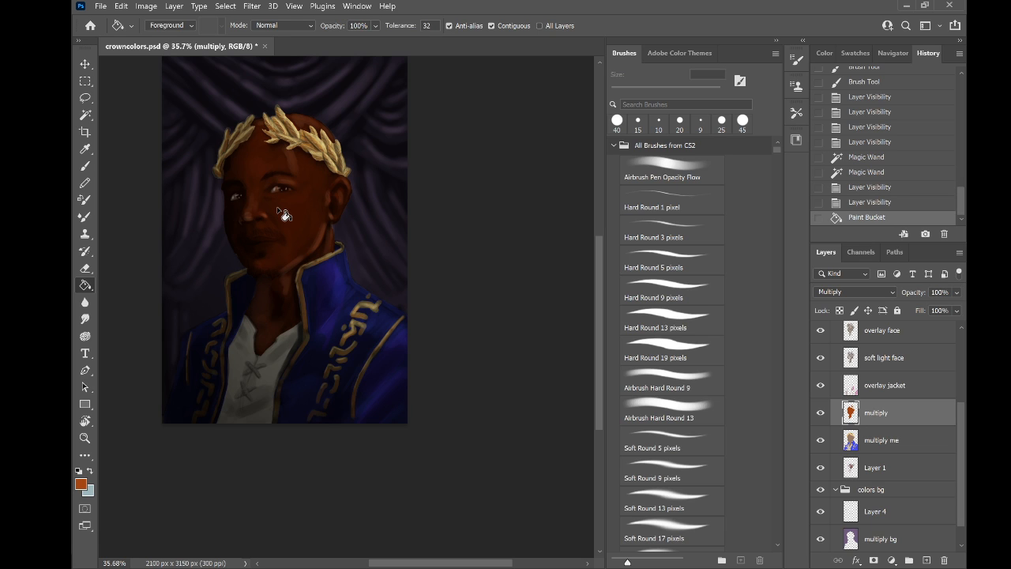
{"action": "key", "text": "ctrl+z"}
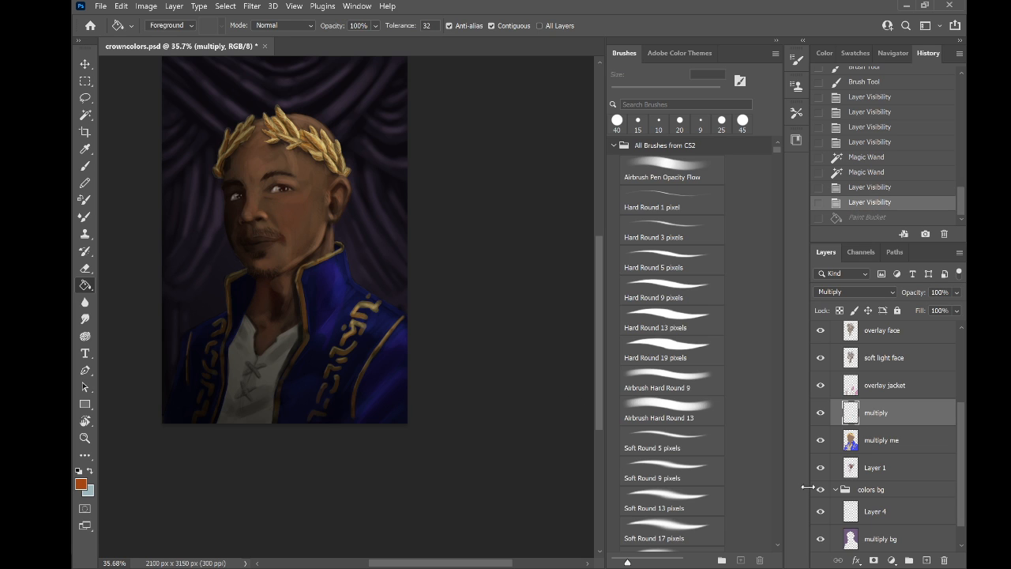
{"action": "left_click", "coordinate": [821, 415]}
{"action": "left_click", "coordinate": [820, 417]}
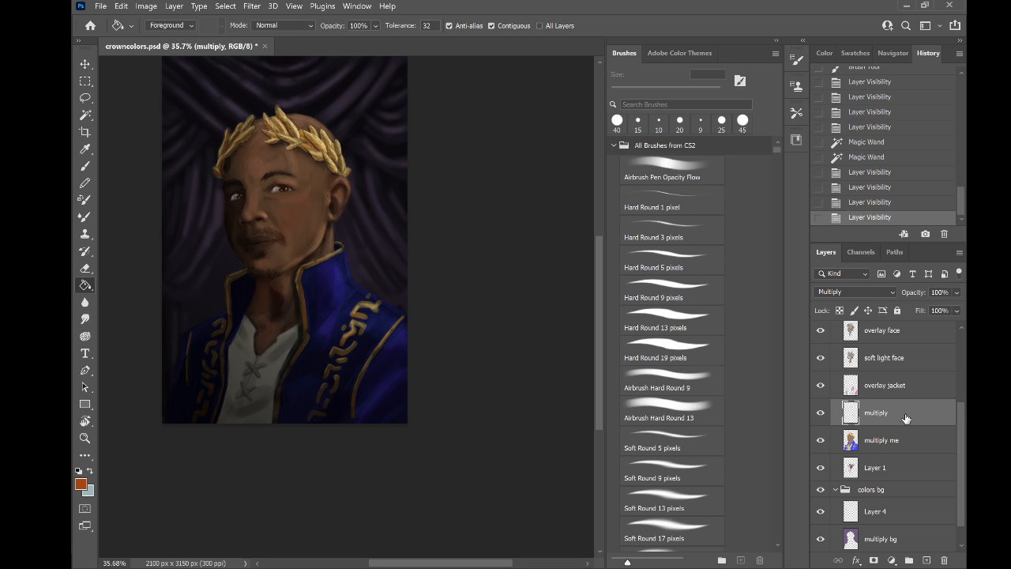
Move the multiply layer between the screen and overlay face layers and toggle its visibility
{"action": "scroll", "coordinate": [900, 419], "scroll_direction": "up", "scroll_amount": 3}
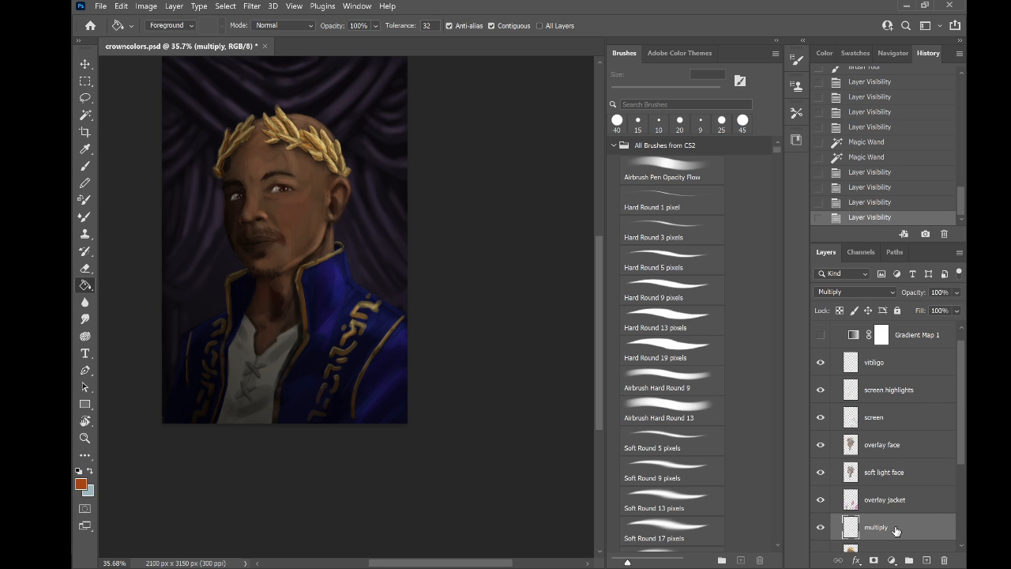
{"action": "left_click_drag", "start_coordinate": [897, 531], "coordinate": [887, 435]}
{"action": "left_click", "coordinate": [821, 445]}
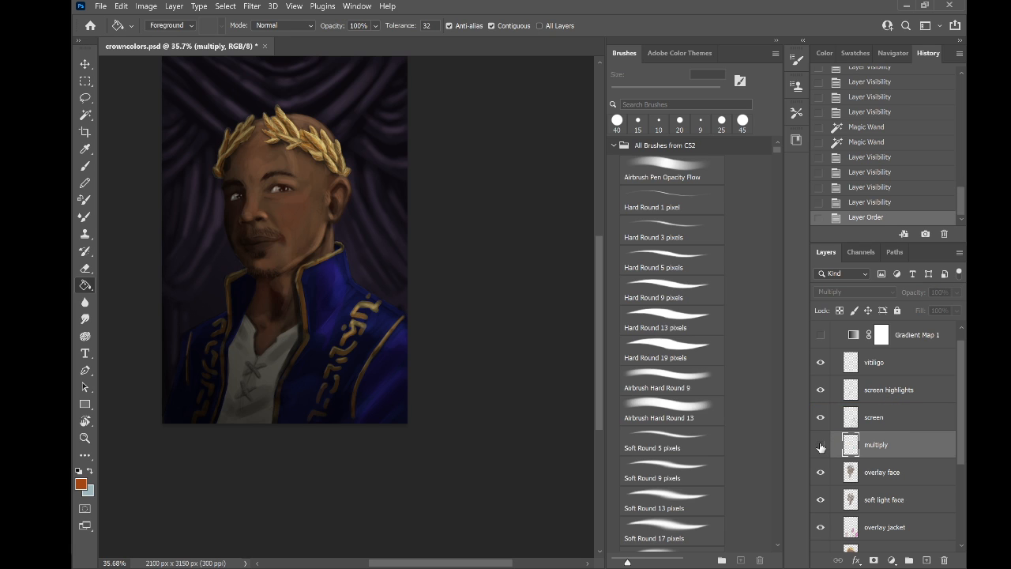
{"action": "left_click", "coordinate": [820, 445]}
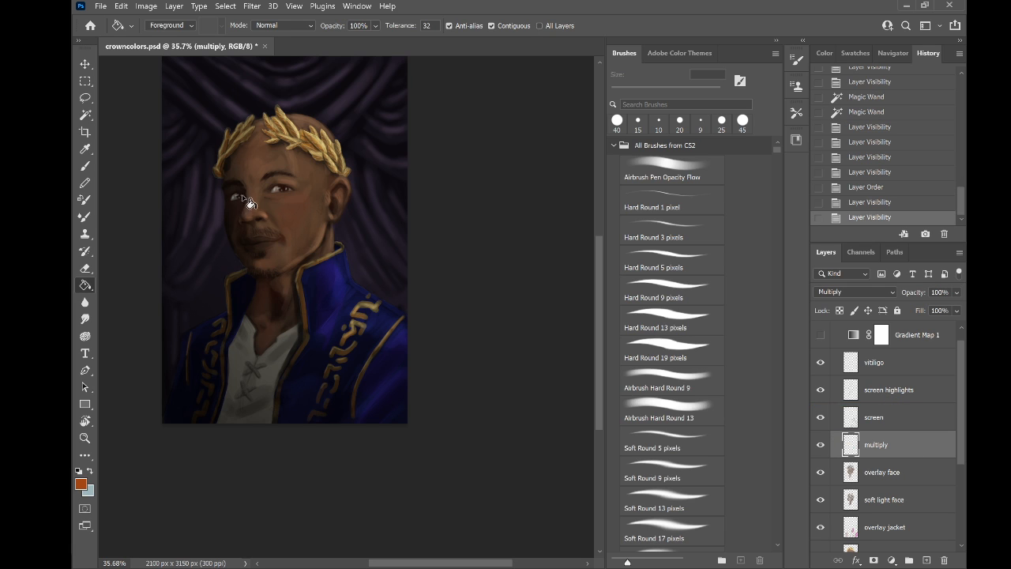
Try the same orange-brown skin fill on the multiply layer in its new position above overlay face
{"action": "left_click", "coordinate": [270, 192]}
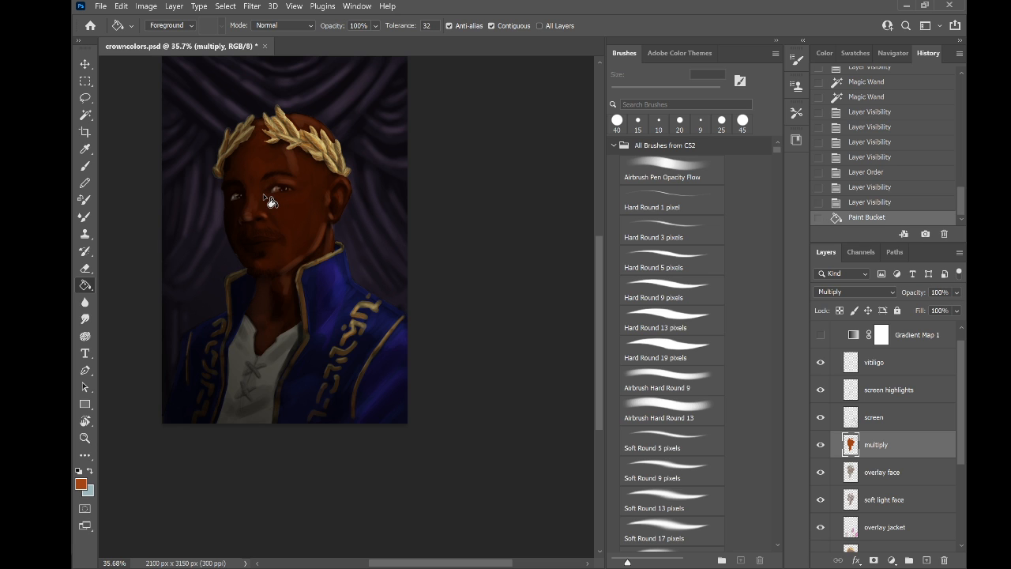
{"action": "key", "text": "ctrl+z"}
Examine the face up close, hiding and showing the multiply me layer to compare its effect
{"action": "scroll", "coordinate": [270, 204], "scroll_direction": "up", "scroll_amount": 3}
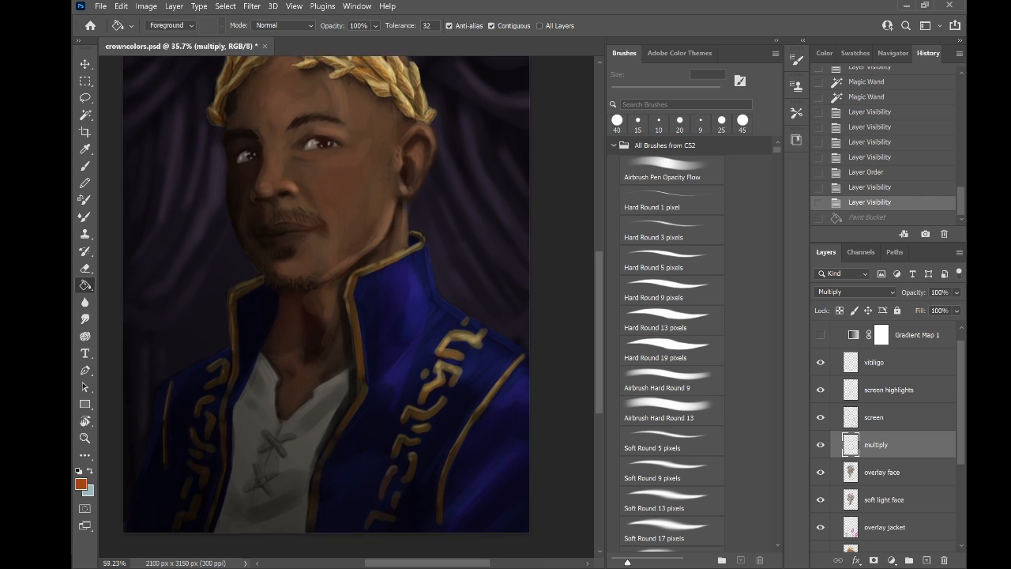
{"action": "scroll", "coordinate": [892, 472], "scroll_direction": "down", "scroll_amount": 1}
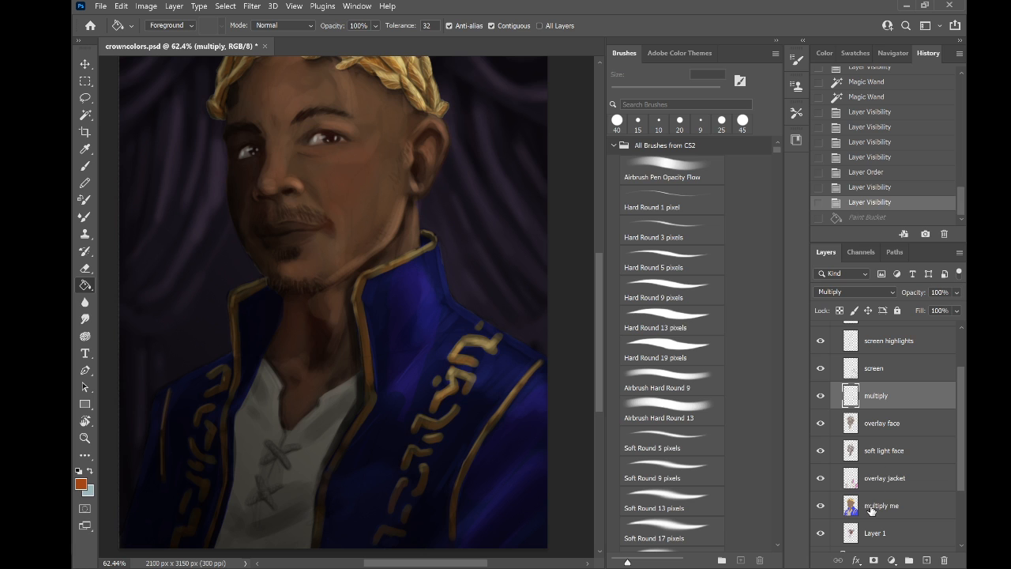
{"action": "left_click", "coordinate": [821, 509]}
{"action": "left_click", "coordinate": [821, 509]}
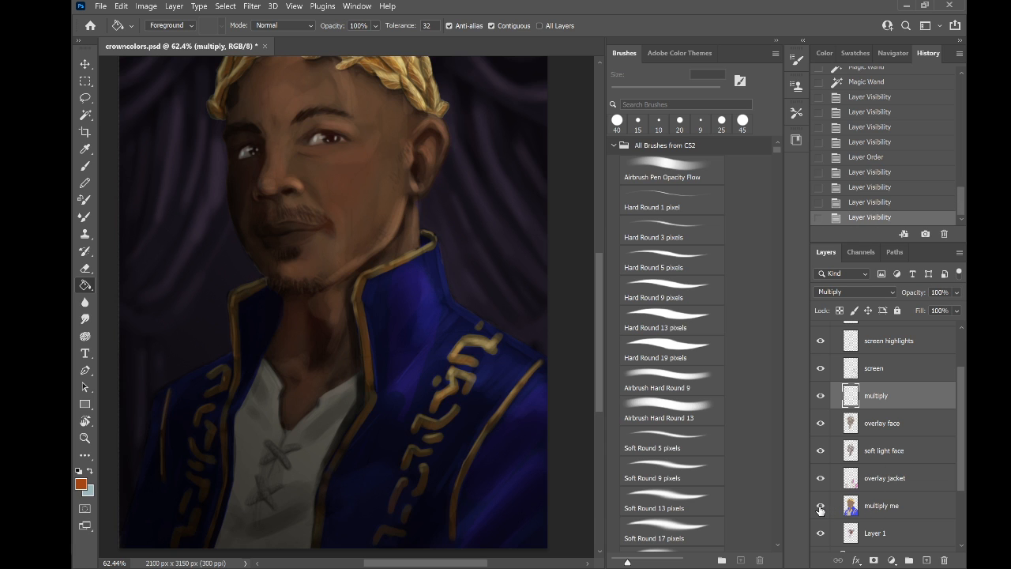
{"action": "key", "text": "ctrl+h"}
{"action": "key", "text": "ctrl+h"}
Set the foreground color to lighter orange H 18, S 61, B 89 and fill the skin on the multiply layer
{"action": "left_click", "coordinate": [818, 53]}
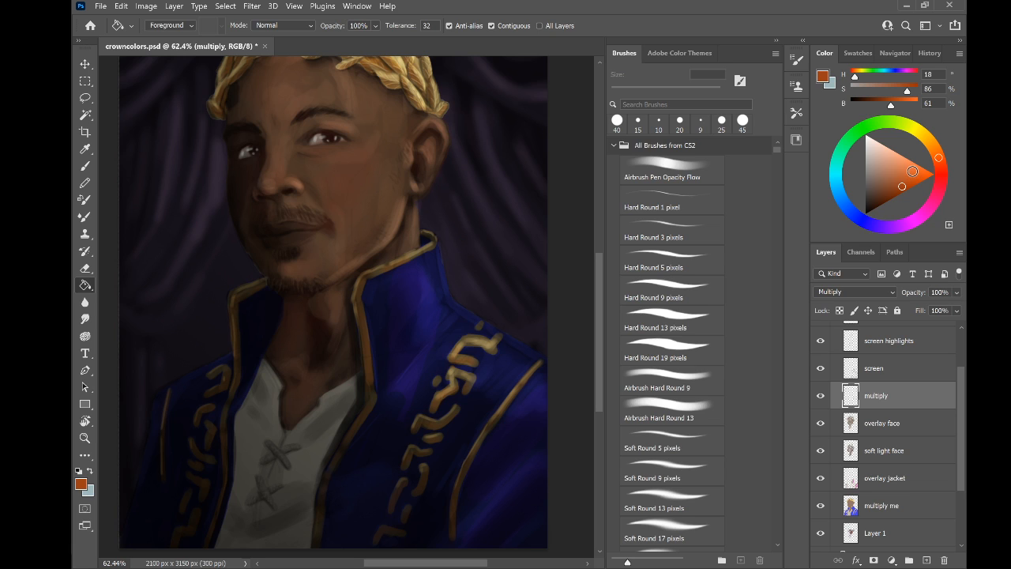
{"action": "left_click_drag", "start_coordinate": [912, 170], "coordinate": [902, 164]}
{"action": "left_click", "coordinate": [319, 165]}
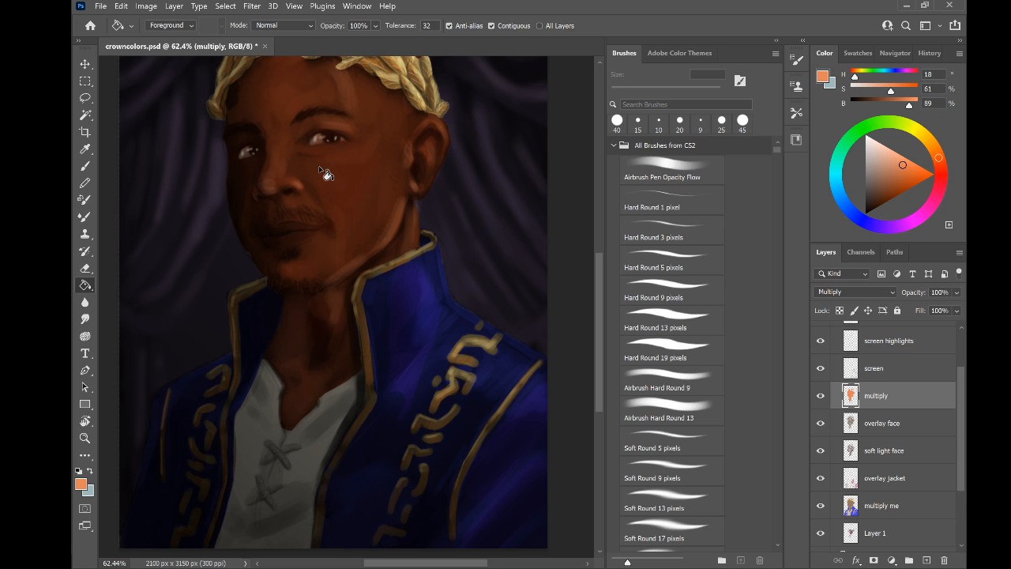
{"action": "scroll", "coordinate": [326, 173], "scroll_direction": "down", "scroll_amount": 3}
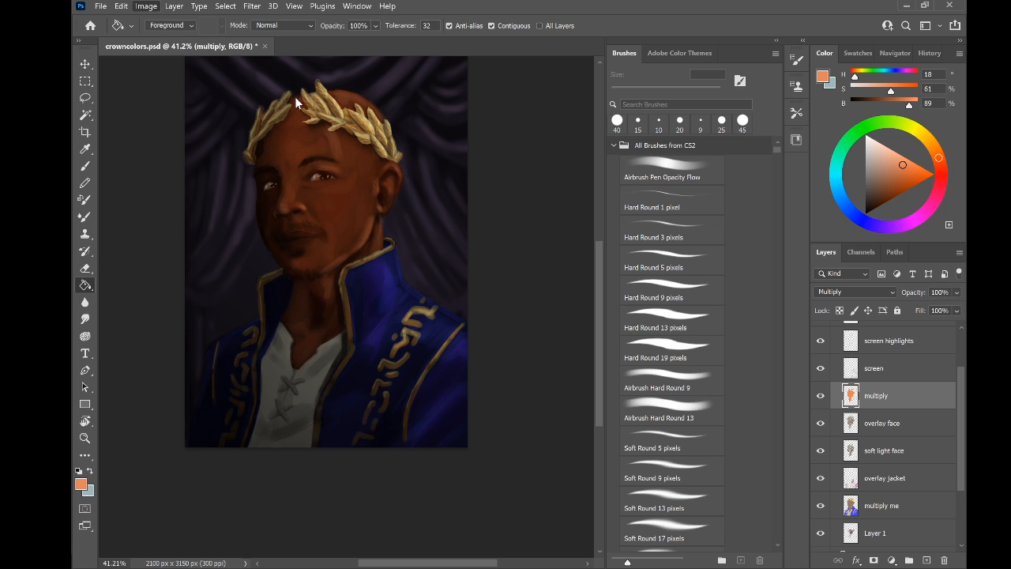
Try lighter tints for the multiply layer's skin fill, discard them, and undo the fill
{"action": "key", "text": "i"}
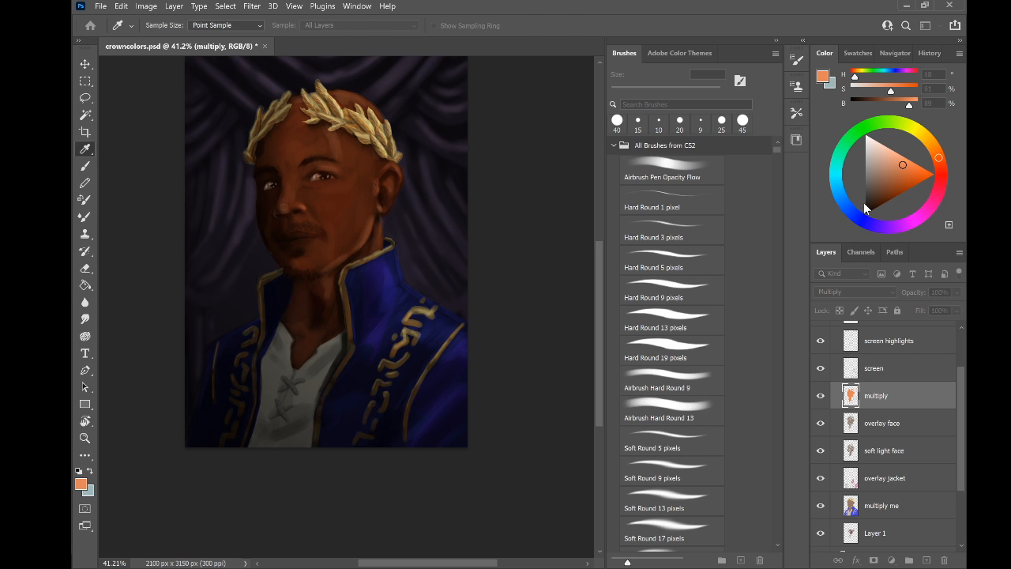
{"action": "key", "text": "g"}
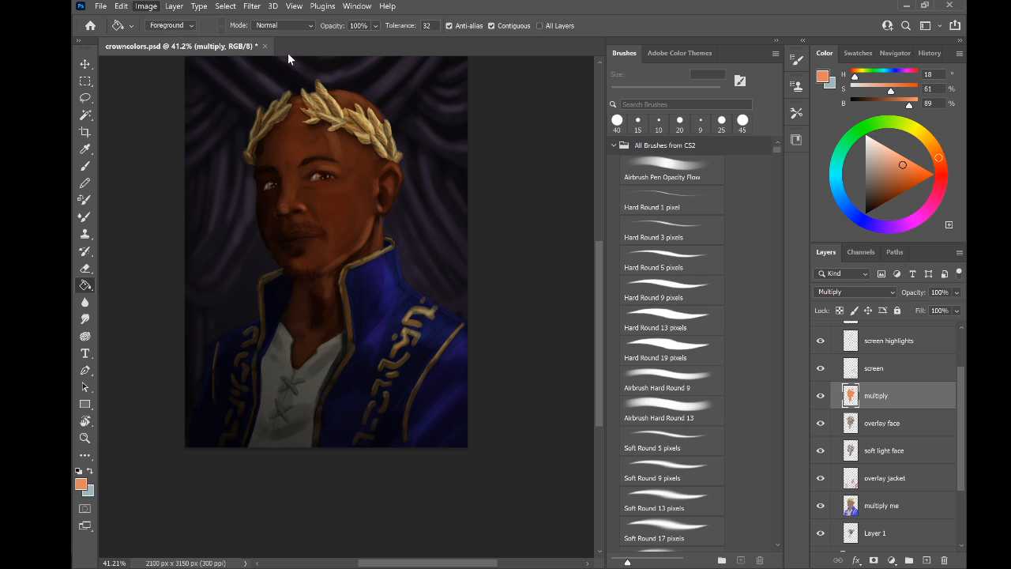
{"action": "key", "text": "i"}
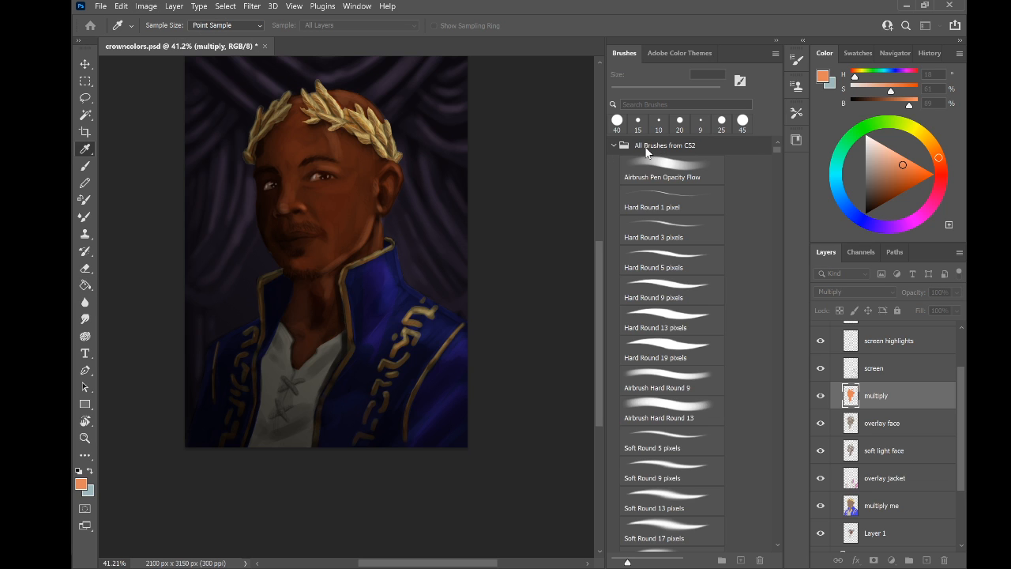
{"action": "key", "text": "g"}
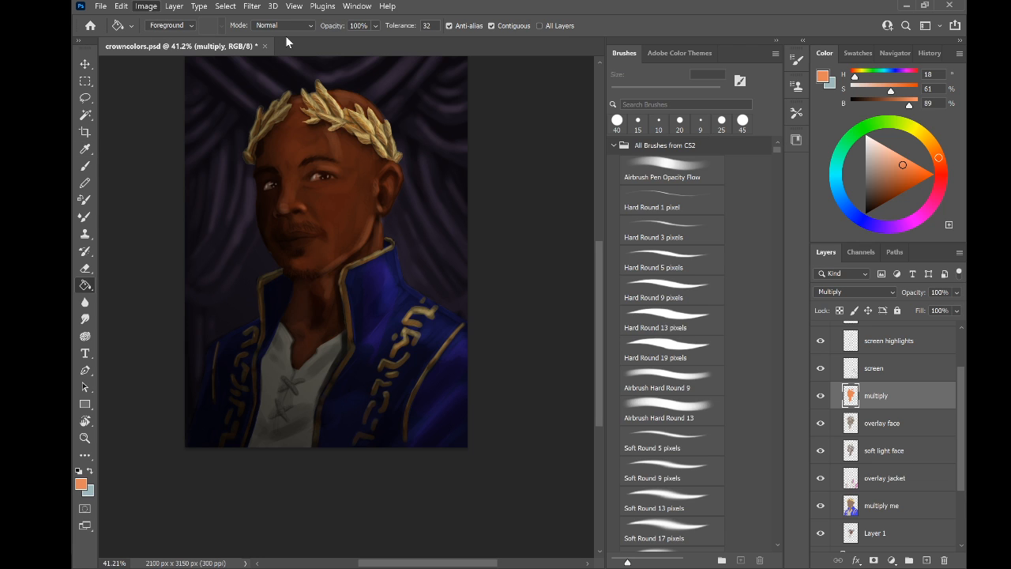
{"action": "key", "text": "i"}
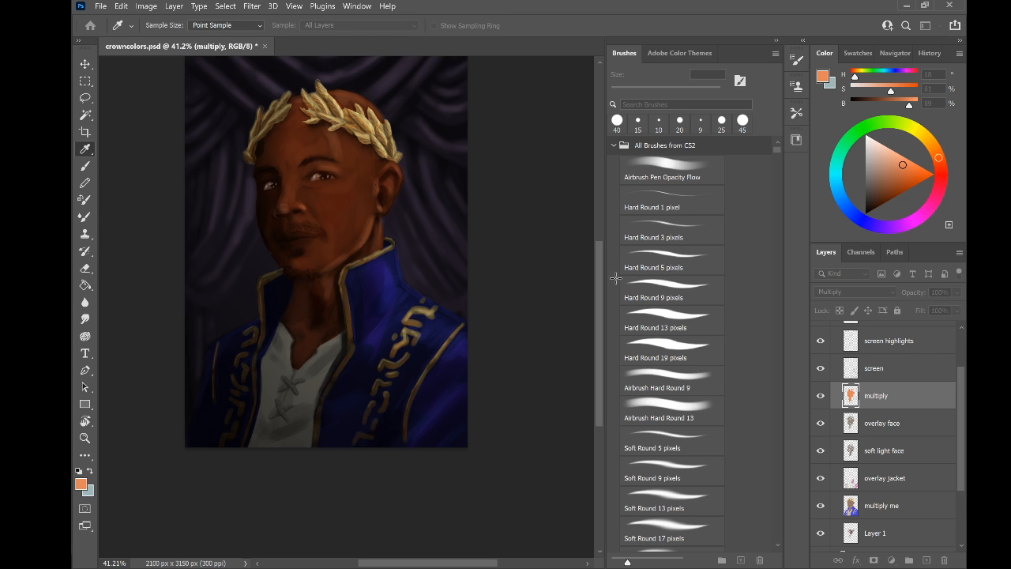
{"action": "key", "text": "ctrl+z"}
{"action": "key", "text": "ctrl+shift+z"}
{"action": "key", "text": "ctrl+z"}
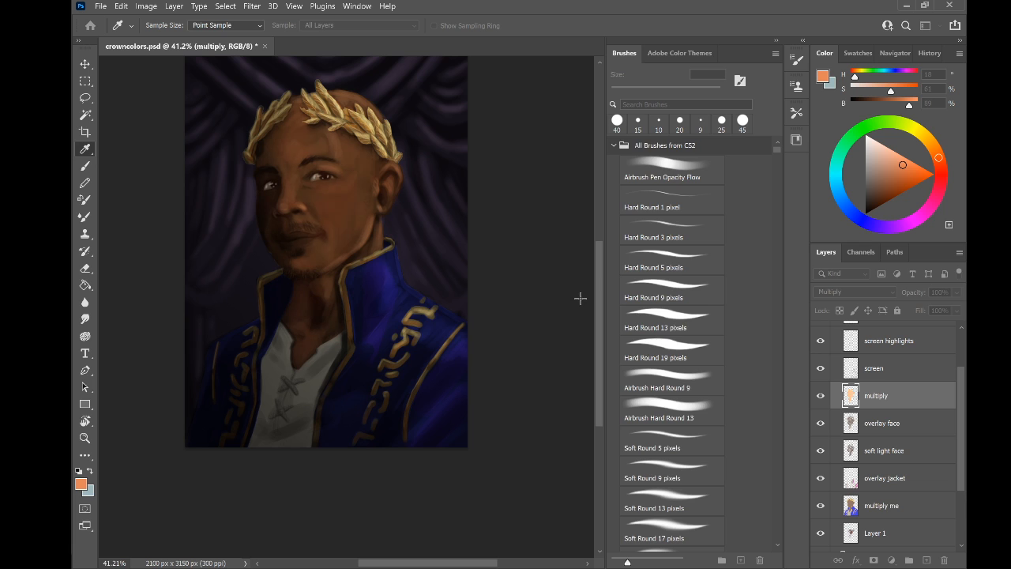
{"action": "key", "text": "ctrl+shift+z"}
{"action": "key", "text": "ctrl+shift+z"}
{"action": "key", "text": "ctrl+z"}
{"action": "key", "text": "g"}
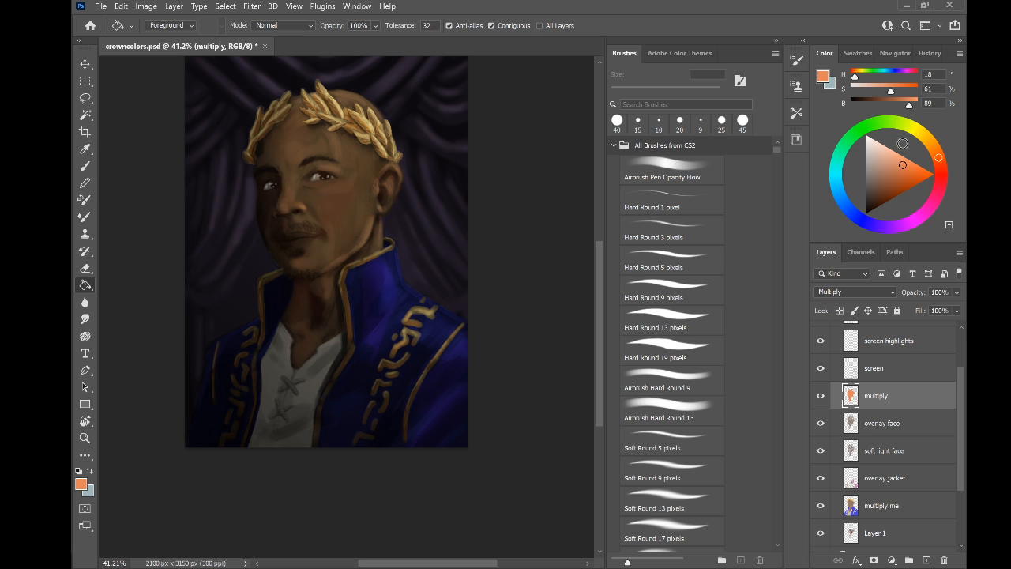
{"action": "left_click", "coordinate": [447, 204]}
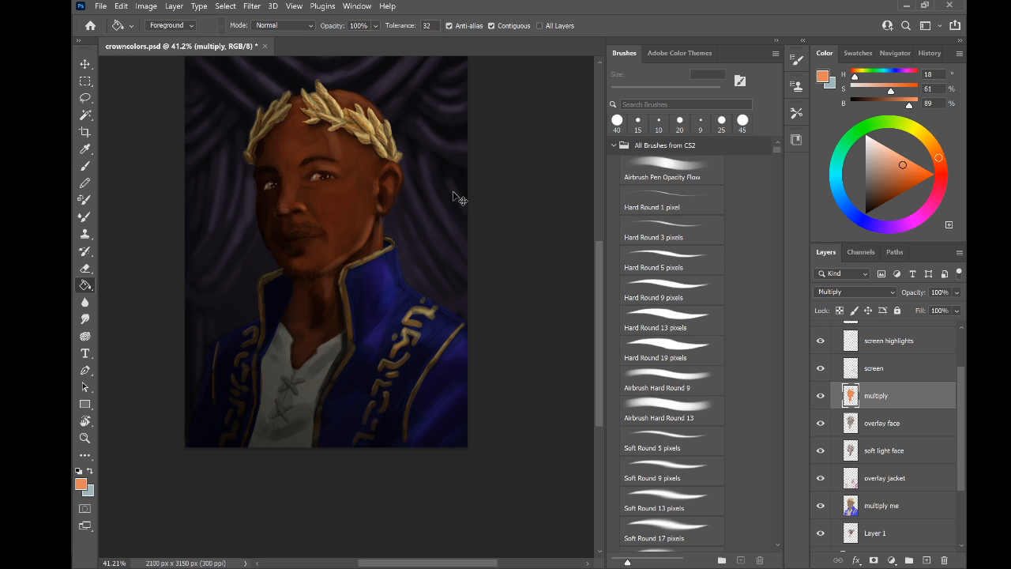
{"action": "key", "text": "ctrl+z"}
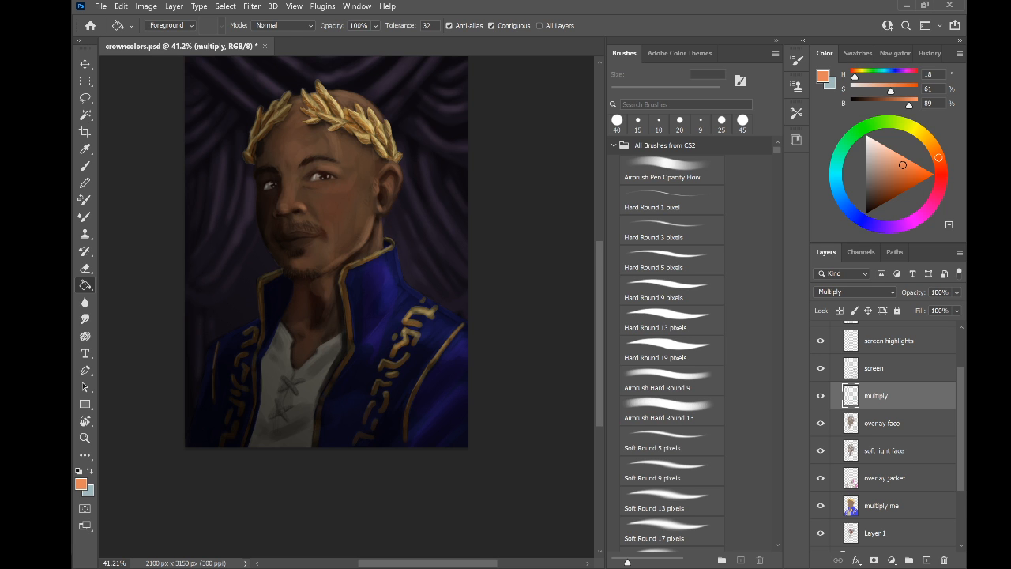
Switch to the Brush and choose a muted orange-brown foreground color around H 18, S 49, B 71
{"action": "scroll", "coordinate": [273, 225], "scroll_direction": "up", "scroll_amount": 5}
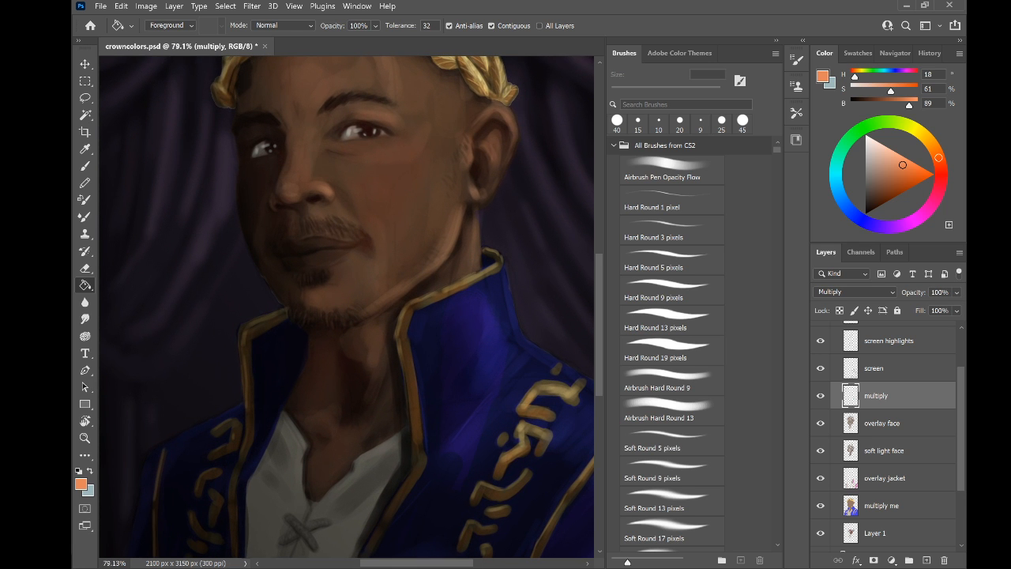
{"action": "scroll", "coordinate": [282, 205], "scroll_direction": "down", "scroll_amount": 3}
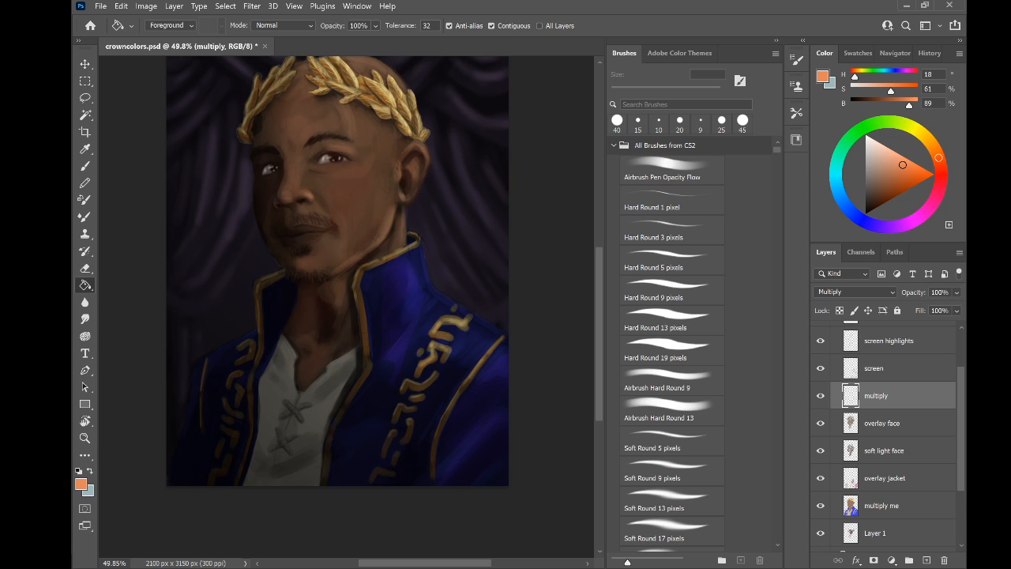
{"action": "left_click_drag", "start_coordinate": [316, 253], "coordinate": [333, 228]}
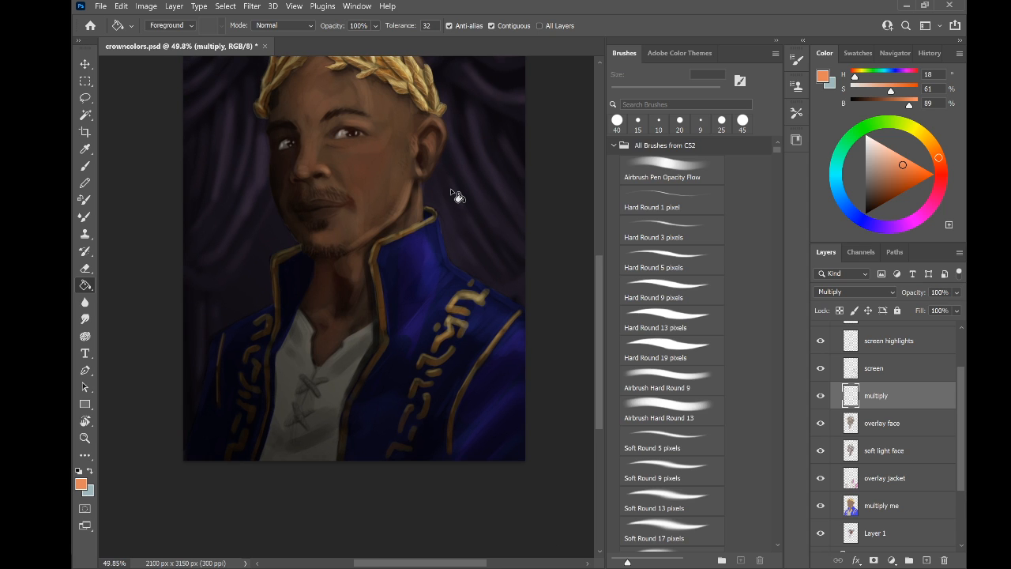
{"action": "left_click_drag", "start_coordinate": [453, 191], "coordinate": [449, 249]}
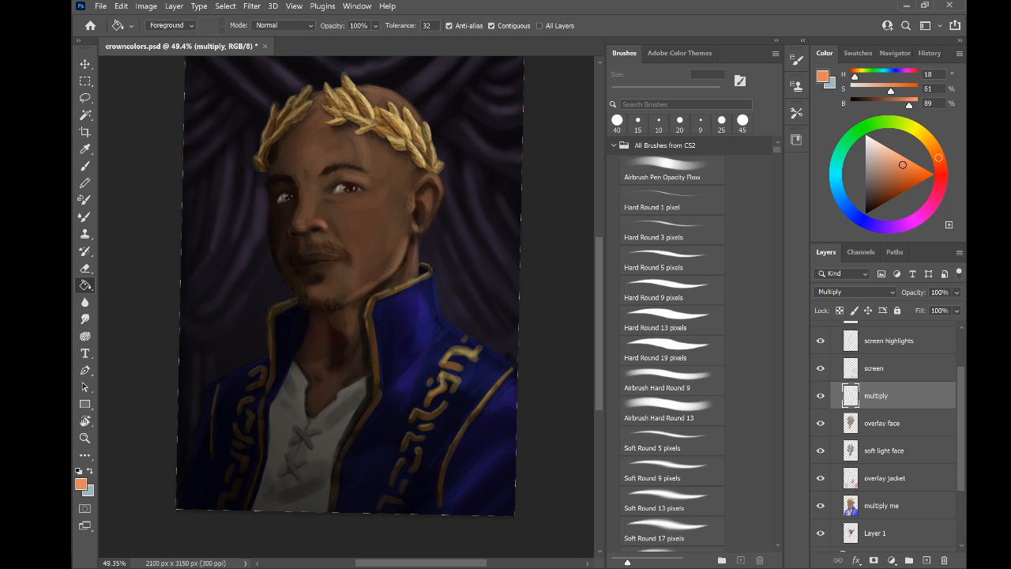
{"action": "key", "text": "b"}
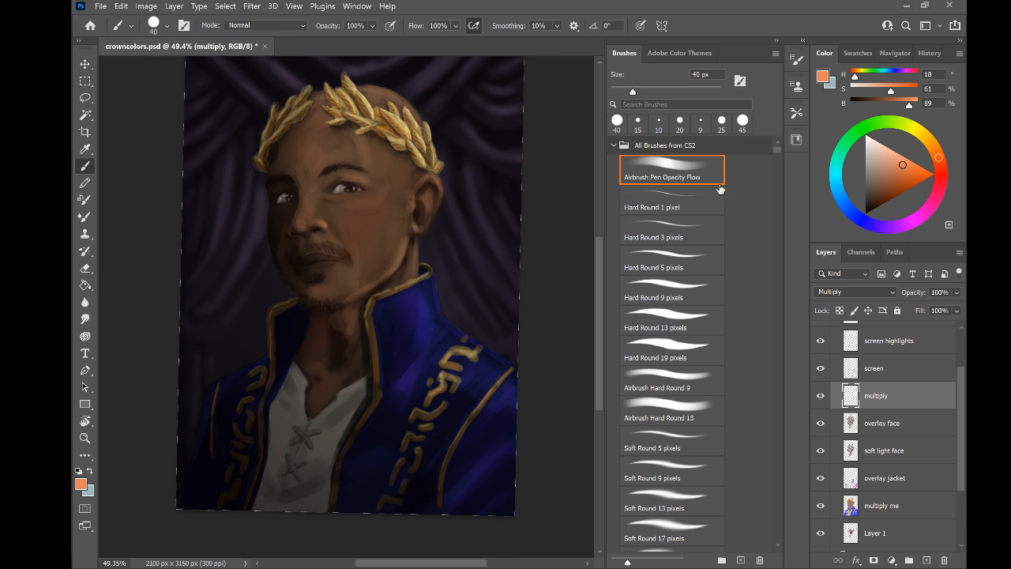
{"action": "left_click", "coordinate": [889, 171]}
{"action": "left_click", "coordinate": [892, 161]}
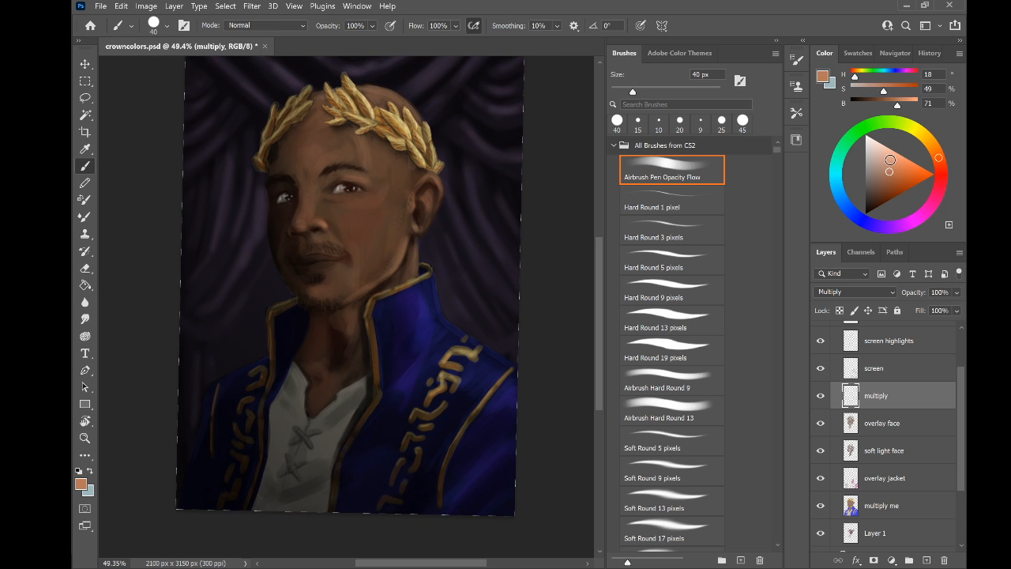
Set the foreground color to lighter orange H 18, S 54, B 86, test it across the cheek, and undo the test stroke
{"action": "left_click", "coordinate": [897, 164]}
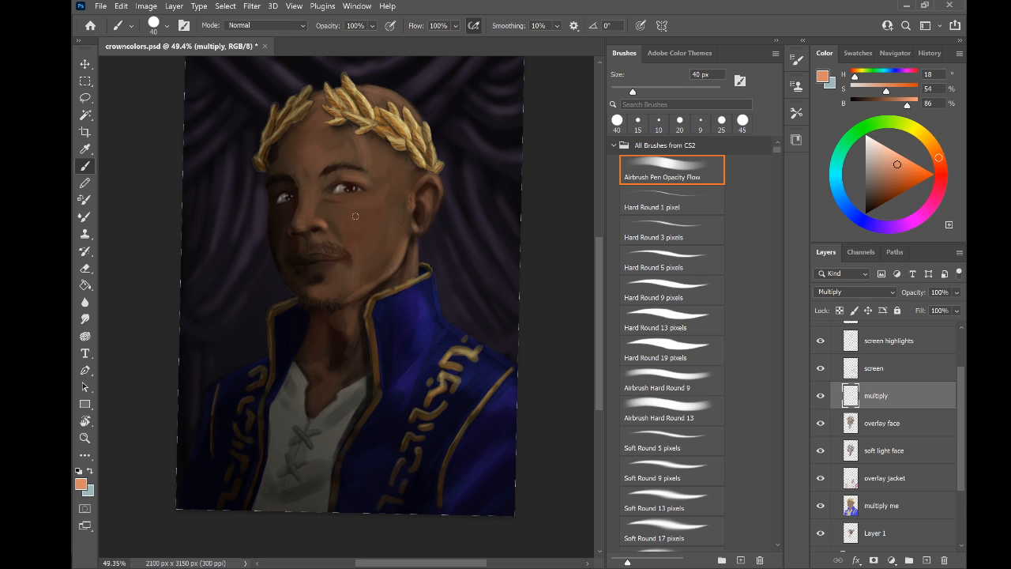
{"action": "left_click_drag", "start_coordinate": [379, 194], "coordinate": [322, 211]}
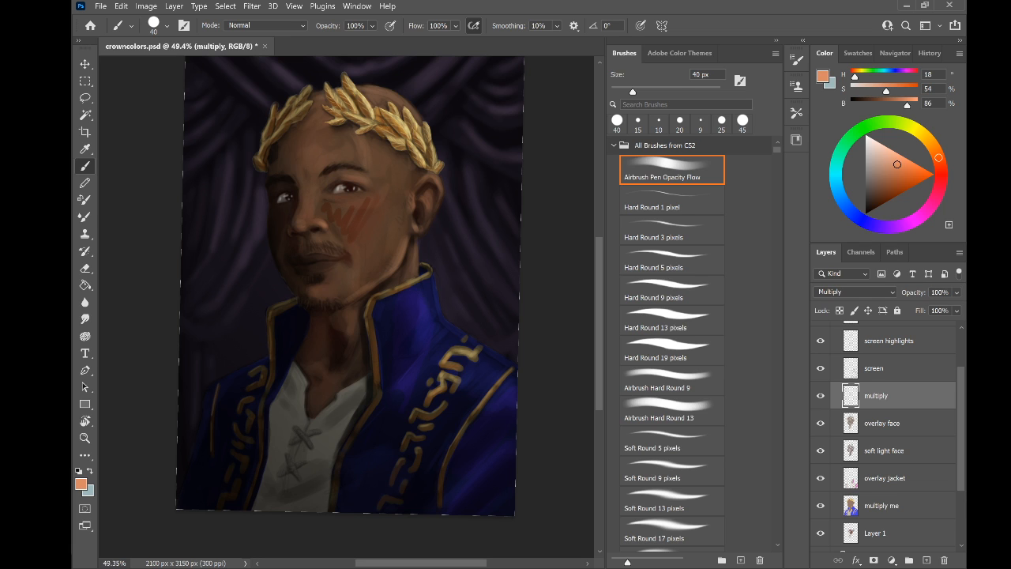
{"action": "key", "text": "ctrl+z"}
Shade the shadowed edge of the face on the multiply layer, starting with an 80 px brush and adjusting it to 60 px
{"action": "scroll", "coordinate": [264, 236], "scroll_direction": "up", "scroll_amount": 8}
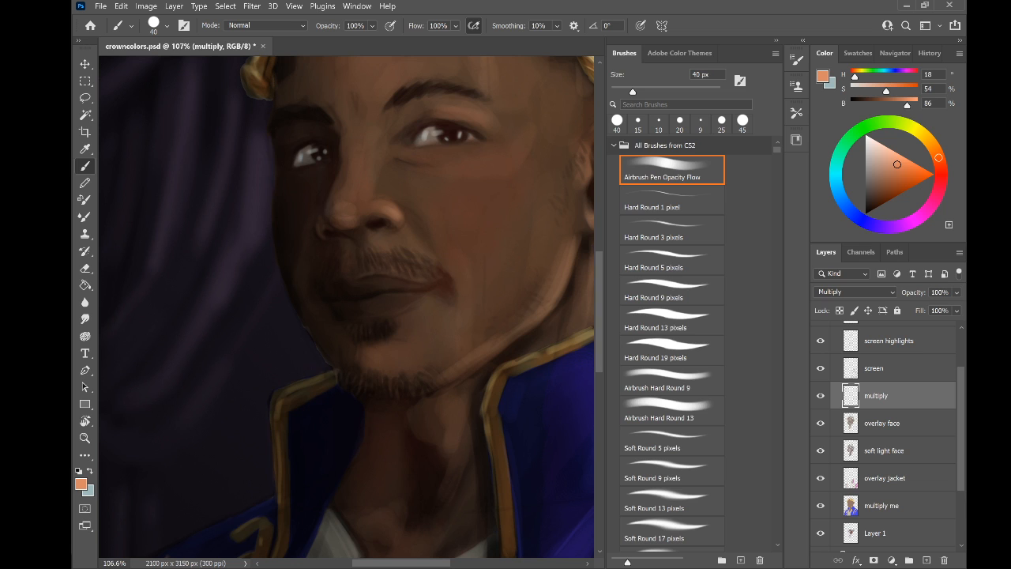
{"action": "key", "text": "bracketright"}
{"action": "key", "text": "bracketright"}
{"action": "key", "text": "bracketright"}
{"action": "key", "text": "bracketright"}
{"action": "left_click", "coordinate": [300, 279]}
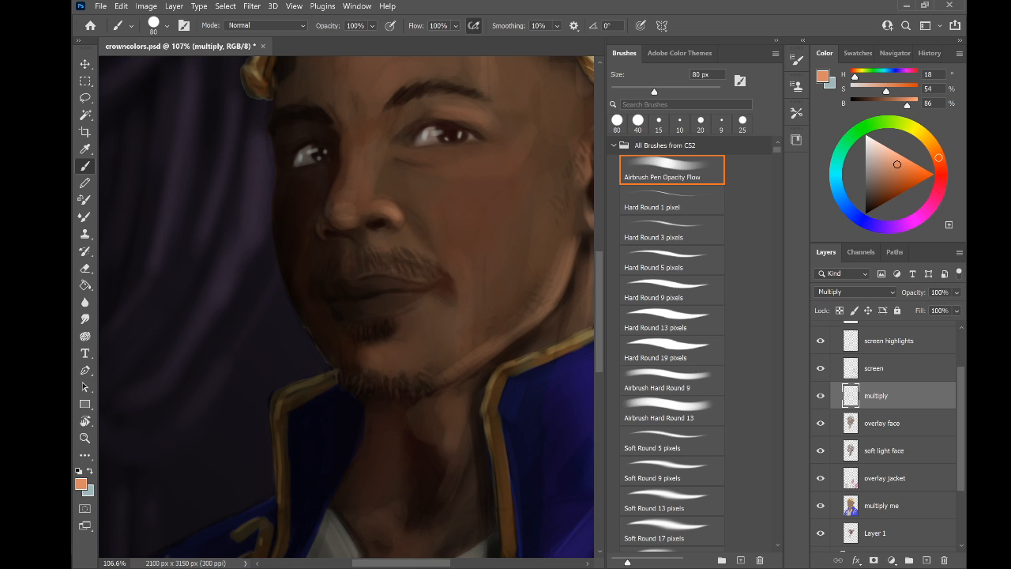
{"action": "key", "text": "bracketright"}
{"action": "key", "text": "bracketleft"}
{"action": "key", "text": "bracketleft"}
{"action": "key", "text": "bracketleft"}
{"action": "mouse_move", "coordinate": [276, 112]}
{"action": "left_mouse_down"}
{"action": "mouse_move", "coordinate": [283, 145]}
{"action": "mouse_move", "coordinate": [322, 187]}
{"action": "left_mouse_up"}
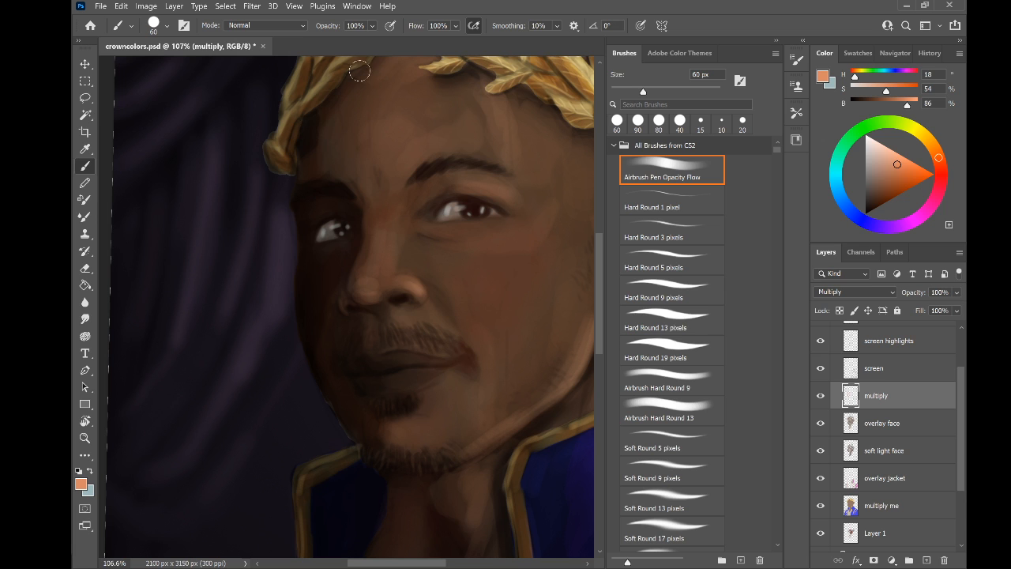
Paint cast shadows on the forehead and temple beneath the laurel wreath, using the brush at 45 px and 35 px
{"action": "scroll", "coordinate": [296, 197], "scroll_direction": "down", "scroll_amount": 3}
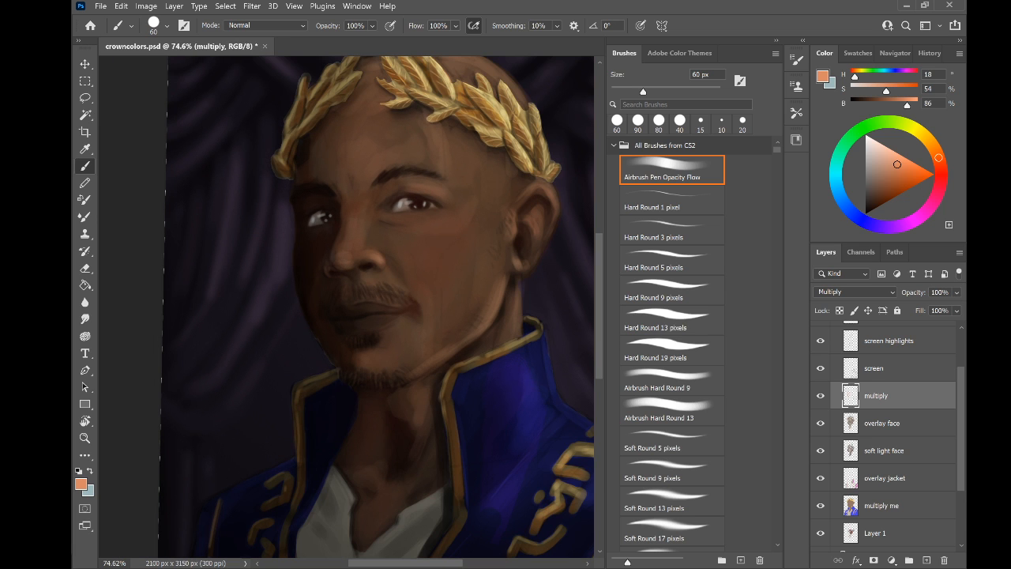
{"action": "scroll", "coordinate": [370, 119], "scroll_direction": "up", "scroll_amount": 3}
{"action": "key", "text": "bracketleft"}
{"action": "key", "text": "bracketleft"}
{"action": "key", "text": "bracketleft"}
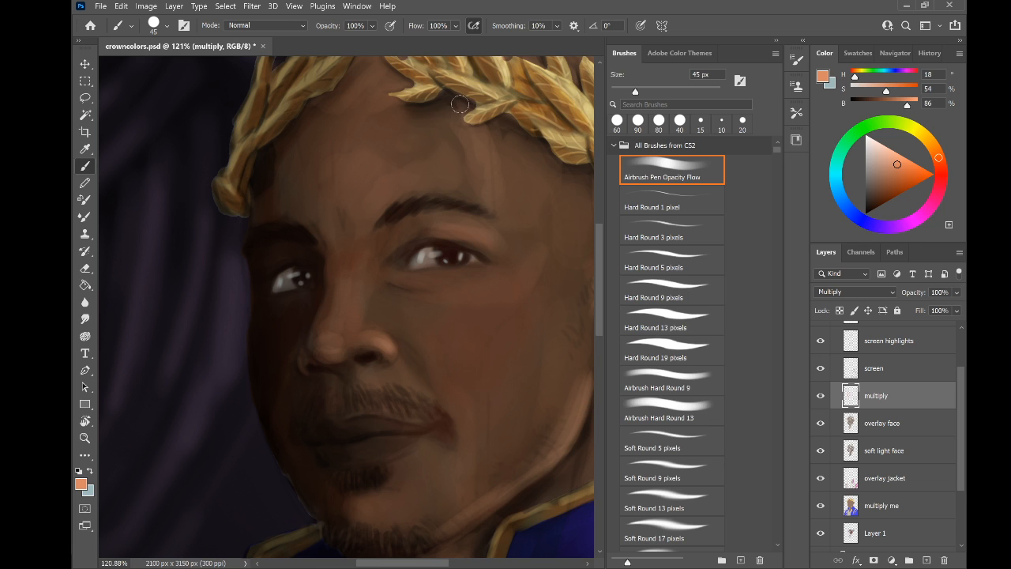
{"action": "mouse_move", "coordinate": [463, 105]}
{"action": "left_mouse_down"}
{"action": "mouse_move", "coordinate": [408, 101]}
{"action": "mouse_move", "coordinate": [455, 98]}
{"action": "left_mouse_up"}
{"action": "left_click_drag", "start_coordinate": [442, 190], "coordinate": [294, 220]}
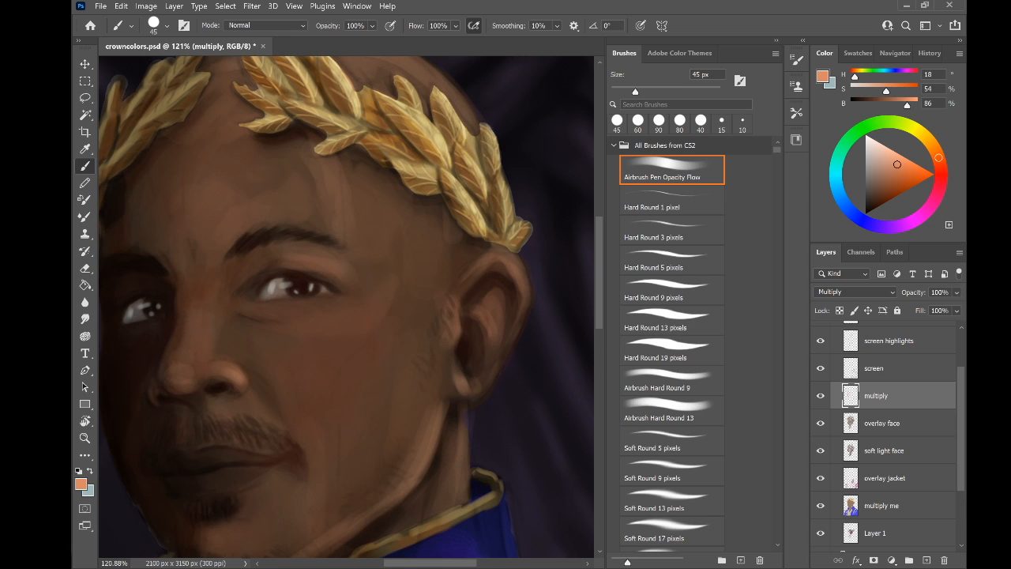
{"action": "key", "text": "bracketleft"}
{"action": "left_click_drag", "start_coordinate": [317, 158], "coordinate": [355, 154]}
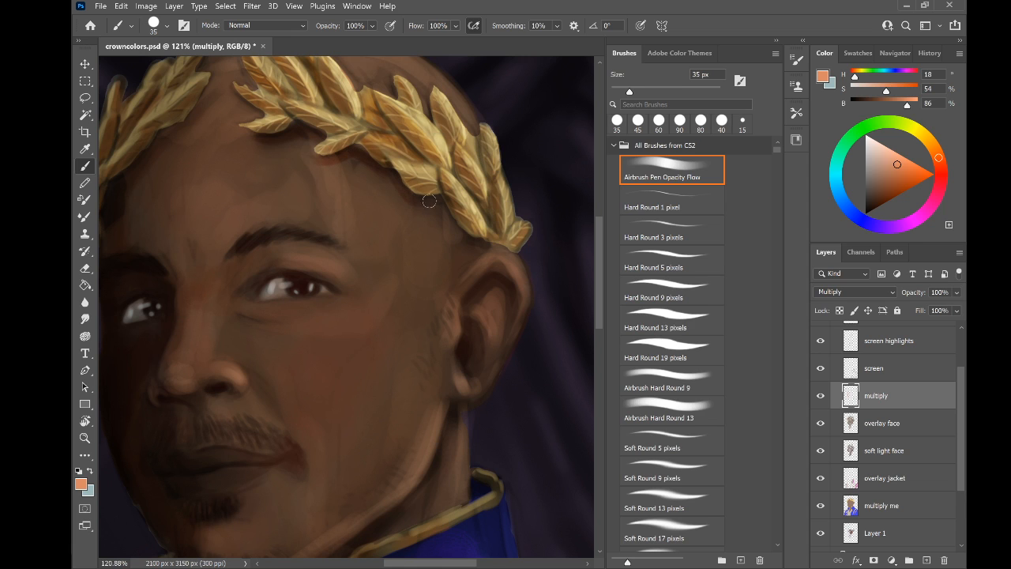
Shade the inner ear and the earlobe on the multiply layer with the brush at 45 px
{"action": "key", "text": "bracketright"}
{"action": "key", "text": "bracketright"}
{"action": "mouse_move", "coordinate": [460, 319]}
{"action": "left_mouse_down"}
{"action": "mouse_move", "coordinate": [507, 287]}
{"action": "mouse_move", "coordinate": [479, 299]}
{"action": "mouse_move", "coordinate": [487, 332]}
{"action": "left_mouse_up"}
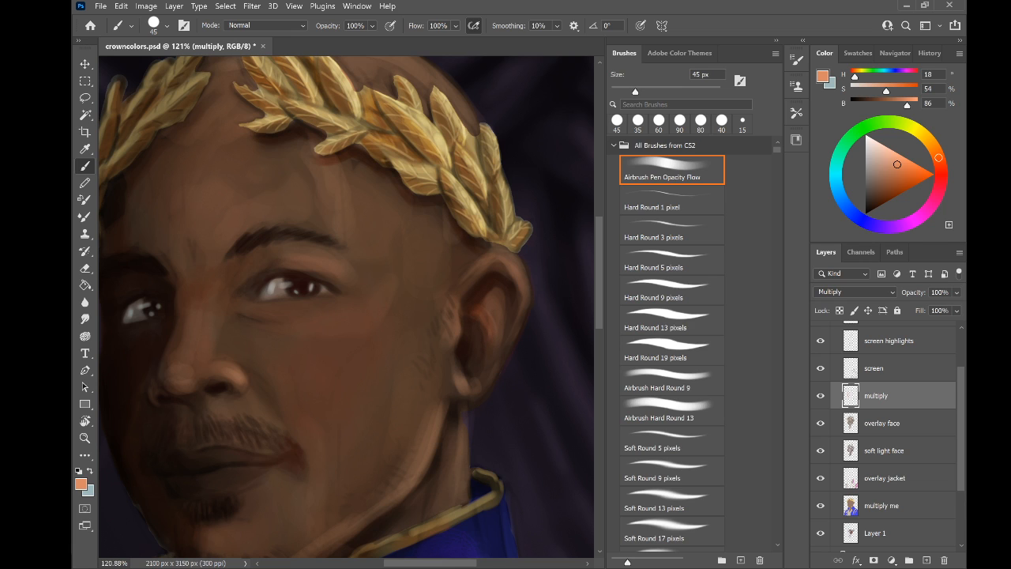
{"action": "mouse_move", "coordinate": [458, 367]}
{"action": "left_mouse_down"}
{"action": "mouse_move", "coordinate": [471, 385]}
{"action": "mouse_move", "coordinate": [458, 375]}
{"action": "left_mouse_up"}
Paint the shadow beneath the wreath branch on the face's shadowed side with the brush at about 40 px
{"action": "left_click_drag", "start_coordinate": [339, 293], "coordinate": [373, 363]}
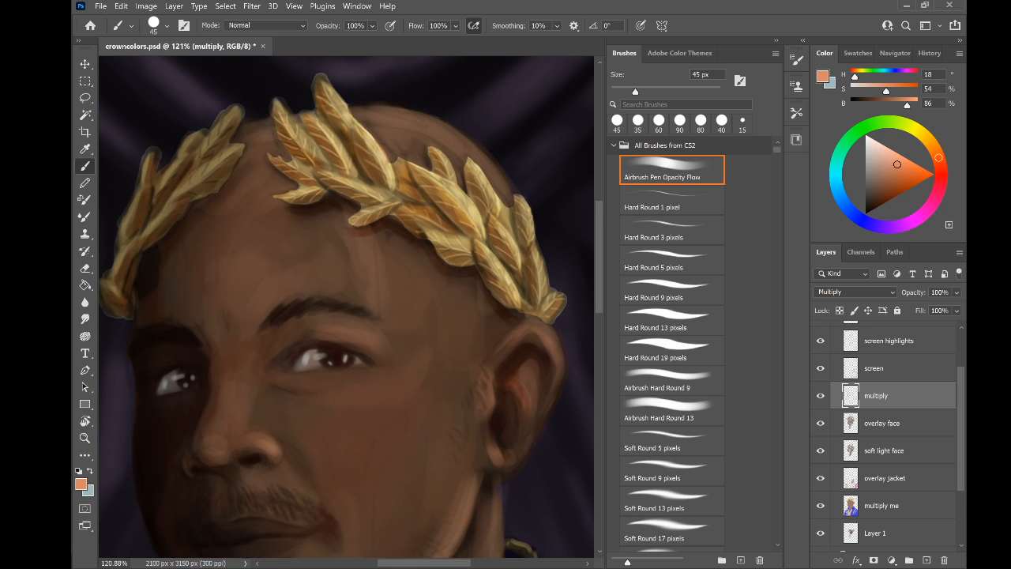
{"action": "left_click_drag", "start_coordinate": [348, 324], "coordinate": [491, 316]}
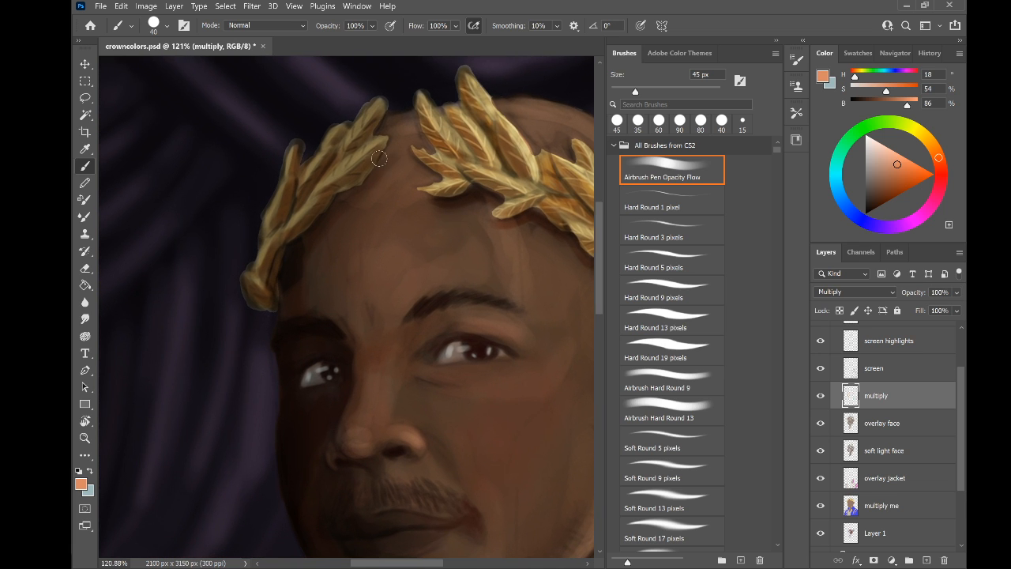
{"action": "key", "text": "bracketleft"}
{"action": "mouse_move", "coordinate": [281, 250]}
{"action": "left_mouse_down"}
{"action": "mouse_move", "coordinate": [293, 254]}
{"action": "mouse_move", "coordinate": [297, 243]}
{"action": "left_mouse_up"}
{"action": "scroll", "coordinate": [291, 323], "scroll_direction": "down", "scroll_amount": 5}
{"action": "left_click_drag", "start_coordinate": [290, 323], "coordinate": [310, 163]}
{"action": "scroll", "coordinate": [229, 206], "scroll_direction": "up", "scroll_amount": 3}
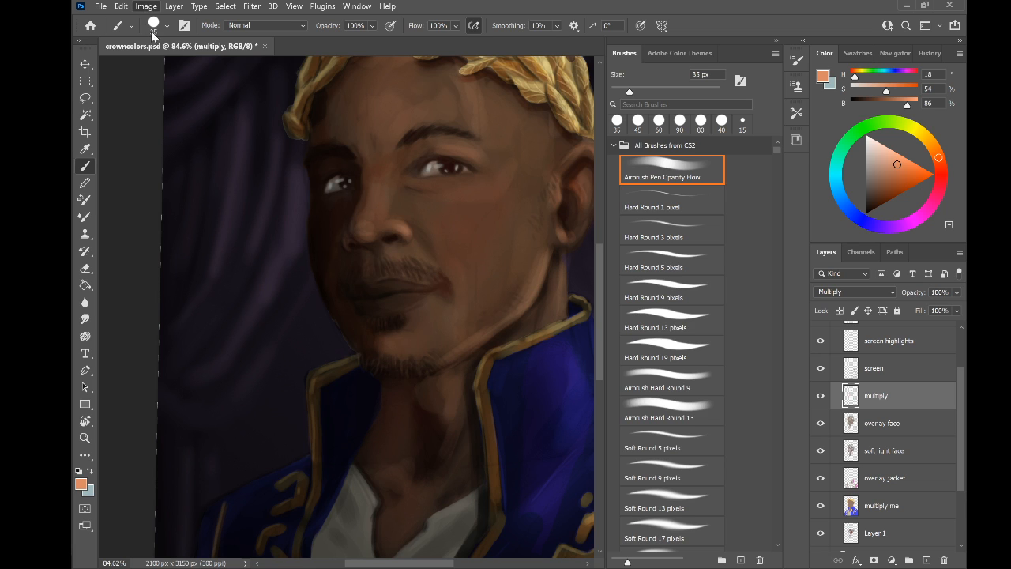
{"action": "key", "text": "i"}
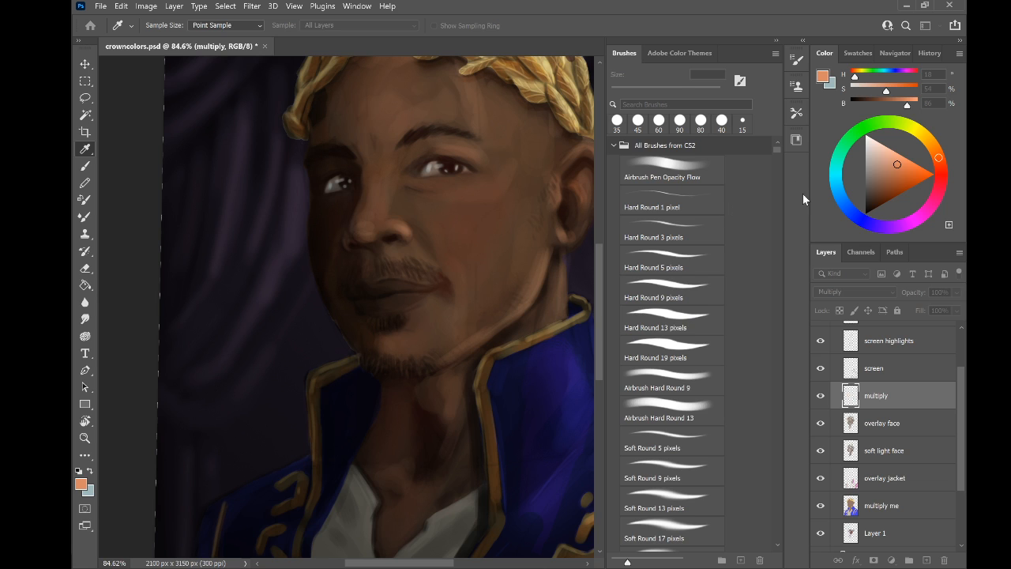
{"action": "key", "text": "b"}
{"action": "scroll", "coordinate": [287, 221], "scroll_direction": "down", "scroll_amount": 4}
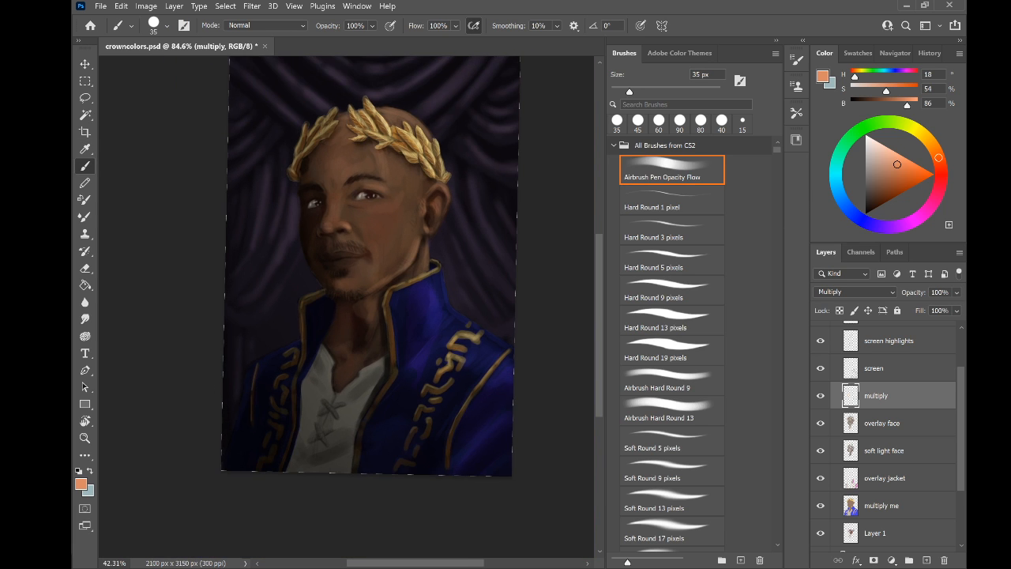
{"action": "left_click_drag", "start_coordinate": [286, 222], "coordinate": [259, 194]}
{"action": "scroll", "coordinate": [266, 182], "scroll_direction": "up", "scroll_amount": 3}
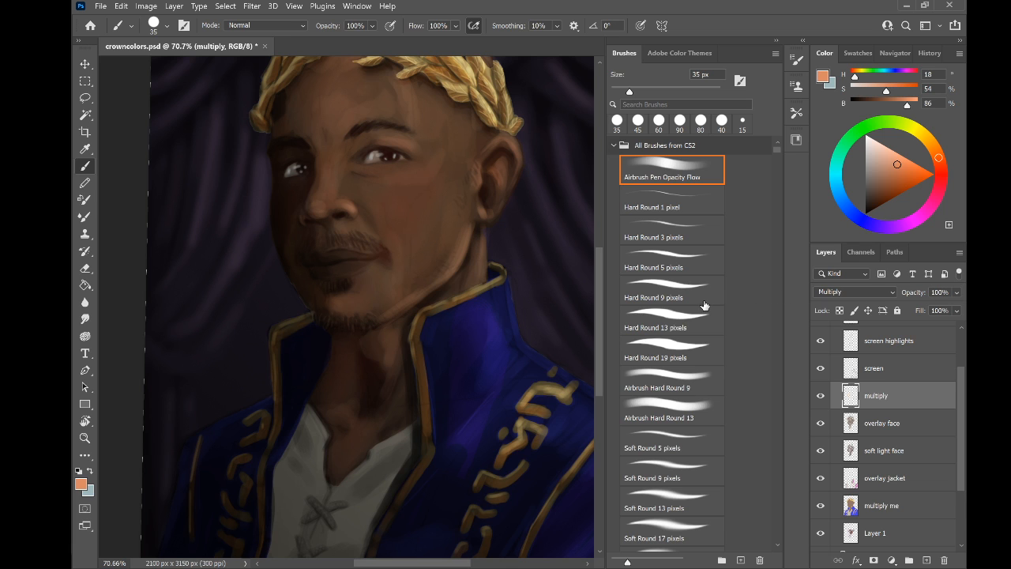
Toggle the Gradient Map 1 adjustment layer to compare its effect on the whole portrait, leaving it shown
{"action": "scroll", "coordinate": [875, 380], "scroll_direction": "up", "scroll_amount": 2}
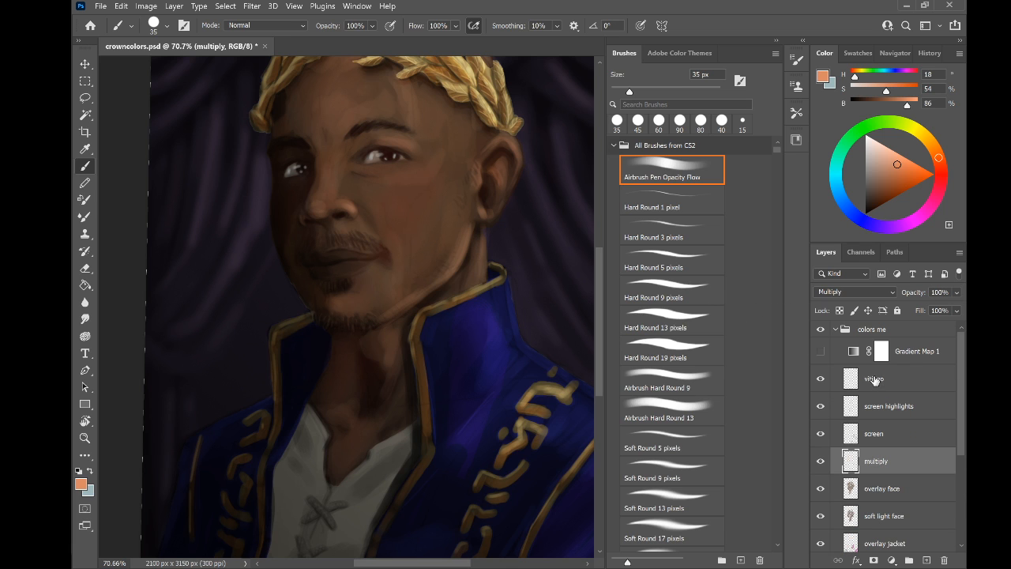
{"action": "left_click", "coordinate": [820, 352]}
{"action": "left_click", "coordinate": [820, 352]}
{"action": "key", "text": "ctrl+0"}
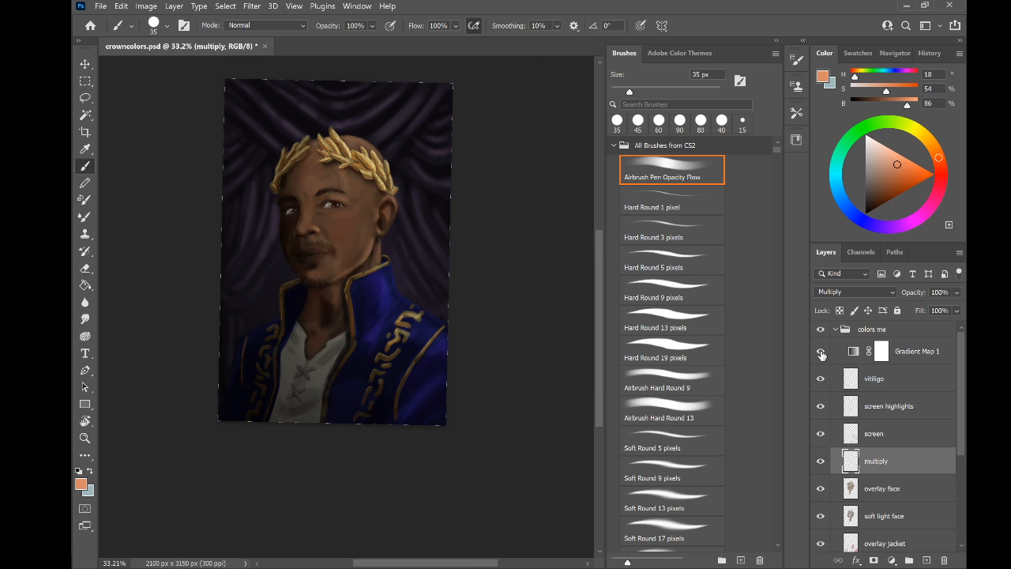
{"action": "left_click", "coordinate": [820, 352]}
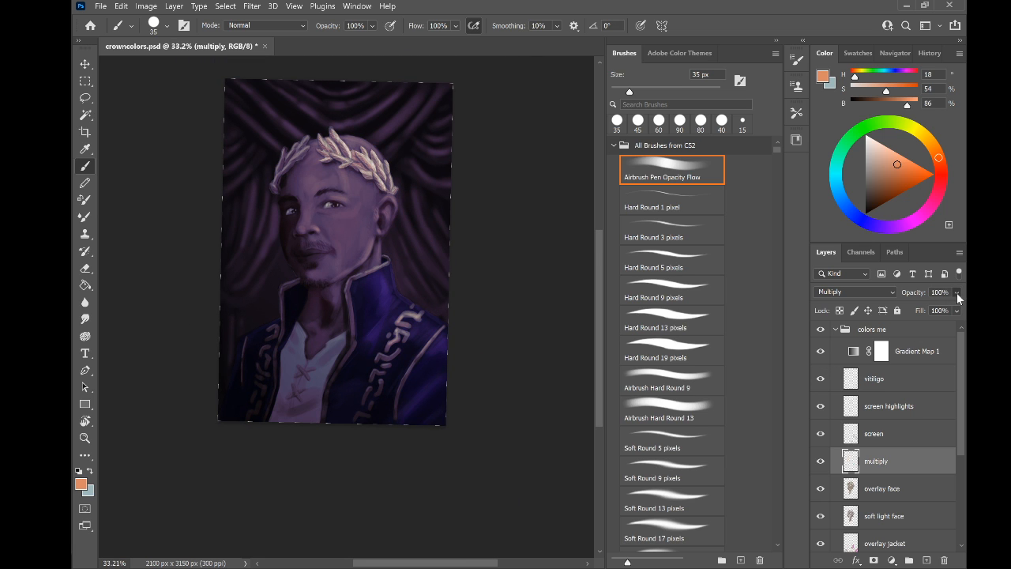
Lower the Gradient Map 1 layer's opacity to 9% and hide the layer
{"action": "left_click", "coordinate": [916, 354]}
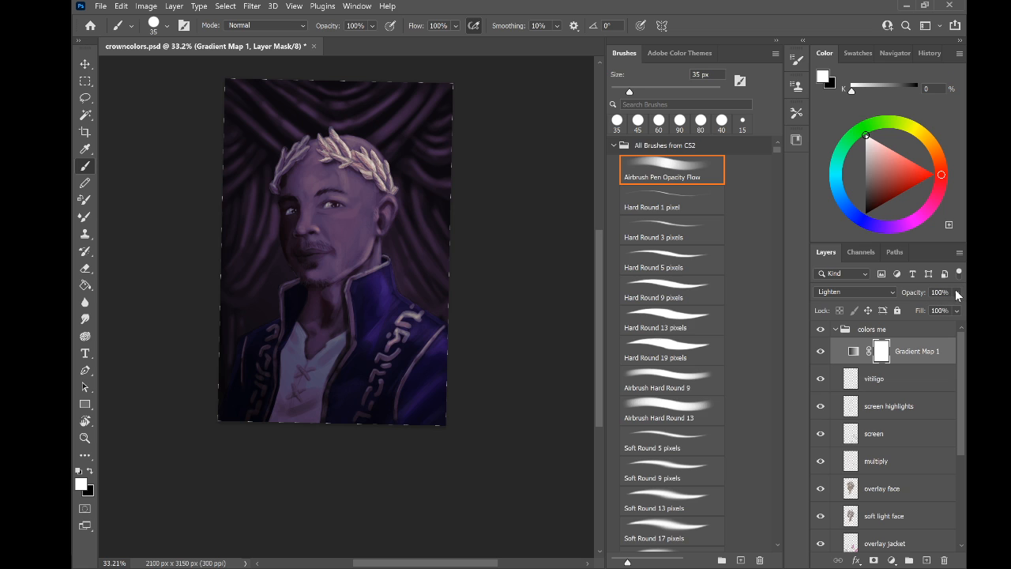
{"action": "left_click", "coordinate": [956, 293]}
{"action": "left_click", "coordinate": [914, 308]}
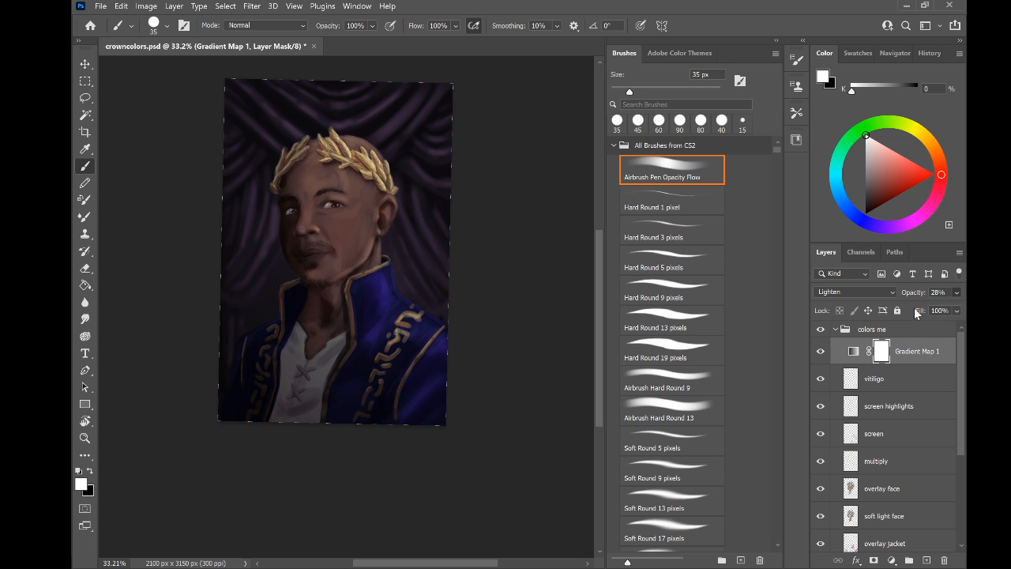
{"action": "mouse_move", "coordinate": [901, 307]}
{"action": "left_mouse_down"}
{"action": "mouse_move", "coordinate": [947, 313]}
{"action": "mouse_move", "coordinate": [901, 308]}
{"action": "left_mouse_up"}
{"action": "left_click", "coordinate": [820, 351]}
Select the screen highlights layer and set the foreground color to muted pink H 328, S 29, B 74
{"action": "scroll", "coordinate": [290, 186], "scroll_direction": "up", "scroll_amount": 1}
{"action": "scroll", "coordinate": [273, 224], "scroll_direction": "up", "scroll_amount": 2}
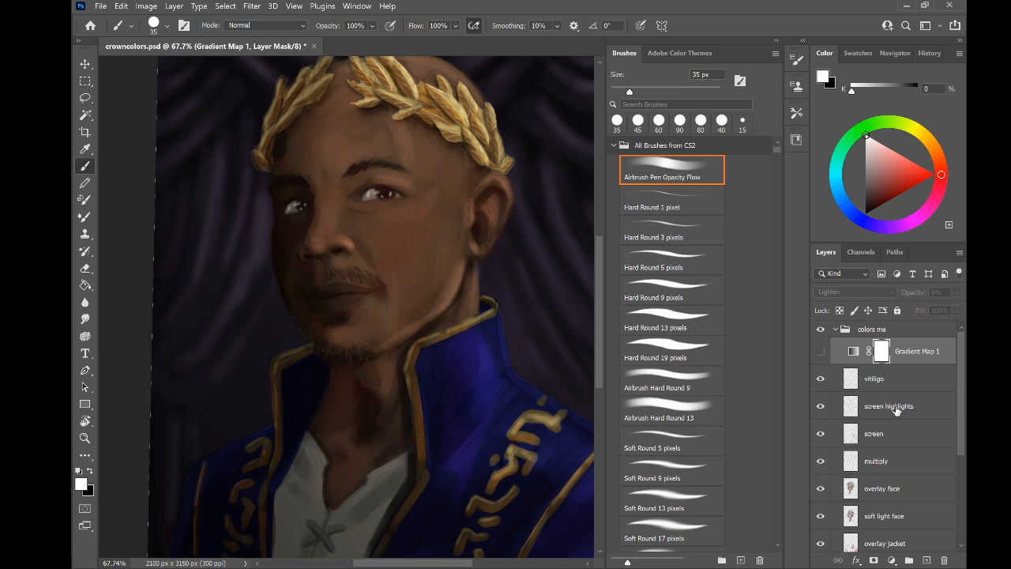
{"action": "left_click", "coordinate": [895, 407]}
{"action": "left_click", "coordinate": [895, 407]}
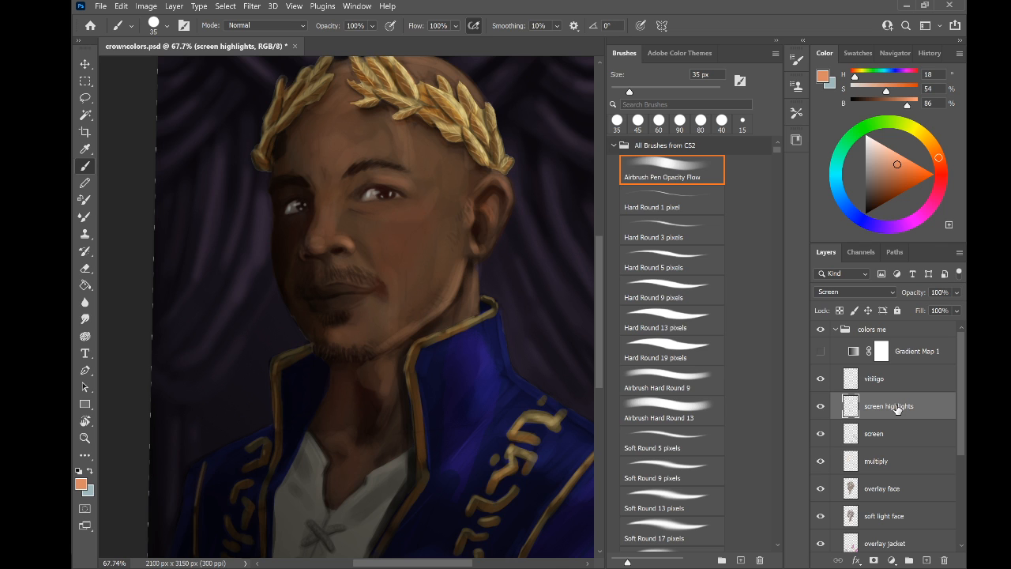
{"action": "scroll", "coordinate": [346, 306], "scroll_direction": "down", "scroll_amount": 5}
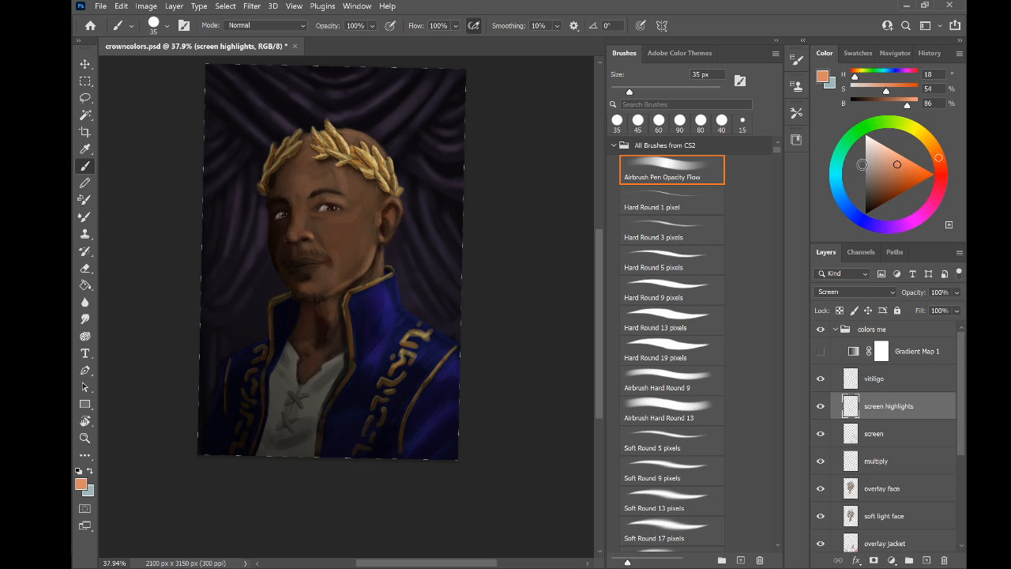
{"action": "left_click_drag", "start_coordinate": [928, 209], "coordinate": [933, 202]}
{"action": "left_click_drag", "start_coordinate": [907, 168], "coordinate": [880, 164]}
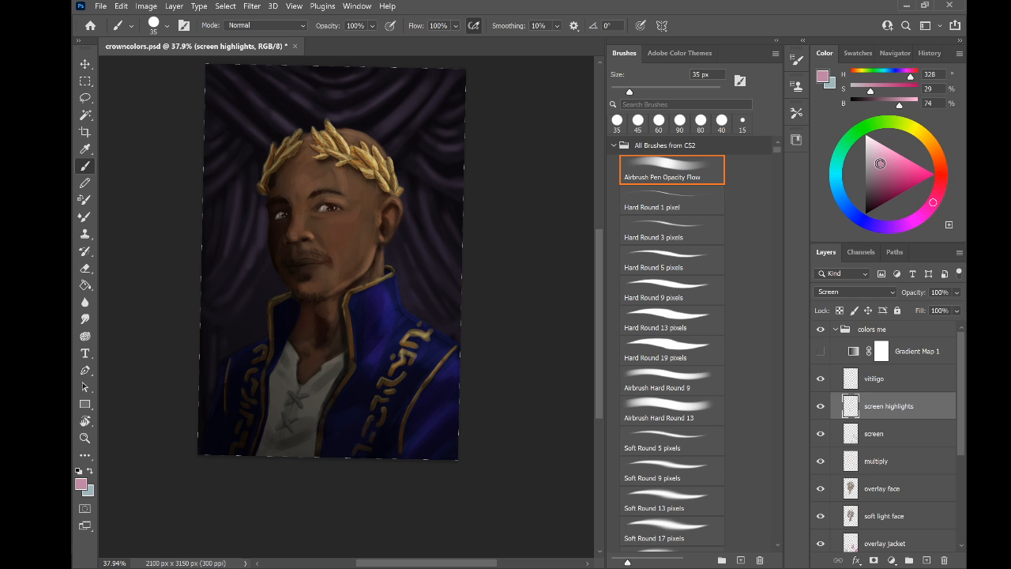
Try a pink stroke over the forehead with the brush at 150 px and undo it
{"action": "key", "text": "bracketright"}
{"action": "key", "text": "bracketright"}
{"action": "key", "text": "bracketright"}
{"action": "key", "text": "bracketright"}
{"action": "key", "text": "bracketright"}
{"action": "key", "text": "bracketright"}
{"action": "key", "text": "bracketright"}
{"action": "key", "text": "bracketright"}
{"action": "key", "text": "bracketright"}
{"action": "key", "text": "bracketright"}
{"action": "mouse_move", "coordinate": [352, 193]}
{"action": "left_mouse_down"}
{"action": "mouse_move", "coordinate": [350, 280]}
{"action": "mouse_move", "coordinate": [351, 140]}
{"action": "mouse_move", "coordinate": [375, 167]}
{"action": "mouse_move", "coordinate": [389, 222]}
{"action": "mouse_move", "coordinate": [351, 270]}
{"action": "mouse_move", "coordinate": [307, 166]}
{"action": "left_mouse_up"}
{"action": "key", "text": "ctrl+z"}
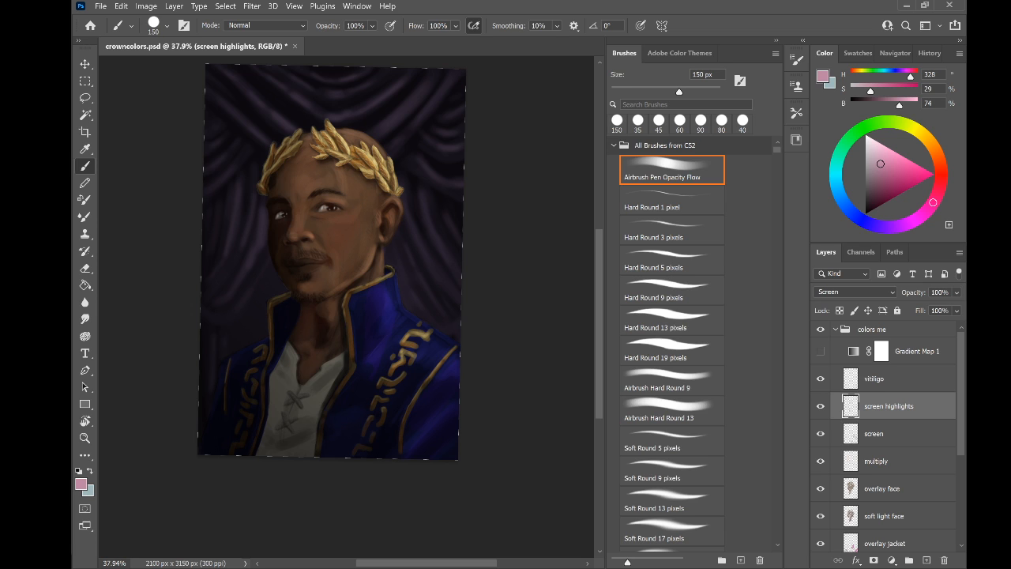
Reset the canvas rotation so the portrait stands upright, and return to the Brush
{"action": "scroll", "coordinate": [323, 199], "scroll_direction": "down", "scroll_amount": 2}
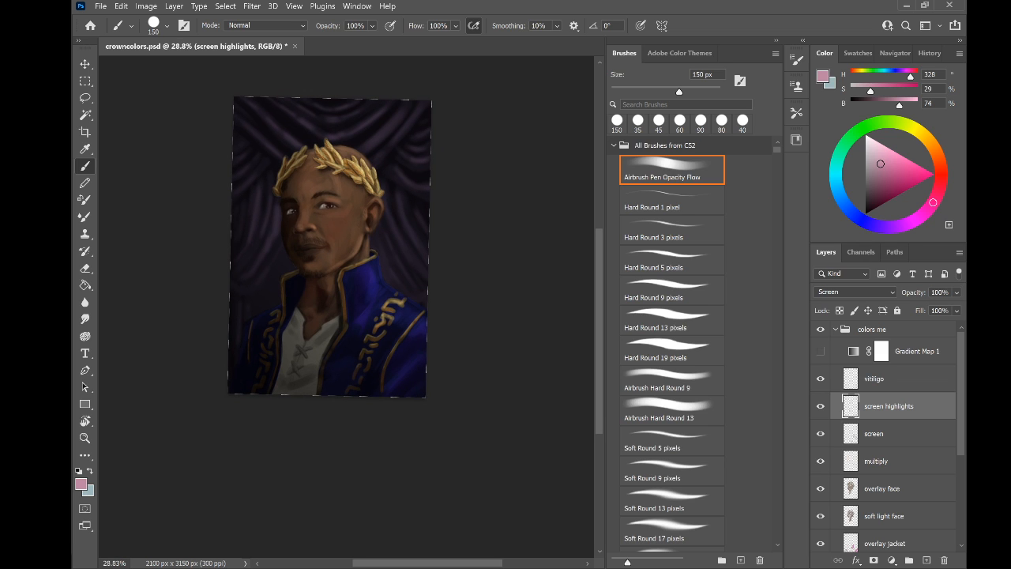
{"action": "key", "text": "r"}
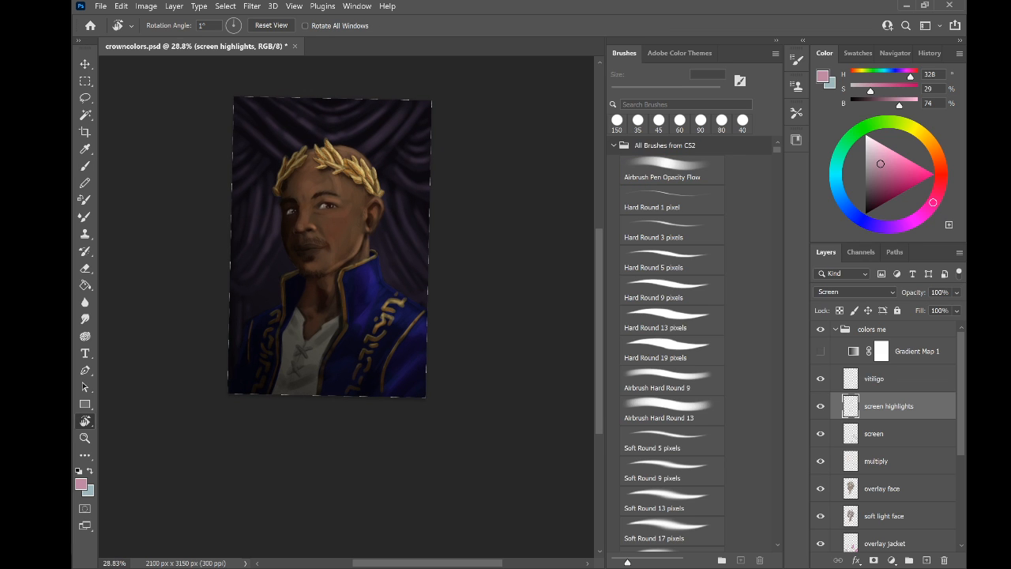
{"action": "key", "text": "Escape"}
{"action": "key", "text": "b"}
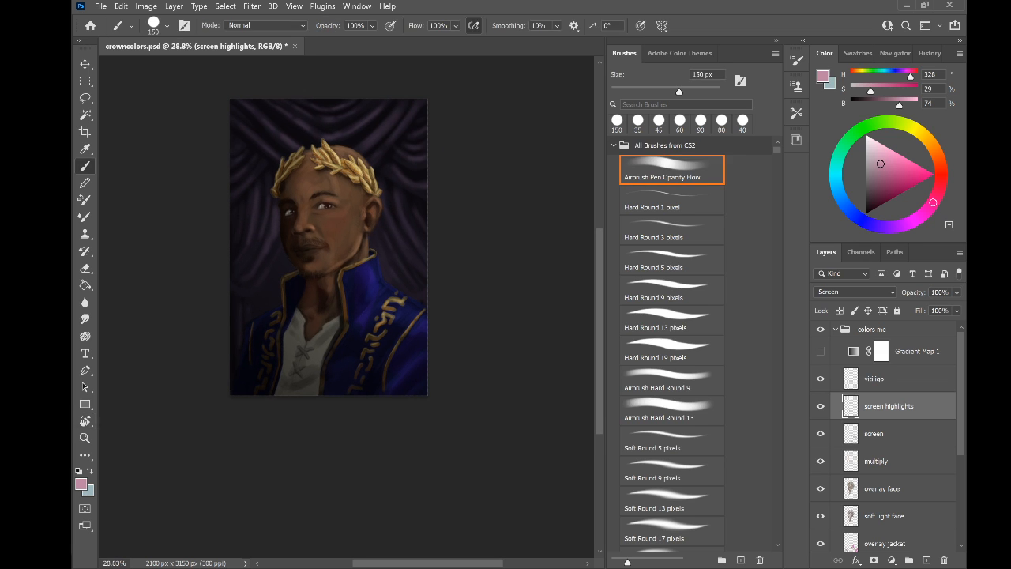
Paint a pink highlight along the bridge and tip of the nose with the brush at 80 px
{"action": "scroll", "coordinate": [292, 197], "scroll_direction": "up", "scroll_amount": 3}
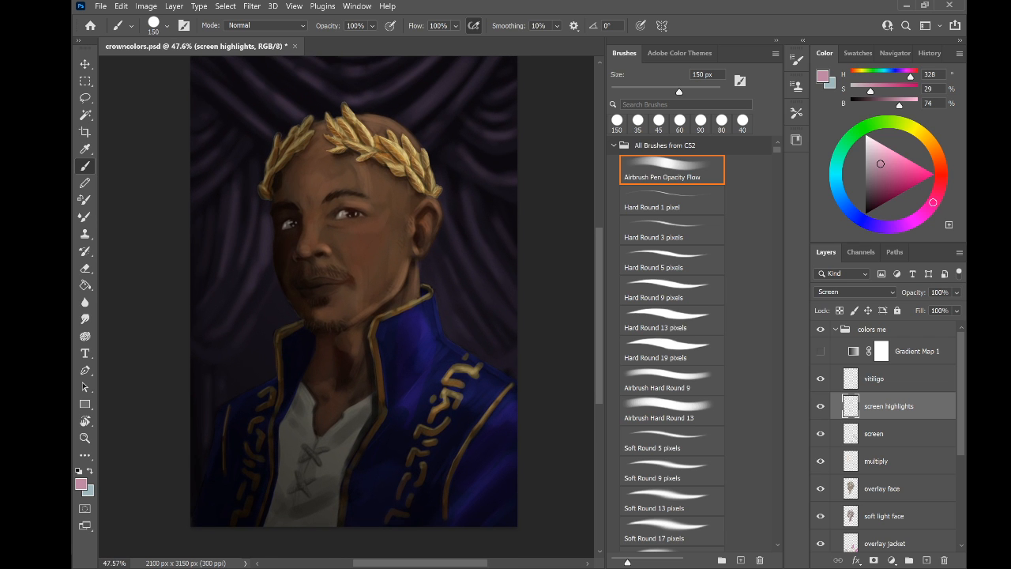
{"action": "key", "text": "bracketleft"}
{"action": "key", "text": "bracketleft"}
{"action": "key", "text": "bracketleft"}
{"action": "key", "text": "bracketleft"}
{"action": "left_click", "coordinate": [325, 248]}
{"action": "left_click_drag", "start_coordinate": [318, 242], "coordinate": [317, 226]}
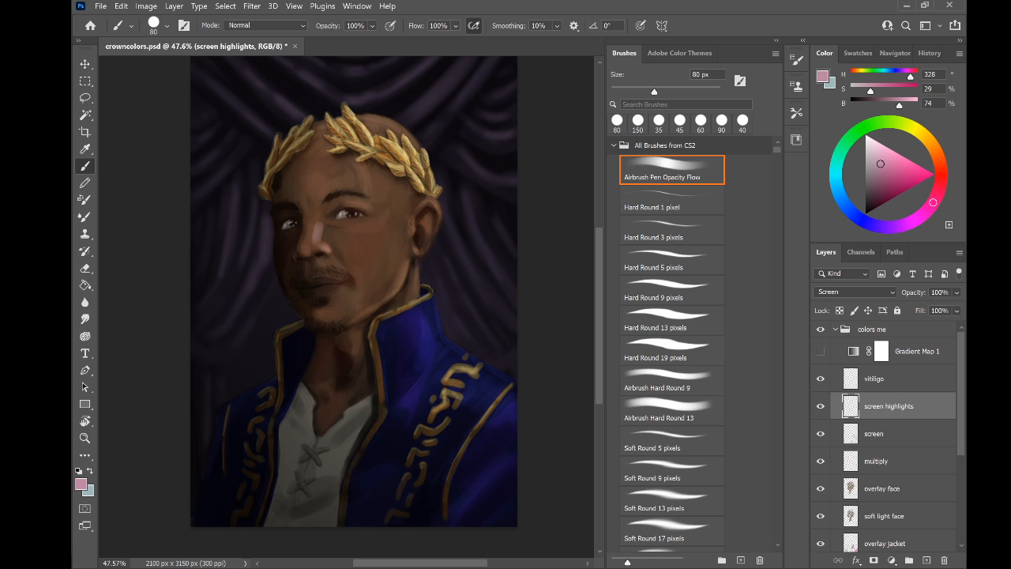
Paint a broad pink highlight from the jaw up the cheek and temple to the wreath with the brush at 175 px
{"action": "key", "text": "bracketright"}
{"action": "key", "text": "bracketright"}
{"action": "key", "text": "bracketright"}
{"action": "key", "text": "bracketright"}
{"action": "key", "text": "bracketright"}
{"action": "mouse_move", "coordinate": [389, 293]}
{"action": "left_mouse_down"}
{"action": "mouse_move", "coordinate": [403, 203]}
{"action": "mouse_move", "coordinate": [367, 173]}
{"action": "left_mouse_up"}
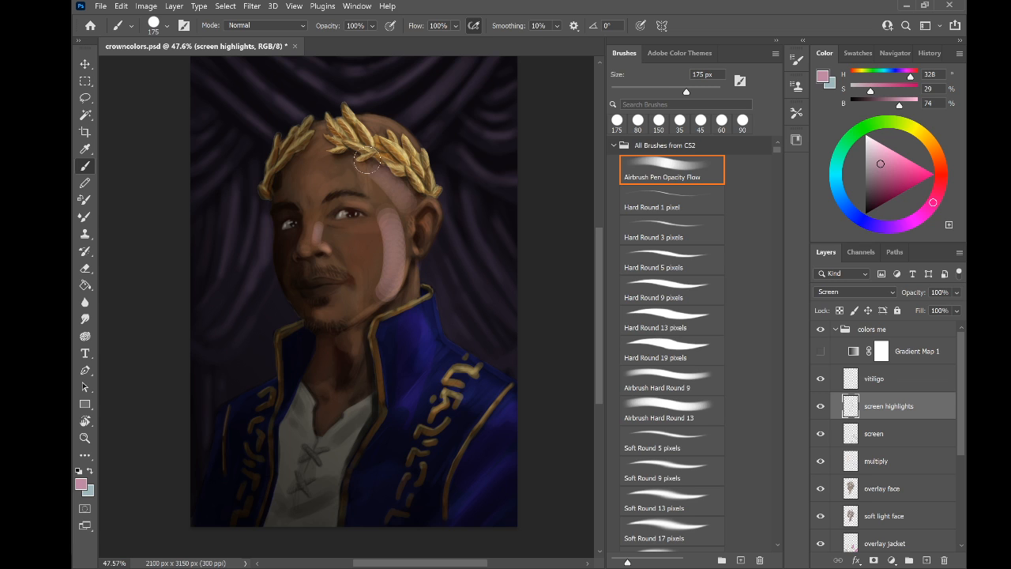
Extend the pink highlights over the top of the head, the wreath and the ear with 150 px and 125 px brushes
{"action": "key", "text": "bracketleft"}
{"action": "left_click_drag", "start_coordinate": [406, 138], "coordinate": [382, 126]}
{"action": "mouse_move", "coordinate": [427, 218]}
{"action": "left_mouse_down"}
{"action": "mouse_move", "coordinate": [436, 204]}
{"action": "mouse_move", "coordinate": [371, 172]}
{"action": "mouse_move", "coordinate": [359, 130]}
{"action": "left_mouse_up"}
{"action": "key", "text": "bracketleft"}
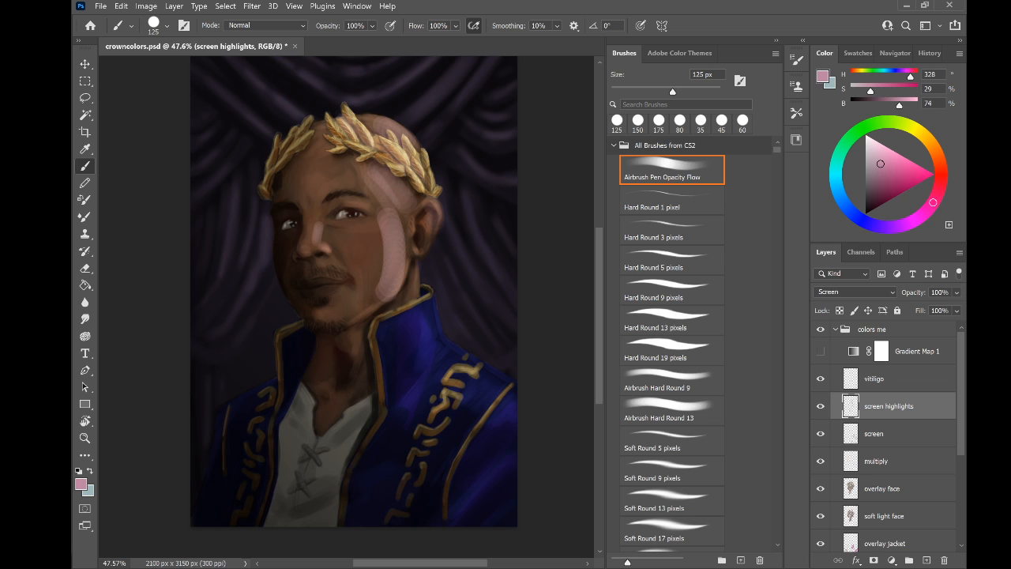
Paint pink highlights on the jacket's collar and shoulder, with the brush at 175 px and enlarged to 250 px
{"action": "key", "text": "bracketright"}
{"action": "key", "text": "bracketright"}
{"action": "mouse_move", "coordinate": [419, 339]}
{"action": "left_mouse_down"}
{"action": "mouse_move", "coordinate": [420, 351]}
{"action": "mouse_move", "coordinate": [418, 316]}
{"action": "left_mouse_up"}
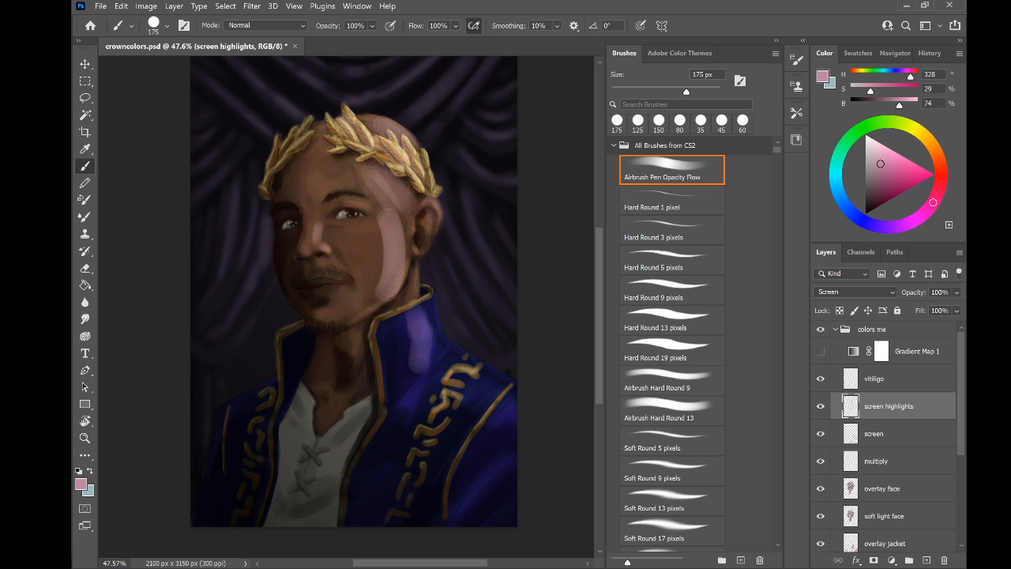
{"action": "mouse_move", "coordinate": [446, 356]}
{"action": "left_mouse_down"}
{"action": "mouse_move", "coordinate": [510, 417]}
{"action": "mouse_move", "coordinate": [467, 416]}
{"action": "mouse_move", "coordinate": [407, 324]}
{"action": "left_mouse_up"}
{"action": "key", "text": "bracketright"}
{"action": "key", "text": "bracketright"}
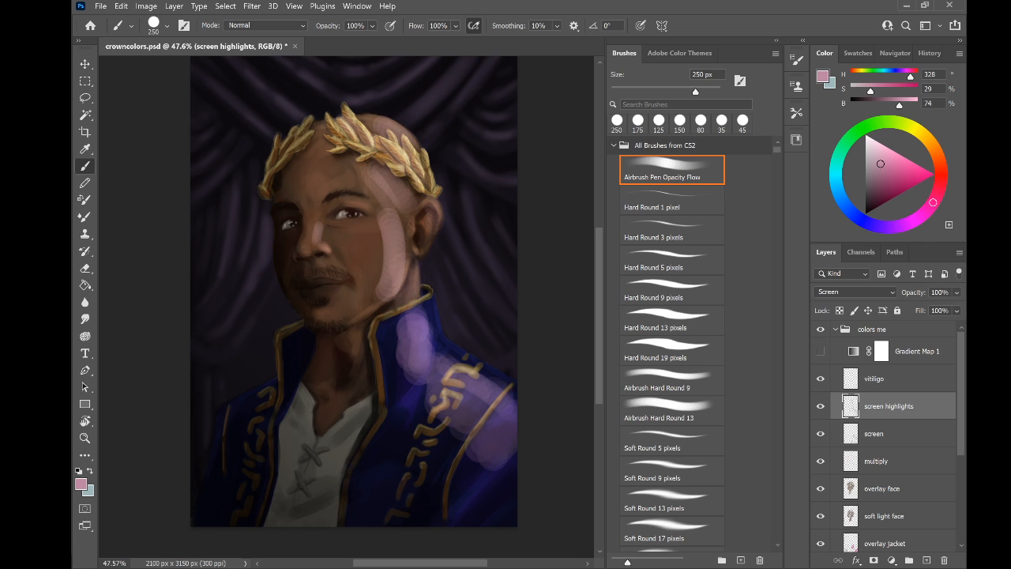
Try soft pink highlights along the jacket's darker shoulder, reducing the brush to 90 px
{"action": "left_click_drag", "start_coordinate": [272, 381], "coordinate": [207, 434]}
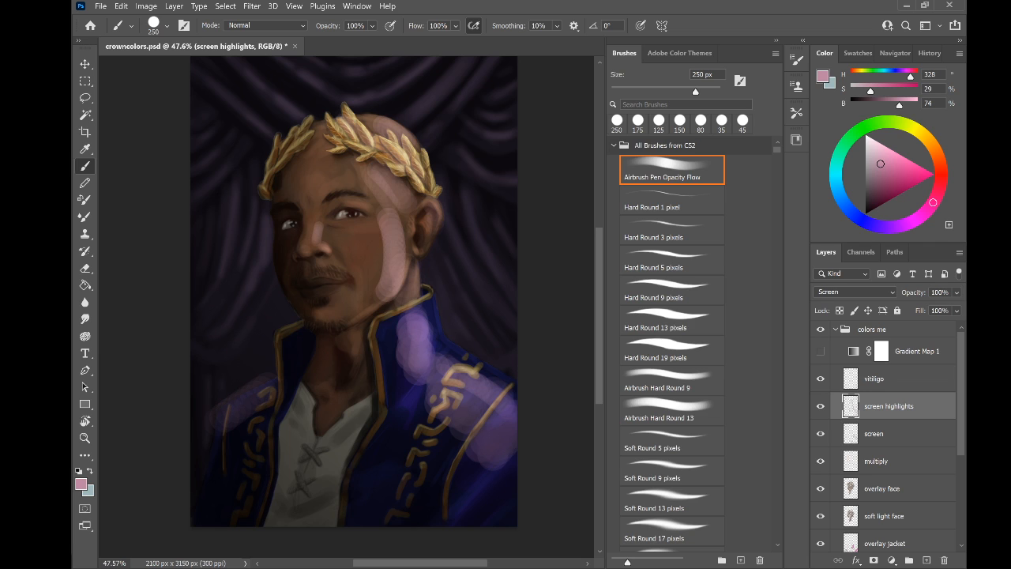
{"action": "key", "text": "ctrl+z"}
{"action": "key", "text": "bracketleft"}
{"action": "key", "text": "bracketleft"}
{"action": "key", "text": "bracketleft"}
{"action": "key", "text": "bracketleft"}
{"action": "key", "text": "bracketleft"}
{"action": "key", "text": "bracketleft"}
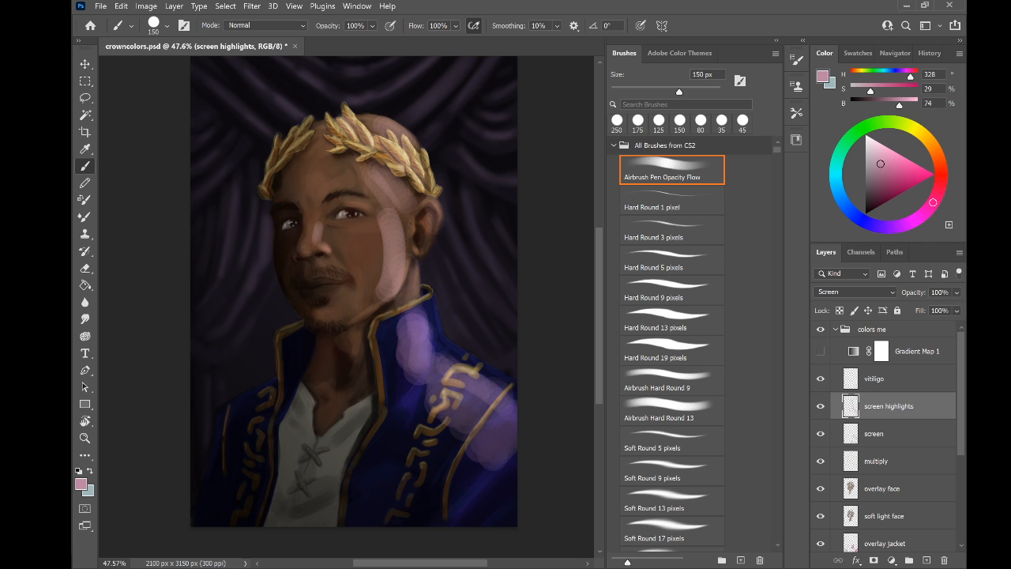
{"action": "left_click_drag", "start_coordinate": [203, 420], "coordinate": [213, 413]}
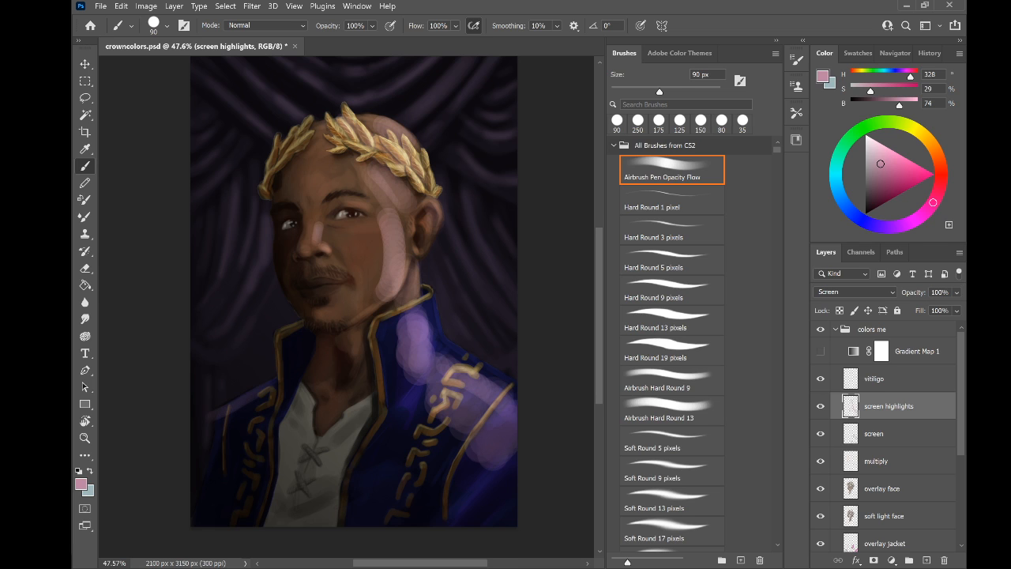
{"action": "scroll", "coordinate": [277, 232], "scroll_direction": "down", "scroll_amount": 2}
{"action": "left_click_drag", "start_coordinate": [277, 231], "coordinate": [278, 225]}
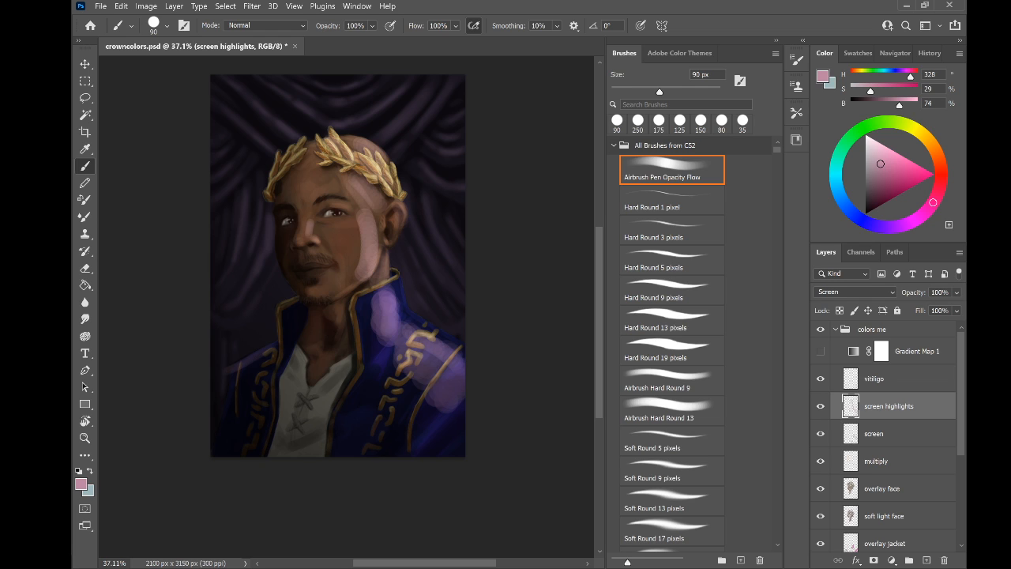
Erase all highlights from the face and jacket on the screen highlights layer with an eraser up to 1100 px, then return to the brush
{"action": "key", "text": "bracketright"}
{"action": "key", "text": "bracketright"}
{"action": "key", "text": "bracketright"}
{"action": "key", "text": "bracketright"}
{"action": "key", "text": "bracketright"}
{"action": "key", "text": "bracketright"}
{"action": "key", "text": "bracketright"}
{"action": "key", "text": "bracketright"}
{"action": "key", "text": "bracketright"}
{"action": "key", "text": "bracketright"}
{"action": "key", "text": "bracketright"}
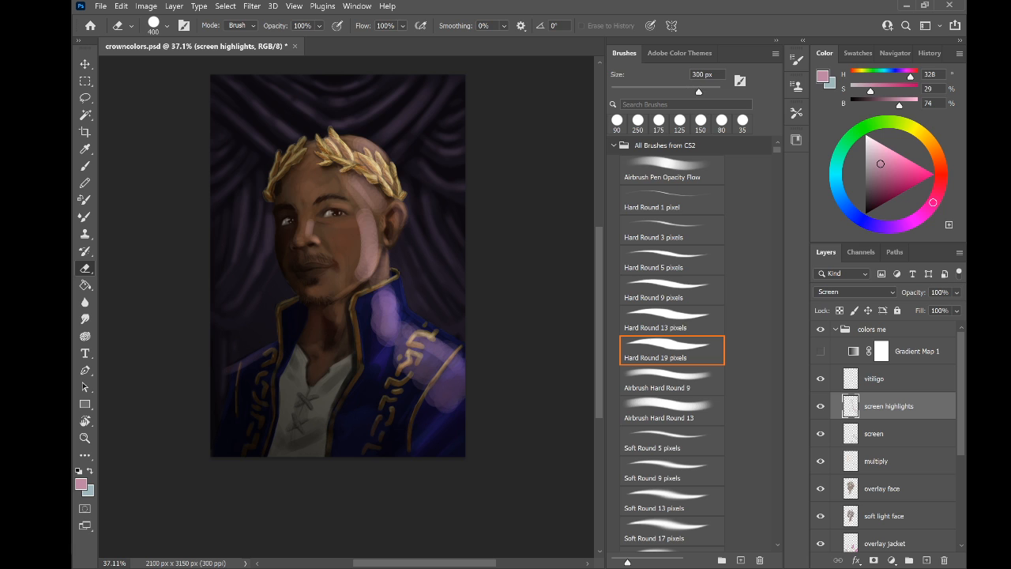
{"action": "mouse_move", "coordinate": [347, 145]}
{"action": "left_mouse_down"}
{"action": "mouse_move", "coordinate": [419, 327]}
{"action": "mouse_move", "coordinate": [322, 322]}
{"action": "left_mouse_up"}
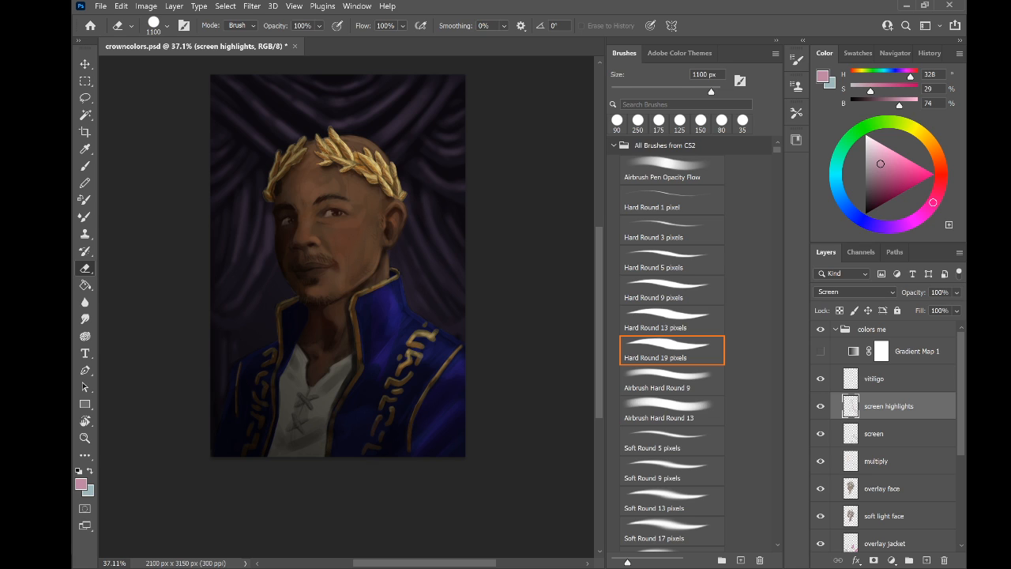
{"action": "left_click_drag", "start_coordinate": [374, 155], "coordinate": [410, 376]}
{"action": "key", "text": "bracketleft"}
{"action": "key", "text": "bracketleft"}
{"action": "key", "text": "bracketleft"}
{"action": "key", "text": "bracketleft"}
{"action": "key", "text": "bracketleft"}
{"action": "key", "text": "bracketleft"}
{"action": "key", "text": "bracketleft"}
{"action": "key", "text": "bracketleft"}
{"action": "key", "text": "bracketleft"}
{"action": "key", "text": "bracketleft"}
{"action": "key", "text": "bracketleft"}
{"action": "key", "text": "bracketleft"}
{"action": "key", "text": "bracketleft"}
{"action": "key", "text": "b"}
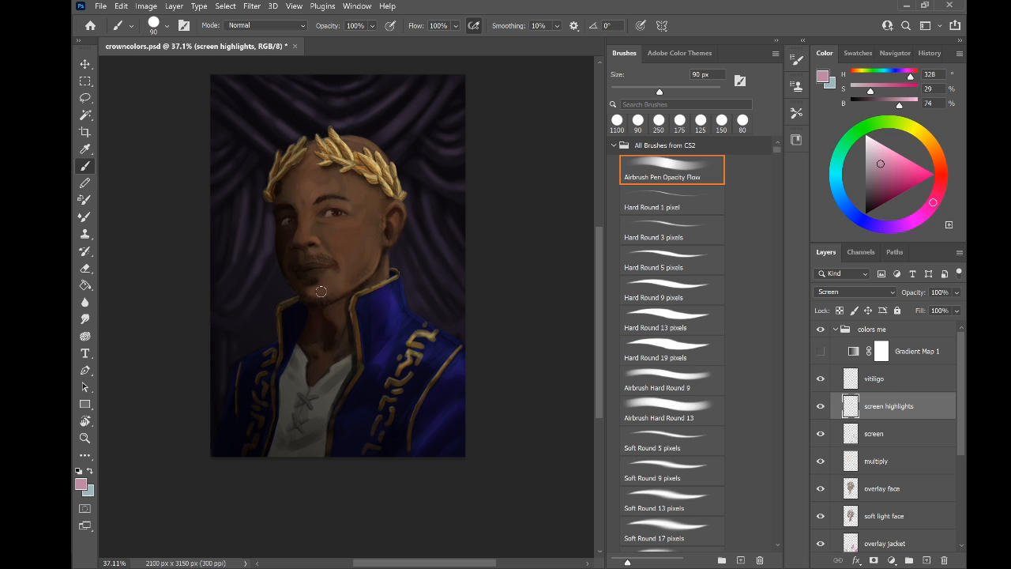
Paint a thin pink rim highlight along the ear's outer edge with the airbrush at 35 px
{"action": "scroll", "coordinate": [324, 155], "scroll_direction": "up", "scroll_amount": 8}
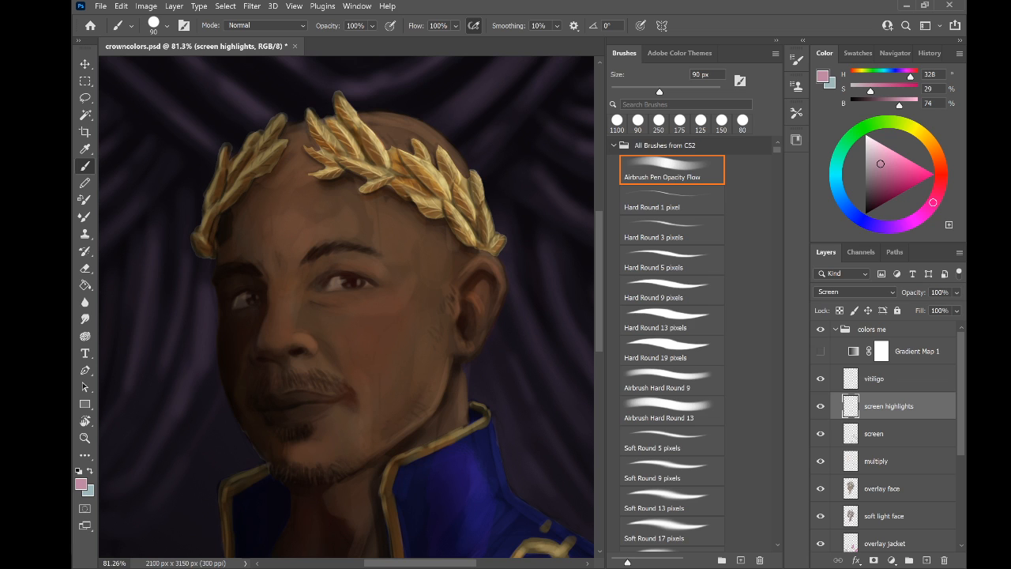
{"action": "scroll", "coordinate": [312, 186], "scroll_direction": "down", "scroll_amount": 8}
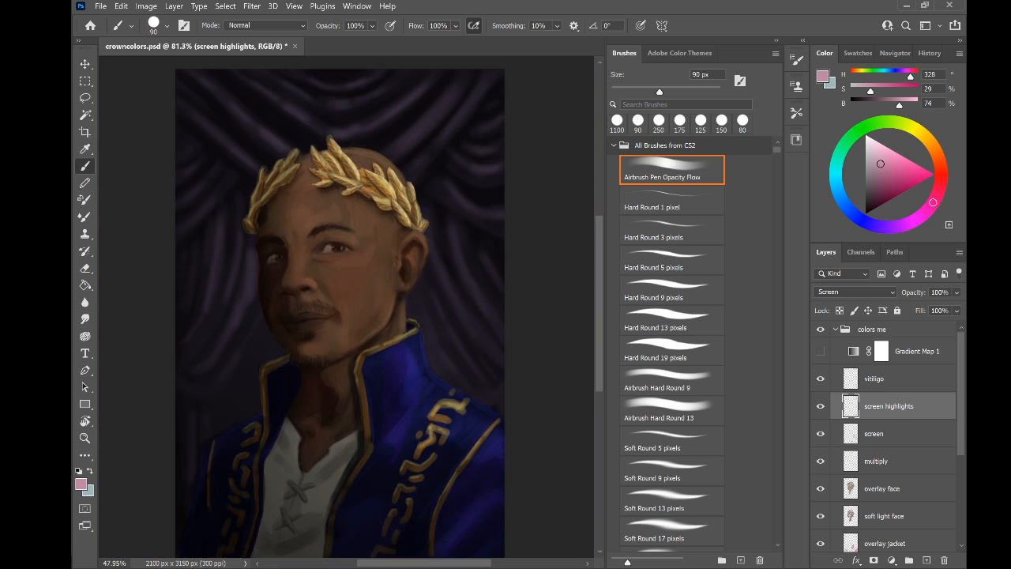
{"action": "left_click_drag", "start_coordinate": [332, 260], "coordinate": [345, 319]}
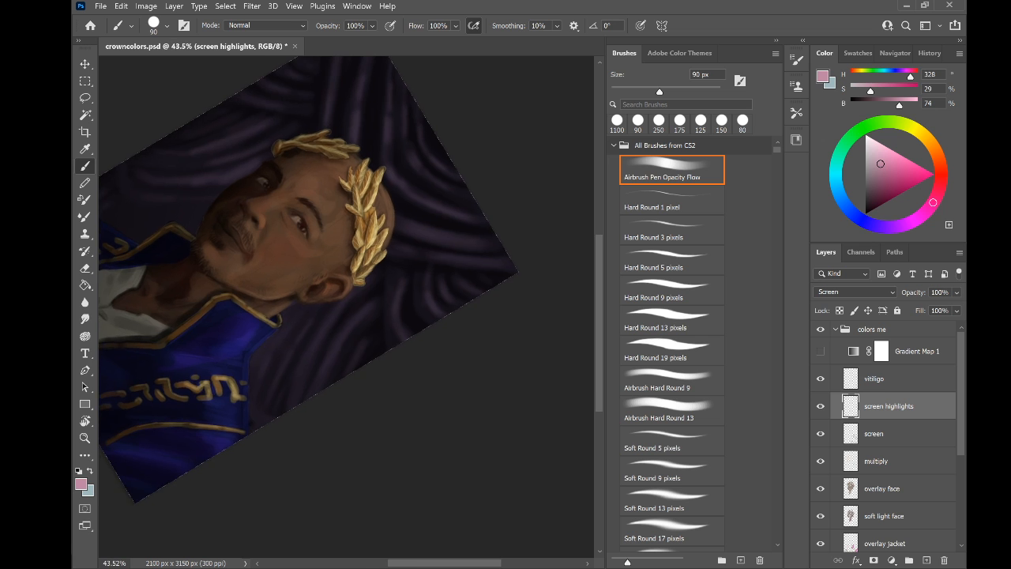
{"action": "scroll", "coordinate": [316, 237], "scroll_direction": "up", "scroll_amount": 8}
{"action": "scroll", "coordinate": [316, 205], "scroll_direction": "up", "scroll_amount": 4}
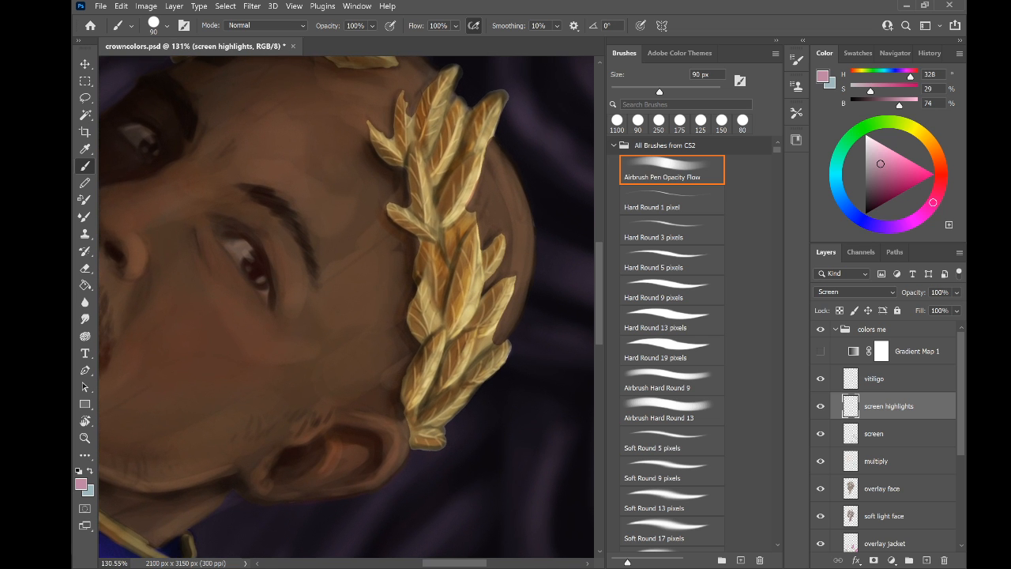
{"action": "scroll", "coordinate": [332, 213], "scroll_direction": "down", "scroll_amount": 5}
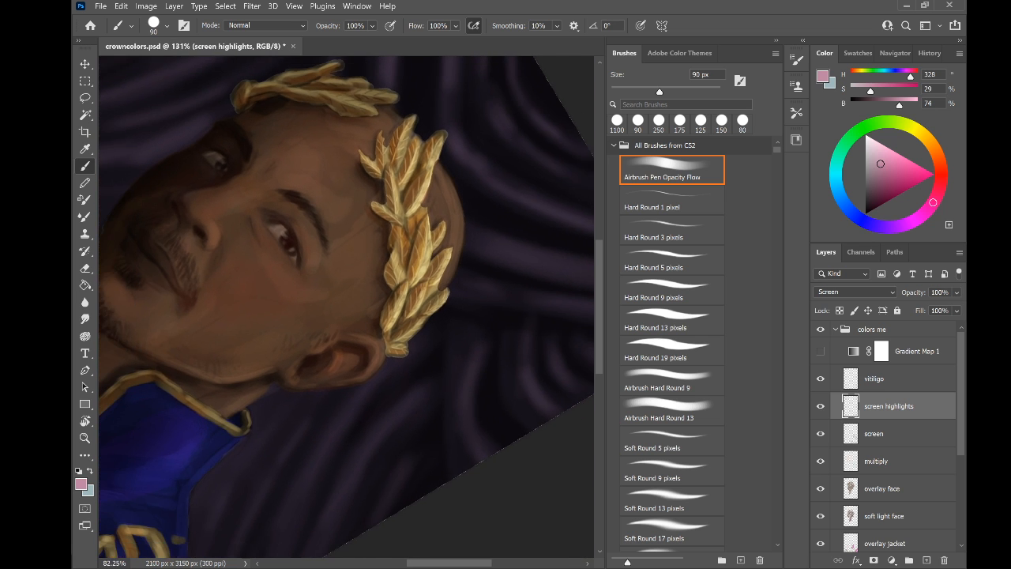
{"action": "scroll", "coordinate": [332, 237], "scroll_direction": "down", "scroll_amount": 4}
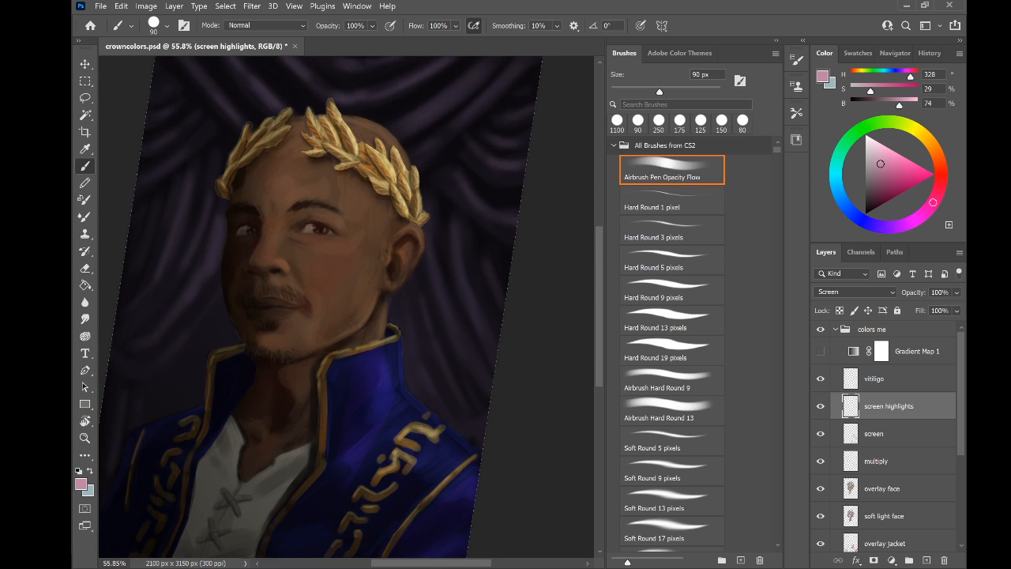
{"action": "scroll", "coordinate": [332, 300], "scroll_direction": "up", "scroll_amount": 4}
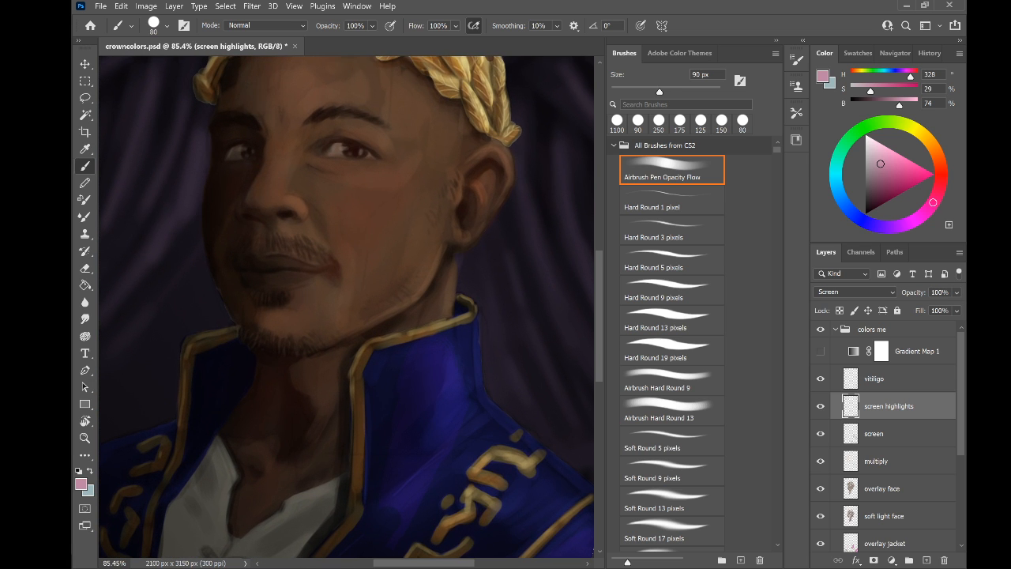
{"action": "key", "text": "bracketleft"}
{"action": "key", "text": "bracketleft"}
{"action": "key", "text": "bracketleft"}
{"action": "key", "text": "bracketleft"}
{"action": "key", "text": "bracketleft"}
{"action": "left_click_drag", "start_coordinate": [509, 166], "coordinate": [510, 181]}
{"action": "key", "text": "bracketleft"}
{"action": "mouse_move", "coordinate": [494, 147]}
{"action": "left_mouse_down"}
{"action": "mouse_move", "coordinate": [510, 168]}
{"action": "mouse_move", "coordinate": [507, 186]}
{"action": "mouse_move", "coordinate": [510, 162]}
{"action": "mouse_move", "coordinate": [498, 209]}
{"action": "left_mouse_up"}
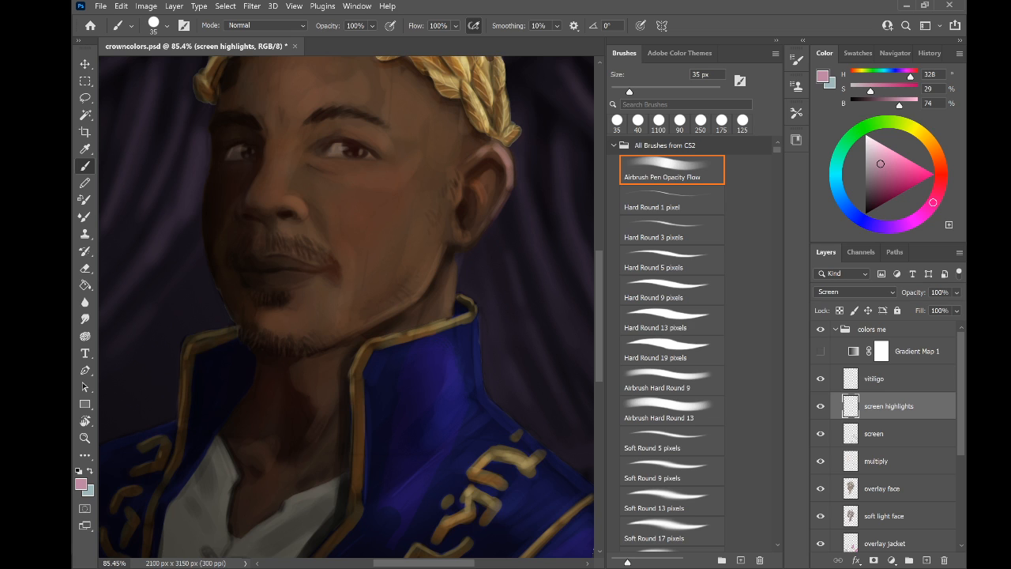
Try soft pink highlights beside the eye and along the jaw, enlarging the brush to 150 px
{"action": "key", "text": "bracketright"}
{"action": "key", "text": "bracketright"}
{"action": "key", "text": "bracketright"}
{"action": "key", "text": "bracketright"}
{"action": "key", "text": "bracketright"}
{"action": "left_click", "coordinate": [384, 143]}
{"action": "key", "text": "bracketright"}
{"action": "key", "text": "bracketright"}
{"action": "left_click", "coordinate": [367, 135]}
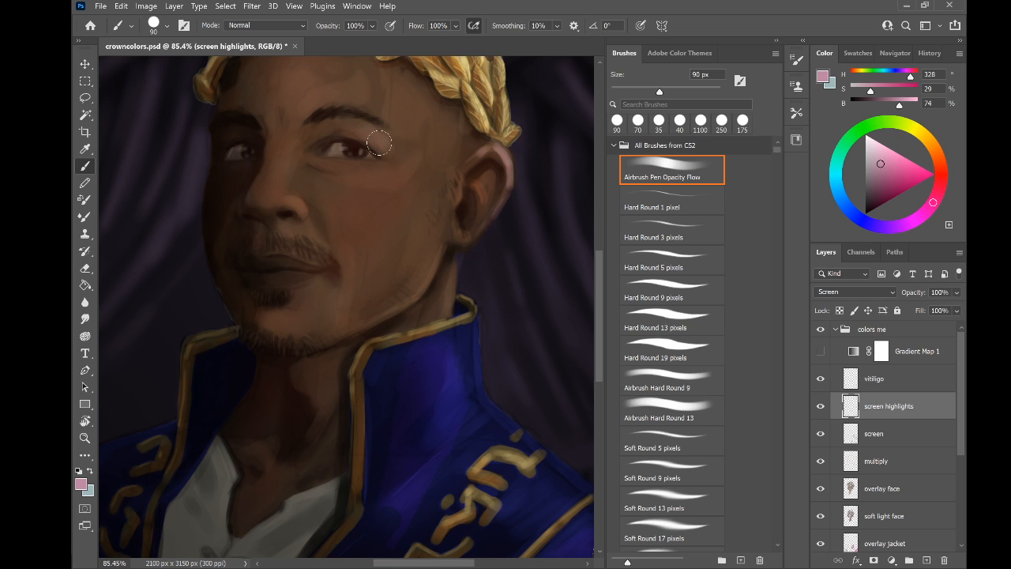
{"action": "key", "text": "bracketright"}
{"action": "key", "text": "bracketright"}
{"action": "key", "text": "bracketright"}
{"action": "left_click_drag", "start_coordinate": [425, 261], "coordinate": [377, 310]}
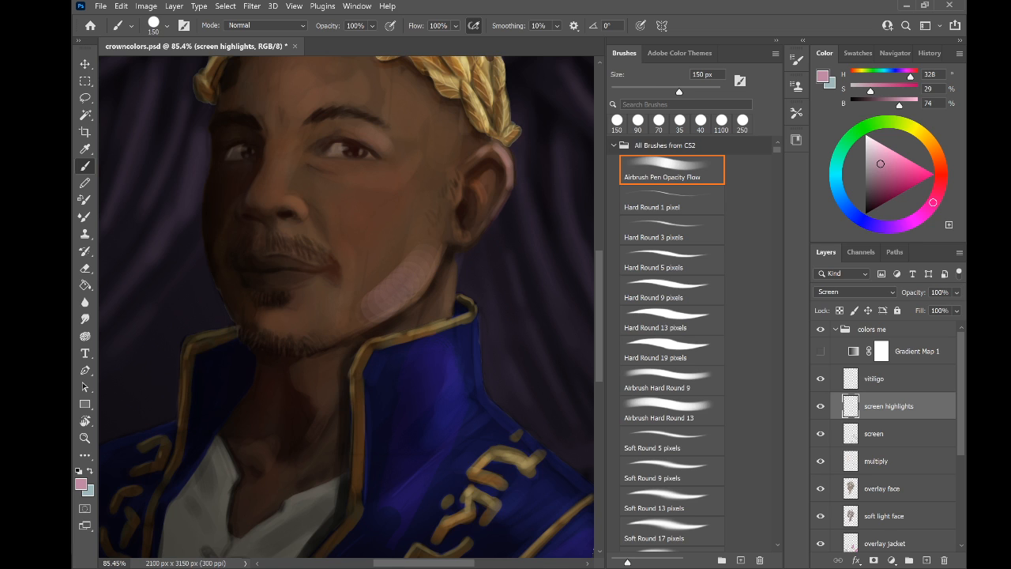
{"action": "key", "text": "ctrl+z"}
Paint narrower pink highlights along the jawline and the side of the neck with the brush at 80 to 100 px
{"action": "key", "text": "bracketleft"}
{"action": "key", "text": "bracketleft"}
{"action": "mouse_move", "coordinate": [431, 261]}
{"action": "left_mouse_down"}
{"action": "mouse_move", "coordinate": [387, 311]}
{"action": "mouse_move", "coordinate": [450, 278]}
{"action": "left_mouse_up"}
{"action": "key", "text": "bracketleft"}
{"action": "key", "text": "bracketleft"}
{"action": "scroll", "coordinate": [297, 207], "scroll_direction": "down", "scroll_amount": 5}
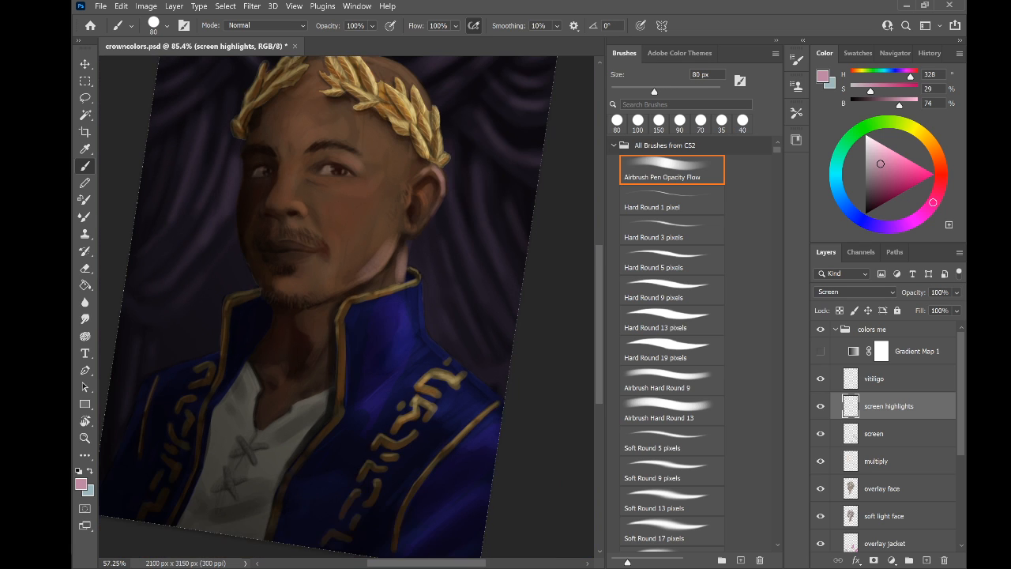
{"action": "key", "text": "bracketright"}
{"action": "key", "text": "bracketright"}
{"action": "left_click_drag", "start_coordinate": [371, 235], "coordinate": [358, 252]}
Paint a broad soft pink highlight over the temple and cheekbone with the brush at 200 px
{"action": "key", "text": "bracketright"}
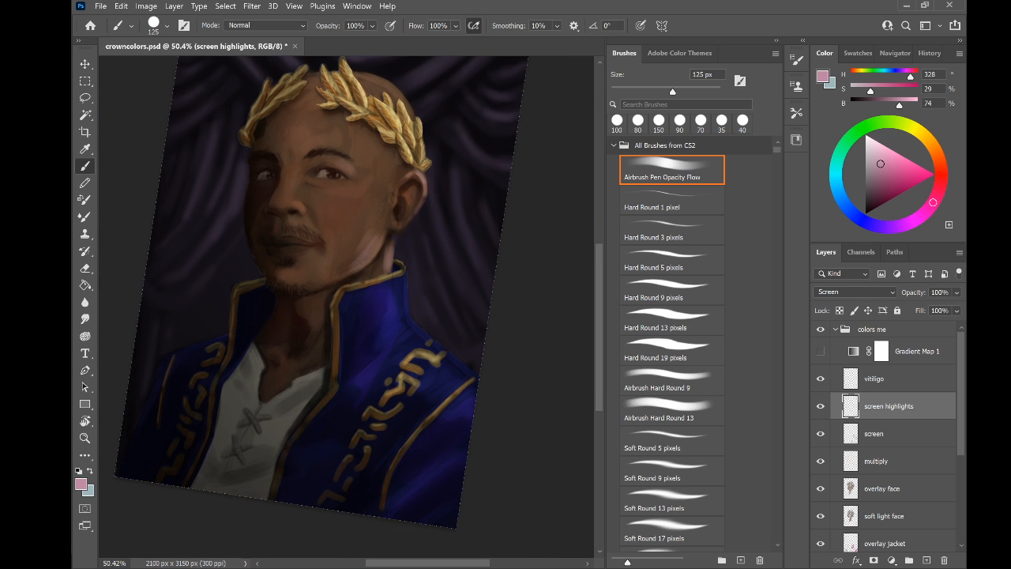
{"action": "key", "text": "bracketright"}
{"action": "key", "text": "bracketright"}
{"action": "key", "text": "bracketright"}
{"action": "left_click_drag", "start_coordinate": [388, 163], "coordinate": [385, 167]}
{"action": "left_click_drag", "start_coordinate": [389, 159], "coordinate": [385, 190]}
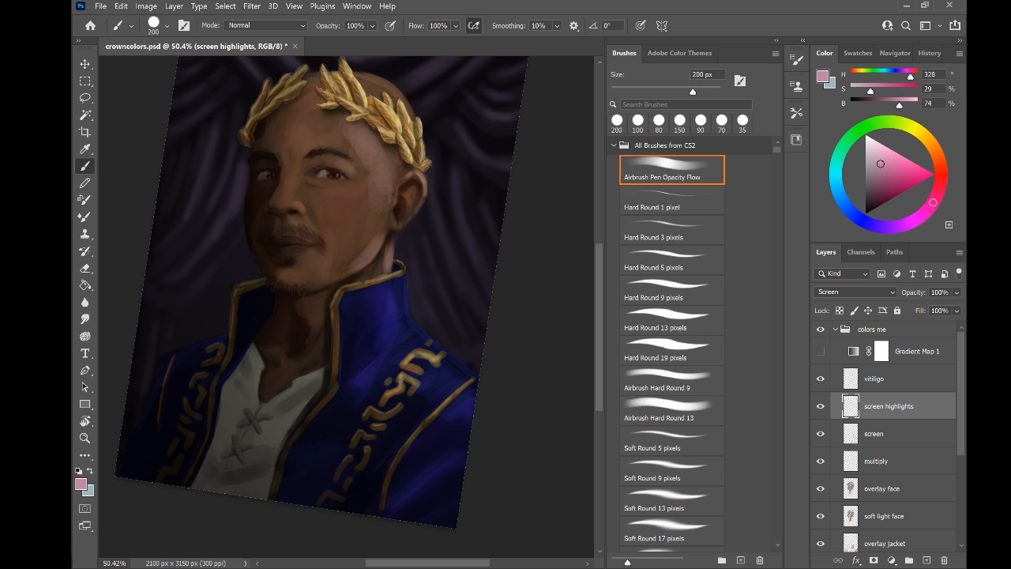
Paint pink highlights across the lit jacket shoulder around the gold embroidery with the brush at 150 px
{"action": "key", "text": "bracketleft"}
{"action": "key", "text": "bracketleft"}
{"action": "key", "text": "bracketleft"}
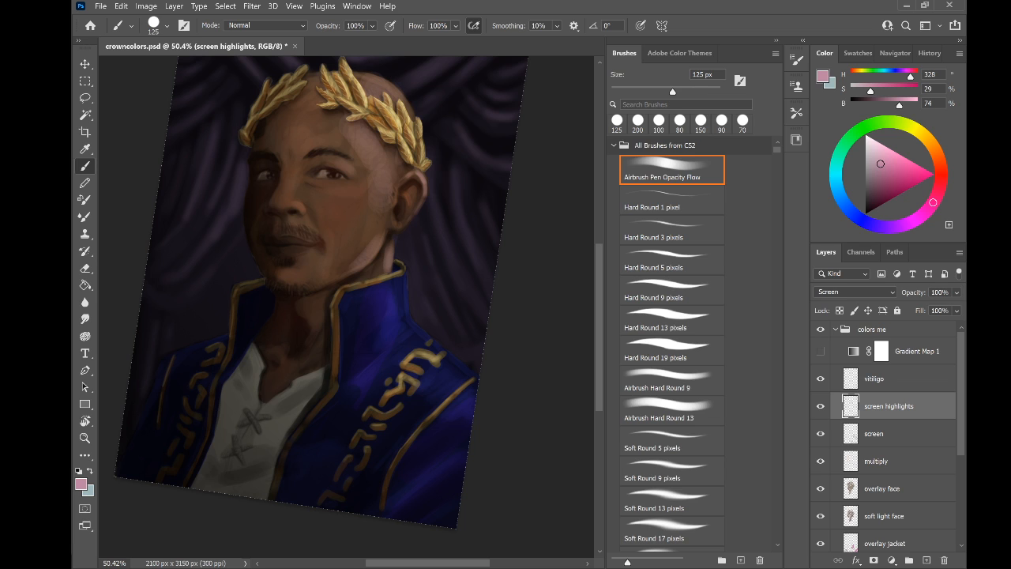
{"action": "key", "text": "bracketleft"}
{"action": "key", "text": "bracketleft"}
{"action": "key", "text": "bracketright"}
{"action": "key", "text": "bracketright"}
{"action": "left_click_drag", "start_coordinate": [461, 378], "coordinate": [429, 406]}
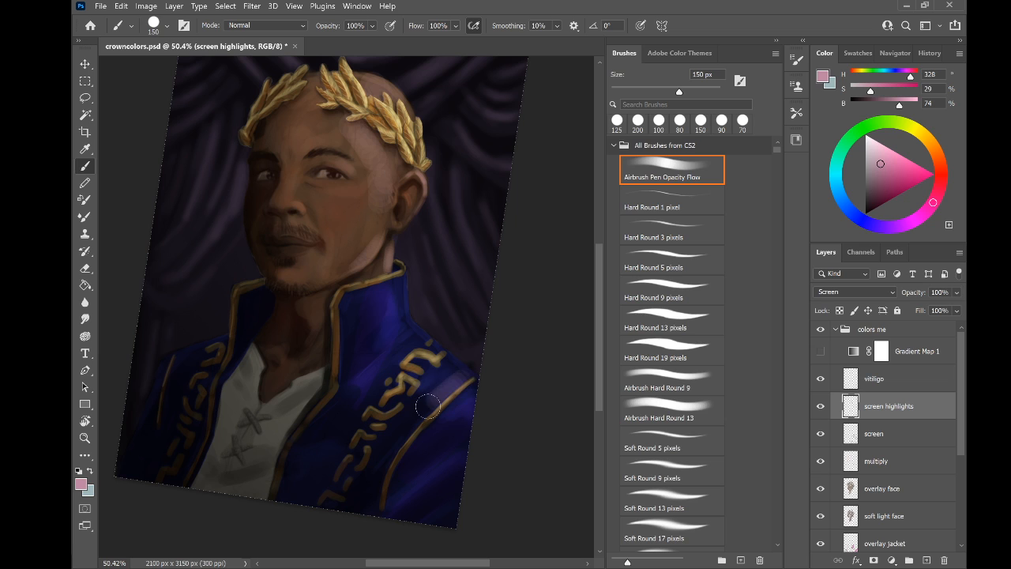
{"action": "left_click_drag", "start_coordinate": [448, 371], "coordinate": [424, 381]}
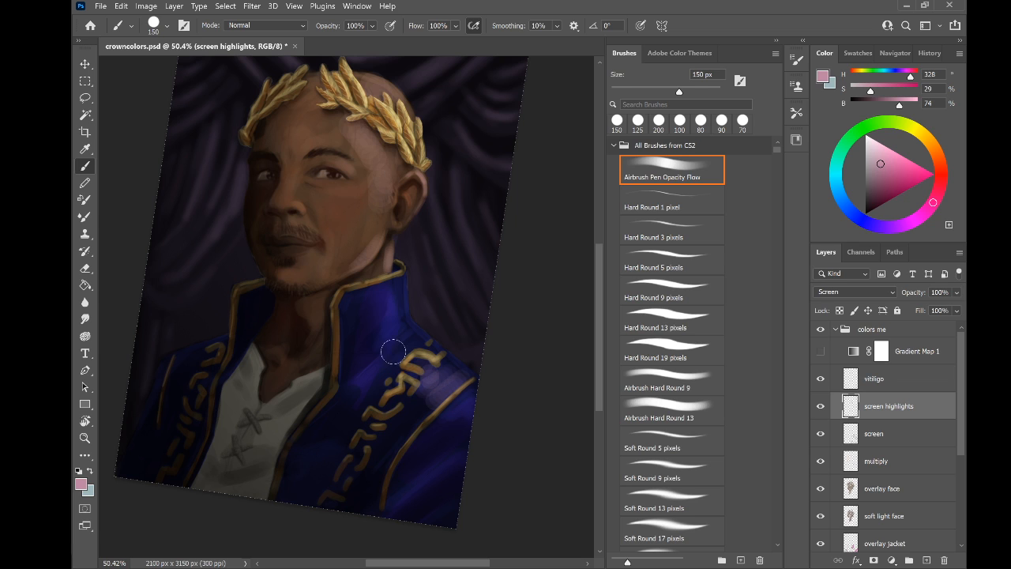
{"action": "mouse_move", "coordinate": [417, 343]}
{"action": "left_mouse_down"}
{"action": "mouse_move", "coordinate": [379, 367]}
{"action": "mouse_move", "coordinate": [391, 359]}
{"action": "left_mouse_up"}
Paint pink highlights on the side of the collar and the lower sleeve with the brush at 100 px
{"action": "key", "text": "bracketleft"}
{"action": "key", "text": "bracketleft"}
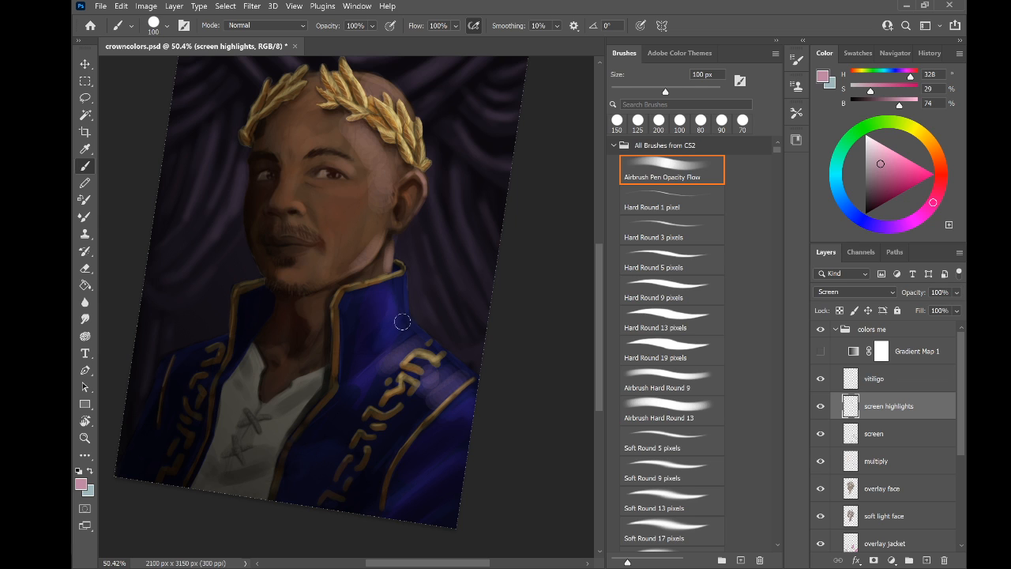
{"action": "mouse_move", "coordinate": [401, 316]}
{"action": "left_mouse_down"}
{"action": "mouse_move", "coordinate": [372, 345]}
{"action": "mouse_move", "coordinate": [399, 312]}
{"action": "mouse_move", "coordinate": [395, 288]}
{"action": "mouse_move", "coordinate": [378, 293]}
{"action": "left_mouse_up"}
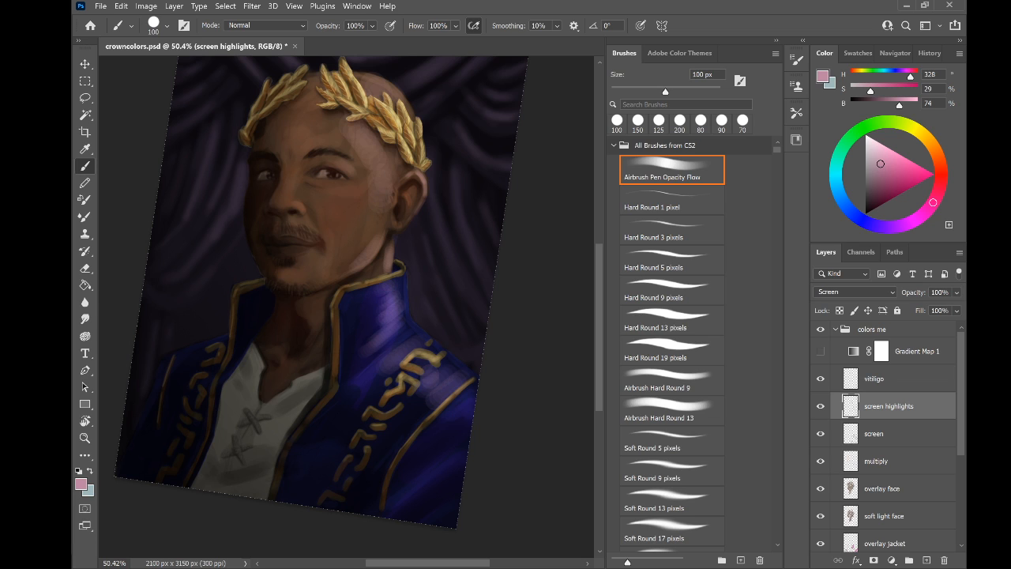
{"action": "left_click_drag", "start_coordinate": [458, 447], "coordinate": [387, 496]}
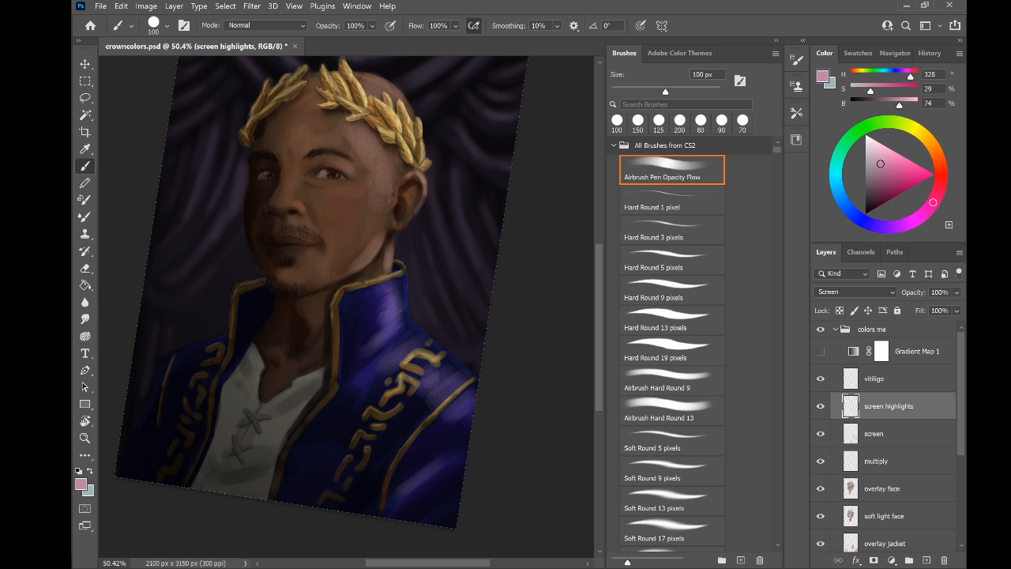
Add faint pink highlights to the jacket front on both sides of the gold embroidery with the brush at 90 and 150 px
{"action": "key", "text": "bracketleft"}
{"action": "left_click_drag", "start_coordinate": [422, 405], "coordinate": [392, 438]}
{"action": "key", "text": "bracketright"}
{"action": "key", "text": "bracketright"}
{"action": "key", "text": "bracketright"}
{"action": "left_click_drag", "start_coordinate": [352, 402], "coordinate": [336, 430]}
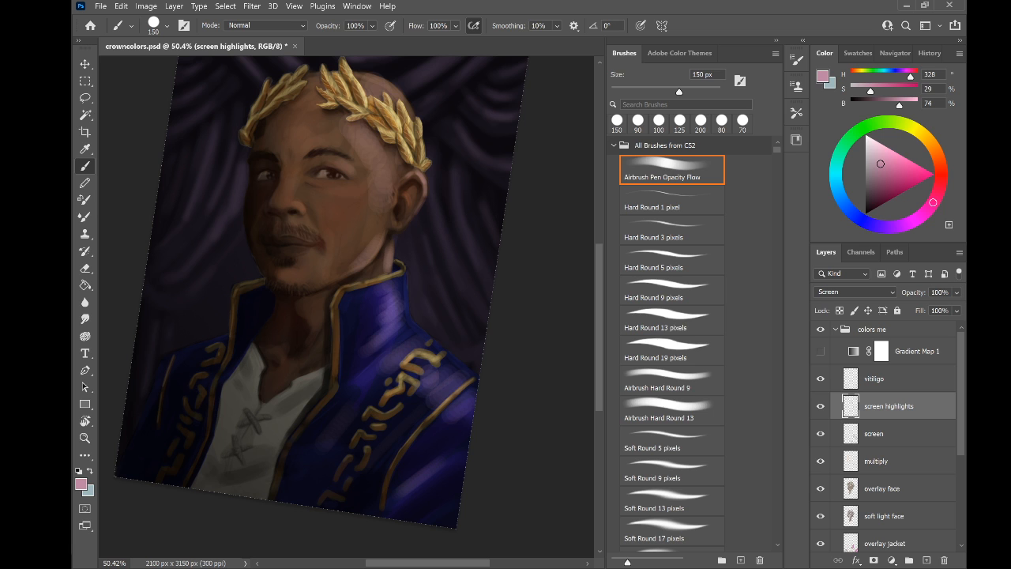
Paint a pink rim highlight along the back of the bald head behind the laurel wreath with a small brush of about 35 px
{"action": "key", "text": "bracketleft"}
{"action": "key", "text": "bracketleft"}
{"action": "key", "text": "bracketleft"}
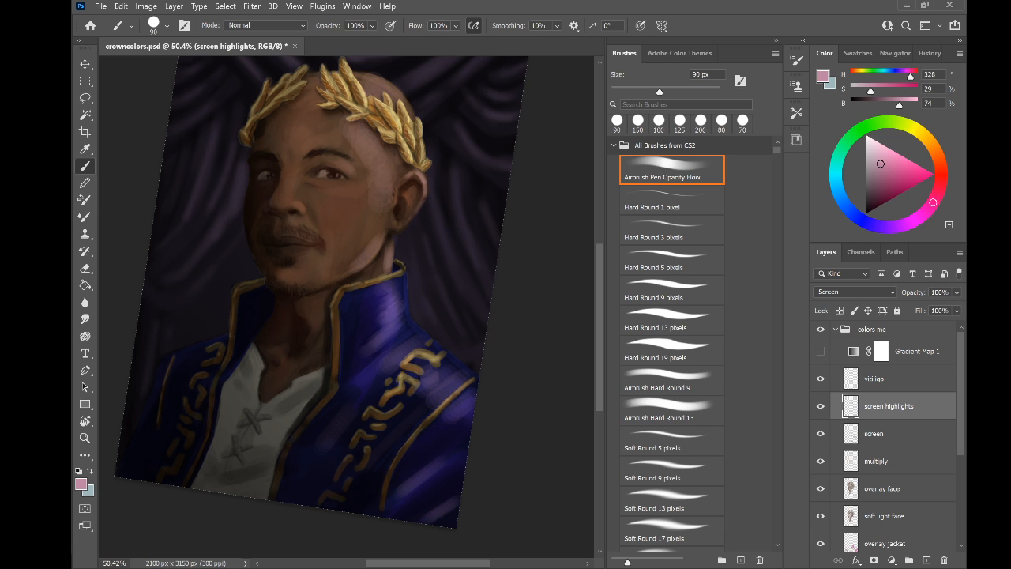
{"action": "left_click_drag", "start_coordinate": [311, 170], "coordinate": [286, 322]}
{"action": "key", "text": "bracketleft"}
{"action": "key", "text": "bracketleft"}
{"action": "key", "text": "bracketleft"}
{"action": "key", "text": "bracketleft"}
{"action": "key", "text": "bracketleft"}
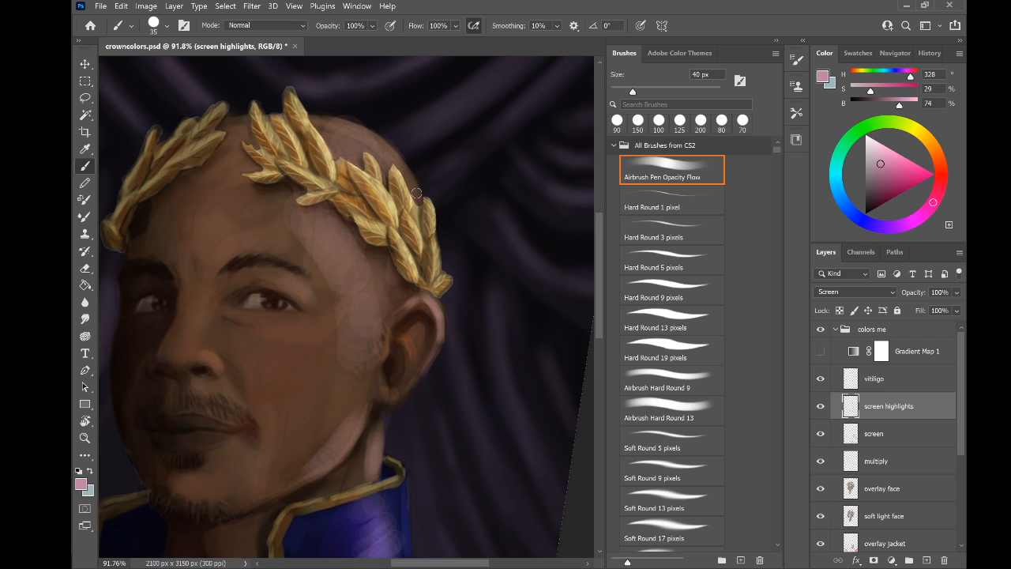
{"action": "left_click_drag", "start_coordinate": [417, 189], "coordinate": [385, 140]}
{"action": "left_click_drag", "start_coordinate": [442, 293], "coordinate": [373, 325]}
{"action": "mouse_move", "coordinate": [421, 181]}
{"action": "left_mouse_down"}
{"action": "mouse_move", "coordinate": [426, 188]}
{"action": "mouse_move", "coordinate": [399, 119]}
{"action": "mouse_move", "coordinate": [379, 100]}
{"action": "left_mouse_up"}
{"action": "key", "text": "bracketright"}
{"action": "key", "text": "bracketright"}
{"action": "key", "text": "bracketright"}
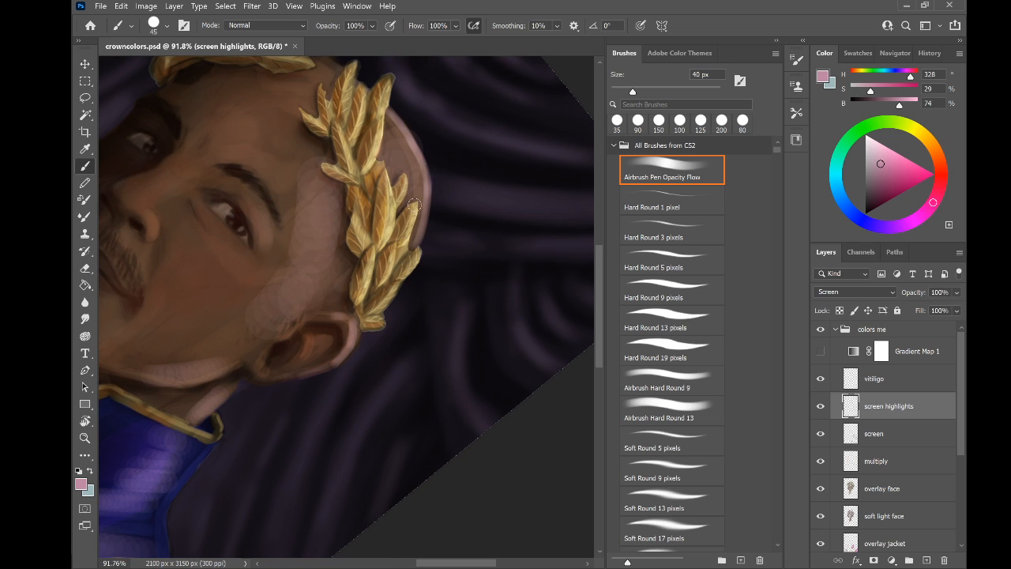
{"action": "left_click_drag", "start_coordinate": [424, 236], "coordinate": [417, 164]}
Add a thin pink rim highlight on the top of the head between the two wreath halves with the brush at 30 px
{"action": "mouse_move", "coordinate": [372, 93]}
{"action": "left_mouse_down"}
{"action": "mouse_move", "coordinate": [411, 172]}
{"action": "mouse_move", "coordinate": [351, 130]}
{"action": "left_mouse_up"}
{"action": "key", "text": "bracketleft"}
{"action": "key", "text": "bracketleft"}
{"action": "key", "text": "bracketleft"}
{"action": "key", "text": "bracketleft"}
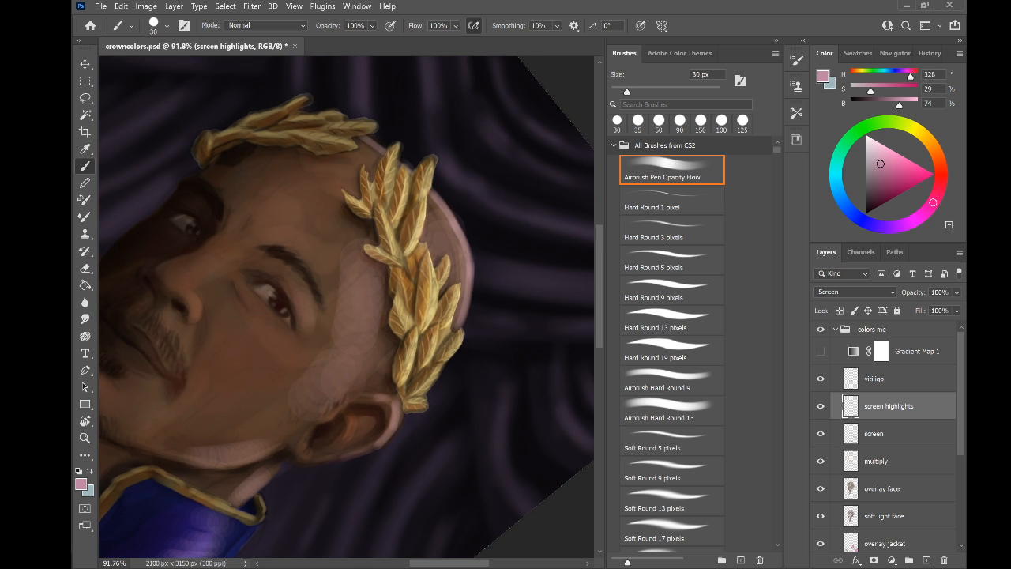
{"action": "left_click_drag", "start_coordinate": [357, 326], "coordinate": [381, 249]}
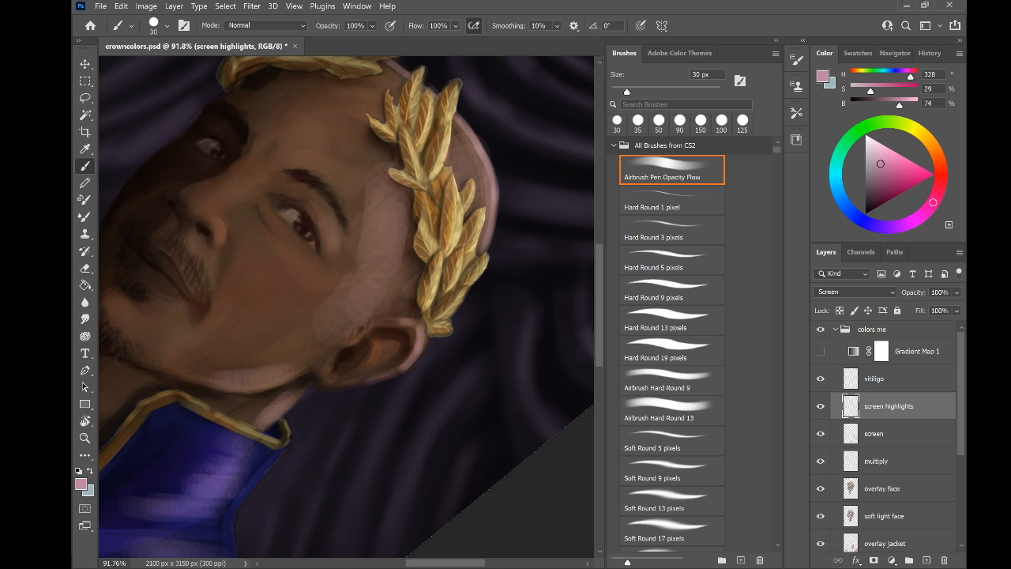
{"action": "mouse_move", "coordinate": [340, 316]}
{"action": "left_mouse_down"}
{"action": "mouse_move", "coordinate": [397, 254]}
{"action": "mouse_move", "coordinate": [372, 293]}
{"action": "mouse_move", "coordinate": [348, 304]}
{"action": "left_mouse_up"}
{"action": "left_click_drag", "start_coordinate": [366, 338], "coordinate": [415, 338]}
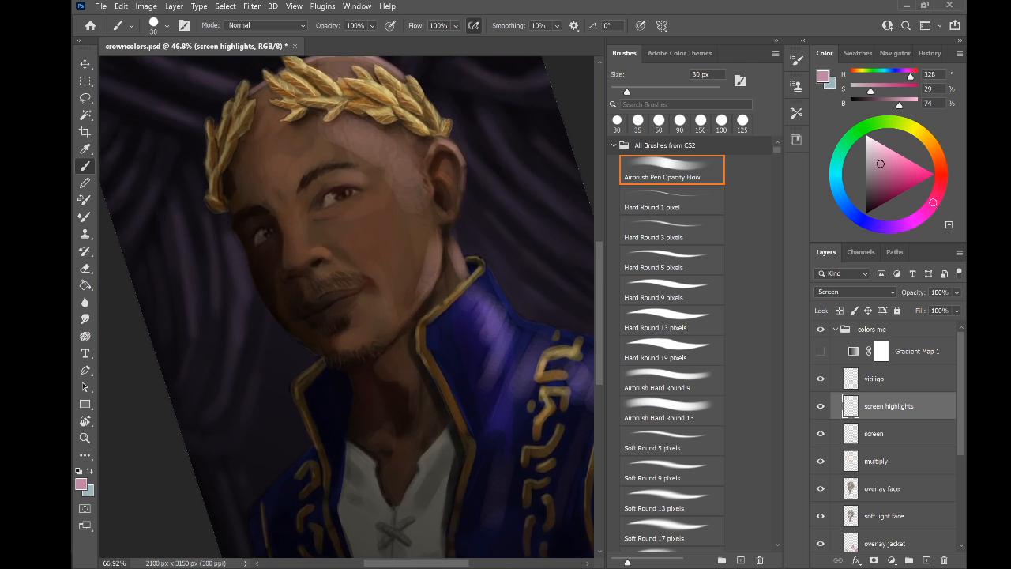
Erase the pink highlight over the forehead and temple with the eraser at 175 px
{"action": "key", "text": "e"}
{"action": "key", "text": "]"}
{"action": "key", "text": "]"}
{"action": "key", "text": "]"}
{"action": "key", "text": "]"}
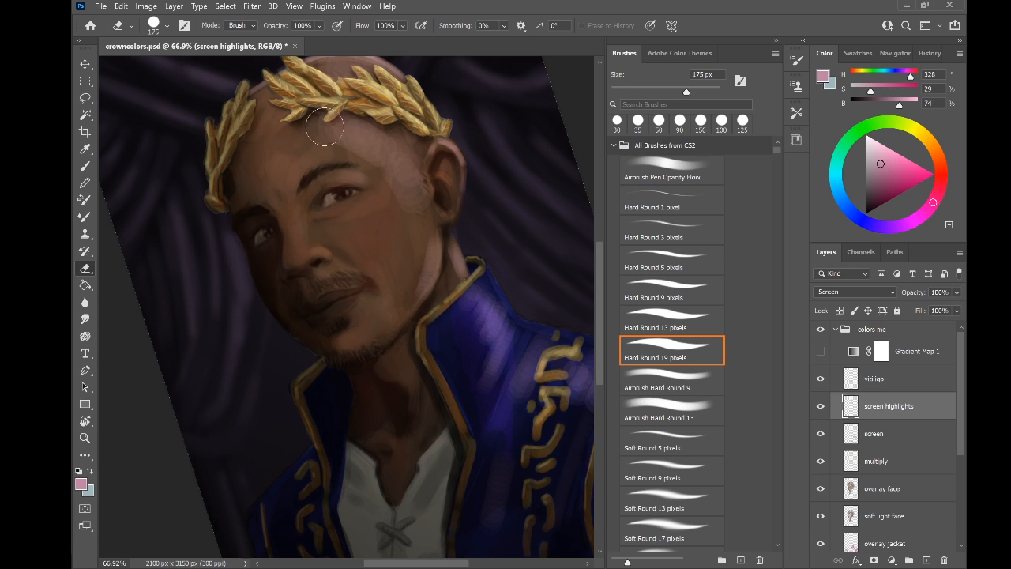
{"action": "mouse_move", "coordinate": [324, 128]}
{"action": "left_mouse_down"}
{"action": "mouse_move", "coordinate": [348, 124]}
{"action": "mouse_move", "coordinate": [409, 180]}
{"action": "mouse_move", "coordinate": [419, 206]}
{"action": "mouse_move", "coordinate": [399, 194]}
{"action": "left_mouse_up"}
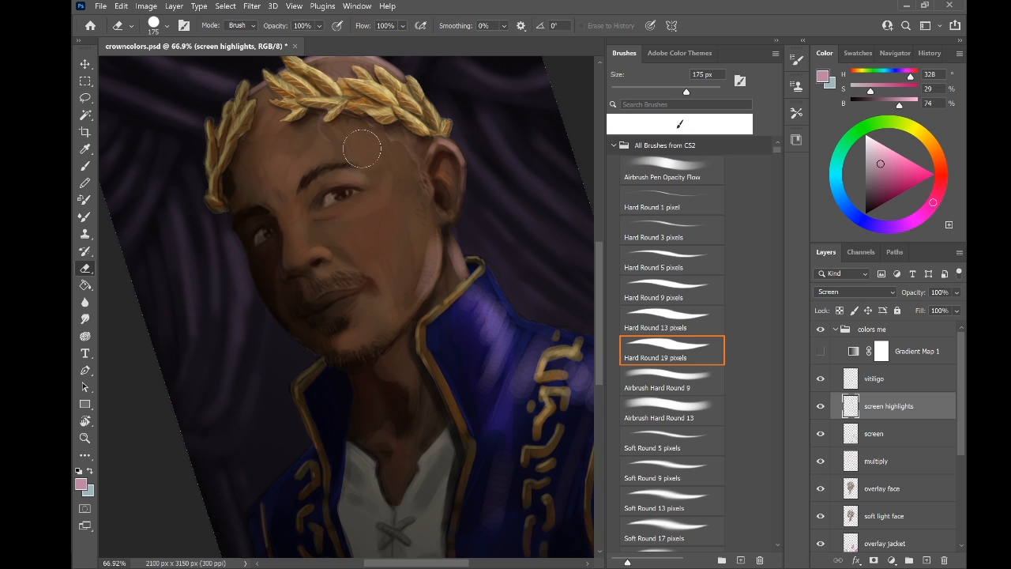
Erase the leftover pink highlight along the temple in front of the ear with the eraser at 175 px
{"action": "mouse_move", "coordinate": [363, 149]}
{"action": "left_mouse_down"}
{"action": "mouse_move", "coordinate": [397, 148]}
{"action": "mouse_move", "coordinate": [416, 190]}
{"action": "mouse_move", "coordinate": [378, 131]}
{"action": "mouse_move", "coordinate": [411, 195]}
{"action": "left_mouse_up"}
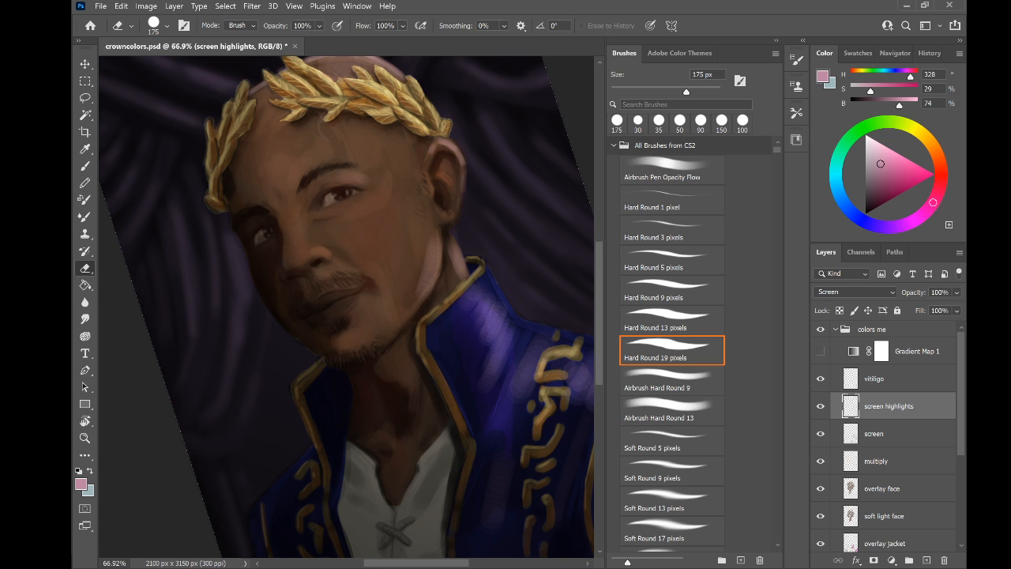
Paint a thin pink rim highlight around the outer curve of the nostril with the brush at 20 px
{"action": "key", "text": "b"}
{"action": "scroll", "coordinate": [256, 350], "scroll_direction": "up", "scroll_amount": 3}
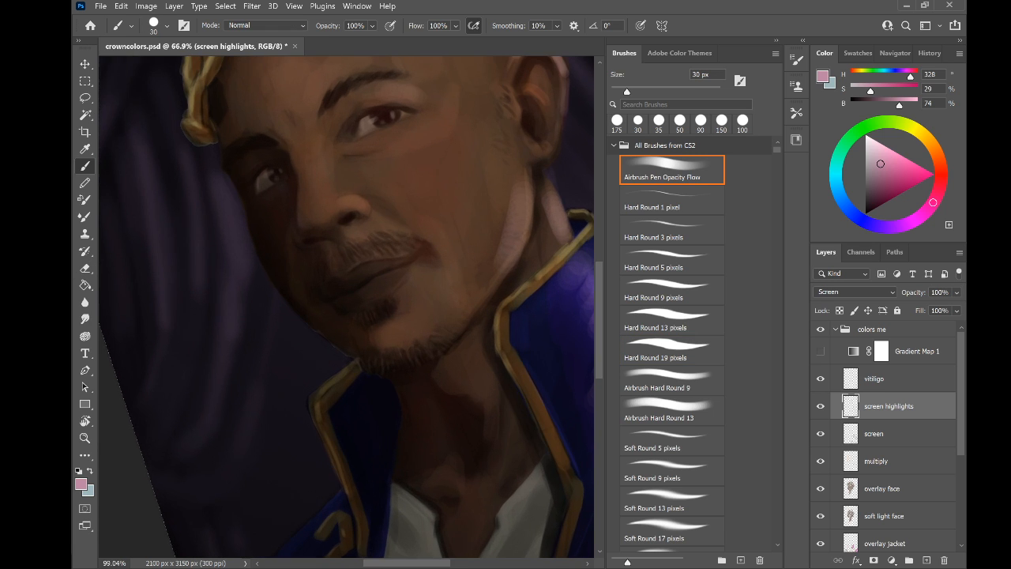
{"action": "scroll", "coordinate": [346, 306], "scroll_direction": "up", "scroll_amount": 1}
{"action": "scroll", "coordinate": [346, 306], "scroll_direction": "up", "scroll_amount": 2}
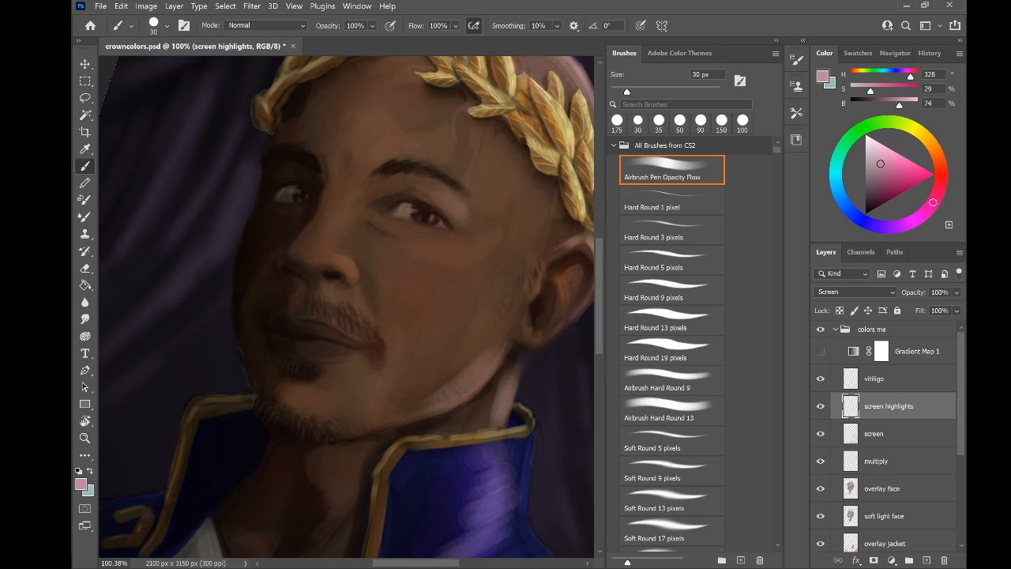
{"action": "scroll", "coordinate": [268, 252], "scroll_direction": "up", "scroll_amount": 4}
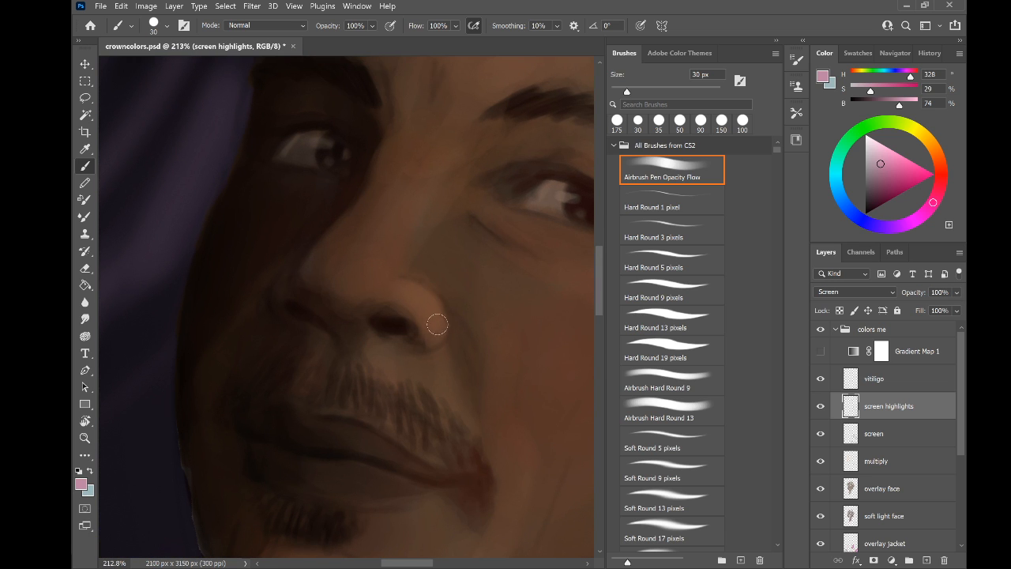
{"action": "key", "text": "bracketleft"}
{"action": "key", "text": "bracketleft"}
{"action": "key", "text": "bracketleft"}
{"action": "key", "text": "bracketright"}
{"action": "left_click_drag", "start_coordinate": [439, 340], "coordinate": [433, 293]}
{"action": "key", "text": "ctrl+z"}
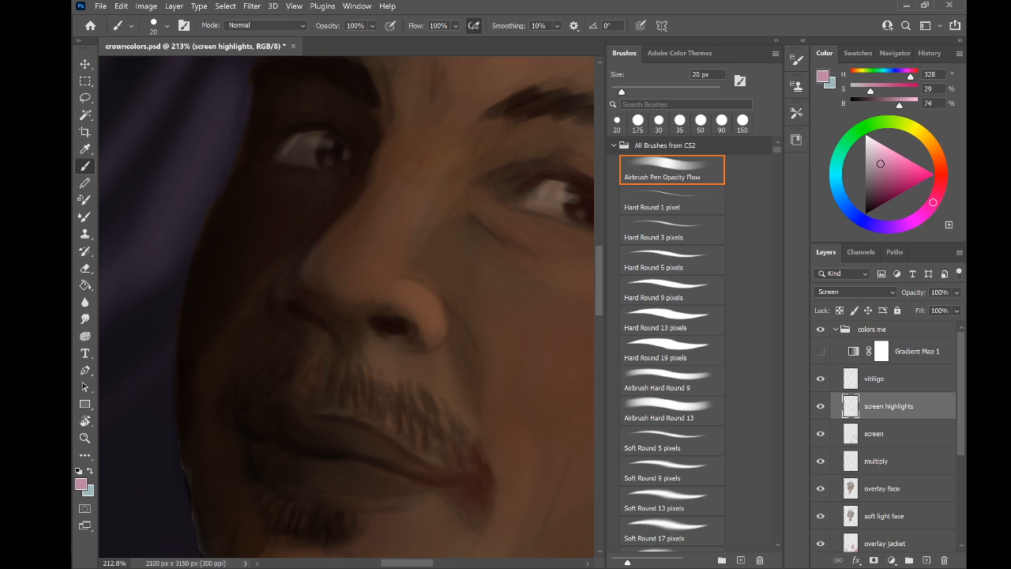
{"action": "left_click_drag", "start_coordinate": [438, 334], "coordinate": [434, 298]}
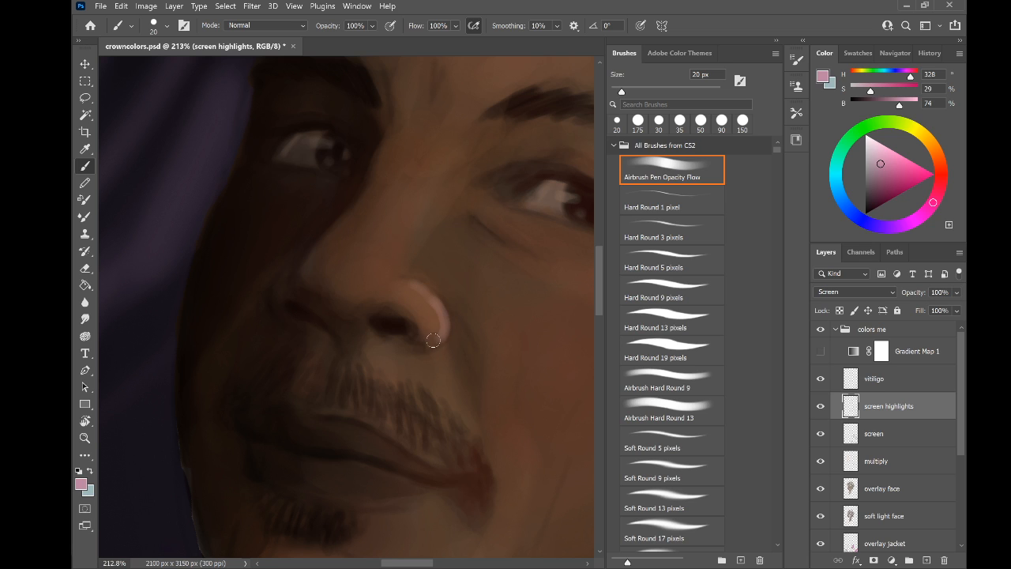
Broaden the nostril highlight with the brush at 45 px and dab a pink highlight on the nose tip at 60 px
{"action": "key", "text": "bracketright"}
{"action": "key", "text": "bracketright"}
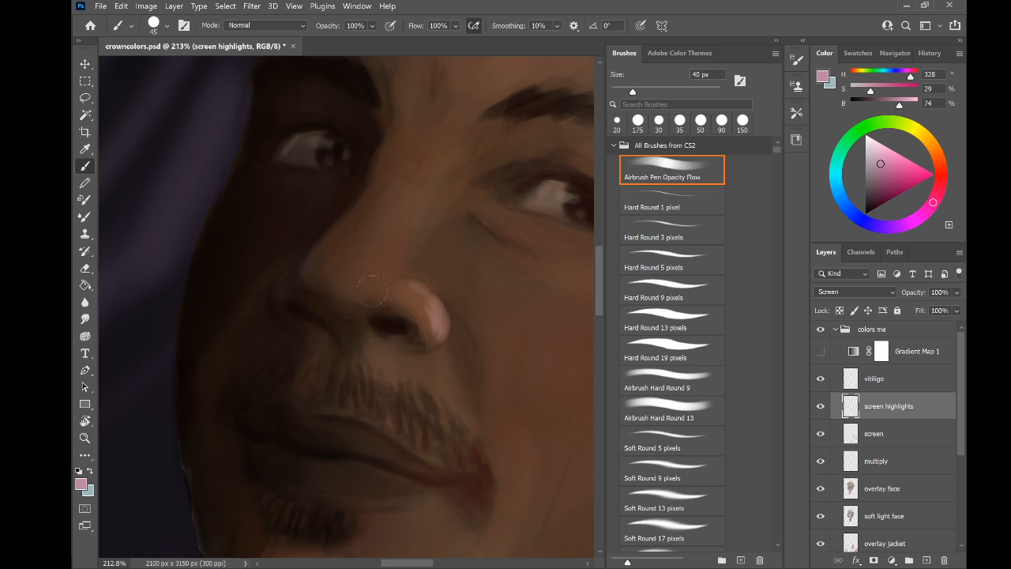
{"action": "key", "text": "bracketright"}
{"action": "key", "text": "bracketright"}
{"action": "left_click", "coordinate": [376, 276]}
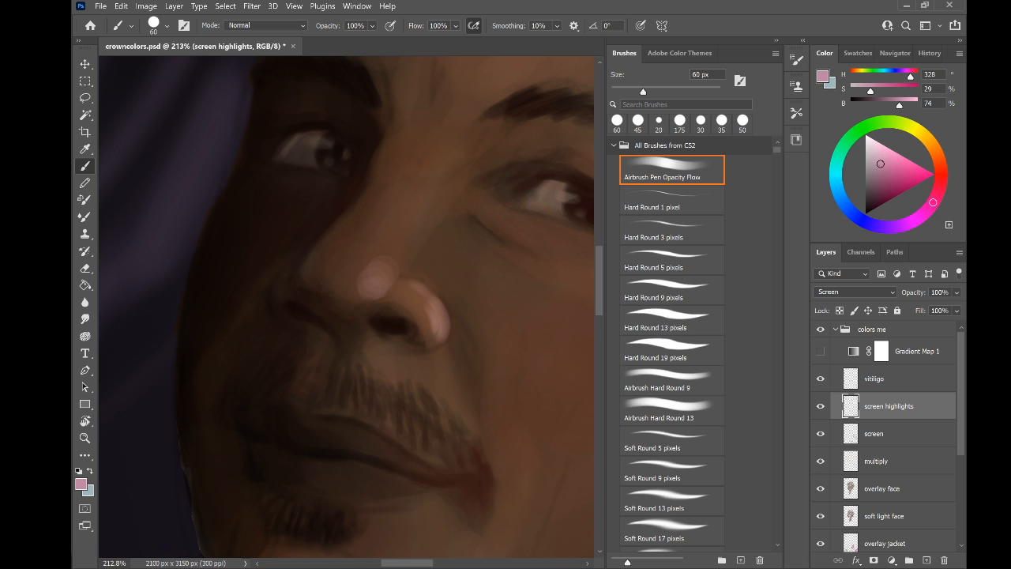
Paint a pink highlight along the side of the nose bridge, from the tip up to the inner eye, at 60 px
{"action": "scroll", "coordinate": [275, 240], "scroll_direction": "down", "scroll_amount": 4}
{"action": "scroll", "coordinate": [246, 242], "scroll_direction": "up", "scroll_amount": 3}
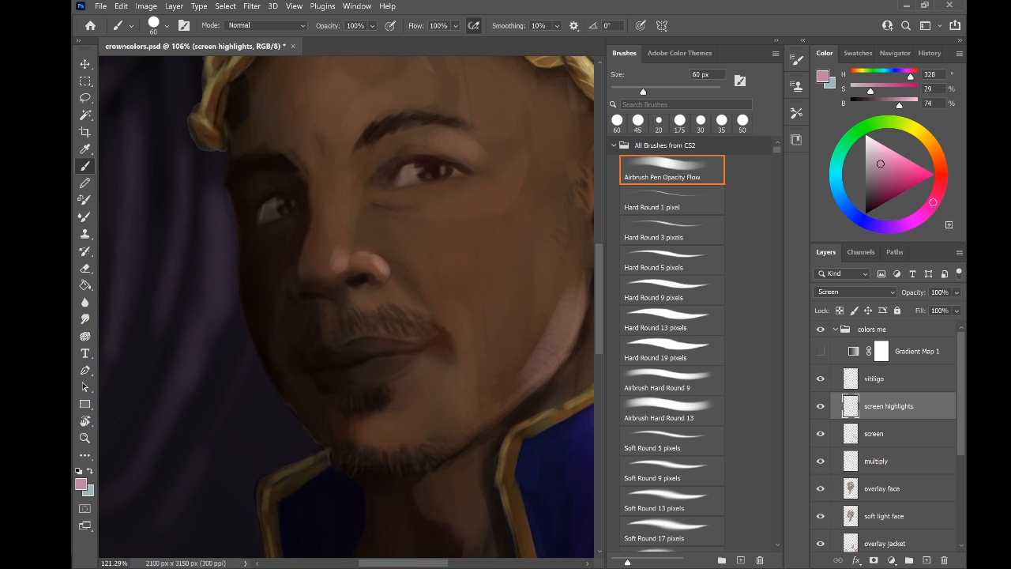
{"action": "left_click_drag", "start_coordinate": [377, 191], "coordinate": [358, 269]}
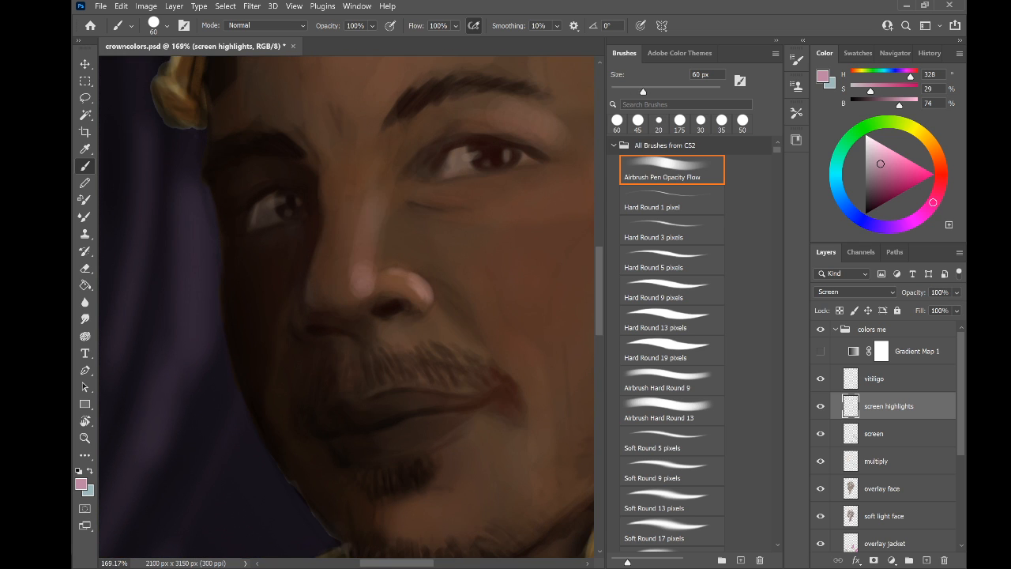
{"action": "key", "text": "ctrl+z"}
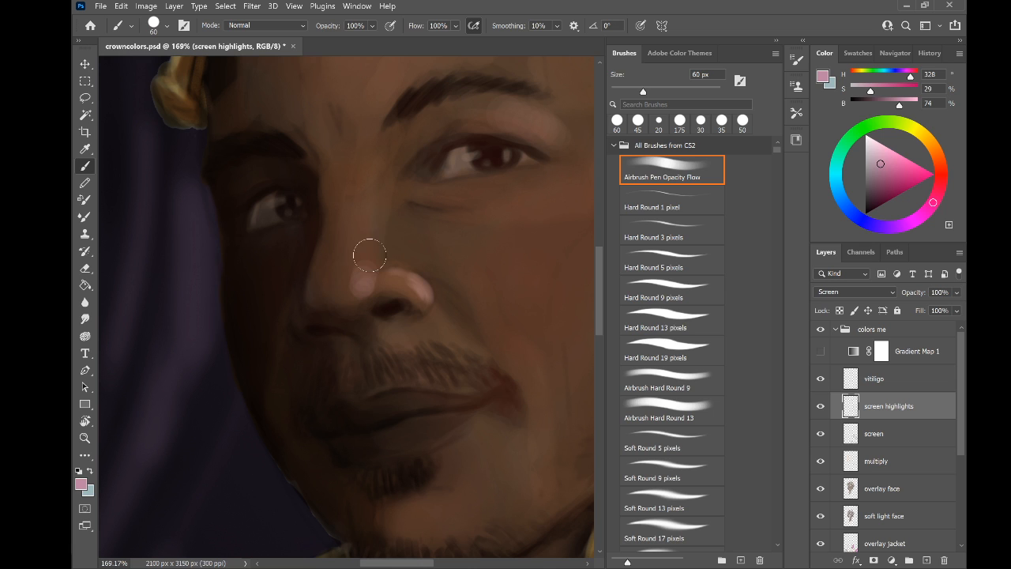
{"action": "left_click_drag", "start_coordinate": [370, 254], "coordinate": [379, 195]}
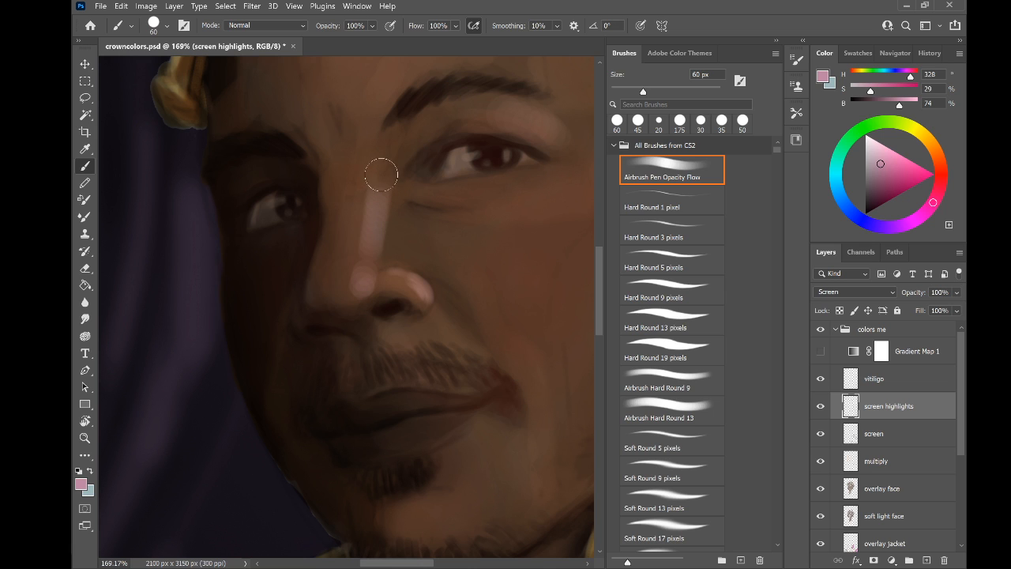
Paint a soft pink highlight on the upper eyelid of the eye nearer the ear with the brush at 30 px
{"action": "scroll", "coordinate": [275, 259], "scroll_direction": "down", "scroll_amount": 3}
{"action": "scroll", "coordinate": [346, 307], "scroll_direction": "down", "scroll_amount": 3}
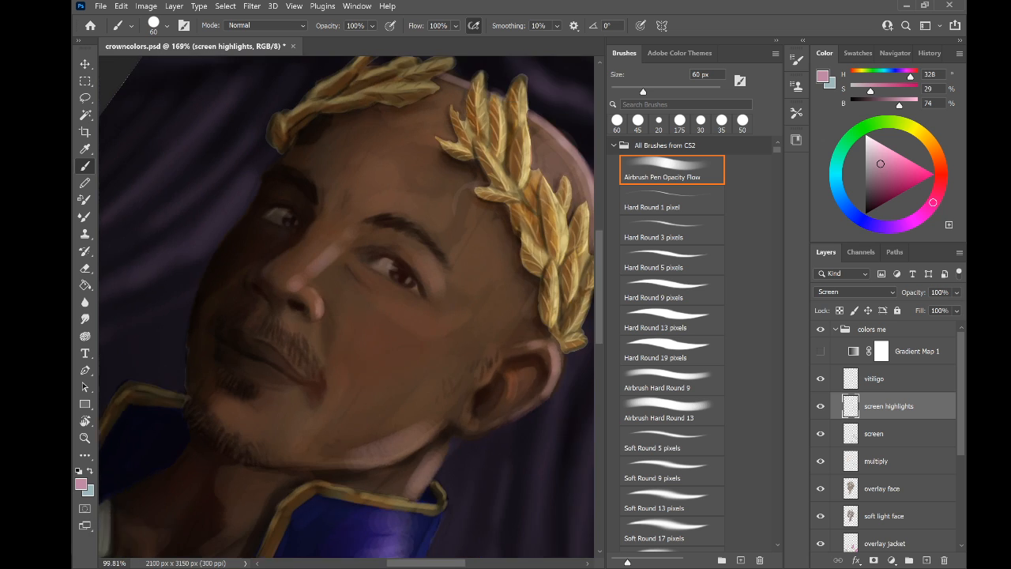
{"action": "scroll", "coordinate": [346, 307], "scroll_direction": "up", "scroll_amount": 5}
{"action": "scroll", "coordinate": [334, 327], "scroll_direction": "up", "scroll_amount": 1}
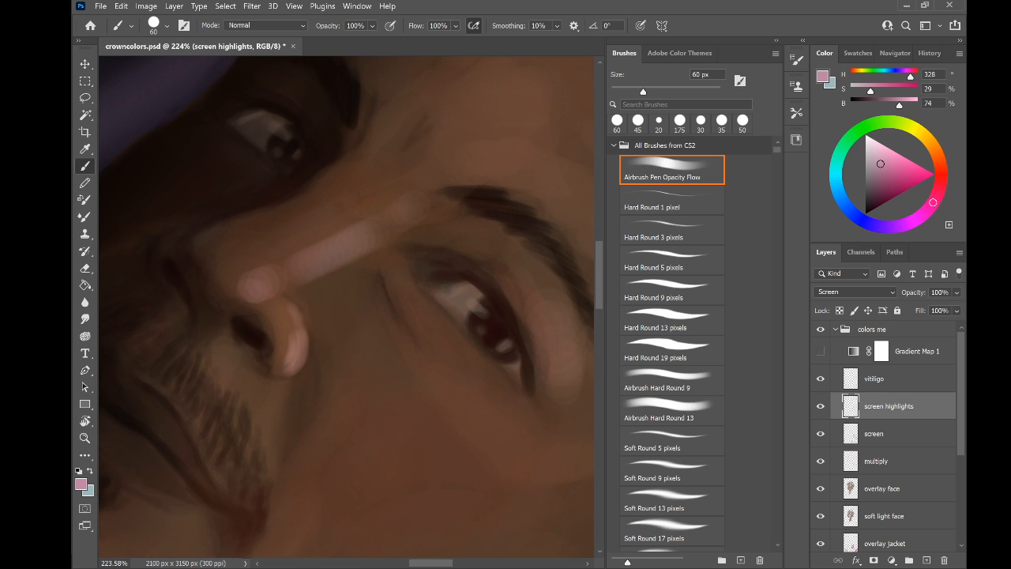
{"action": "key", "text": "bracketleft"}
{"action": "key", "text": "bracketleft"}
{"action": "key", "text": "bracketleft"}
{"action": "key", "text": "bracketleft"}
{"action": "key", "text": "bracketleft"}
{"action": "key", "text": "bracketleft"}
{"action": "left_click_drag", "start_coordinate": [547, 386], "coordinate": [538, 323]}
{"action": "scroll", "coordinate": [346, 307], "scroll_direction": "down", "scroll_amount": 3}
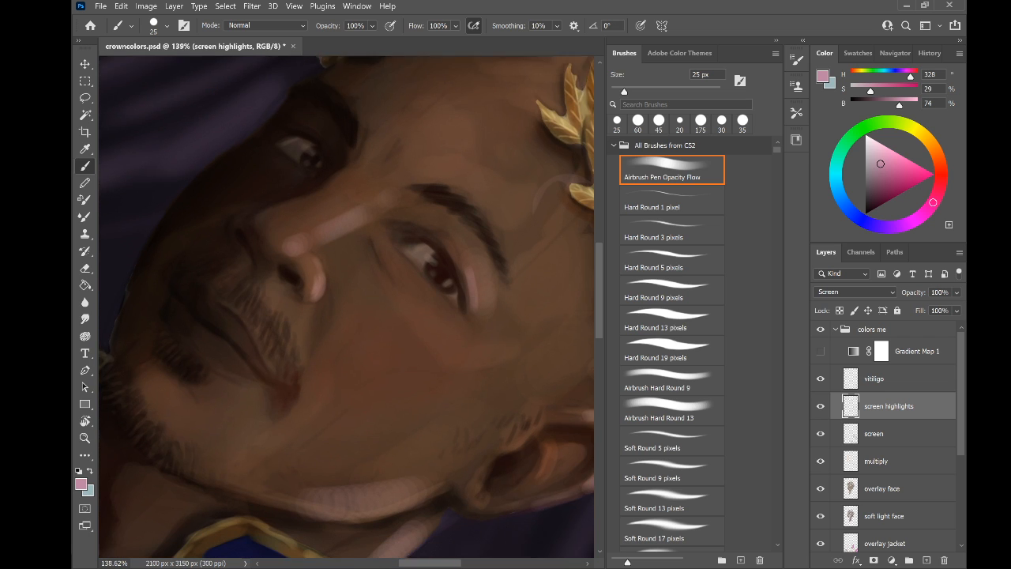
{"action": "key", "text": "ctrl+z"}
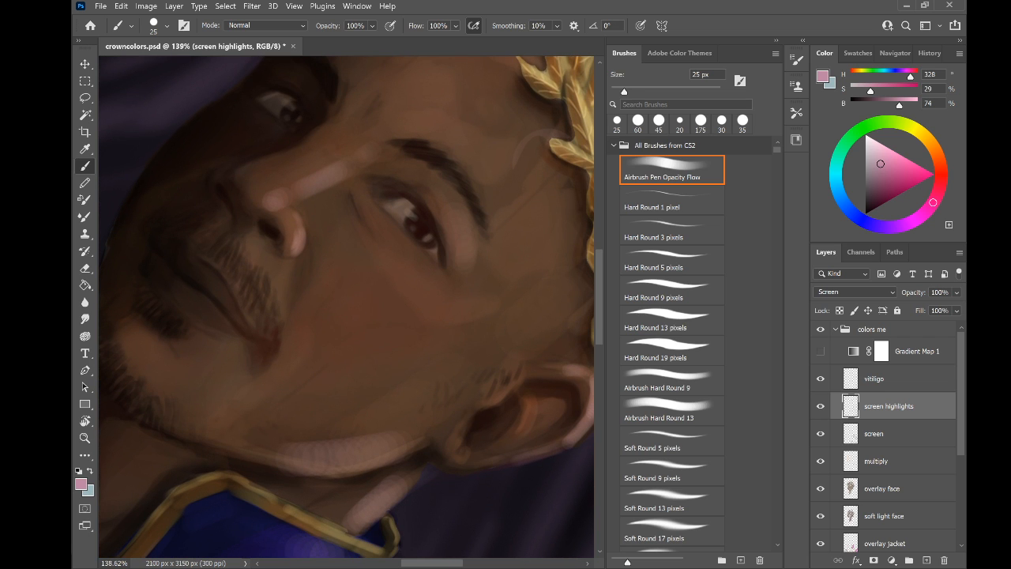
{"action": "key", "text": "bracketright"}
{"action": "left_click_drag", "start_coordinate": [454, 240], "coordinate": [447, 210]}
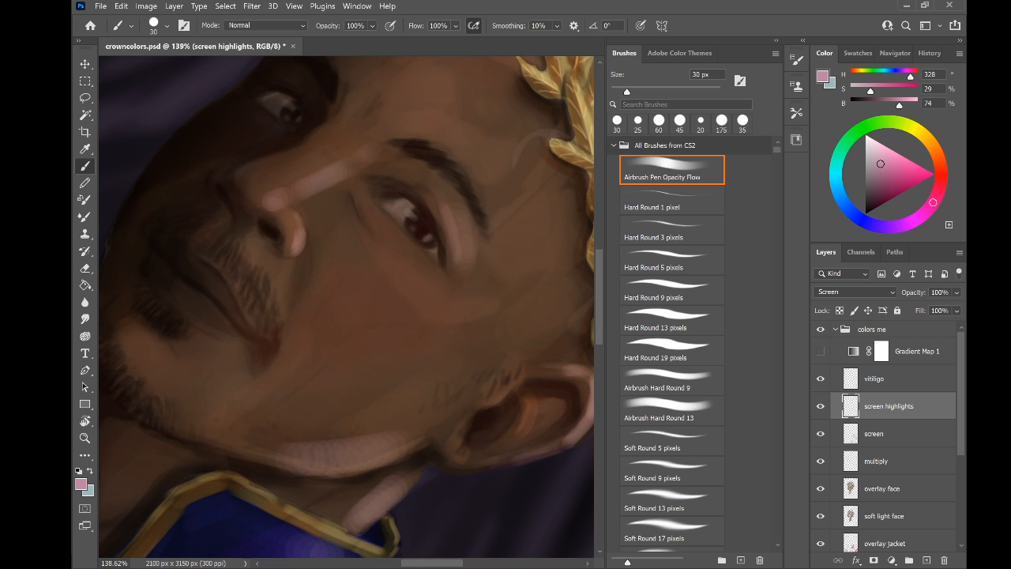
Bring up the Navigator overview and review the new face highlights across the whole portrait
{"action": "left_click", "coordinate": [894, 53]}
{"action": "key", "text": "Escape"}
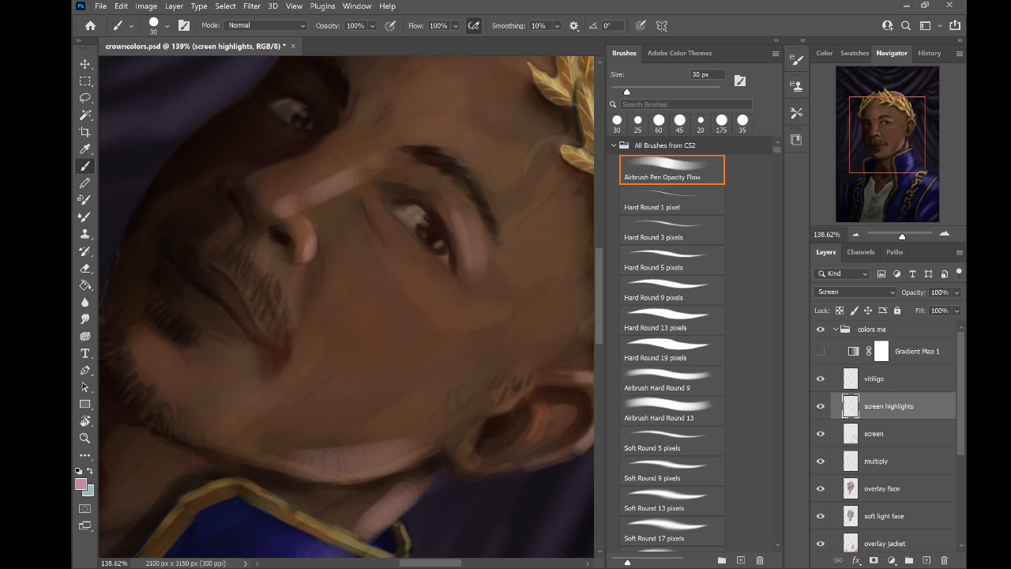
{"action": "scroll", "coordinate": [237, 348], "scroll_direction": "up", "scroll_amount": 2}
{"action": "scroll", "coordinate": [339, 197], "scroll_direction": "down", "scroll_amount": 3}
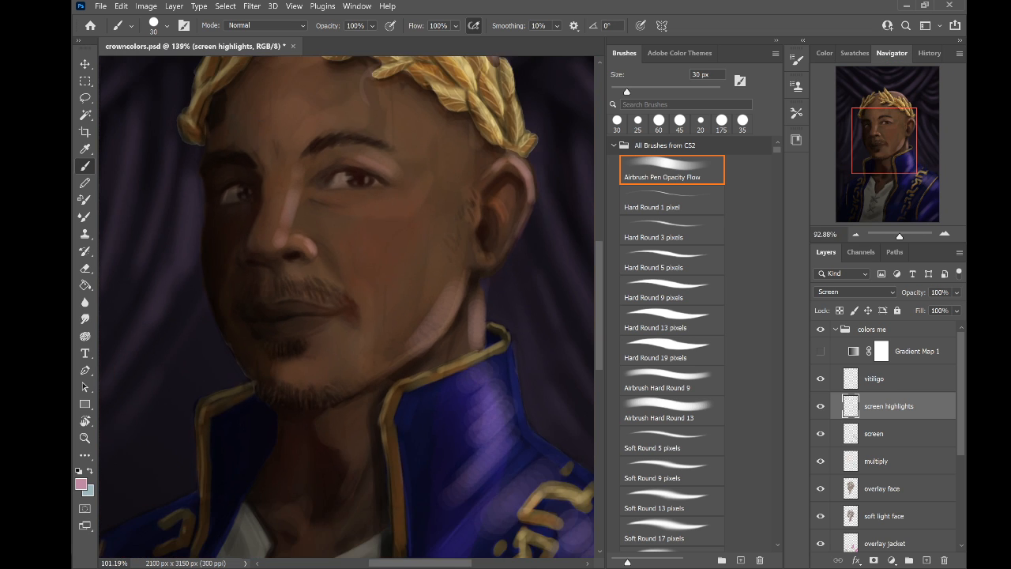
{"action": "scroll", "coordinate": [340, 198], "scroll_direction": "down", "scroll_amount": 2}
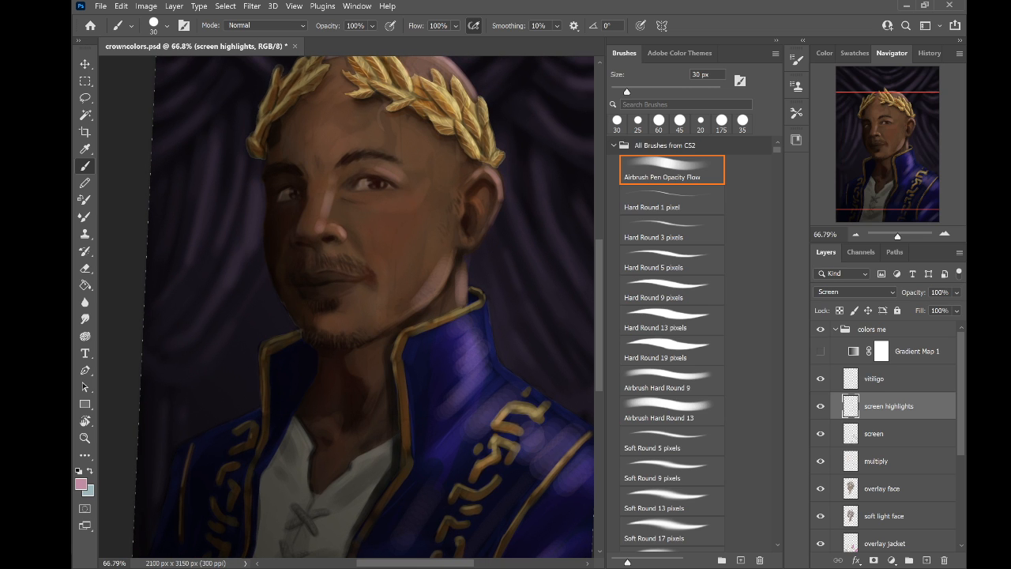
Paint a faint pink highlight on the chin below the corner of the mouth with the brush at 80 px
{"action": "key", "text": "bracketright"}
{"action": "key", "text": "bracketright"}
{"action": "key", "text": "bracketright"}
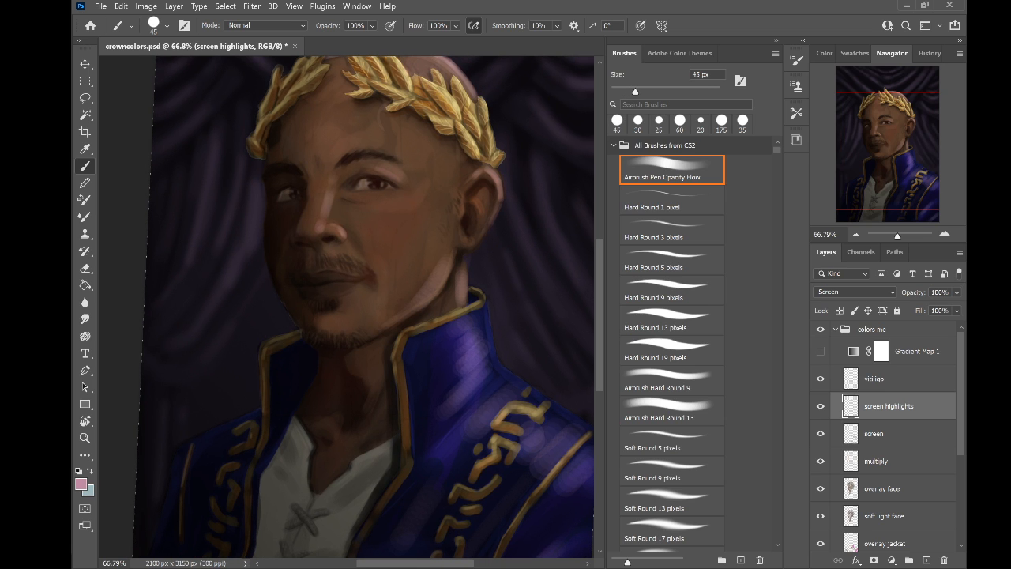
{"action": "key", "text": "bracketright"}
{"action": "key", "text": "bracketright"}
{"action": "key", "text": "bracketright"}
{"action": "key", "text": "ctrl+z"}
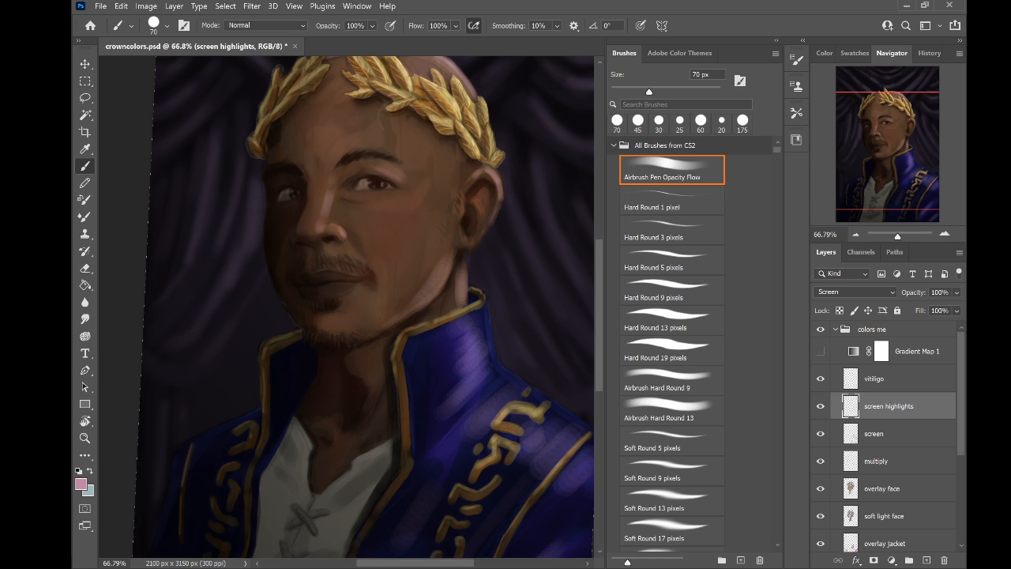
{"action": "left_click_drag", "start_coordinate": [361, 315], "coordinate": [354, 332]}
{"action": "key", "text": "ctrl+z"}
{"action": "key", "text": "bracketright"}
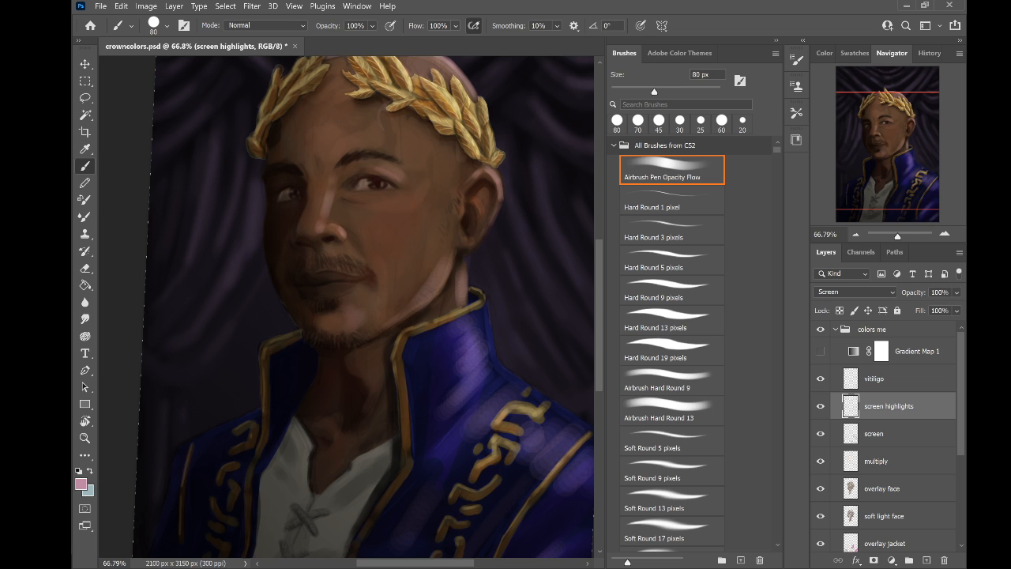
Erase the stray pink streak on the forehead just below the laurel wreath with the eraser at 175 px
{"action": "scroll", "coordinate": [330, 104], "scroll_direction": "up", "scroll_amount": 3}
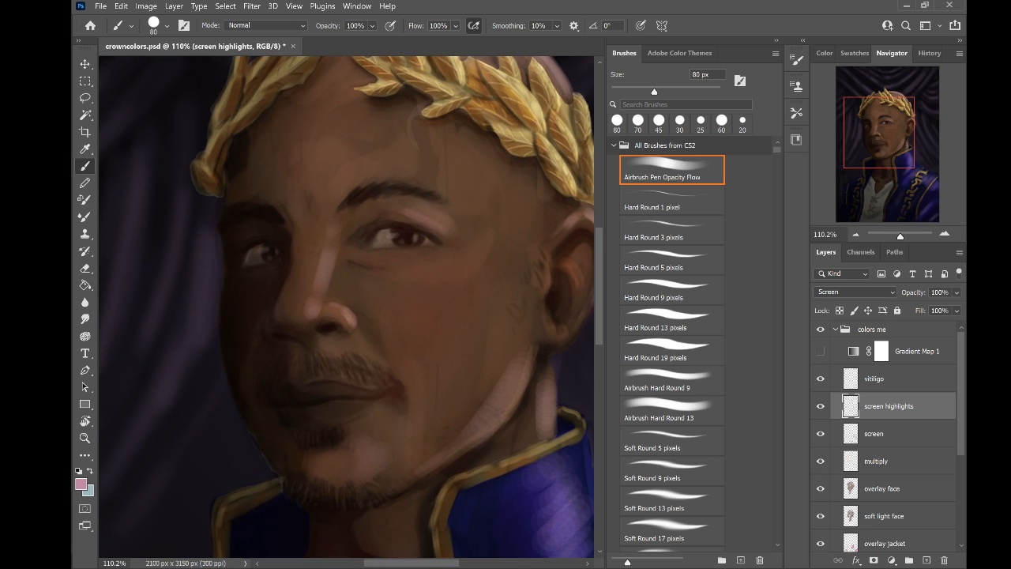
{"action": "key", "text": "e"}
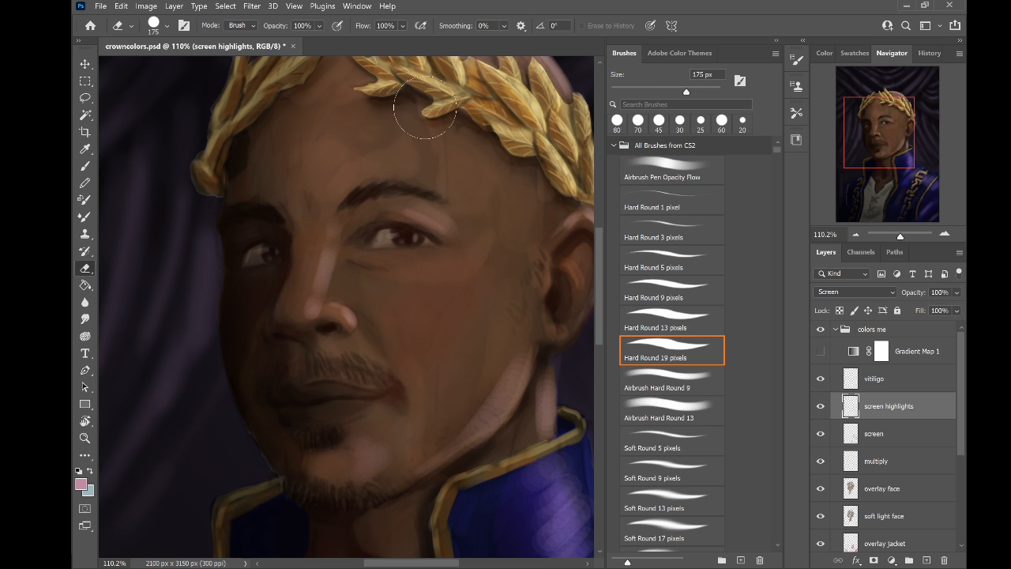
{"action": "mouse_move", "coordinate": [407, 119]}
{"action": "left_mouse_down"}
{"action": "mouse_move", "coordinate": [537, 169]}
{"action": "mouse_move", "coordinate": [505, 137]}
{"action": "mouse_move", "coordinate": [399, 106]}
{"action": "left_mouse_up"}
{"action": "scroll", "coordinate": [288, 218], "scroll_direction": "down", "scroll_amount": 5}
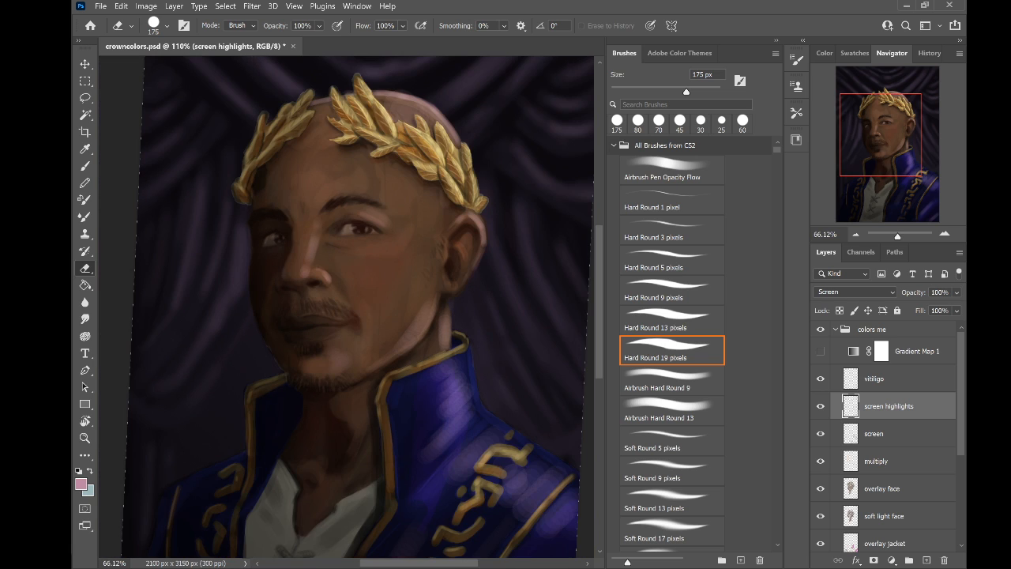
Paint a soft pink highlight over the temple between the eyebrow and the ear with the brush at 175 px
{"action": "key", "text": "b"}
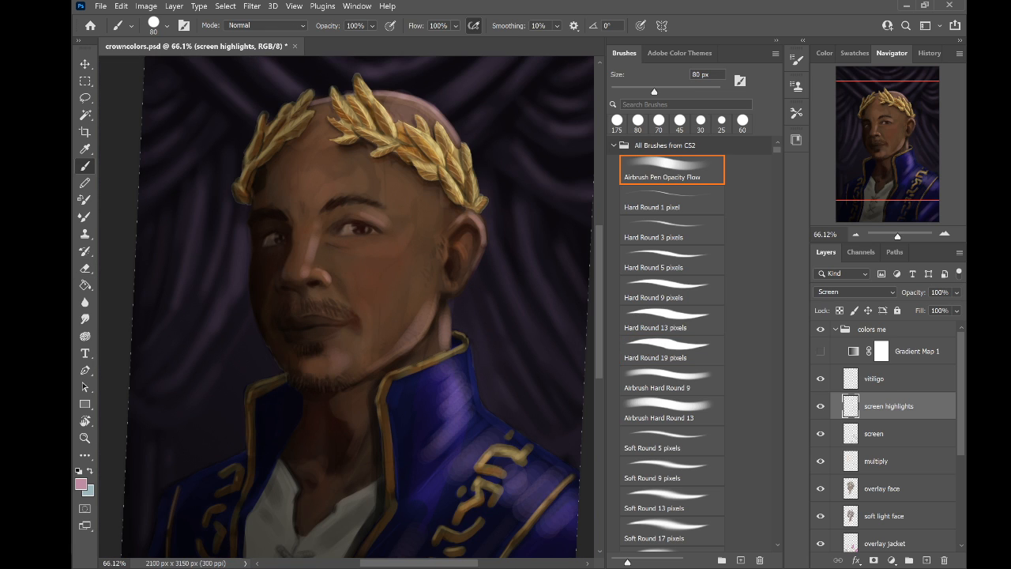
{"action": "key", "text": "bracketright"}
{"action": "key", "text": "bracketright"}
{"action": "key", "text": "bracketright"}
{"action": "key", "text": "bracketright"}
{"action": "key", "text": "bracketright"}
{"action": "mouse_move", "coordinate": [408, 209]}
{"action": "left_mouse_down"}
{"action": "mouse_move", "coordinate": [390, 187]}
{"action": "mouse_move", "coordinate": [410, 211]}
{"action": "mouse_move", "coordinate": [396, 187]}
{"action": "mouse_move", "coordinate": [410, 198]}
{"action": "mouse_move", "coordinate": [366, 155]}
{"action": "mouse_move", "coordinate": [408, 179]}
{"action": "mouse_move", "coordinate": [396, 163]}
{"action": "mouse_move", "coordinate": [422, 199]}
{"action": "mouse_move", "coordinate": [424, 235]}
{"action": "left_mouse_up"}
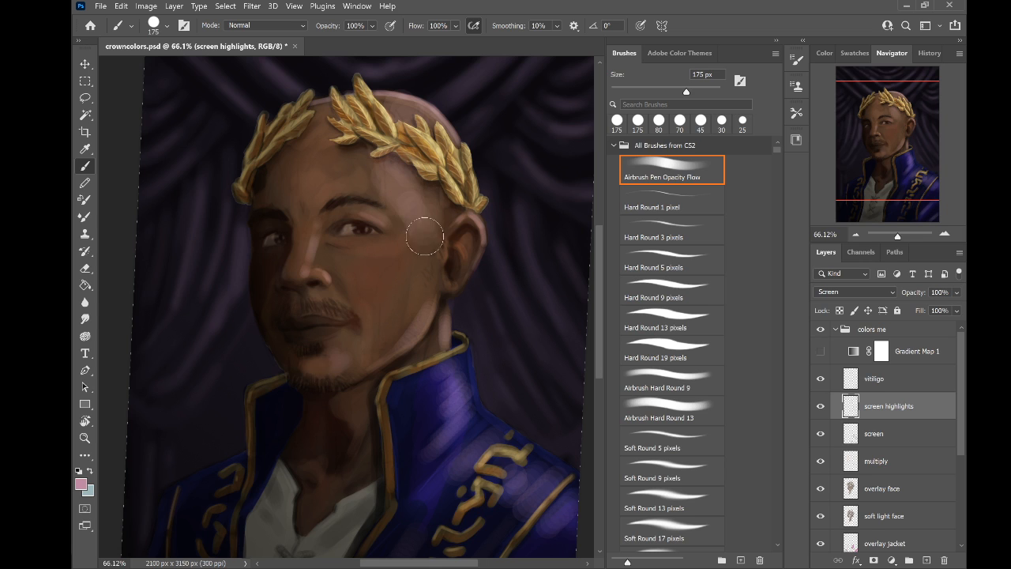
Extend the soft pink highlight from the temple down the cheek to the jaw with the brush at 250 px
{"action": "key", "text": "bracketright"}
{"action": "key", "text": "bracketright"}
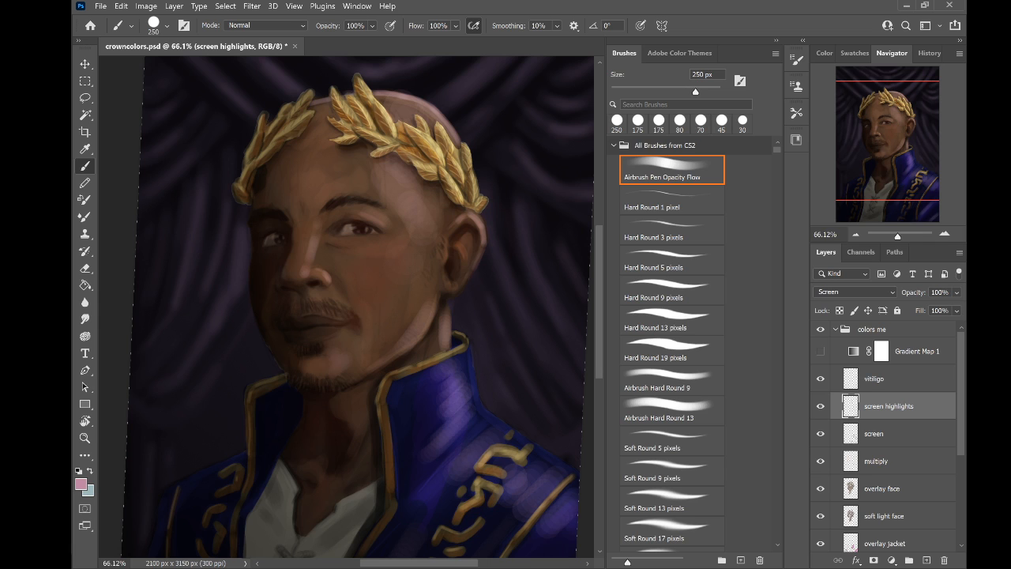
{"action": "mouse_move", "coordinate": [413, 237]}
{"action": "left_mouse_down"}
{"action": "mouse_move", "coordinate": [402, 276]}
{"action": "mouse_move", "coordinate": [420, 234]}
{"action": "mouse_move", "coordinate": [374, 374]}
{"action": "left_mouse_up"}
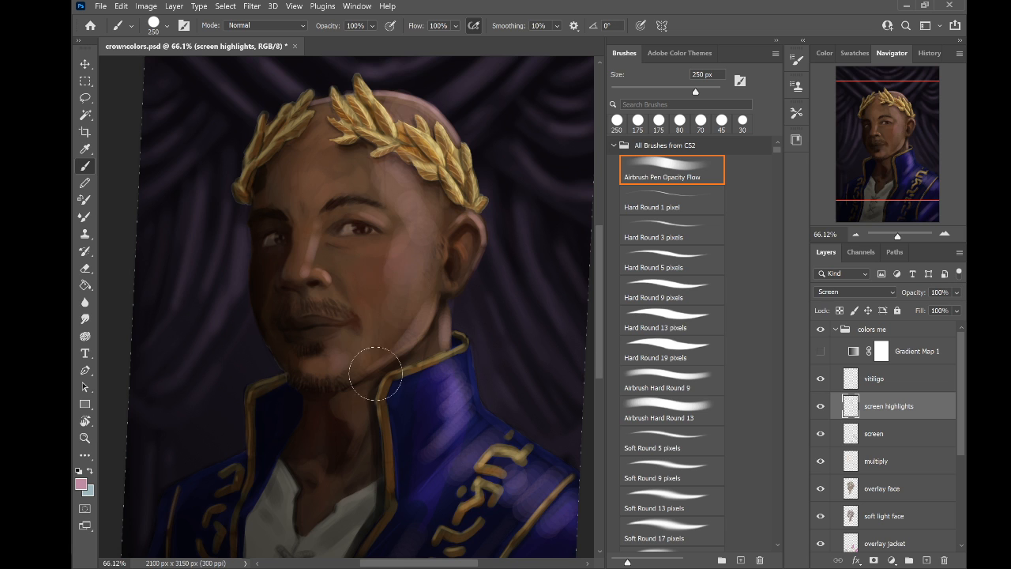
{"action": "left_click_drag", "start_coordinate": [400, 301], "coordinate": [384, 351]}
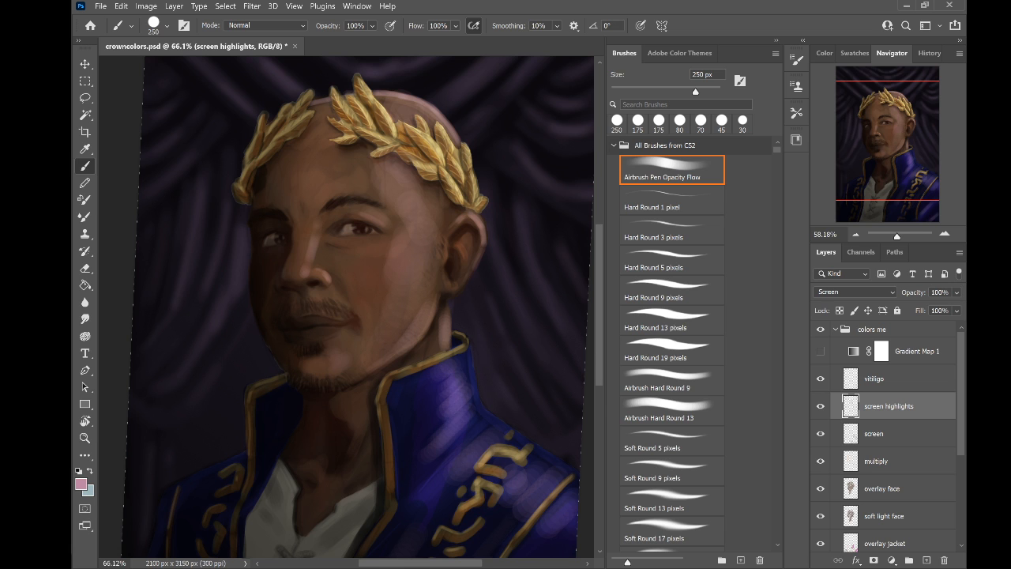
{"action": "scroll", "coordinate": [308, 228], "scroll_direction": "down", "scroll_amount": 5}
{"action": "scroll", "coordinate": [308, 227], "scroll_direction": "down", "scroll_amount": 1}
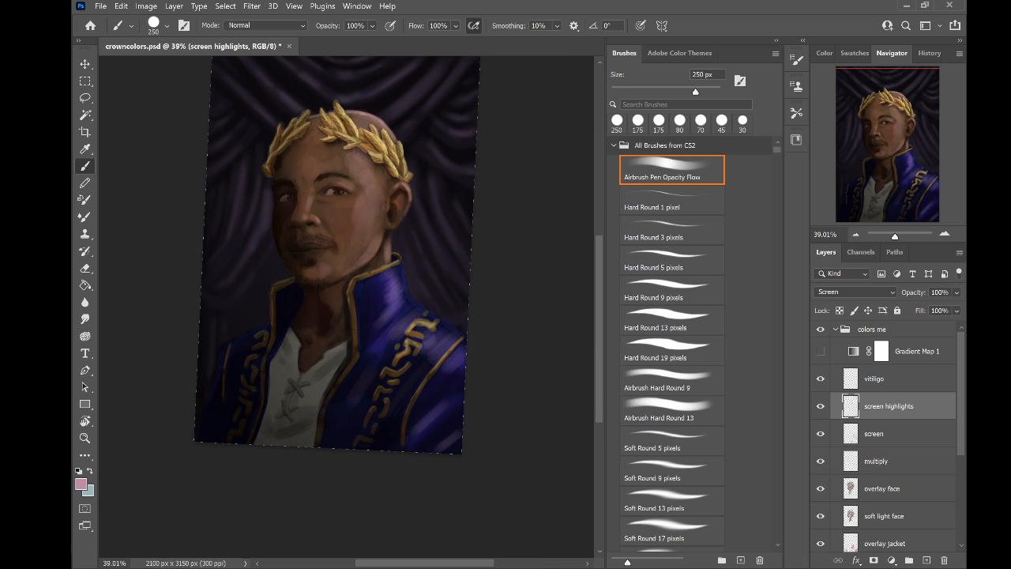
{"action": "scroll", "coordinate": [236, 206], "scroll_direction": "up", "scroll_amount": 4}
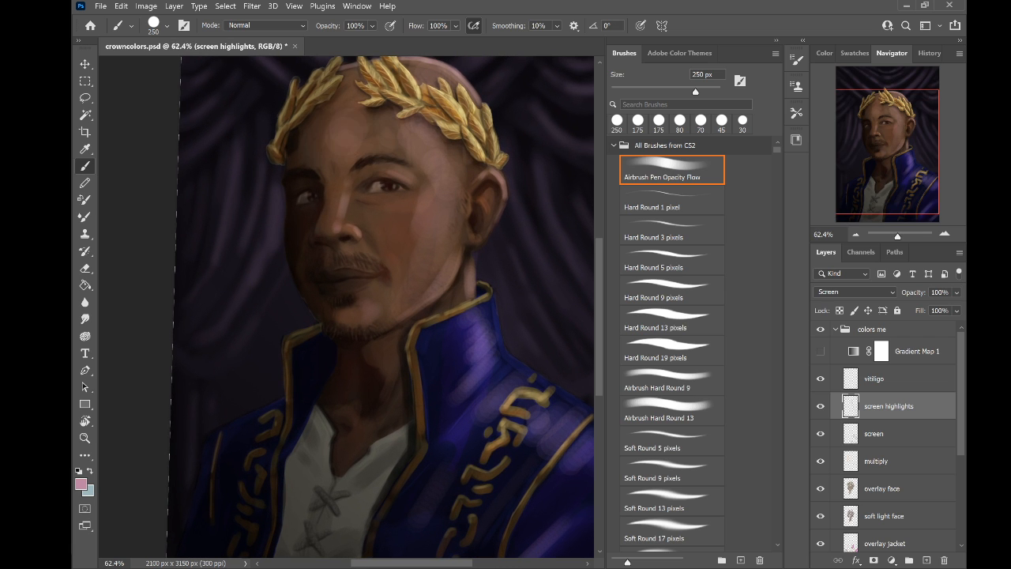
{"action": "scroll", "coordinate": [346, 260], "scroll_direction": "down", "scroll_amount": 2}
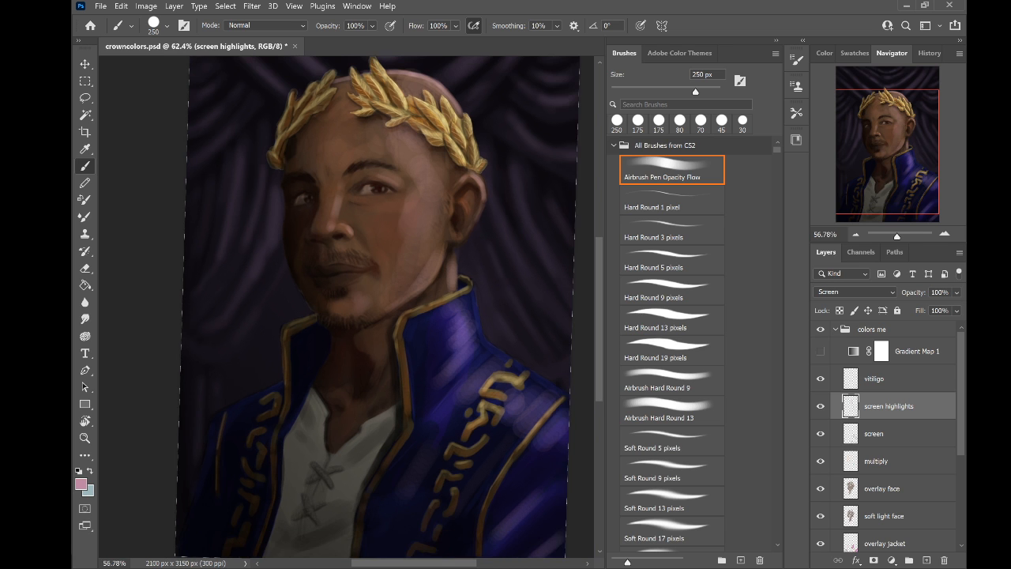
{"action": "scroll", "coordinate": [246, 197], "scroll_direction": "up", "scroll_amount": 4}
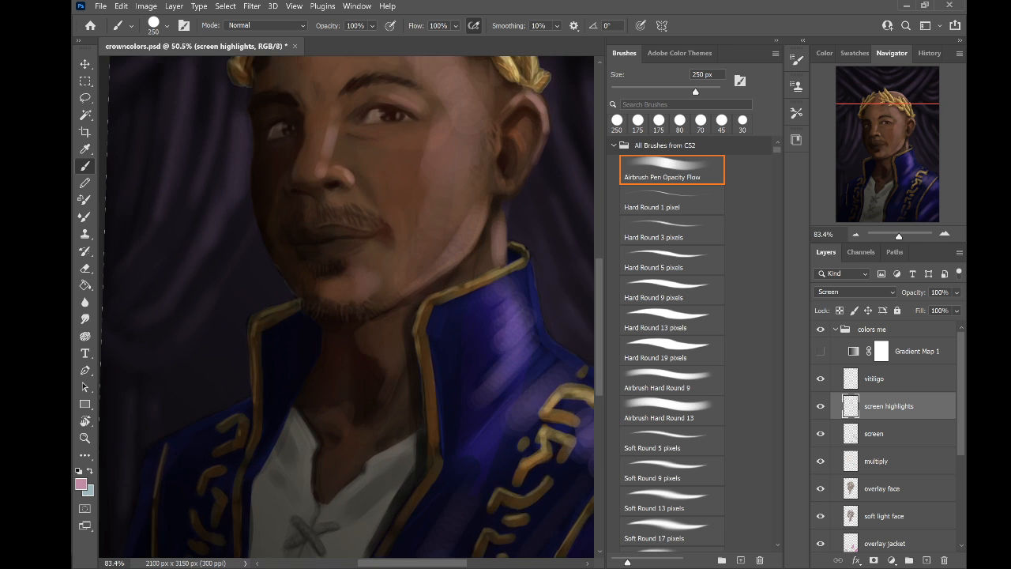
Compare the portrait with the screen highlights layer hidden and shown
{"action": "scroll", "coordinate": [277, 225], "scroll_direction": "up", "scroll_amount": 1}
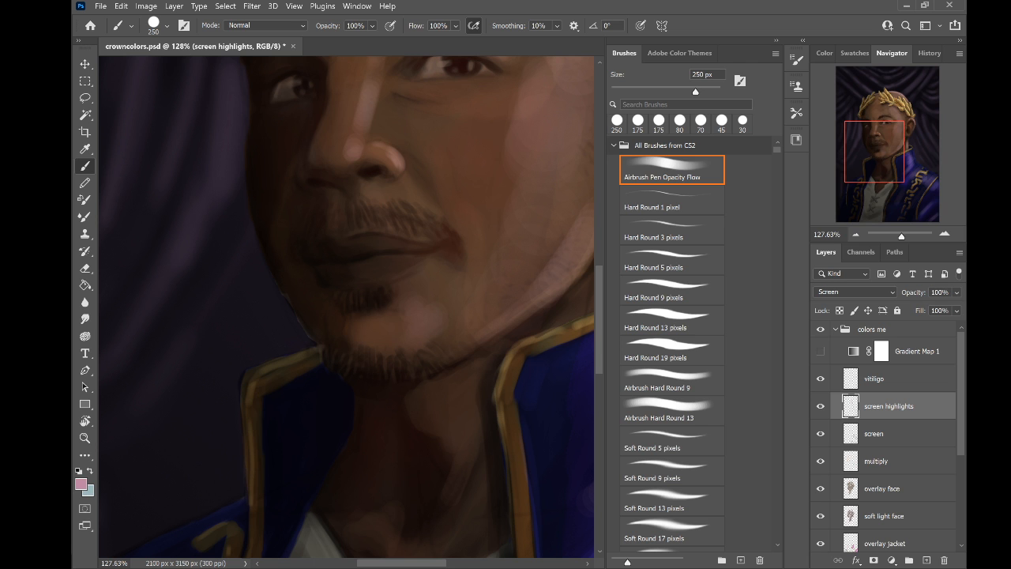
{"action": "scroll", "coordinate": [359, 110], "scroll_direction": "down", "scroll_amount": 5}
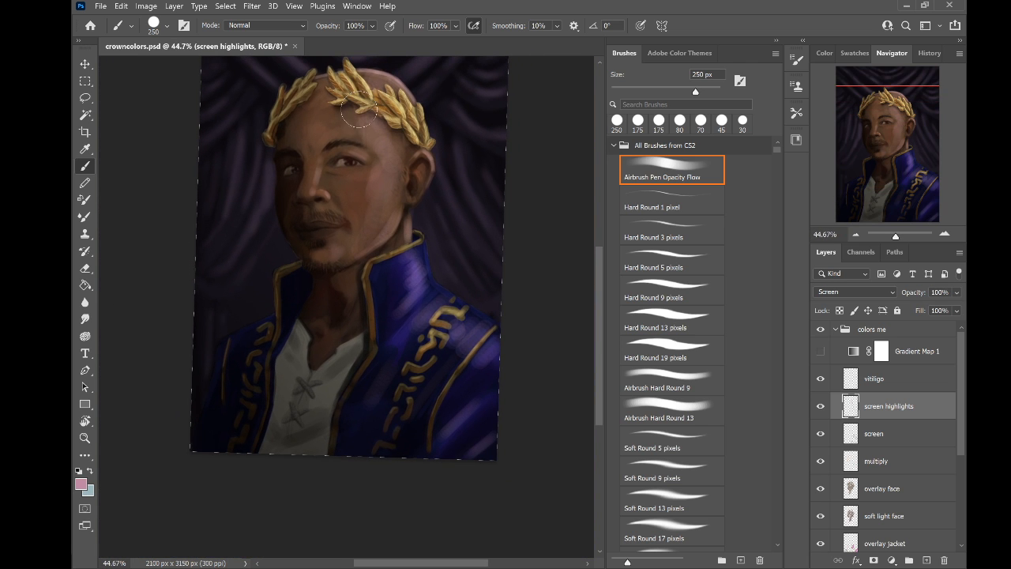
{"action": "left_click", "coordinate": [820, 408]}
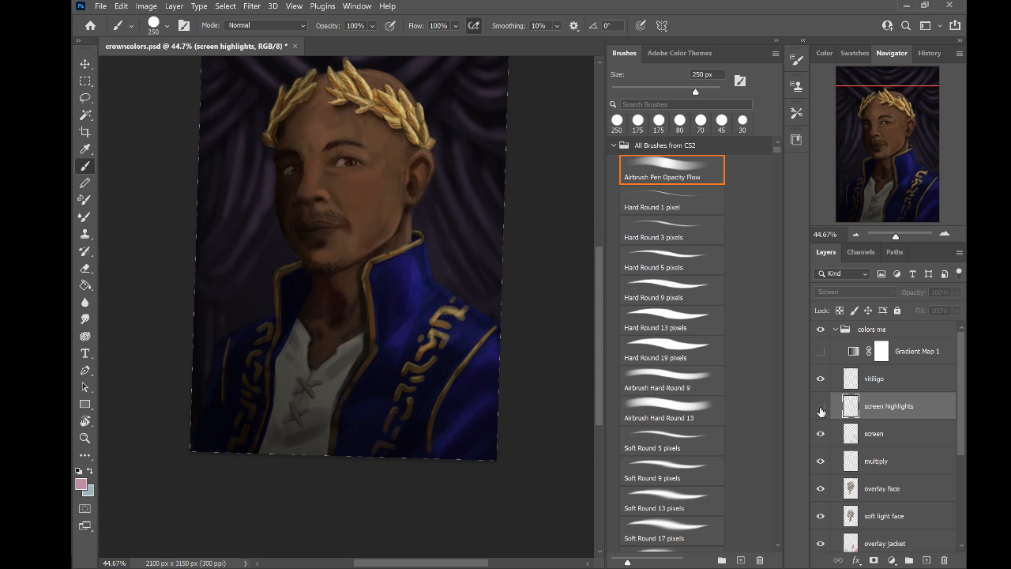
{"action": "left_click", "coordinate": [821, 407]}
{"action": "left_click", "coordinate": [820, 407]}
{"action": "left_click", "coordinate": [821, 408]}
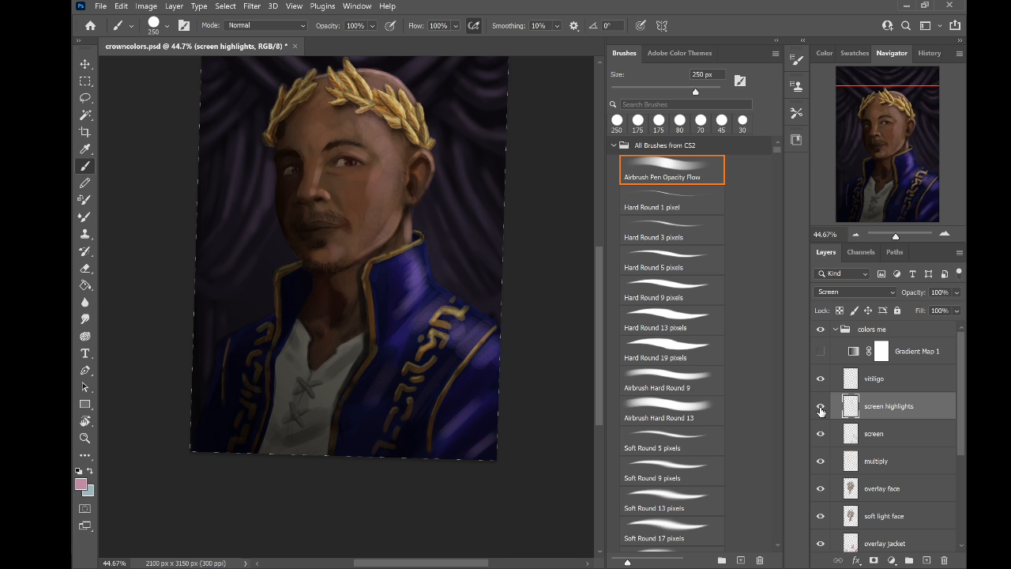
{"action": "scroll", "coordinate": [339, 261], "scroll_direction": "up", "scroll_amount": 2}
{"action": "scroll", "coordinate": [292, 242], "scroll_direction": "down", "scroll_amount": 3}
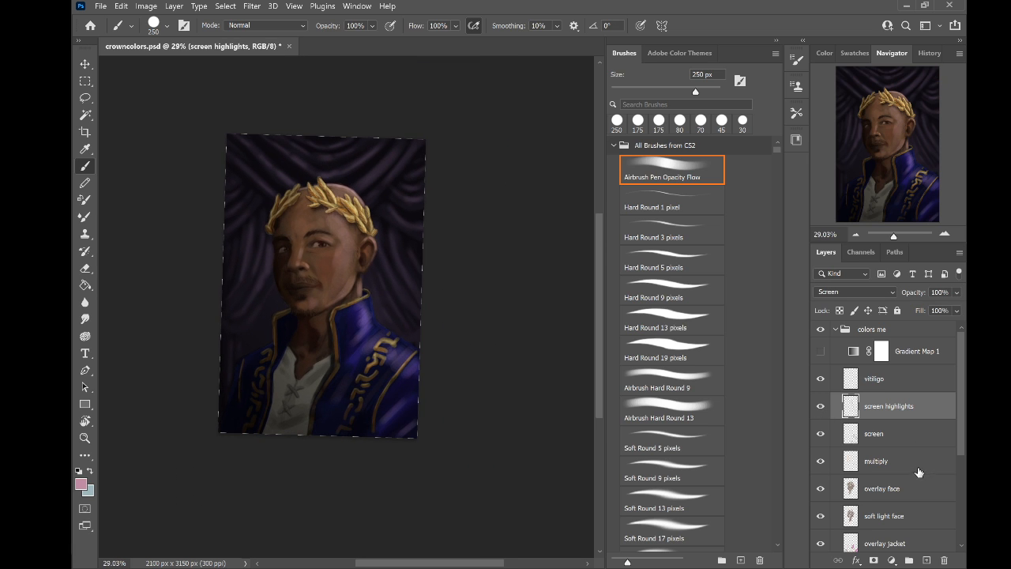
Check what the screen, screen highlights and Layer 4 layers contribute by hiding and showing each one
{"action": "left_click", "coordinate": [894, 437]}
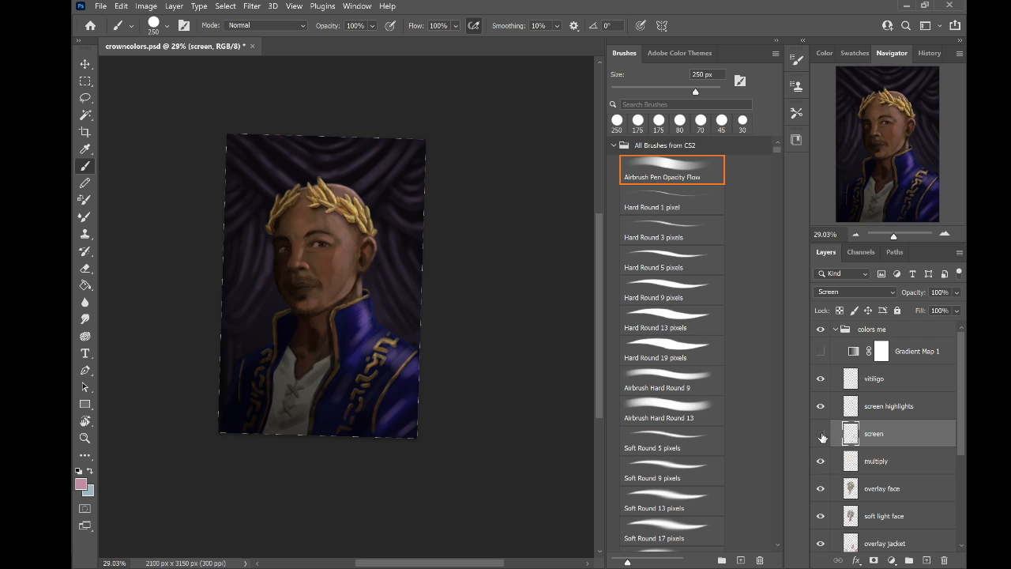
{"action": "left_click", "coordinate": [822, 434]}
{"action": "left_click", "coordinate": [821, 434]}
{"action": "left_click", "coordinate": [820, 407]}
{"action": "left_click", "coordinate": [821, 407]}
{"action": "scroll", "coordinate": [822, 463], "scroll_direction": "down", "scroll_amount": 5}
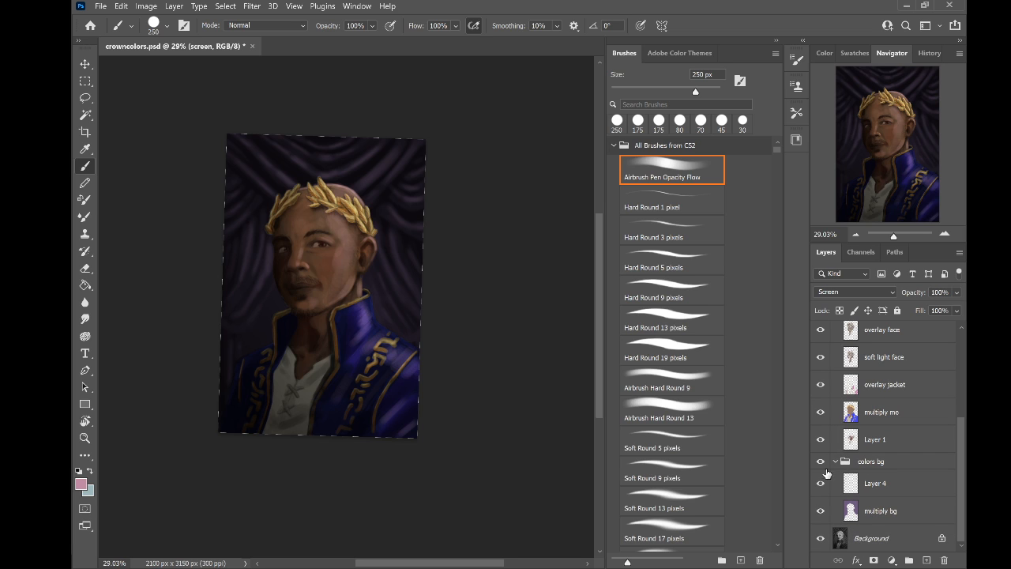
{"action": "left_click", "coordinate": [820, 483]}
{"action": "left_click", "coordinate": [821, 485]}
Add a new layer directly above the multiply bg layer and set its blend mode to Soft Light
{"action": "left_click", "coordinate": [898, 511]}
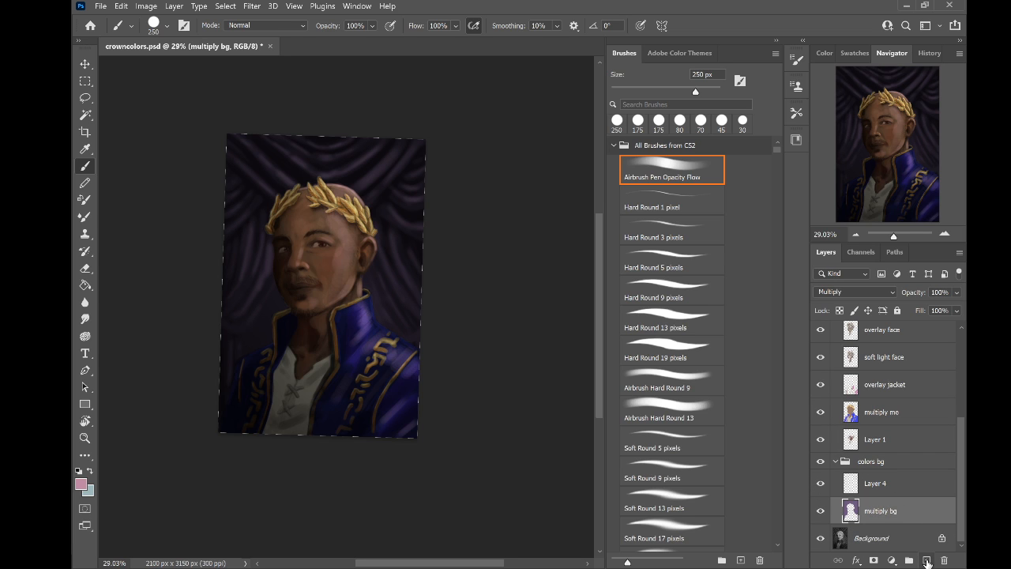
{"action": "left_click", "coordinate": [927, 560]}
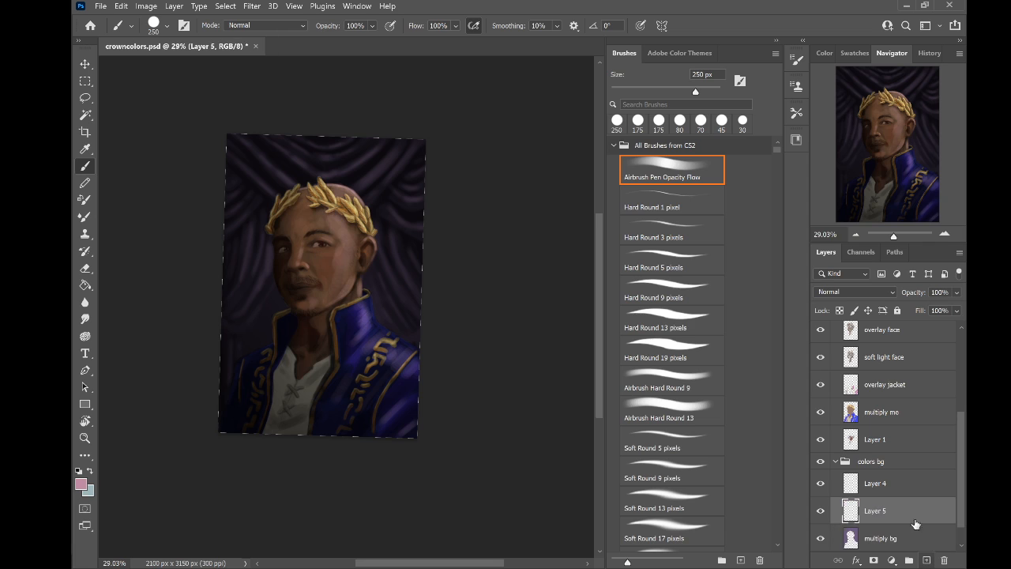
{"action": "left_click", "coordinate": [891, 292]}
{"action": "key", "text": "Down"}
{"action": "key", "text": "Down"}
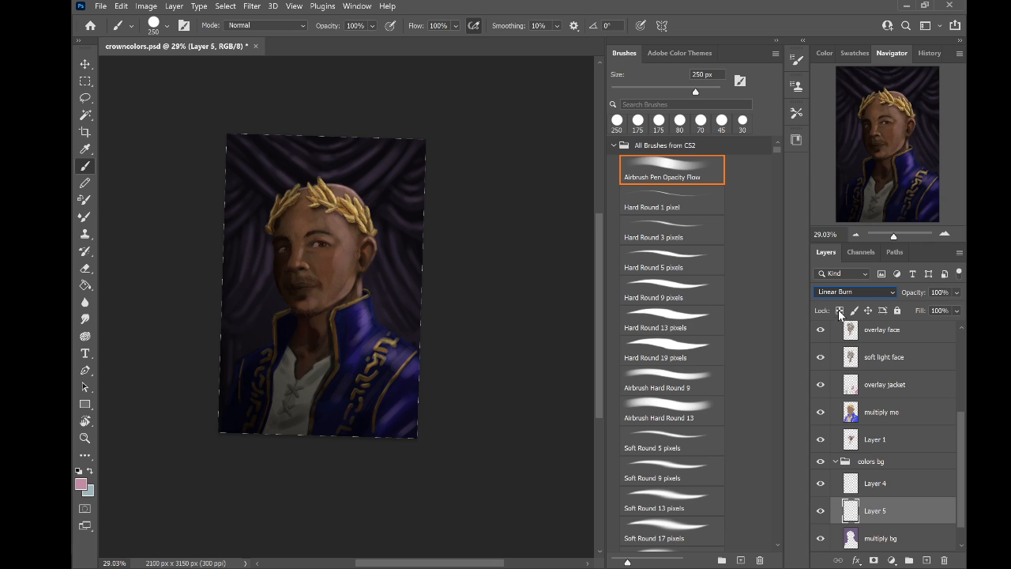
{"action": "key", "text": "Down"}
{"action": "key", "text": "Down"}
{"action": "key", "text": "Down"}
Rename the new Soft Light layer as soft light
{"action": "double_click", "coordinate": [875, 511]}
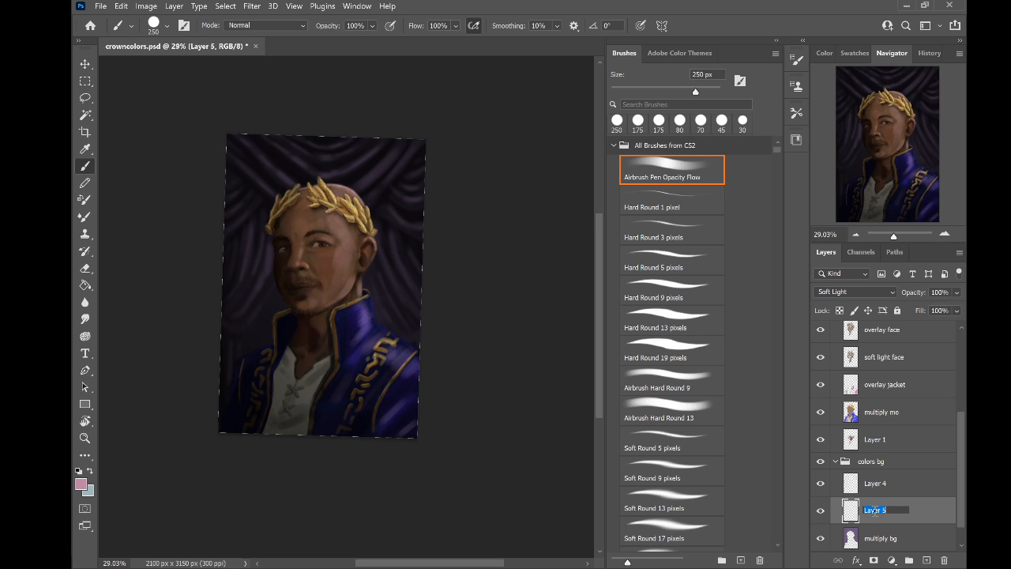
{"action": "type", "text": "soft light"}
{"action": "key", "text": "Return"}
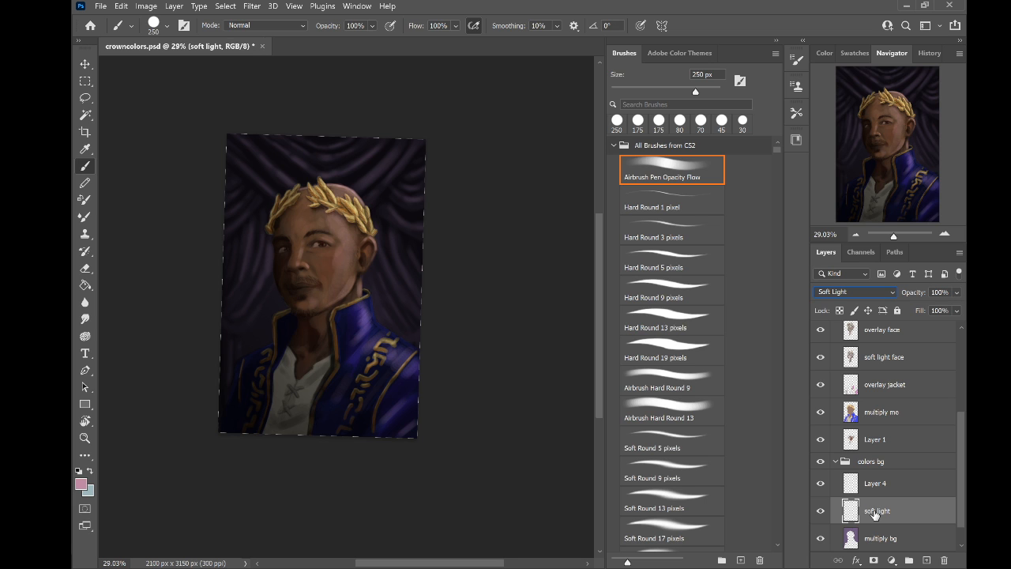
Try a light pink stroke on the curtain beside the back of the head with the brush at 250 px
{"action": "scroll", "coordinate": [312, 228], "scroll_direction": "up", "scroll_amount": 5}
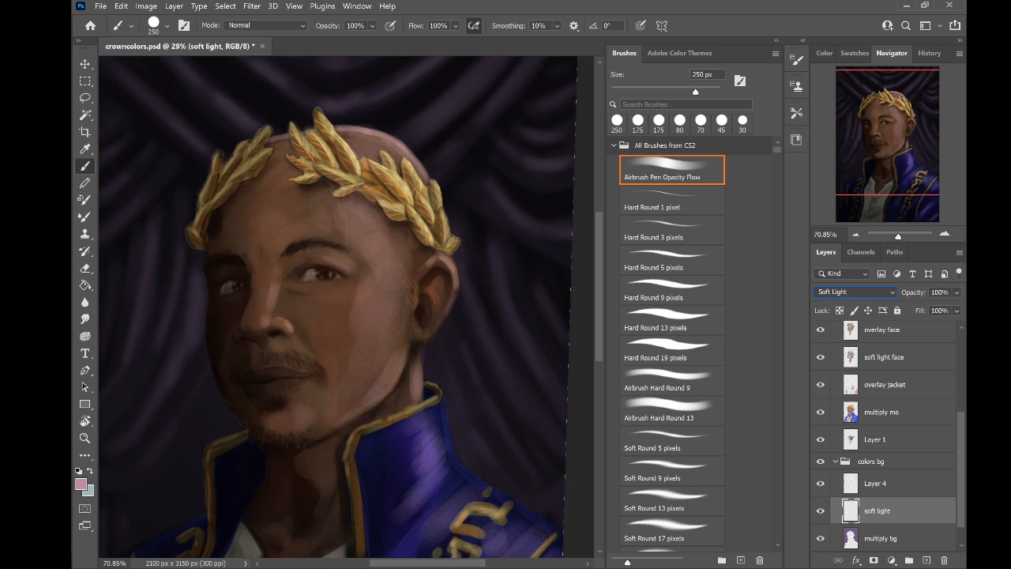
{"action": "left_click_drag", "start_coordinate": [537, 240], "coordinate": [474, 169]}
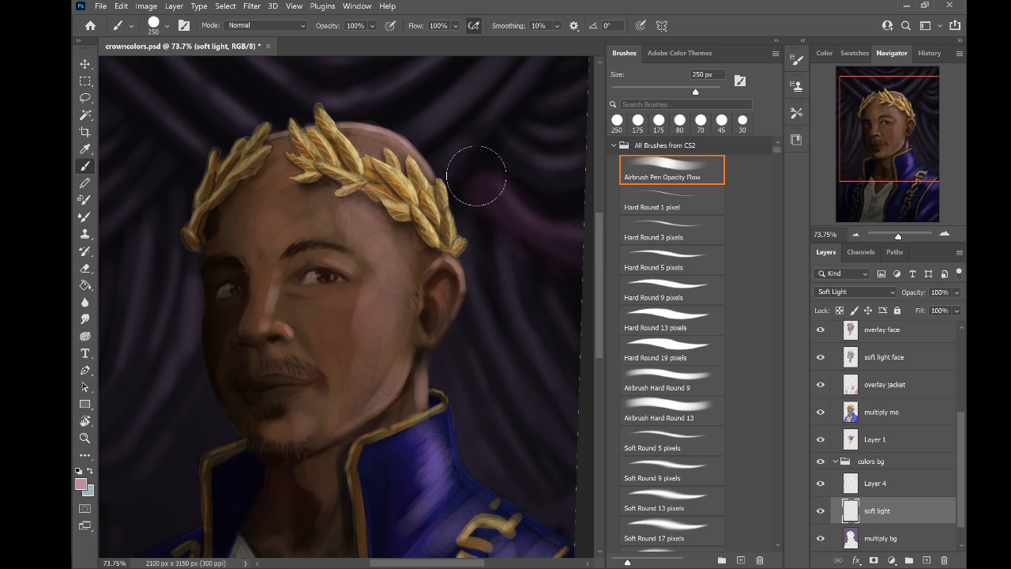
{"action": "scroll", "coordinate": [328, 306], "scroll_direction": "down", "scroll_amount": 5}
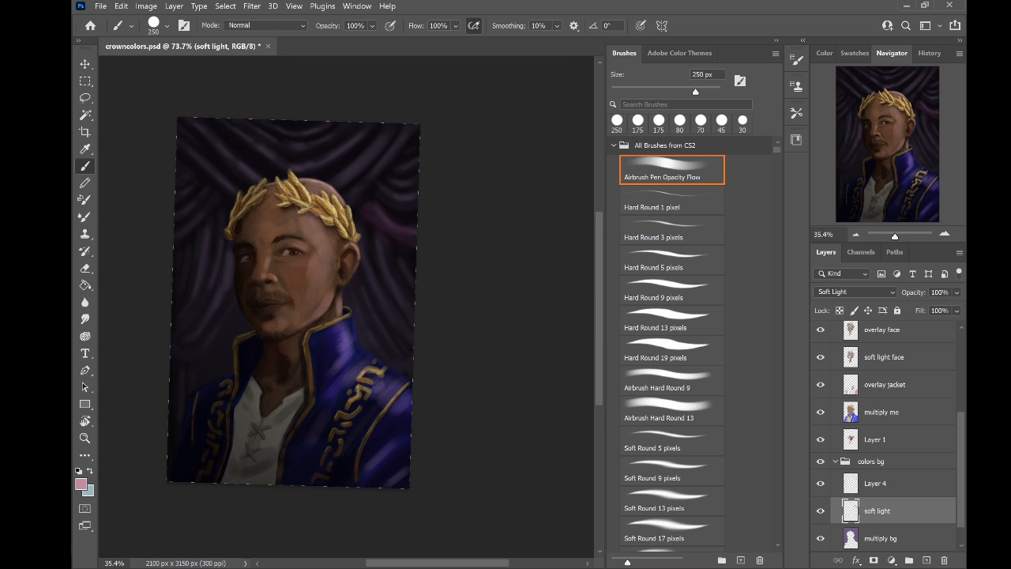
Paint the background curtains with a deeper pink (H 328, S 47, B 64) using the brush at 300 px
{"action": "scroll", "coordinate": [379, 245], "scroll_direction": "up", "scroll_amount": 2}
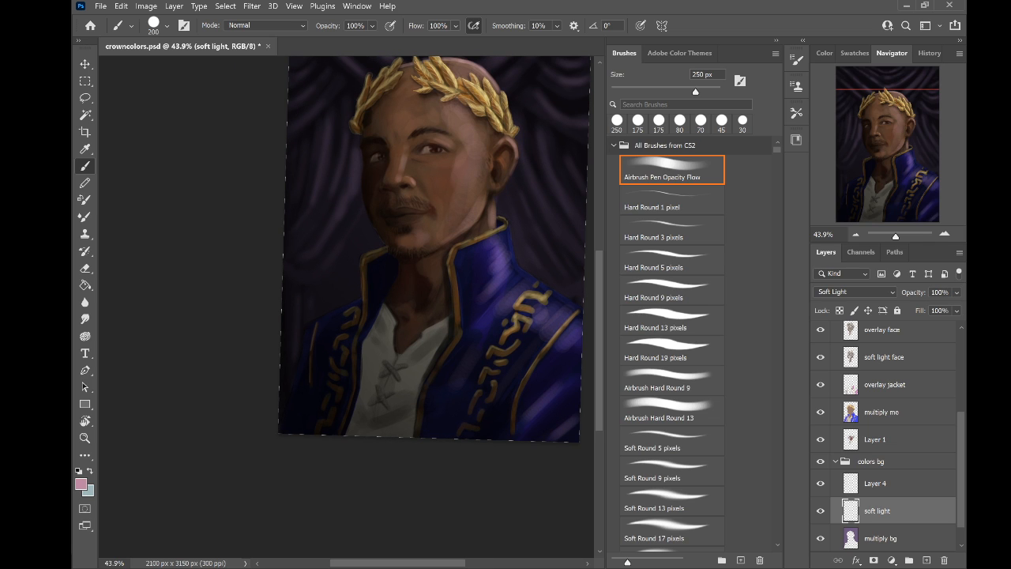
{"action": "key", "text": "bracketleft"}
{"action": "left_click", "coordinate": [823, 52]}
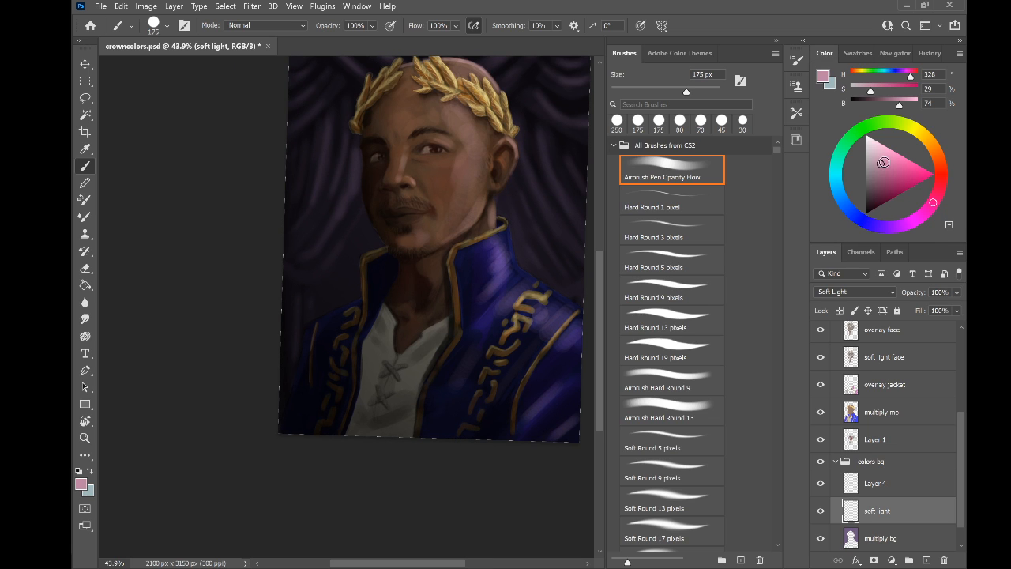
{"action": "left_click_drag", "start_coordinate": [883, 162], "coordinate": [886, 175]}
{"action": "key", "text": "bracketright"}
{"action": "key", "text": "bracketright"}
{"action": "key", "text": "bracketright"}
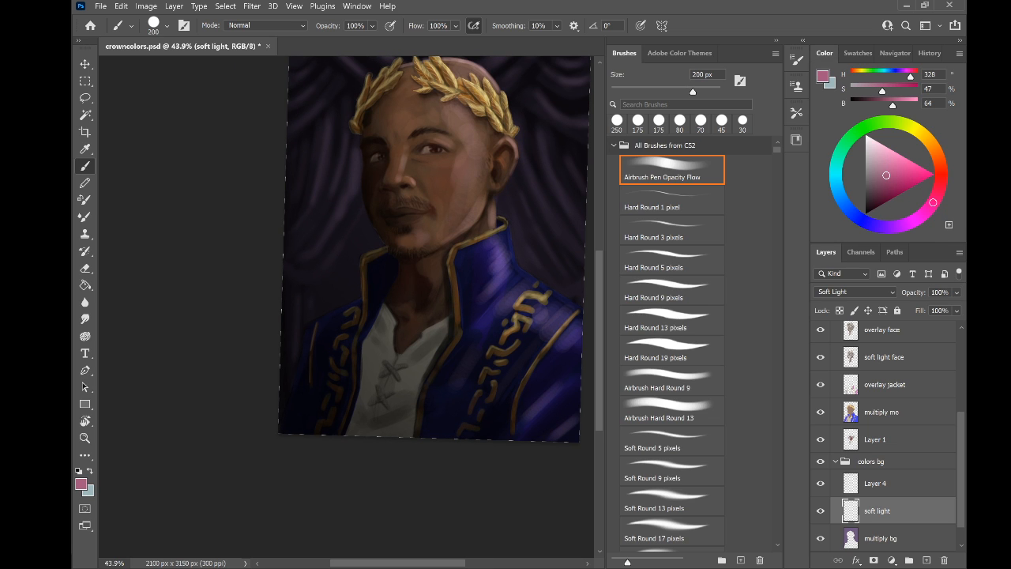
{"action": "mouse_move", "coordinate": [291, 273]}
{"action": "left_mouse_down"}
{"action": "mouse_move", "coordinate": [321, 232]}
{"action": "mouse_move", "coordinate": [308, 300]}
{"action": "mouse_move", "coordinate": [267, 386]}
{"action": "left_mouse_up"}
{"action": "scroll", "coordinate": [349, 221], "scroll_direction": "up", "scroll_amount": 2}
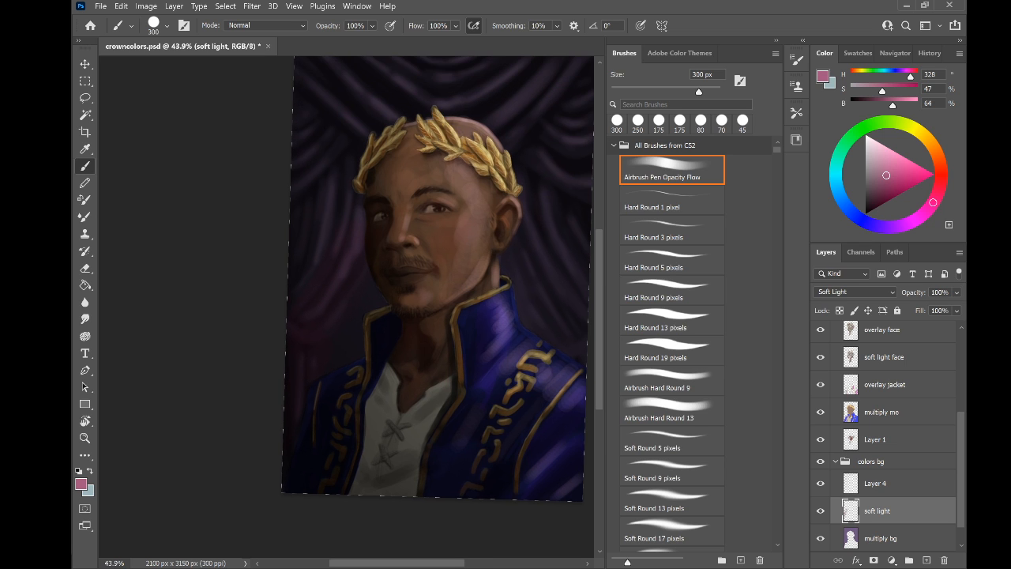
{"action": "scroll", "coordinate": [349, 220], "scroll_direction": "down", "scroll_amount": 3}
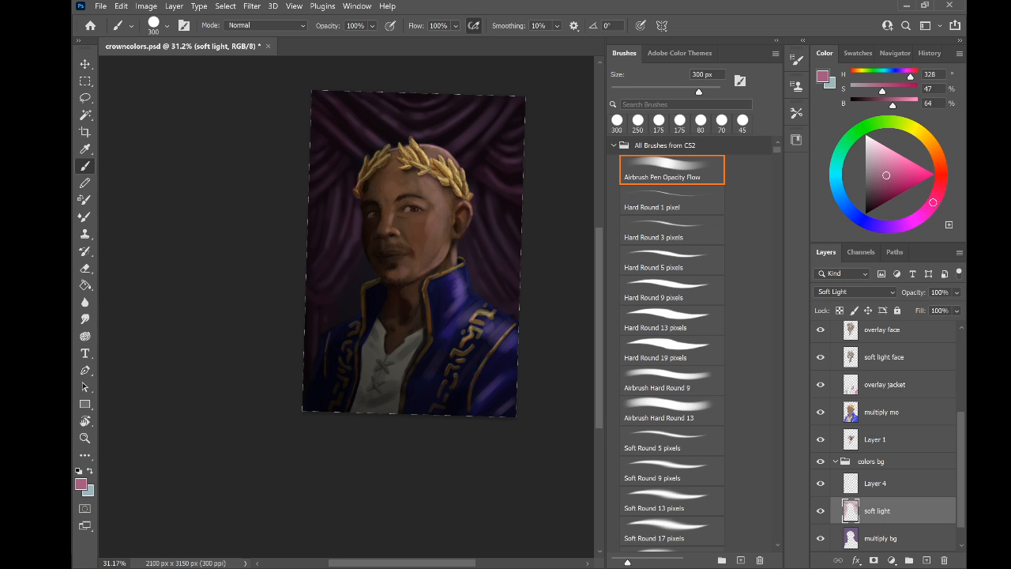
Erase the pink spill along the shadowed edge of the face with the eraser at 60 px
{"action": "scroll", "coordinate": [345, 136], "scroll_direction": "up", "scroll_amount": 2}
{"action": "scroll", "coordinate": [348, 158], "scroll_direction": "up", "scroll_amount": 3}
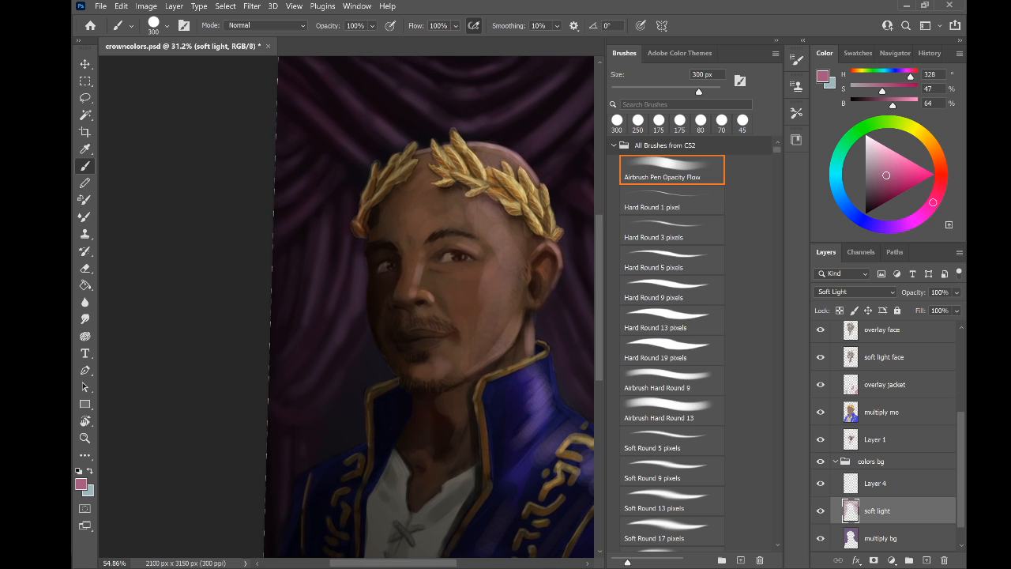
{"action": "scroll", "coordinate": [348, 158], "scroll_direction": "up", "scroll_amount": 1}
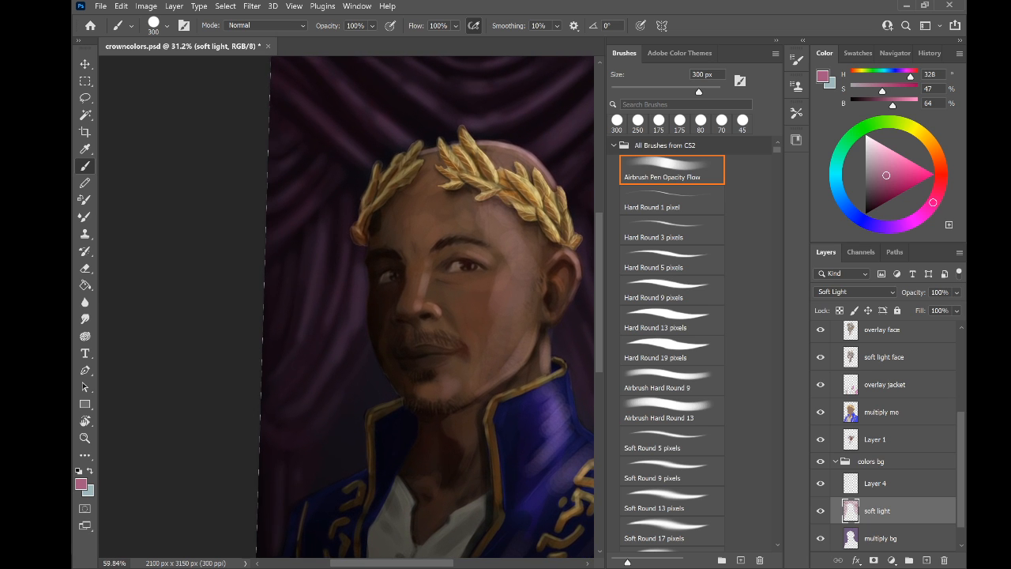
{"action": "key", "text": "e"}
{"action": "key", "text": "bracketleft"}
{"action": "key", "text": "bracketleft"}
{"action": "key", "text": "bracketleft"}
{"action": "key", "text": "bracketleft"}
{"action": "key", "text": "bracketleft"}
{"action": "key", "text": "bracketleft"}
{"action": "key", "text": "bracketleft"}
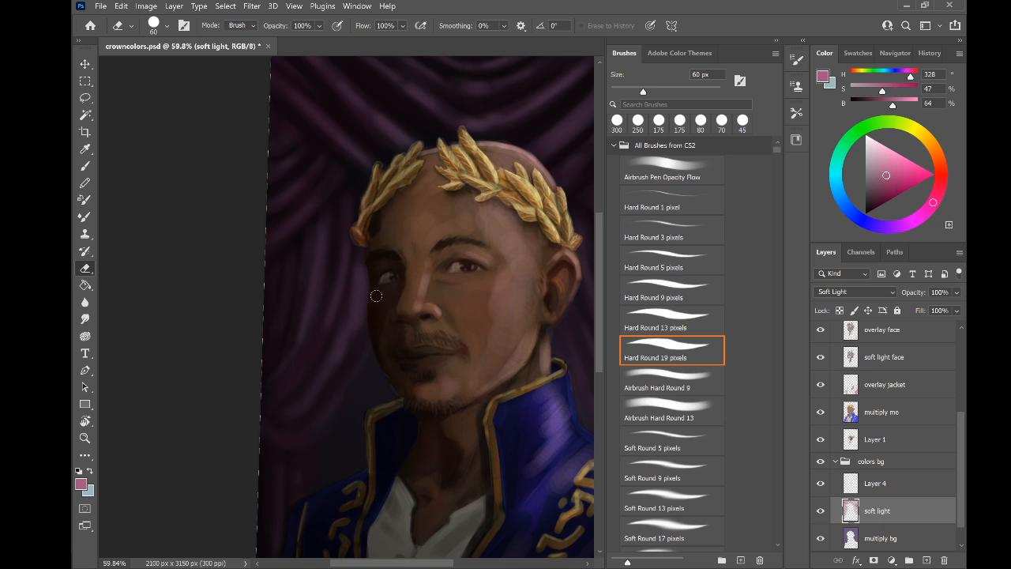
{"action": "mouse_move", "coordinate": [370, 290]}
{"action": "left_mouse_down"}
{"action": "mouse_move", "coordinate": [383, 369]}
{"action": "mouse_move", "coordinate": [376, 294]}
{"action": "mouse_move", "coordinate": [381, 357]}
{"action": "left_mouse_up"}
{"action": "left_click_drag", "start_coordinate": [442, 268], "coordinate": [304, 301]}
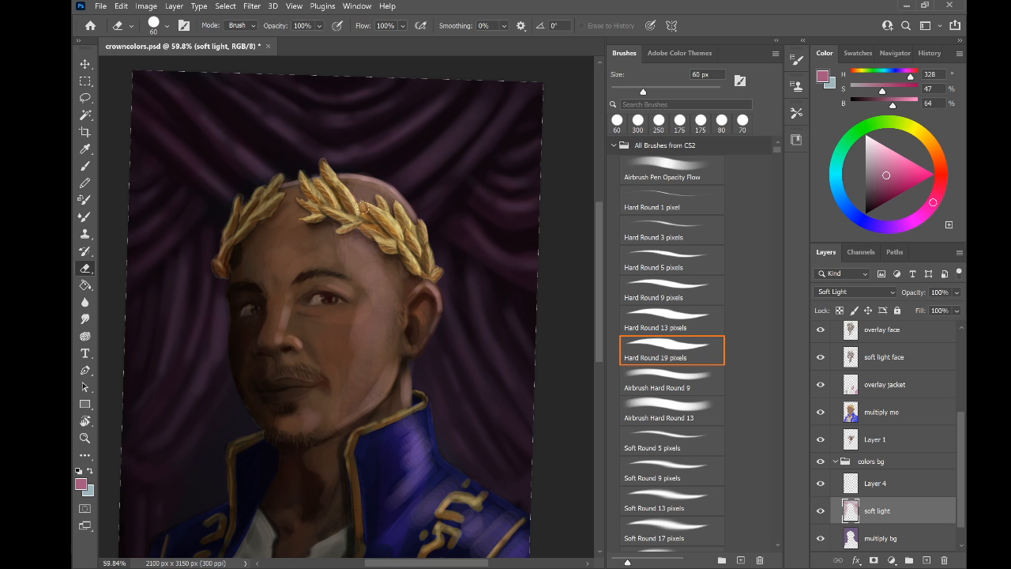
{"action": "scroll", "coordinate": [267, 231], "scroll_direction": "down", "scroll_amount": 4}
{"action": "left_click_drag", "start_coordinate": [267, 231], "coordinate": [339, 174]}
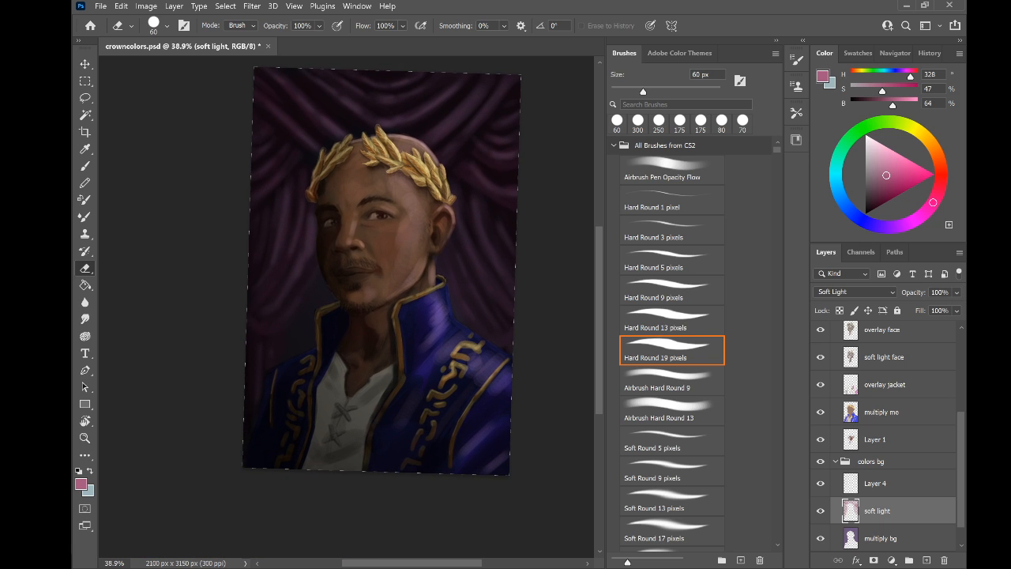
Paint more pink onto the curtain folds with the brush at 125 px
{"action": "key", "text": "b"}
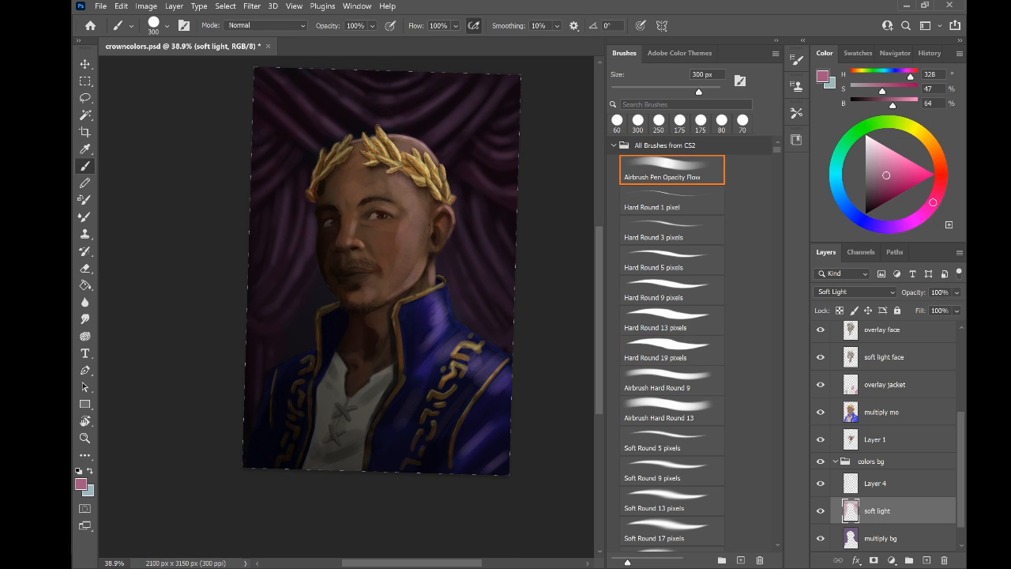
{"action": "key", "text": "bracketleft"}
{"action": "key", "text": "bracketleft"}
{"action": "key", "text": "bracketleft"}
{"action": "key", "text": "bracketleft"}
{"action": "key", "text": "bracketleft"}
{"action": "left_click_drag", "start_coordinate": [442, 316], "coordinate": [461, 236]}
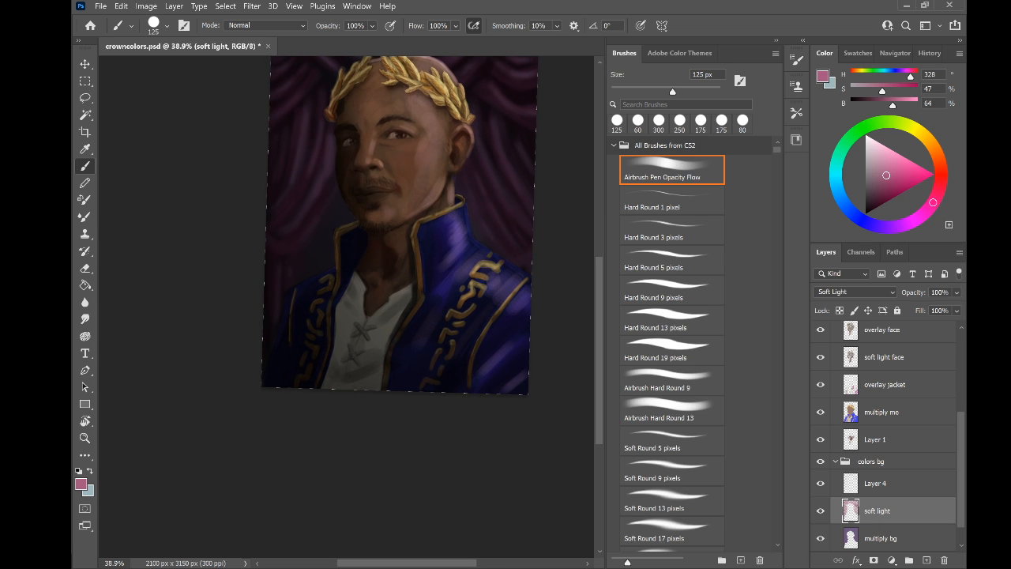
Paint dark teal (H 182, S 54, B 41) on the multiply bg layer between curtain and collar with the brush at 100 px
{"action": "key", "text": "x"}
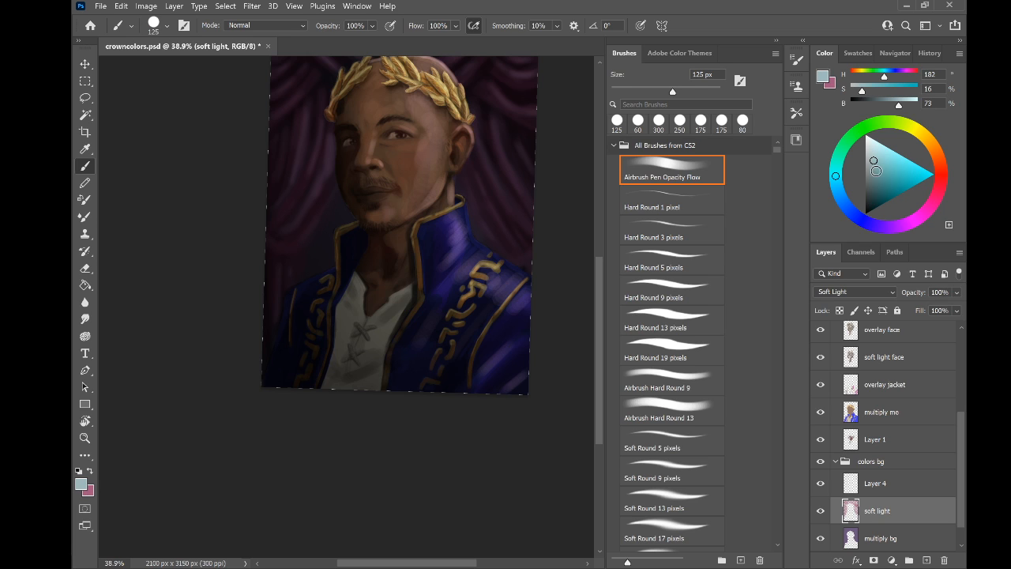
{"action": "left_click", "coordinate": [880, 191]}
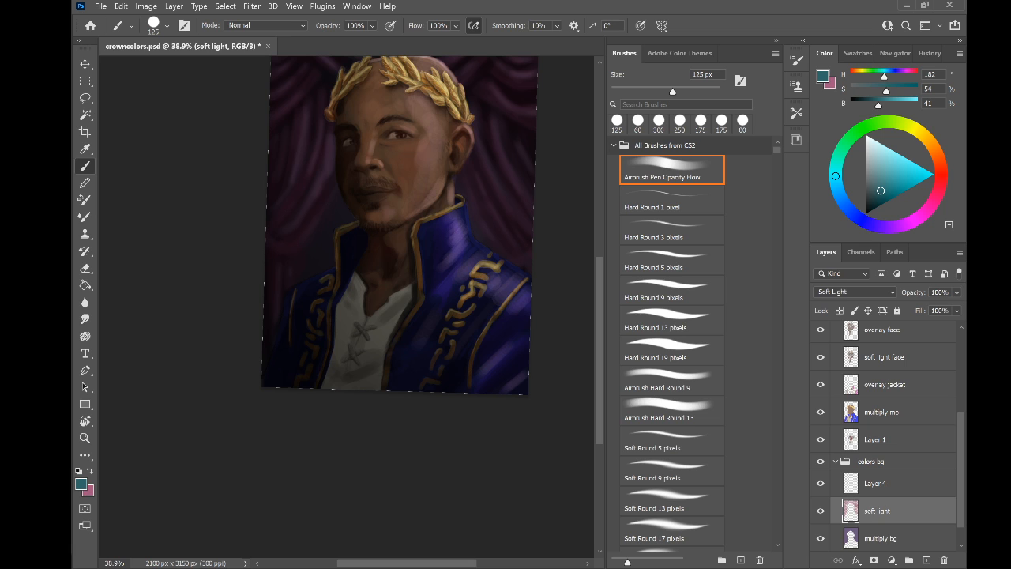
{"action": "left_click", "coordinate": [881, 538]}
{"action": "key", "text": "bracketleft"}
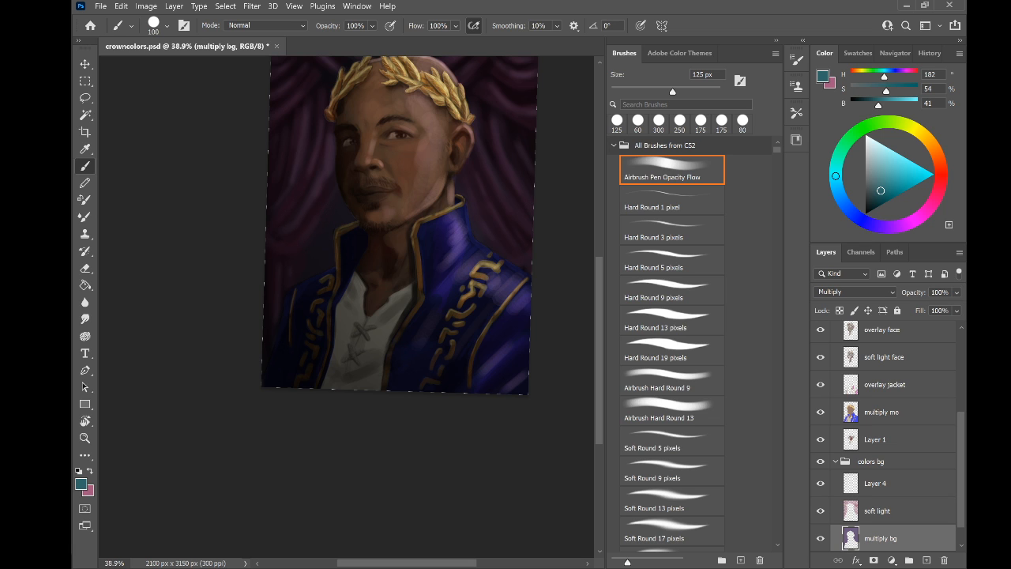
{"action": "scroll", "coordinate": [297, 174], "scroll_direction": "up", "scroll_amount": 3}
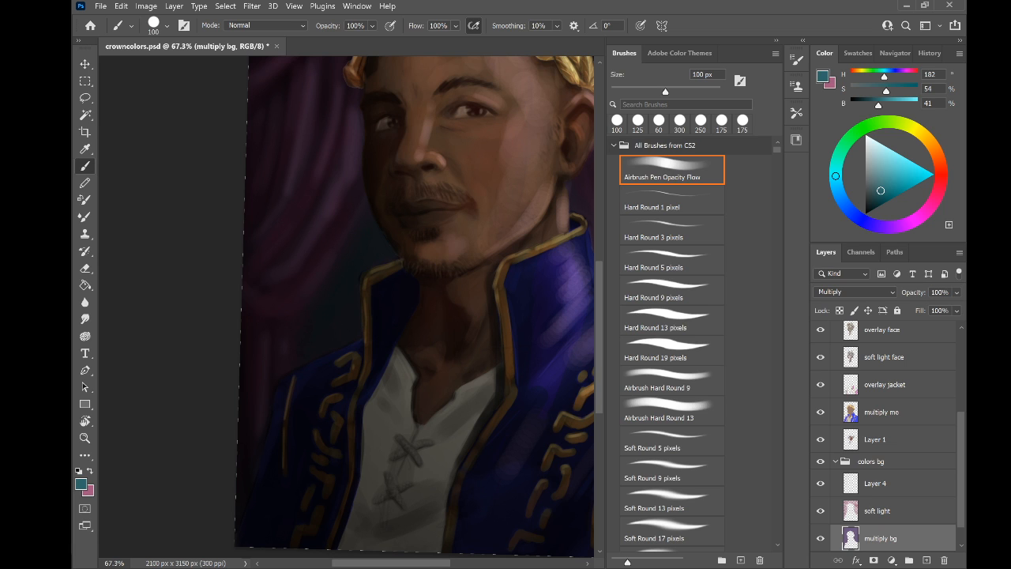
{"action": "scroll", "coordinate": [294, 209], "scroll_direction": "down", "scroll_amount": 5}
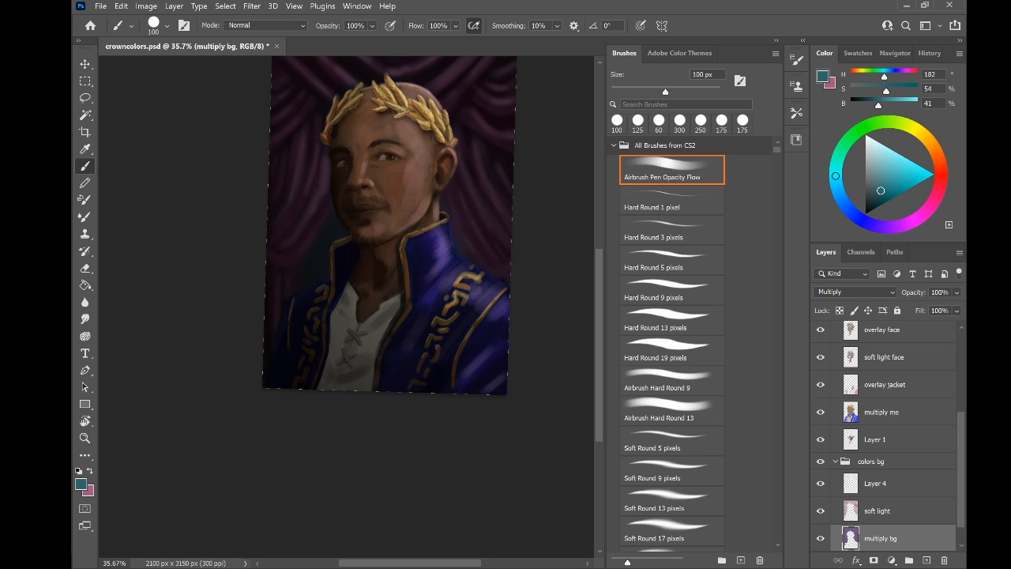
{"action": "left_click_drag", "start_coordinate": [379, 229], "coordinate": [348, 299]}
Try painting magenta (H 315, S 83, B 47) over the curtain background on the soft light layer with the brush at 70 px
{"action": "left_click", "coordinate": [877, 511]}
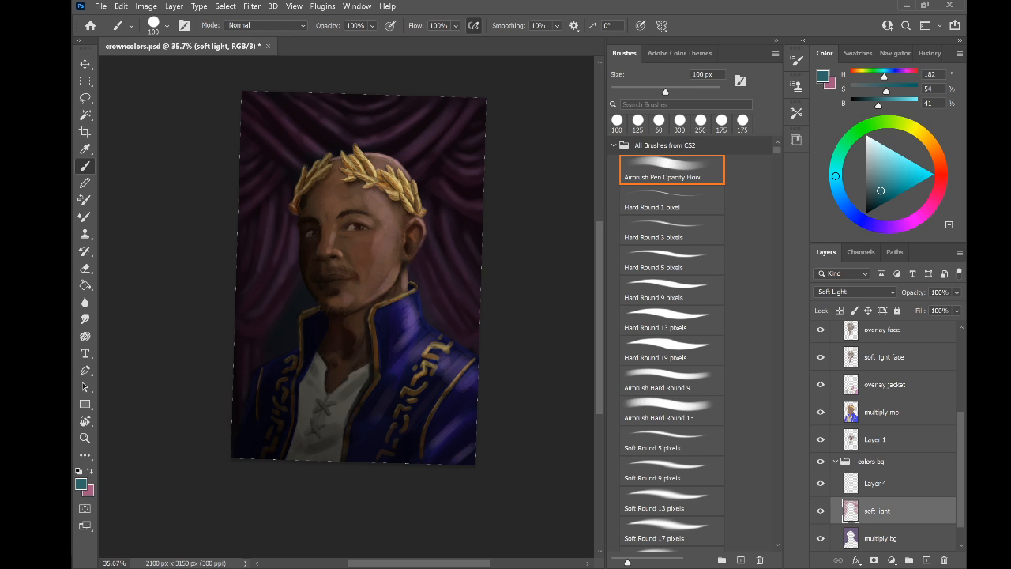
{"action": "left_click", "coordinate": [931, 205]}
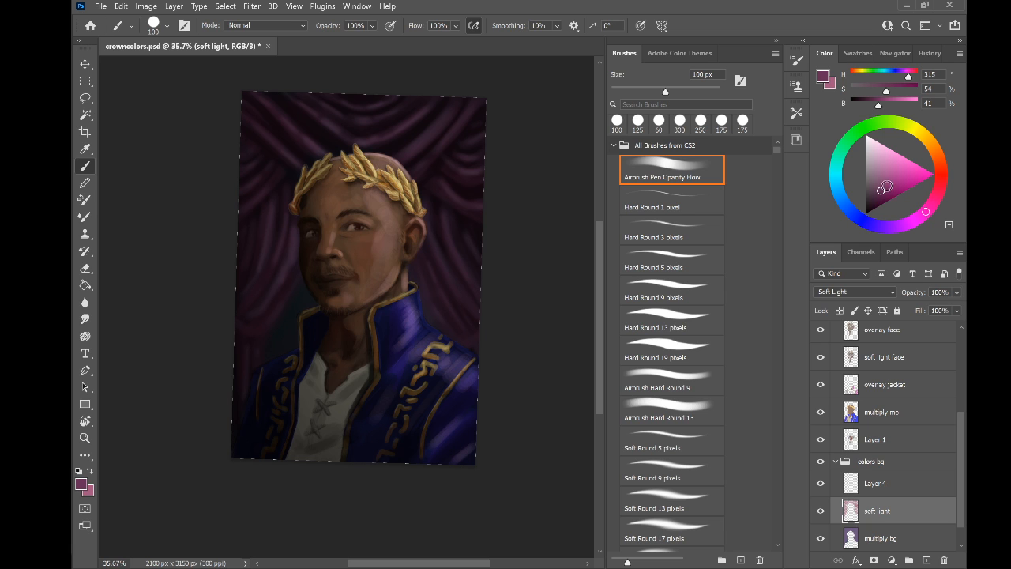
{"action": "left_click_drag", "start_coordinate": [887, 187], "coordinate": [891, 192]}
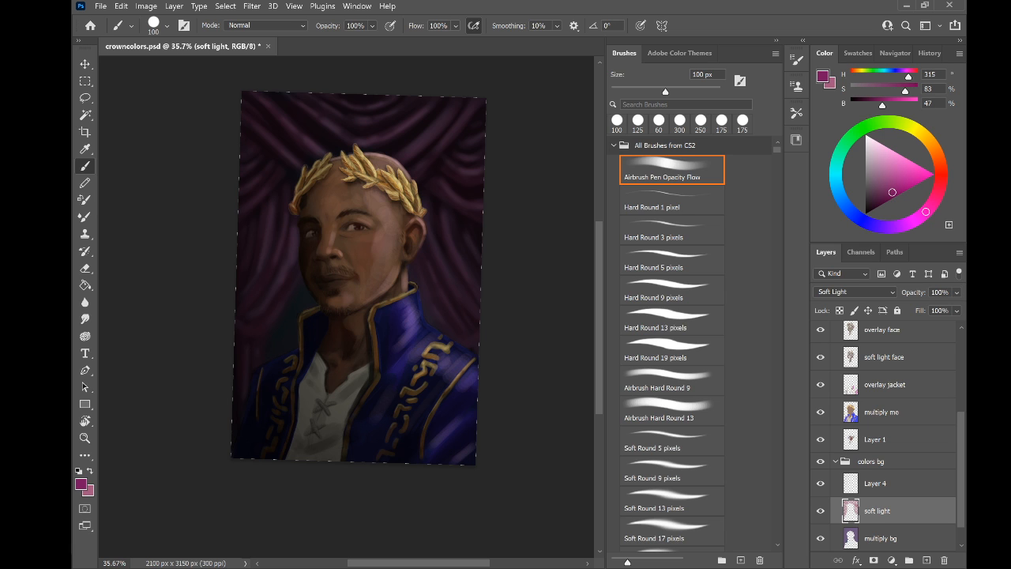
{"action": "scroll", "coordinate": [190, 214], "scroll_direction": "up", "scroll_amount": 5}
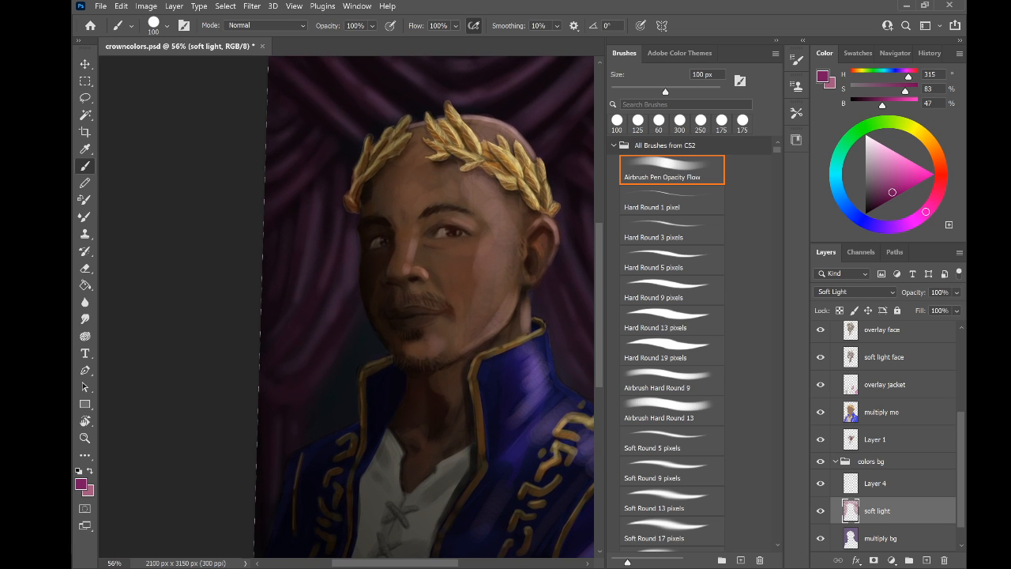
{"action": "key", "text": "bracketleft"}
{"action": "key", "text": "bracketleft"}
{"action": "key", "text": "bracketleft"}
{"action": "key", "text": "bracketright"}
{"action": "key", "text": "bracketright"}
{"action": "scroll", "coordinate": [315, 208], "scroll_direction": "down", "scroll_amount": 3}
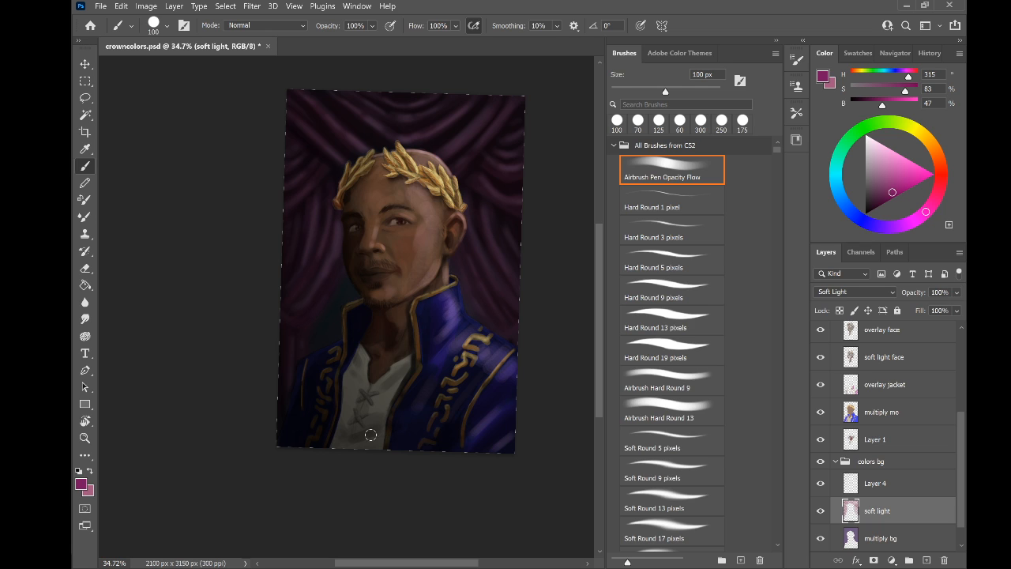
Undo the recent brush strokes on the background, going back through the history to the last eraser stroke
{"action": "scroll", "coordinate": [903, 389], "scroll_direction": "down", "scroll_amount": 1}
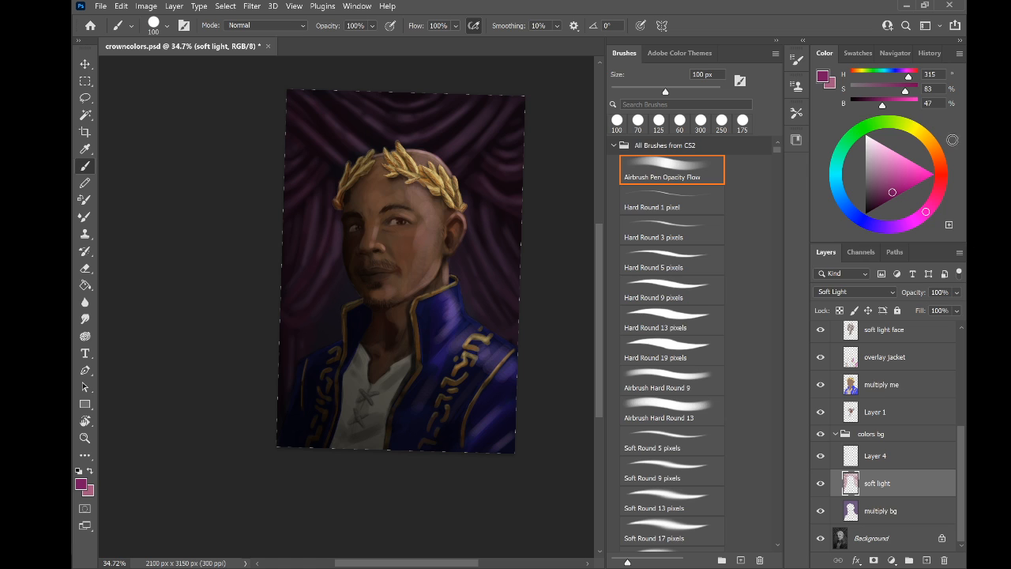
{"action": "left_click", "coordinate": [926, 52]}
{"action": "scroll", "coordinate": [881, 148], "scroll_direction": "up", "scroll_amount": 8}
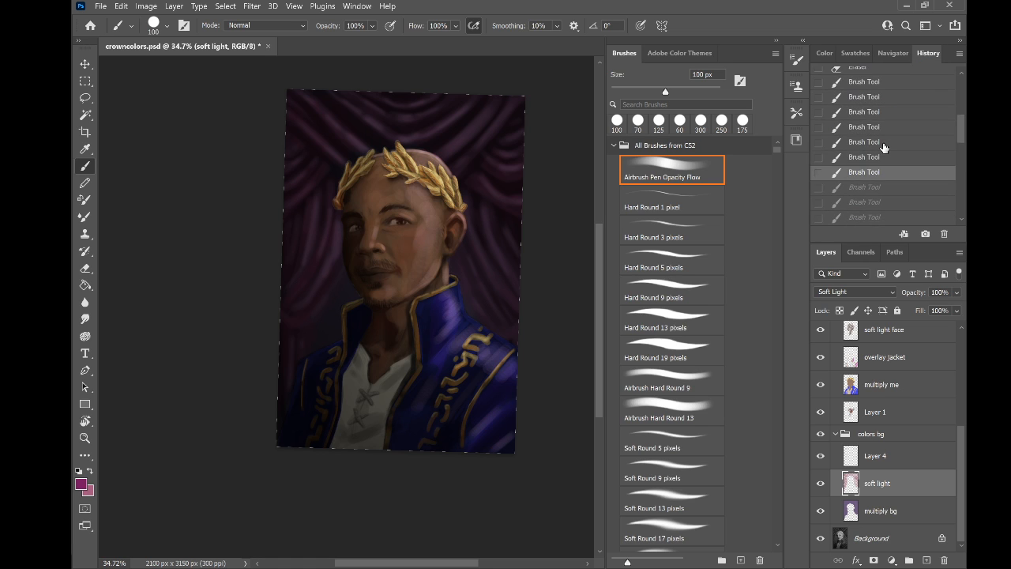
{"action": "scroll", "coordinate": [883, 148], "scroll_direction": "down", "scroll_amount": 2}
{"action": "scroll", "coordinate": [883, 148], "scroll_direction": "down", "scroll_amount": 1}
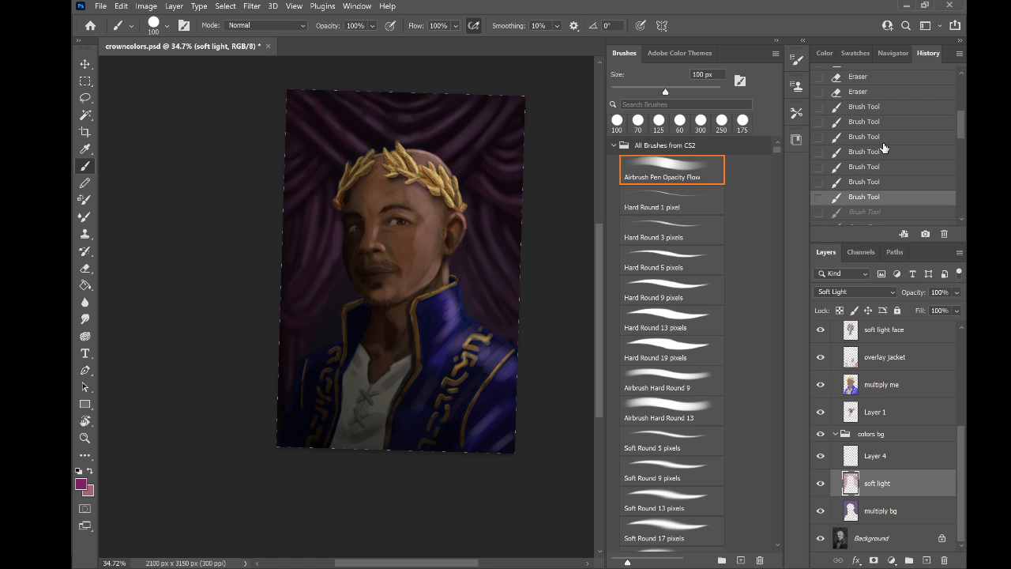
{"action": "key", "text": "ctrl+z"}
{"action": "key", "text": "ctrl+z"}
{"action": "key", "text": "ctrl+z"}
{"action": "key", "text": "ctrl+z"}
{"action": "key", "text": "ctrl+z"}
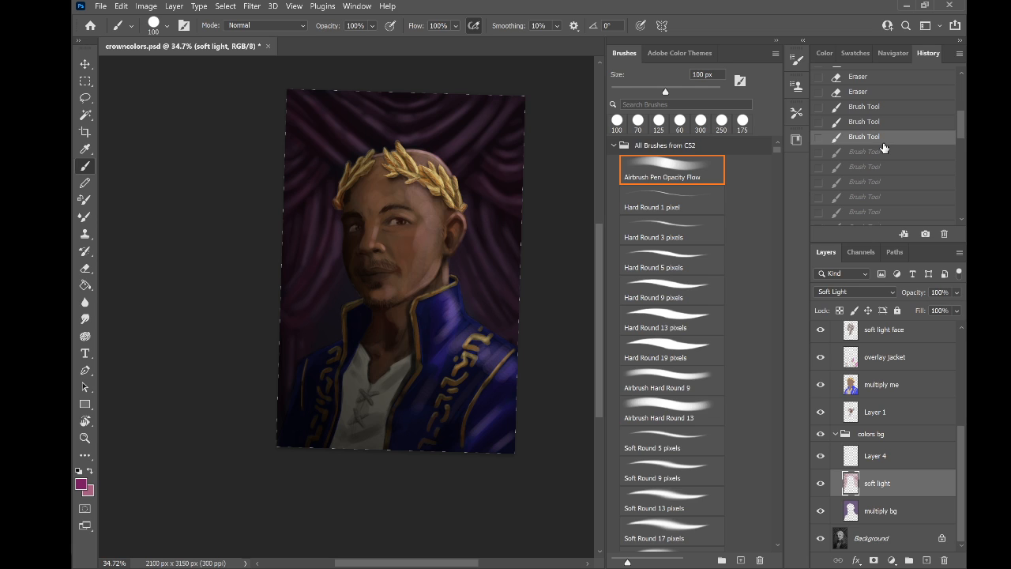
{"action": "key", "text": "ctrl+z"}
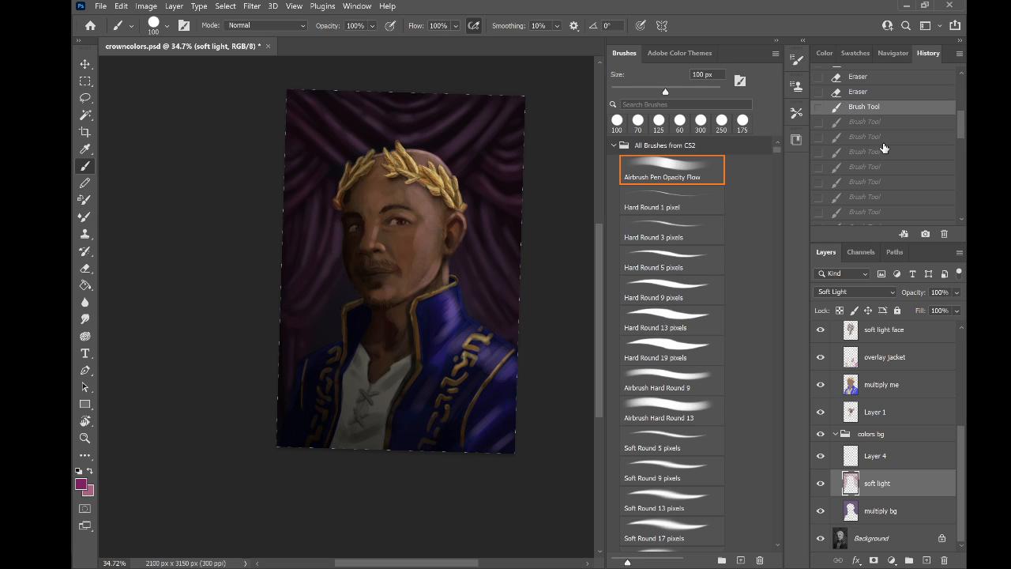
{"action": "key", "text": "ctrl+z"}
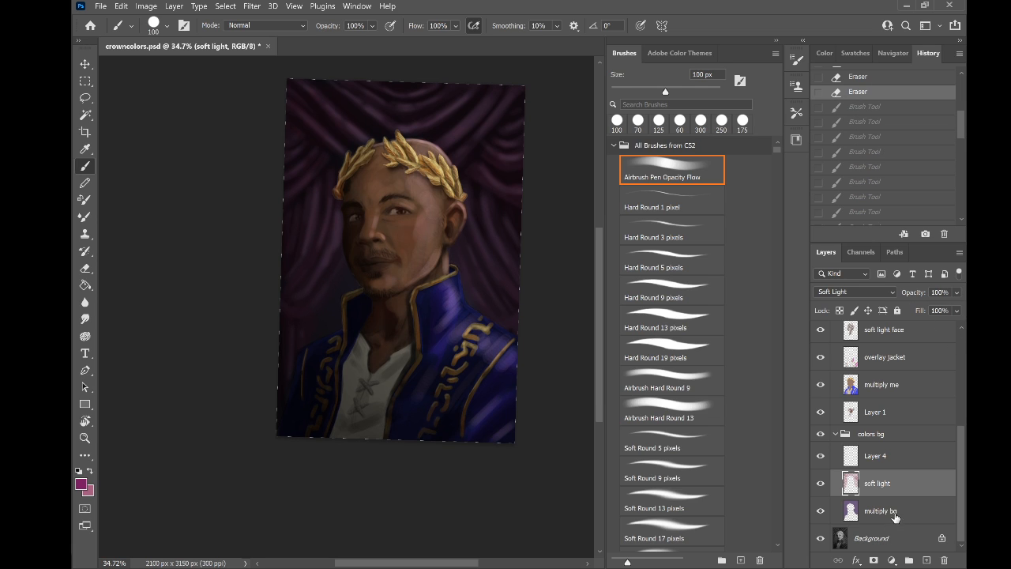
Select the background by picking the empty figure area of the multiply bg layer with the Magic Wand and inverting the selection
{"action": "left_click", "coordinate": [894, 515]}
{"action": "key", "text": "w"}
{"action": "left_click", "coordinate": [388, 387]}
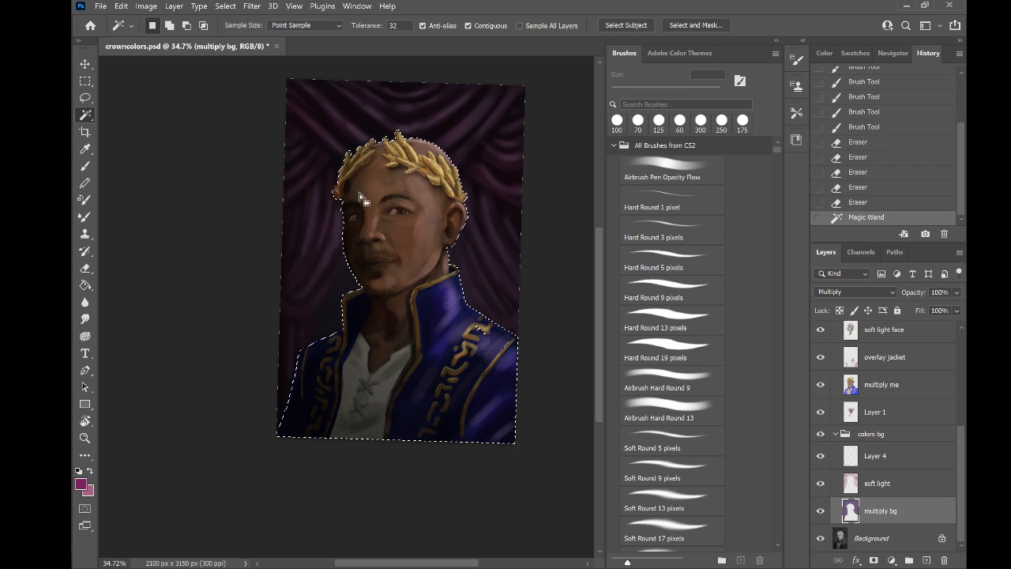
{"action": "key", "text": "ctrl+shift+i"}
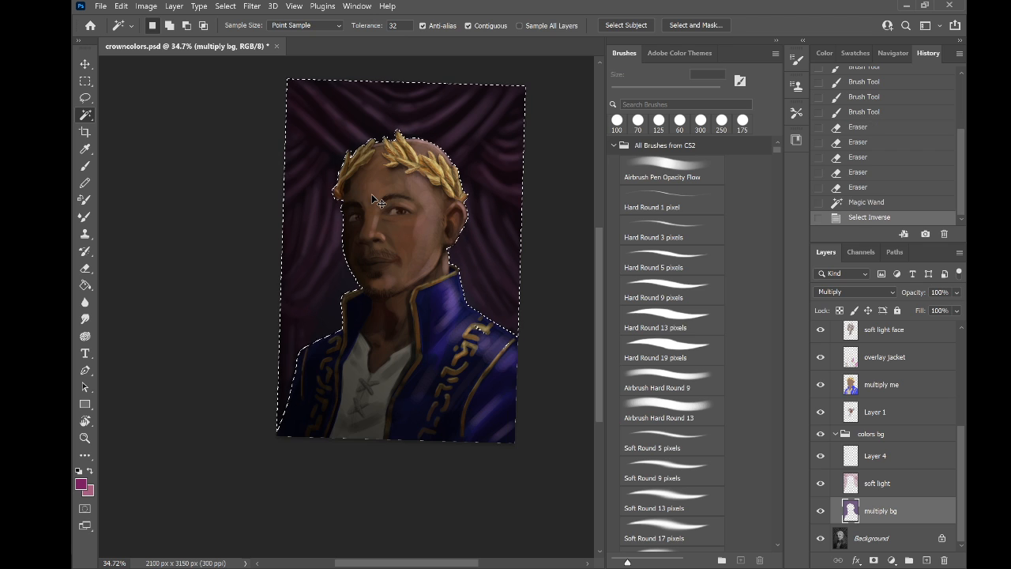
Compare the background with the Screen-mode Layer 4 hidden and shown
{"action": "left_click", "coordinate": [900, 455]}
{"action": "left_click", "coordinate": [820, 456]}
{"action": "left_click", "coordinate": [820, 457]}
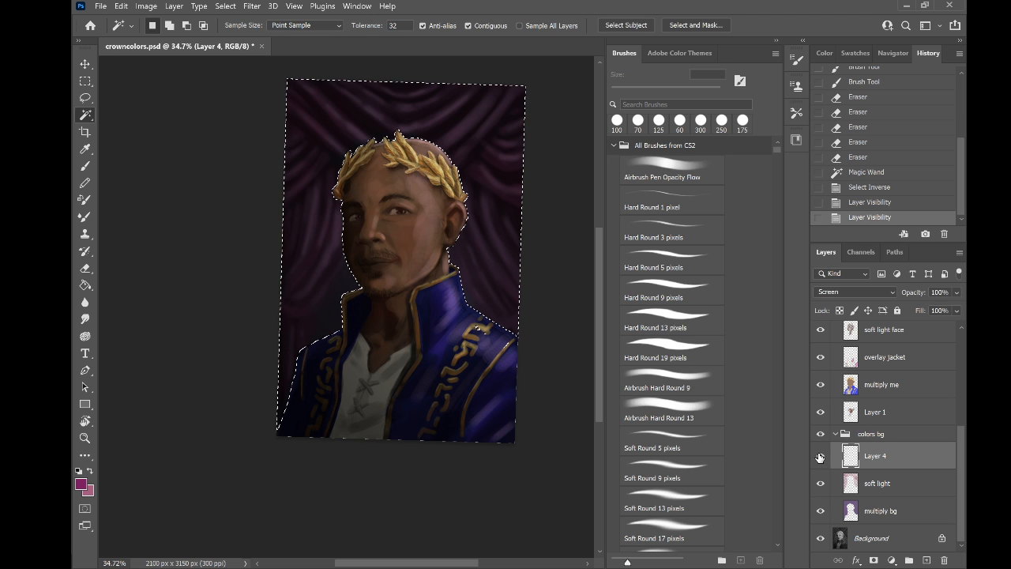
{"action": "left_click", "coordinate": [897, 485]}
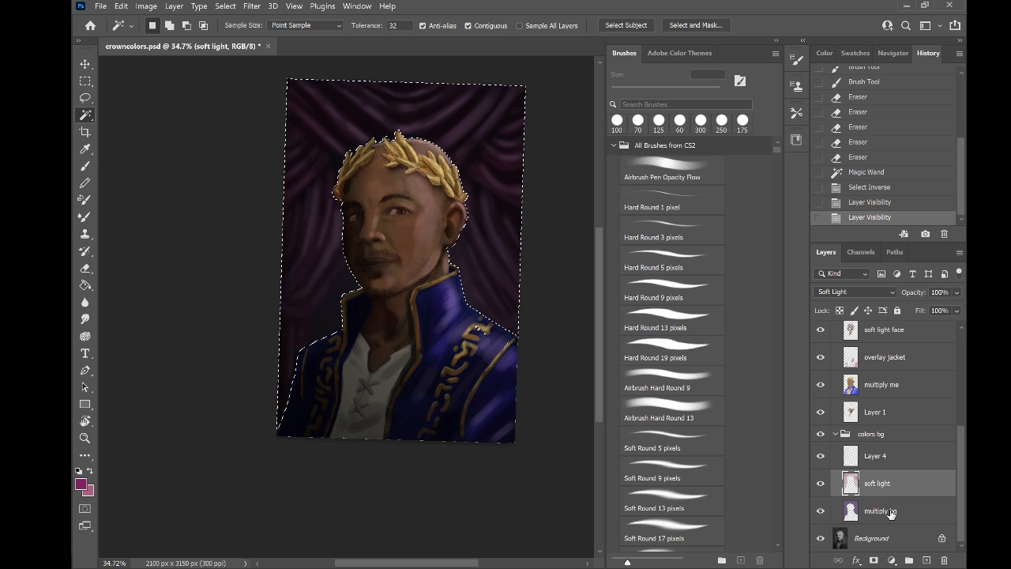
{"action": "left_click", "coordinate": [883, 460]}
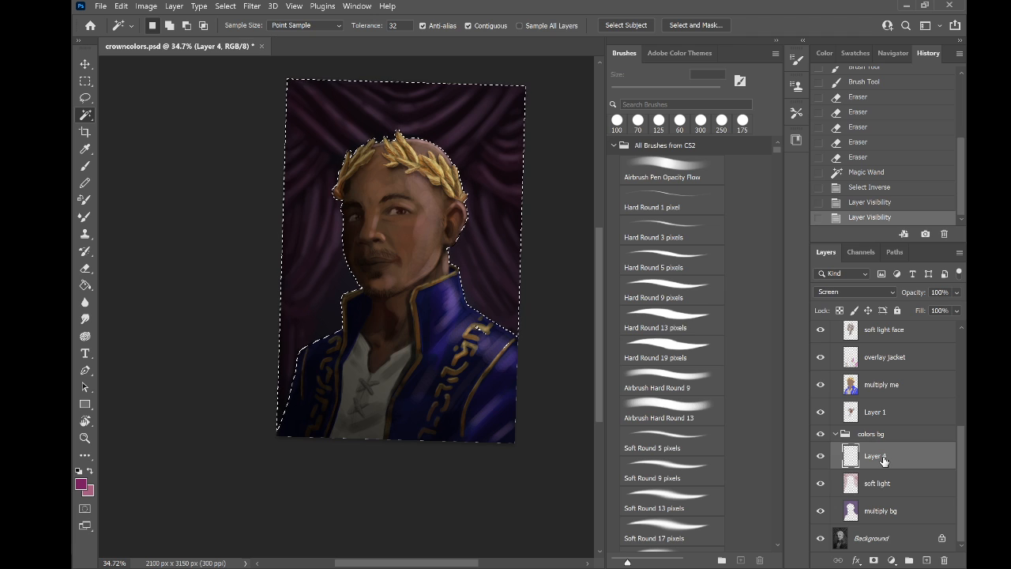
{"action": "left_click", "coordinate": [820, 457]}
{"action": "left_click", "coordinate": [820, 456]}
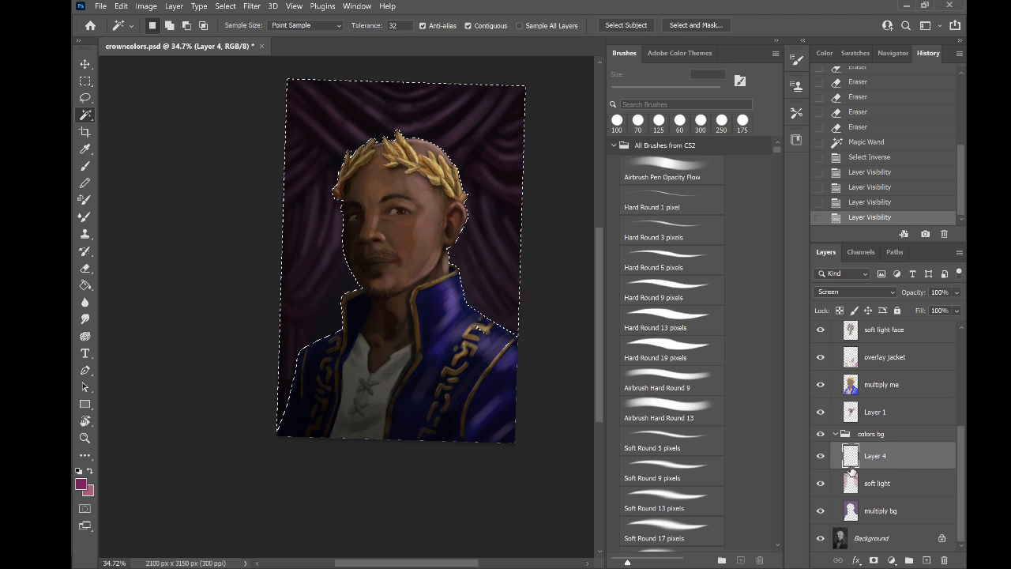
Add a new layer above the soft light layer in the colors bg group and set its blend mode to Multiply
{"action": "left_click", "coordinate": [894, 484]}
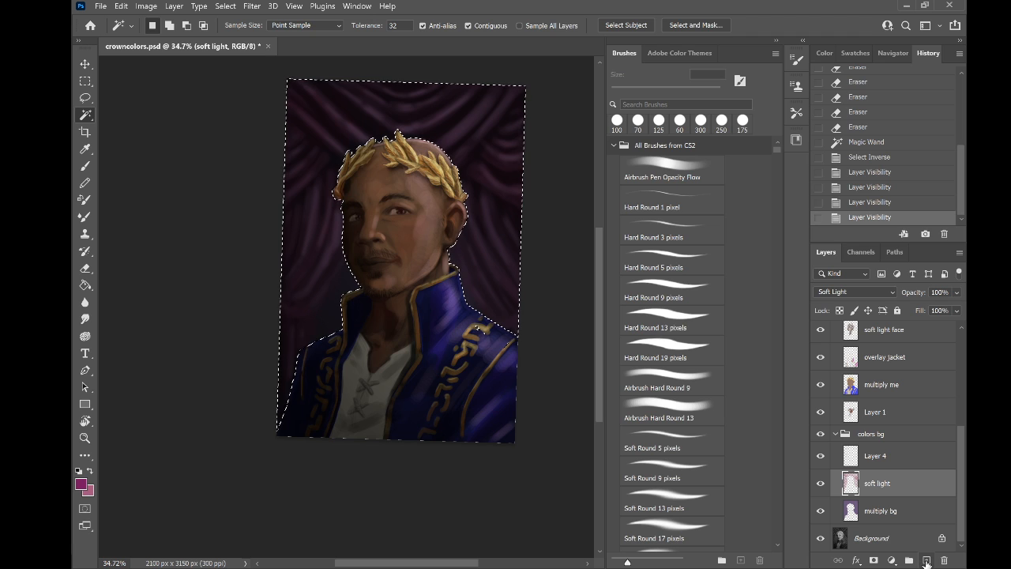
{"action": "left_click", "coordinate": [927, 560]}
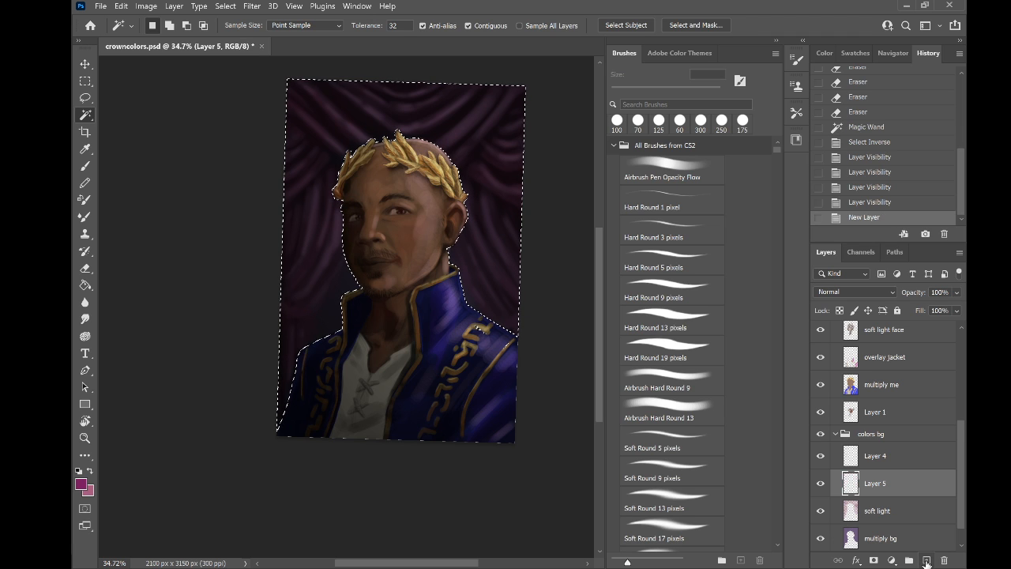
{"action": "left_click", "coordinate": [891, 293]}
{"action": "left_click", "coordinate": [828, 289]}
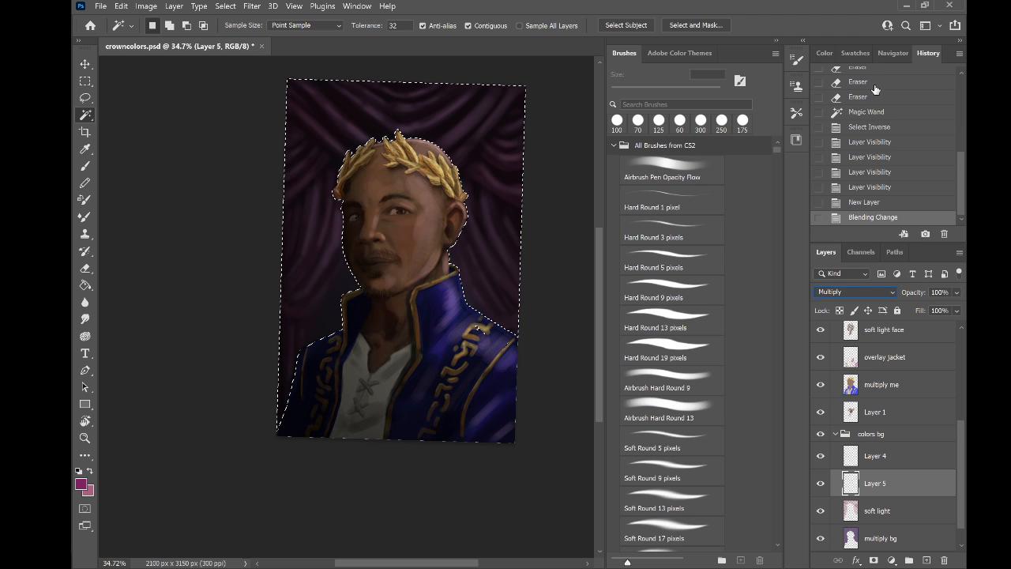
Set the foreground colour to a medium blue (H 223, S 64, B 58)
{"action": "left_click", "coordinate": [823, 54]}
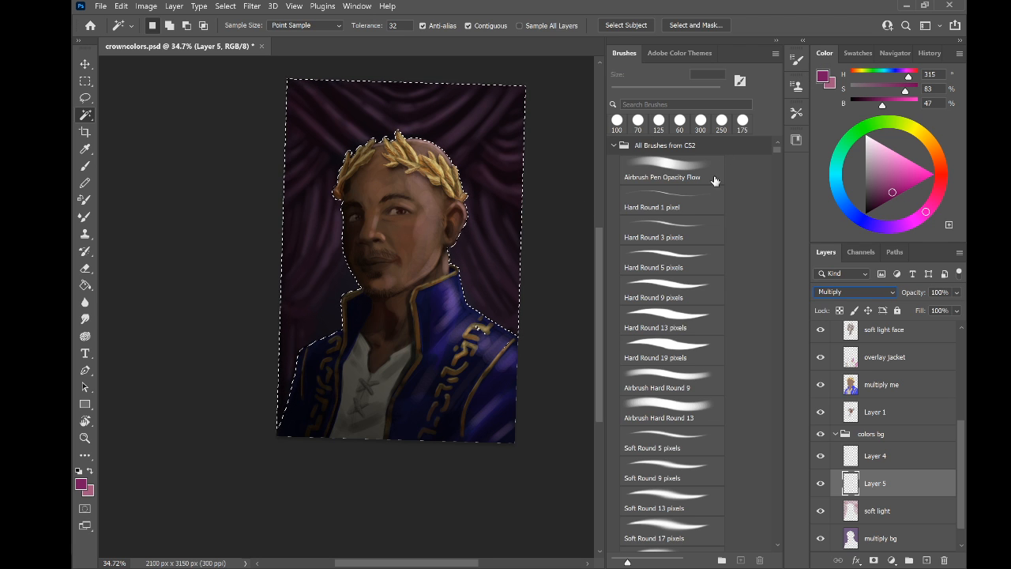
{"action": "left_click_drag", "start_coordinate": [890, 172], "coordinate": [896, 172]}
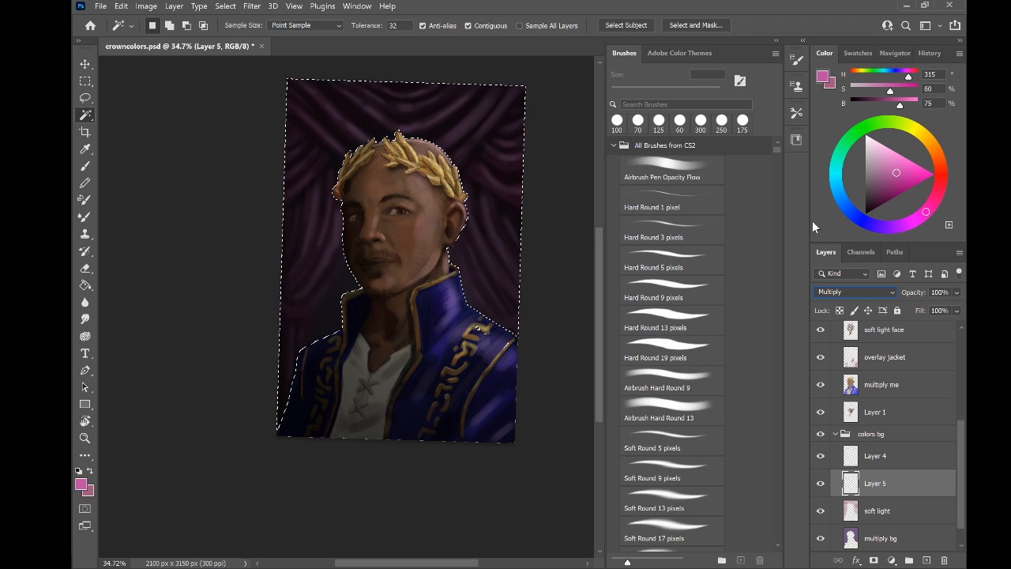
{"action": "left_click_drag", "start_coordinate": [846, 213], "coordinate": [849, 210]}
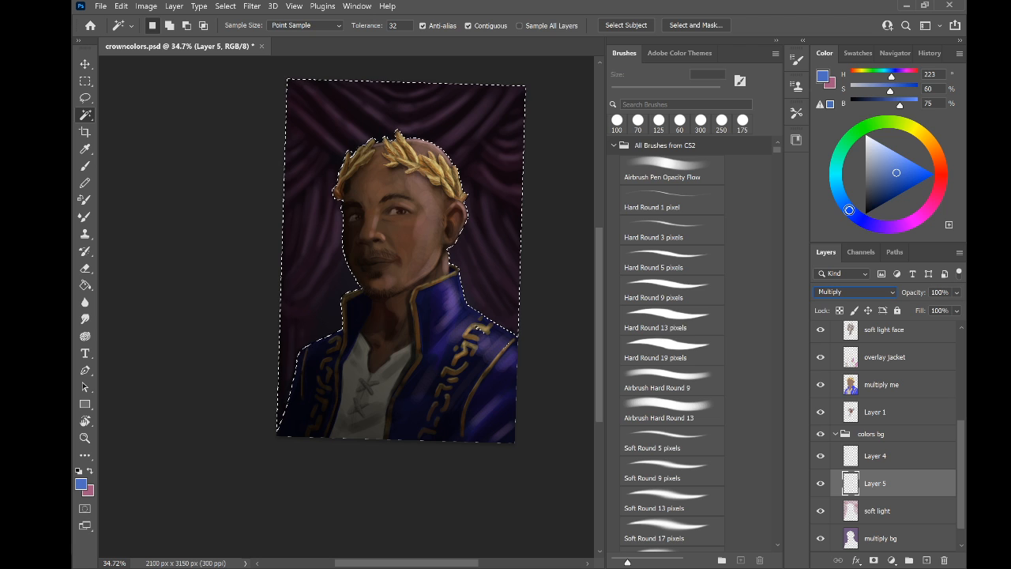
{"action": "left_click", "coordinate": [891, 183]}
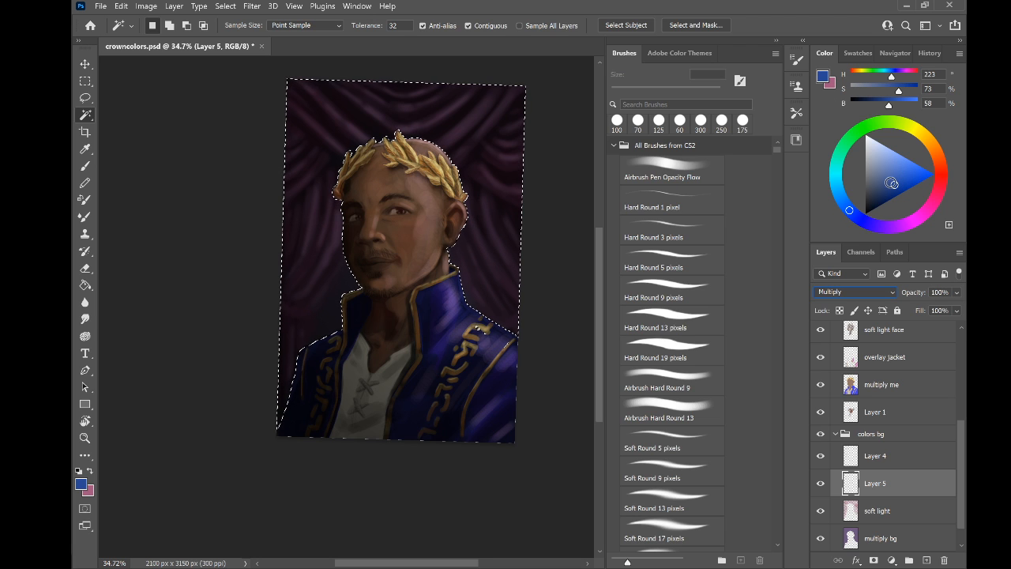
{"action": "left_click", "coordinate": [891, 183]}
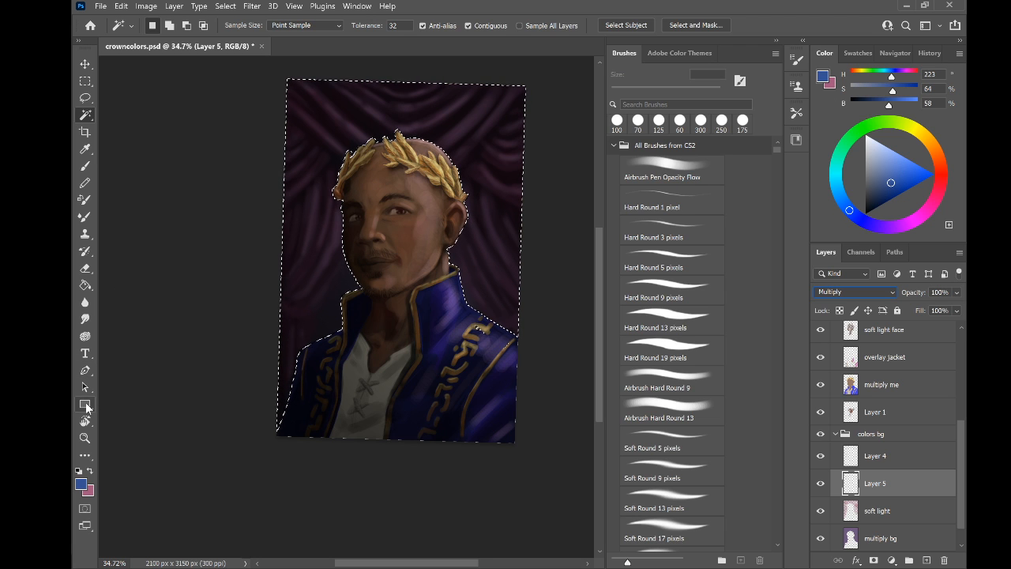
Try blue-to-pink linear gradients running diagonally up the selected background on the new Multiply layer, and undo them
{"action": "left_click", "coordinate": [86, 286]}
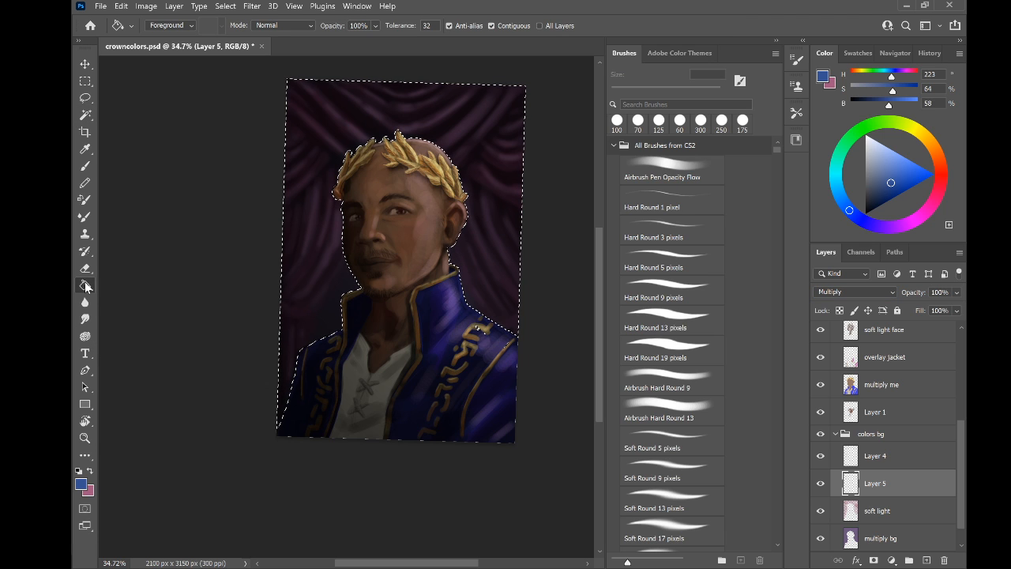
{"action": "key", "text": "shift+g"}
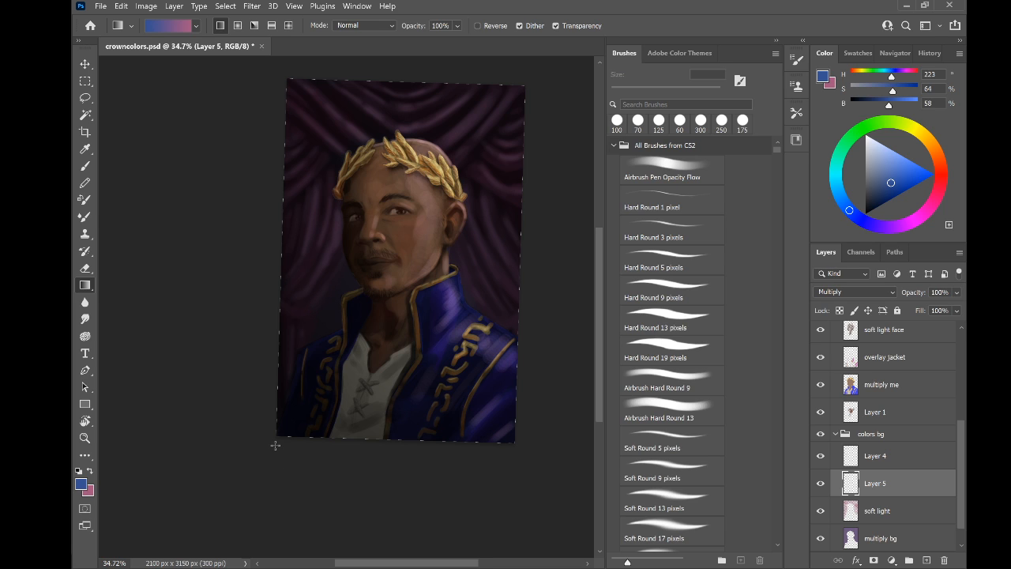
{"action": "left_click_drag", "start_coordinate": [275, 446], "coordinate": [482, 67]}
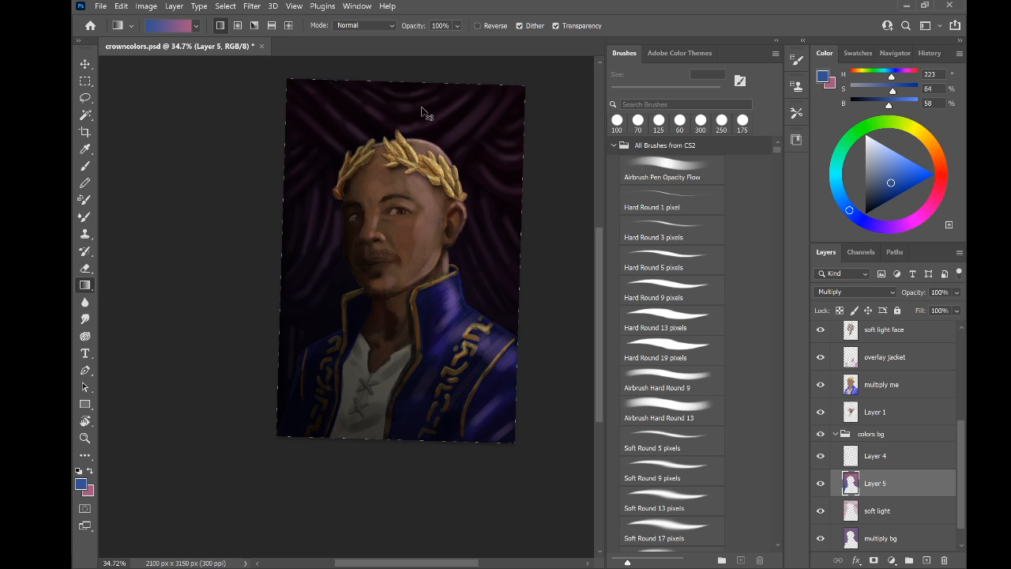
{"action": "key", "text": "ctrl+z"}
{"action": "left_click_drag", "start_coordinate": [339, 445], "coordinate": [435, 207]}
{"action": "key", "text": "ctrl+z"}
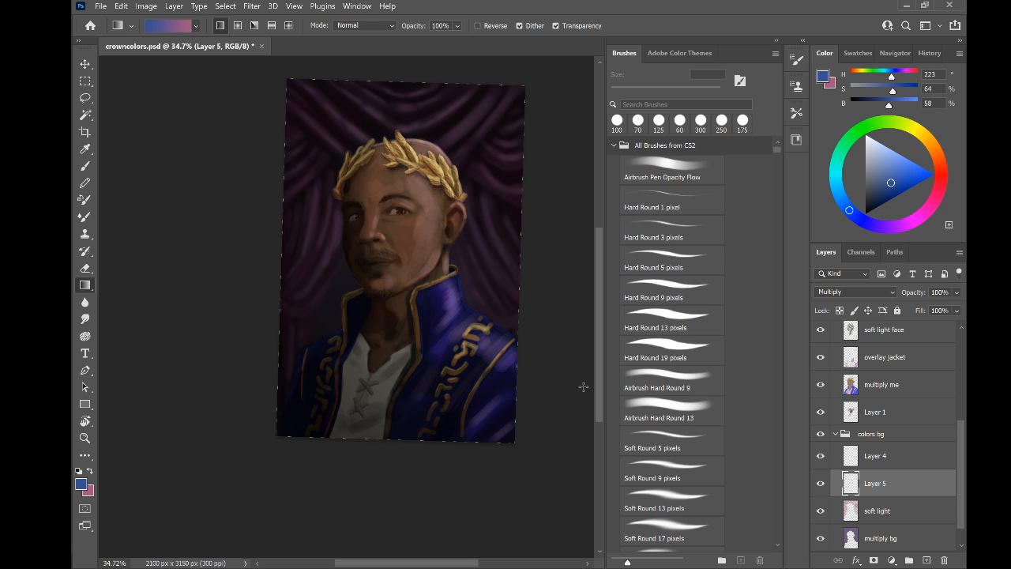
Examine the laurel crown and forehead up close
{"action": "key", "text": "b"}
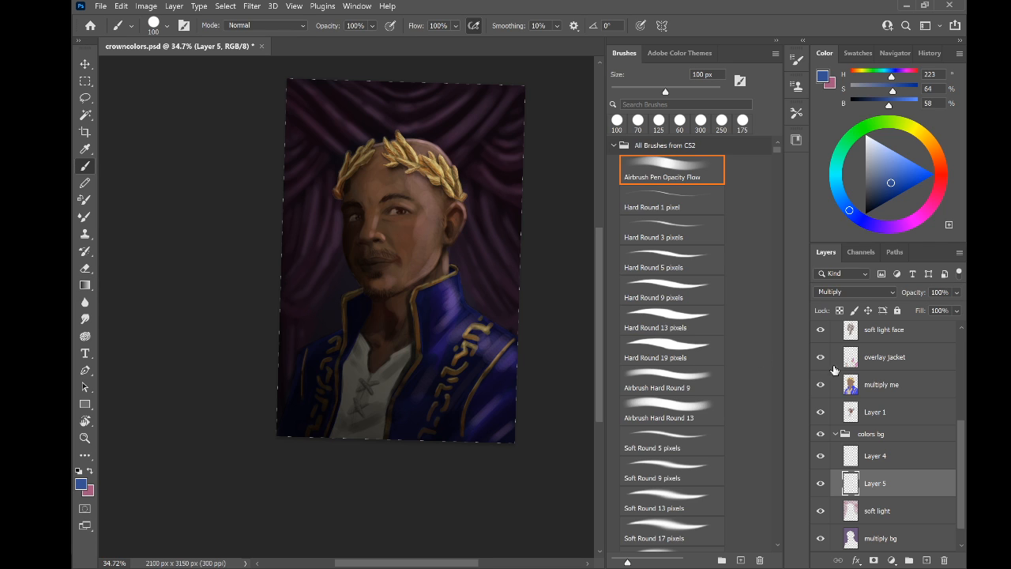
{"action": "left_click_drag", "start_coordinate": [401, 260], "coordinate": [361, 268]}
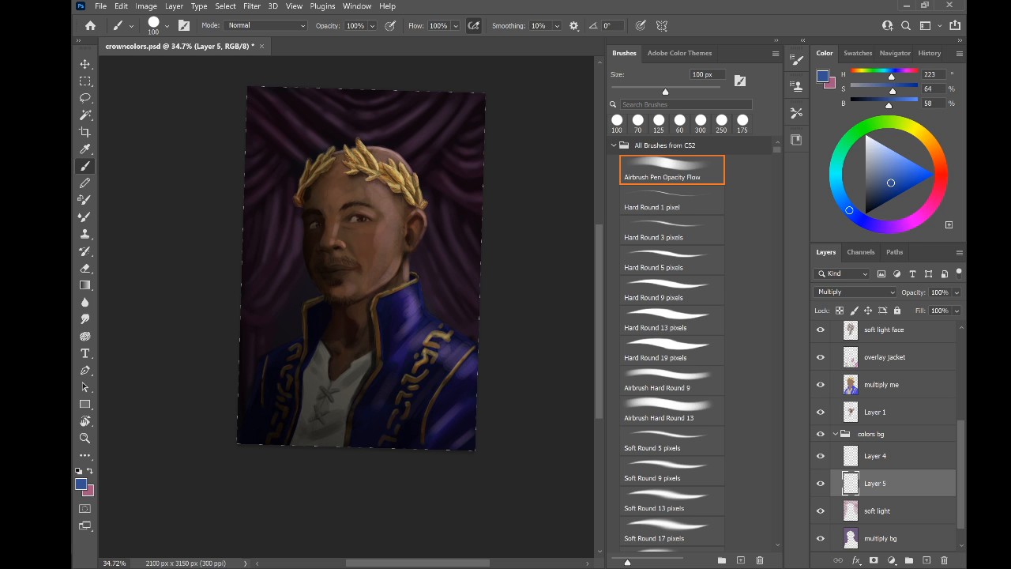
{"action": "scroll", "coordinate": [339, 160], "scroll_direction": "up", "scroll_amount": 4}
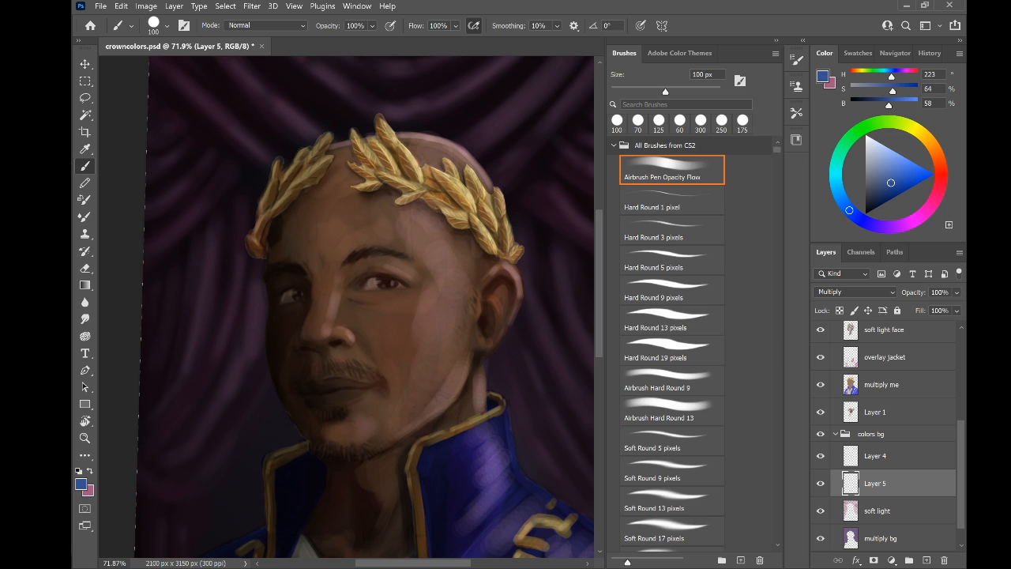
{"action": "scroll", "coordinate": [383, 154], "scroll_direction": "up", "scroll_amount": 3}
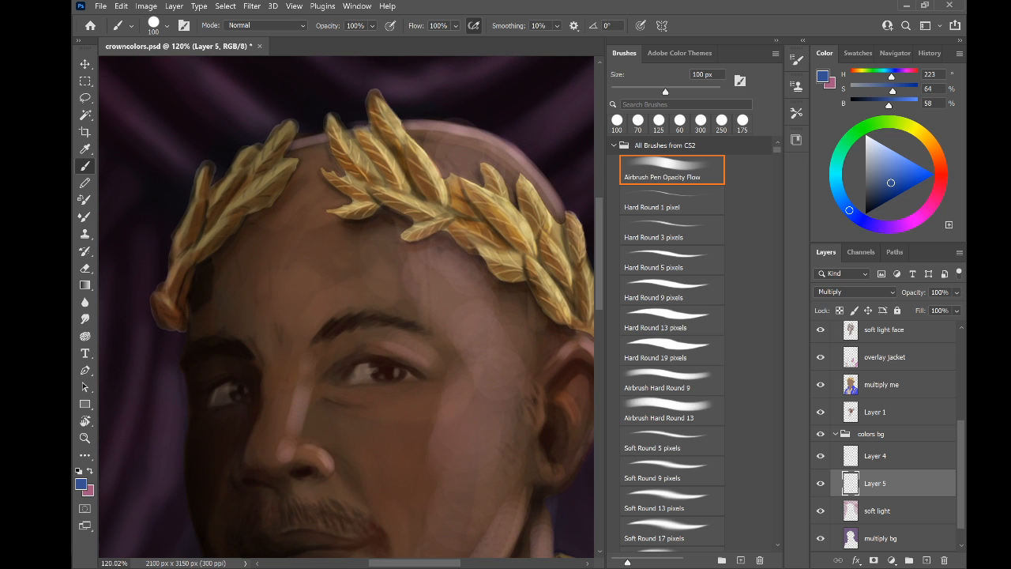
{"action": "key", "text": "z"}
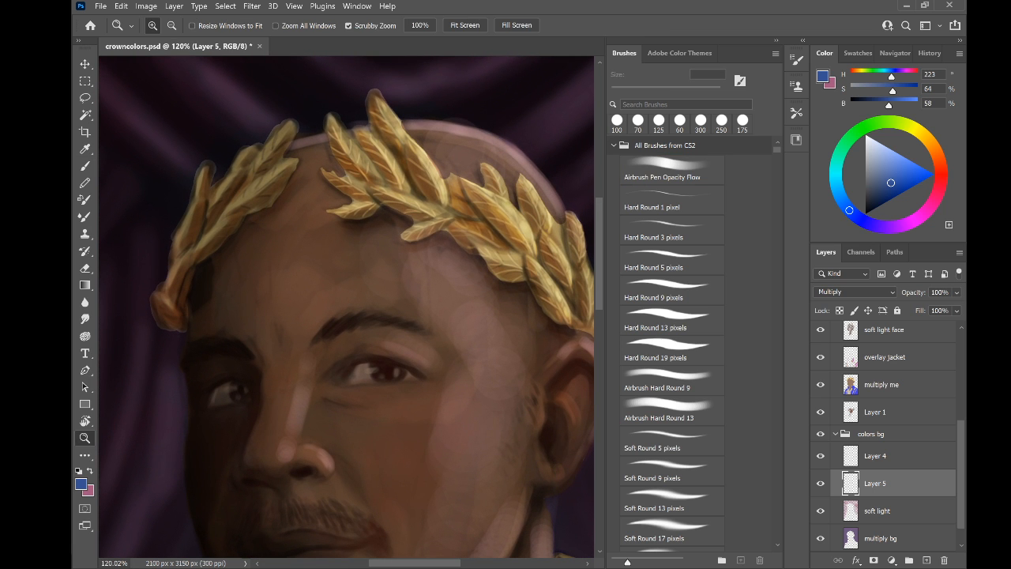
{"action": "left_click_drag", "start_coordinate": [418, 198], "coordinate": [439, 202]}
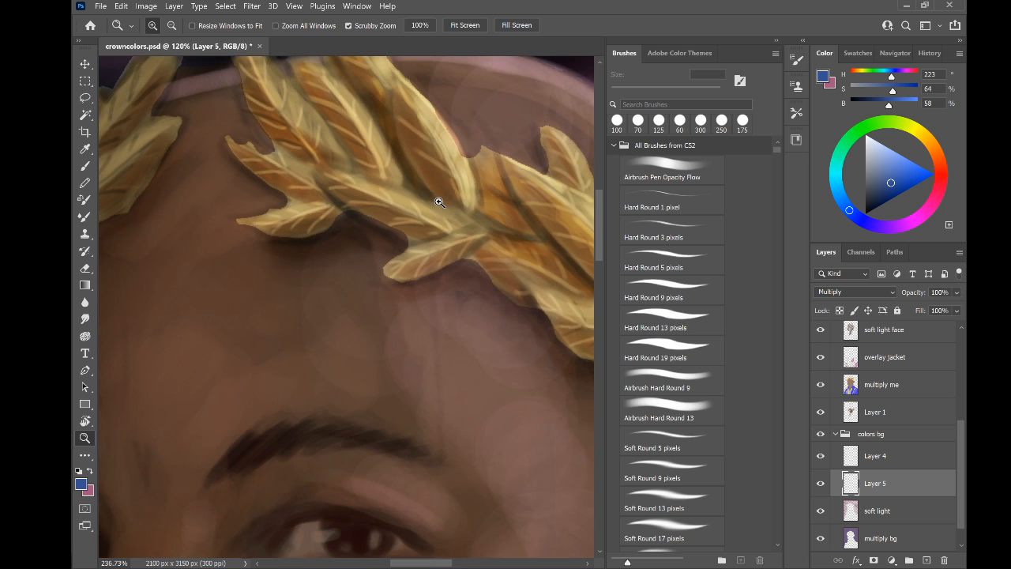
Reset the canvas rotation to 0° and bring the whole portrait back into view
{"action": "left_click_drag", "start_coordinate": [464, 298], "coordinate": [455, 303]}
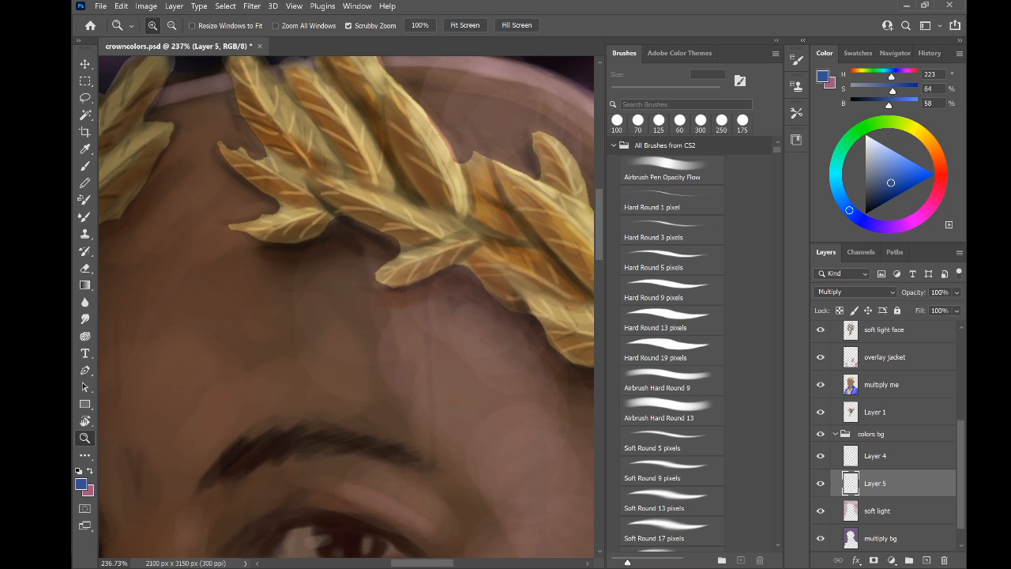
{"action": "left_click_drag", "start_coordinate": [378, 177], "coordinate": [360, 237]}
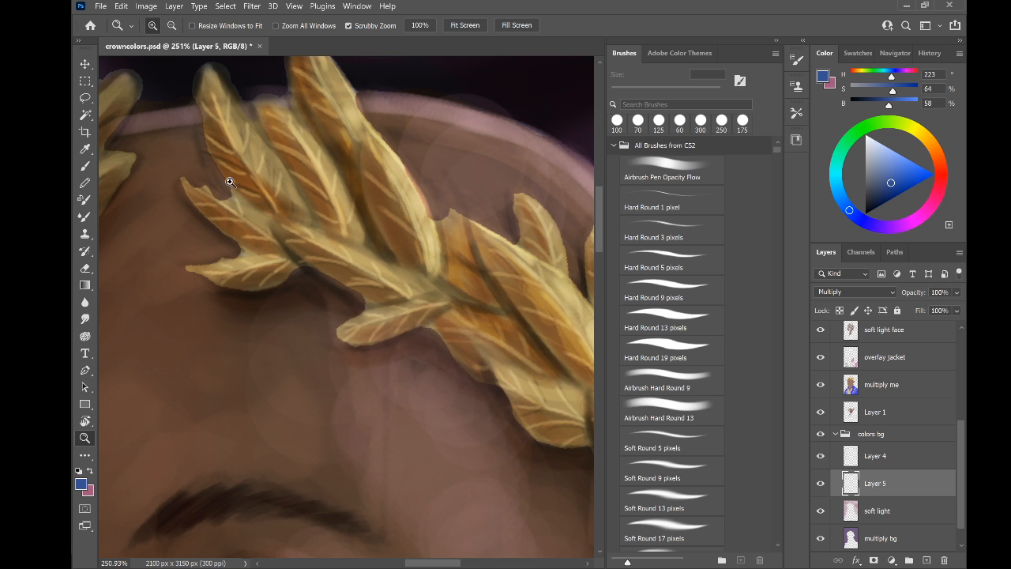
{"action": "left_click_drag", "start_coordinate": [384, 192], "coordinate": [349, 197]}
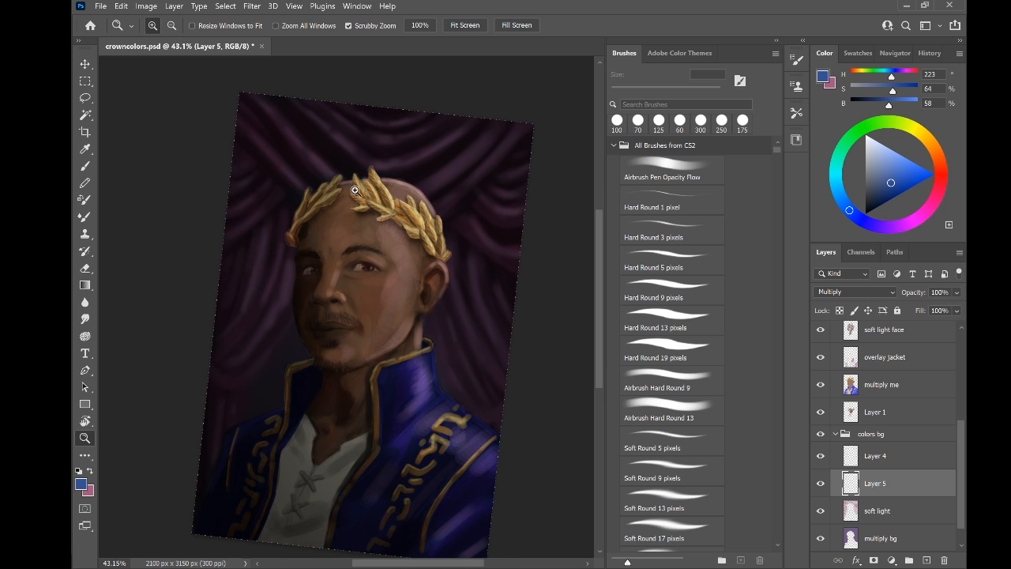
{"action": "key", "text": "r"}
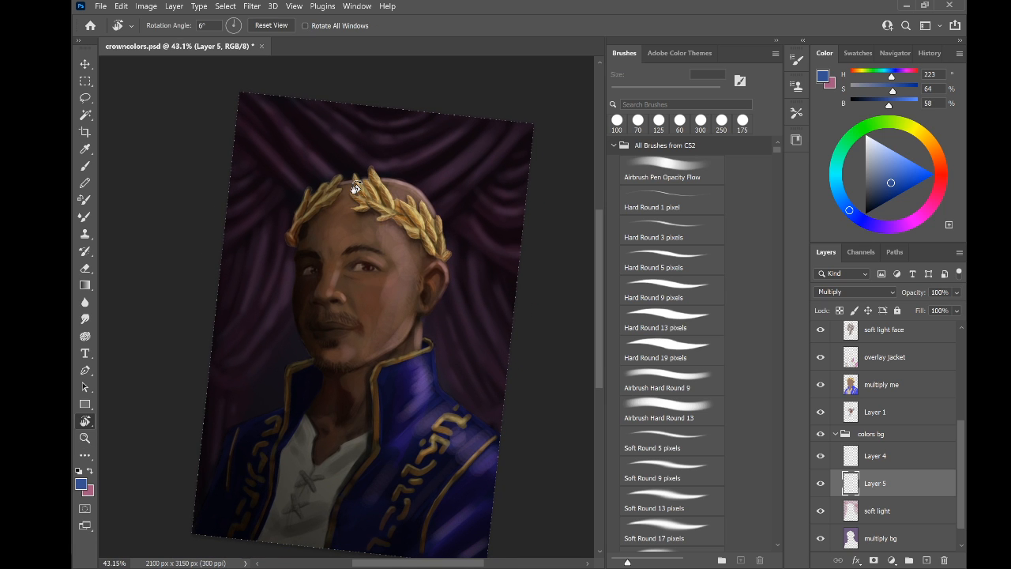
{"action": "left_click", "coordinate": [271, 25]}
{"action": "left_click_drag", "start_coordinate": [390, 209], "coordinate": [377, 158]}
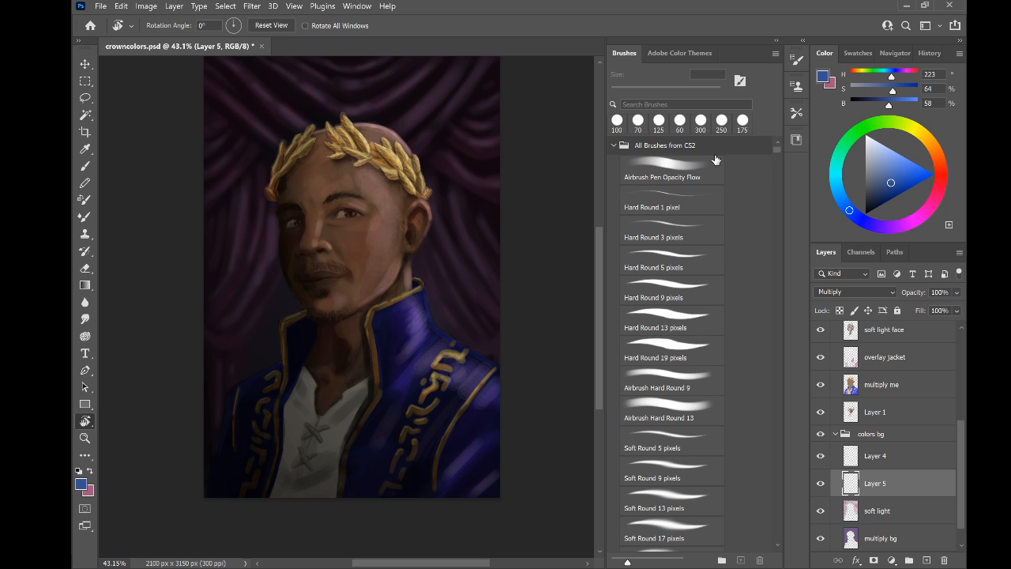
Look through the layer stack and collapse the colors bg group
{"action": "scroll", "coordinate": [916, 370], "scroll_direction": "up", "scroll_amount": 5}
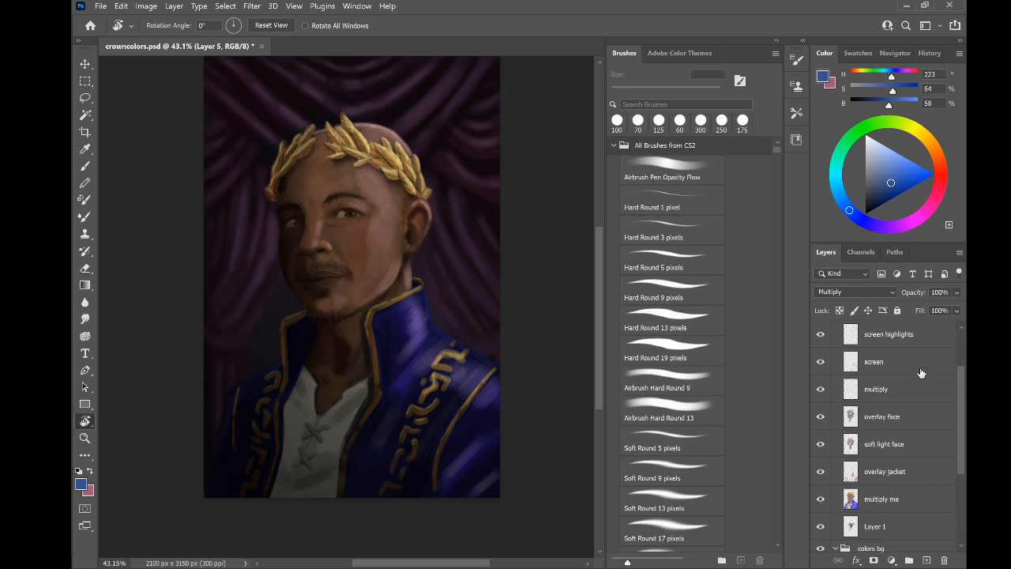
{"action": "scroll", "coordinate": [920, 373], "scroll_direction": "up", "scroll_amount": 1}
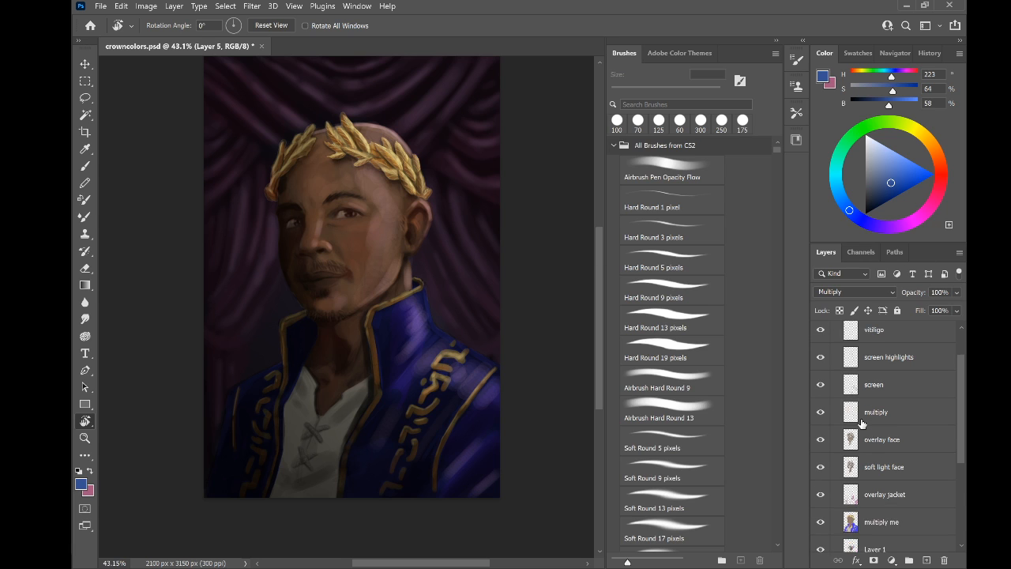
{"action": "scroll", "coordinate": [861, 424], "scroll_direction": "down", "scroll_amount": 7}
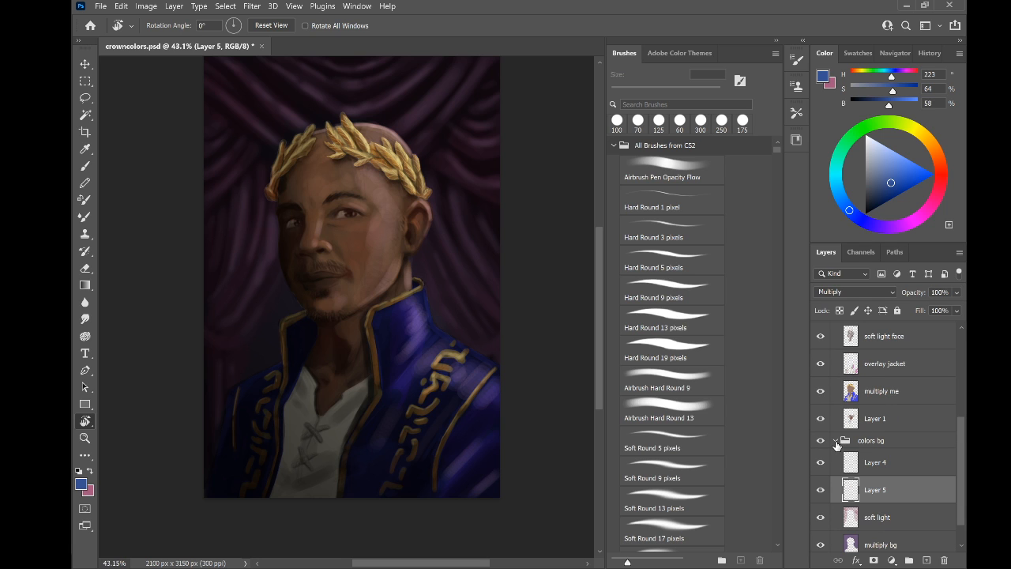
{"action": "left_click", "coordinate": [836, 445]}
Create a new layer group above the vitiligo layer and name it "Me"
{"action": "scroll", "coordinate": [868, 418], "scroll_direction": "up", "scroll_amount": 4}
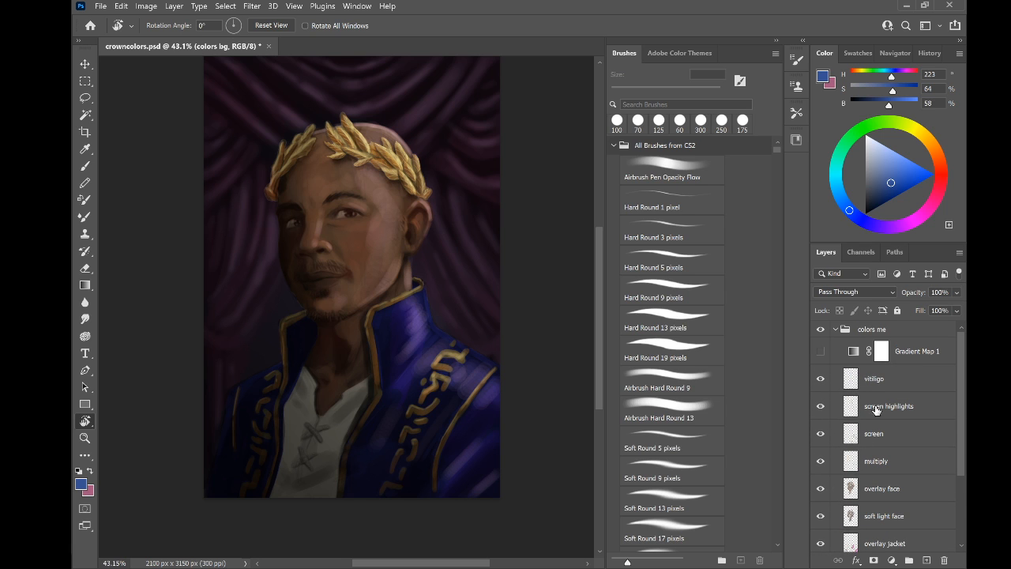
{"action": "left_click", "coordinate": [909, 380]}
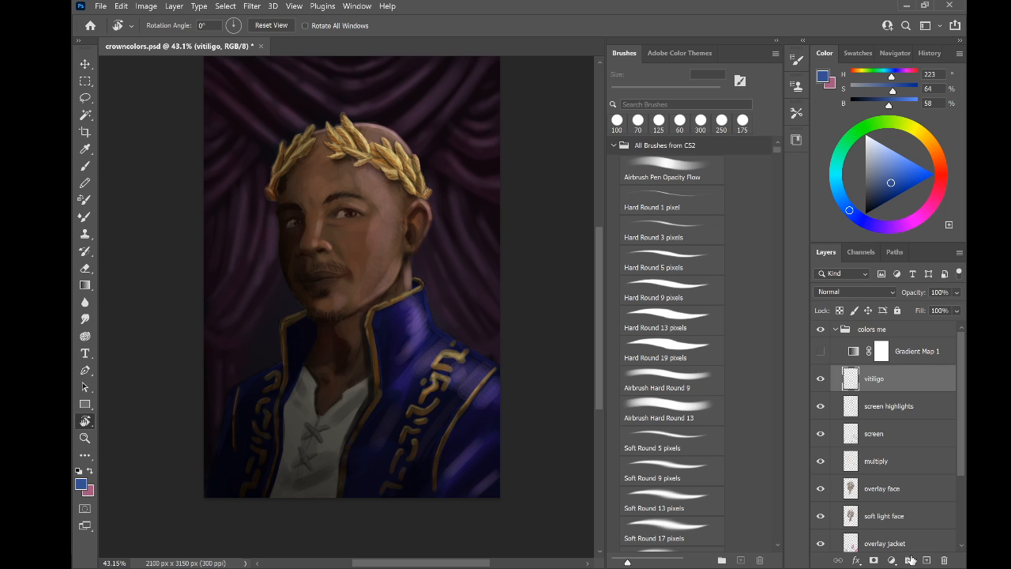
{"action": "left_click", "coordinate": [909, 560]}
{"action": "double_click", "coordinate": [880, 373]}
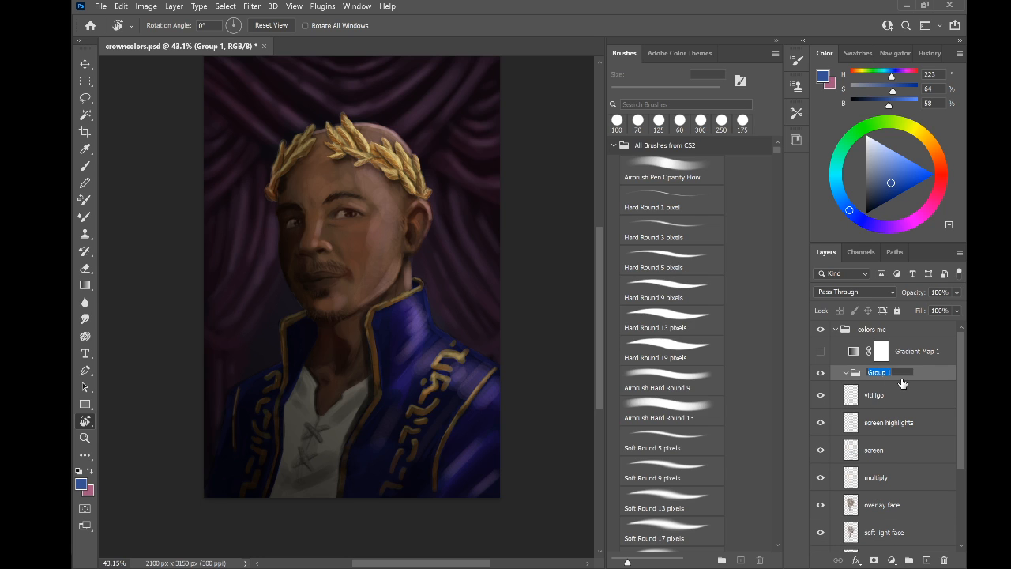
{"action": "type", "text": "Me"}
{"action": "key", "text": "Return"}
Move all layers from vitiligo down to Layer 1 into the Me group and collapse the group
{"action": "left_click", "coordinate": [897, 397]}
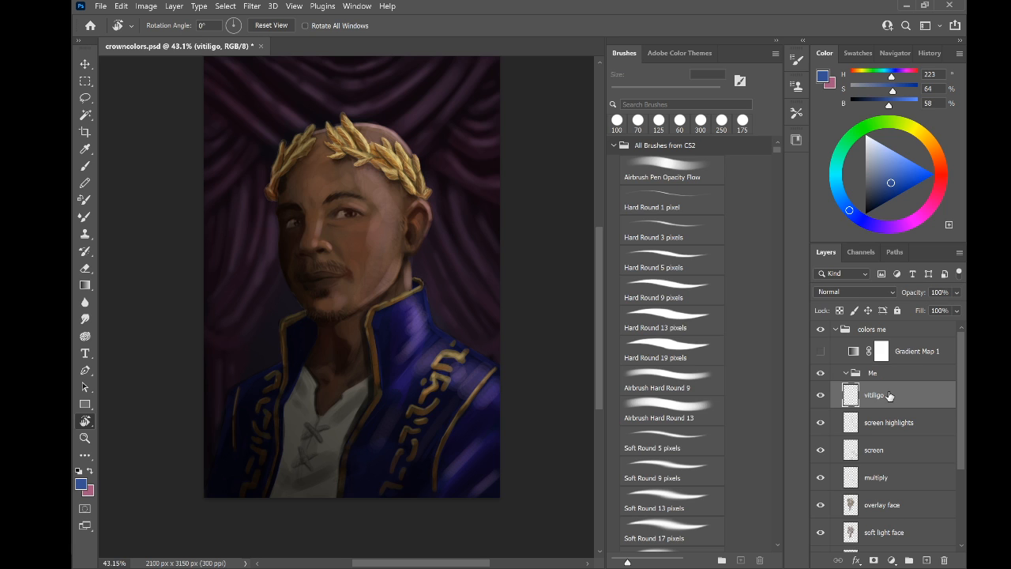
{"action": "scroll", "coordinate": [888, 395], "scroll_direction": "down", "scroll_amount": 5}
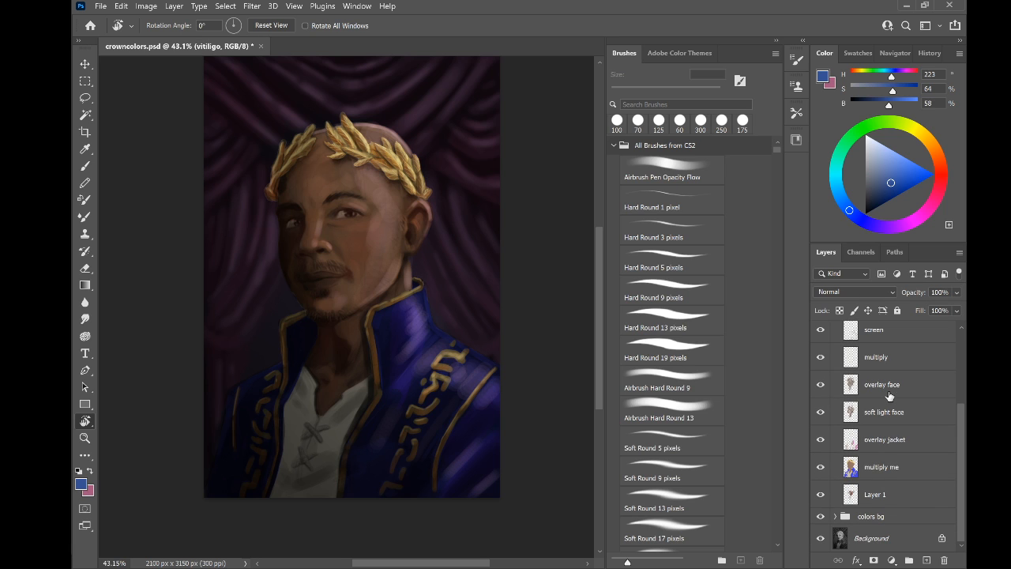
{"action": "left_click", "coordinate": [878, 494], "text": "shift"}
{"action": "scroll", "coordinate": [881, 470], "scroll_direction": "up", "scroll_amount": 4}
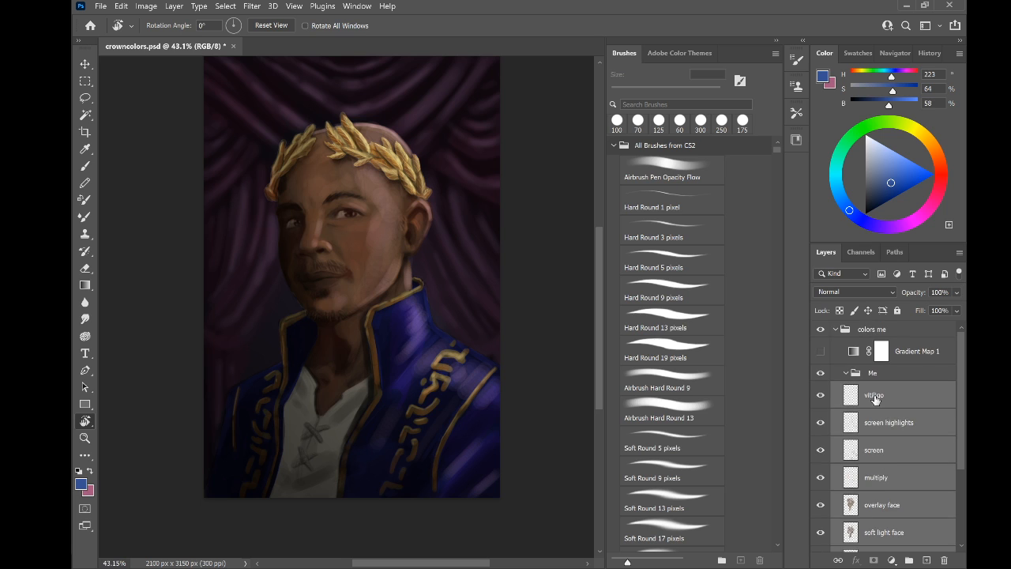
{"action": "left_click_drag", "start_coordinate": [874, 398], "coordinate": [875, 377]}
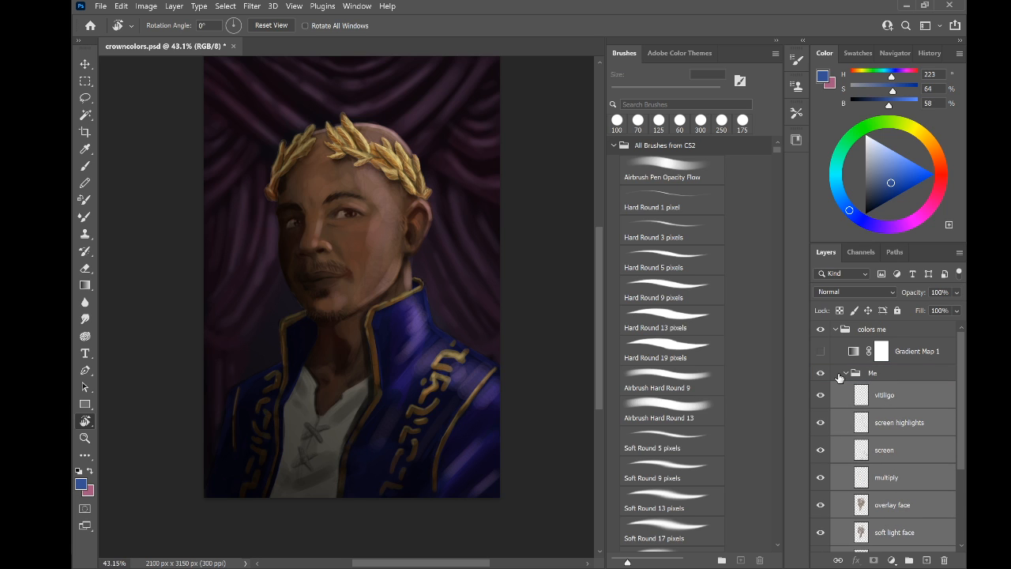
{"action": "left_click", "coordinate": [844, 373]}
Toggle the visibility of the Me and colors bg groups to compare the figure and background with and without colour
{"action": "left_click", "coordinate": [821, 375]}
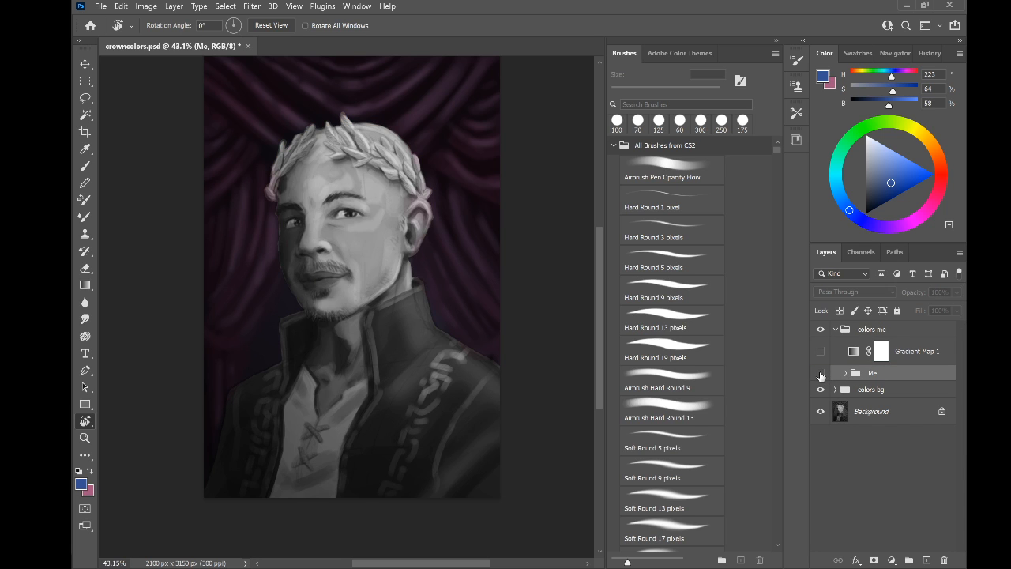
{"action": "left_click", "coordinate": [820, 375]}
{"action": "left_click", "coordinate": [821, 374]}
{"action": "left_click", "coordinate": [820, 375]}
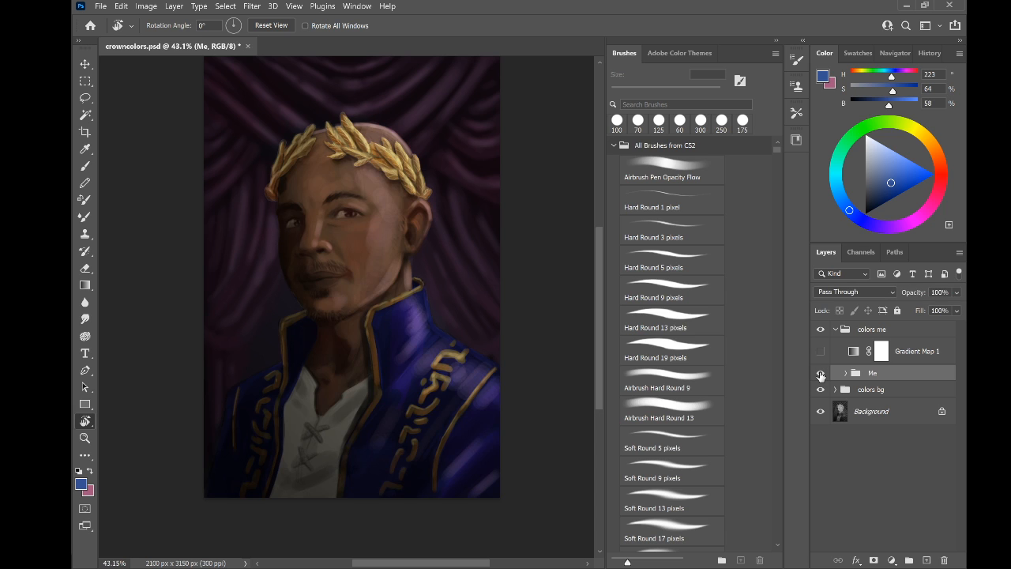
{"action": "left_click", "coordinate": [820, 374]}
{"action": "left_click", "coordinate": [821, 388]}
{"action": "left_click", "coordinate": [820, 389]}
{"action": "left_click", "coordinate": [820, 375]}
{"action": "left_click", "coordinate": [820, 375]}
Hide both colour groups to view the greyscale painting, and show the Me and colors bg groups again one by one
{"action": "left_click", "coordinate": [822, 373]}
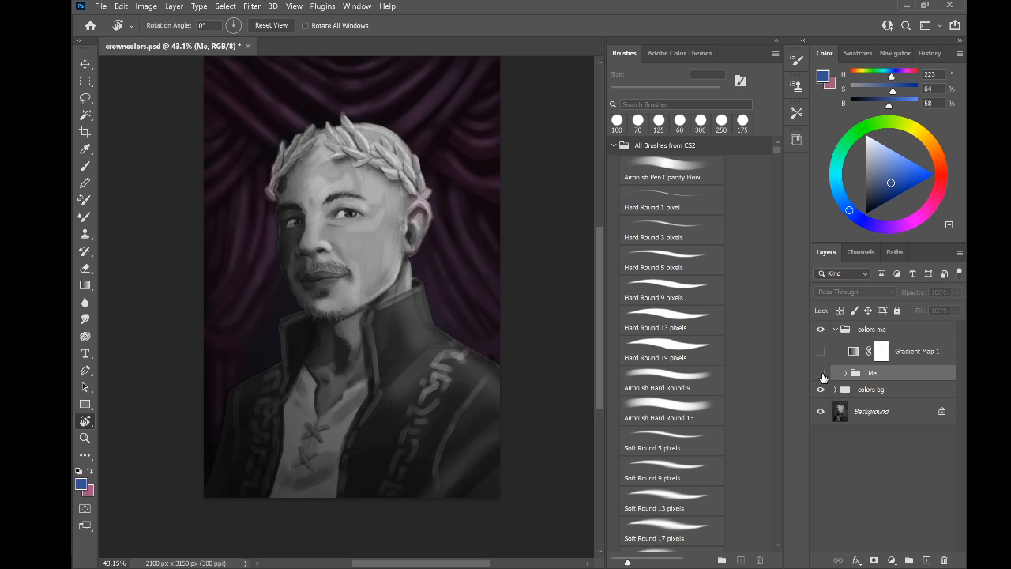
{"action": "left_click", "coordinate": [820, 389]}
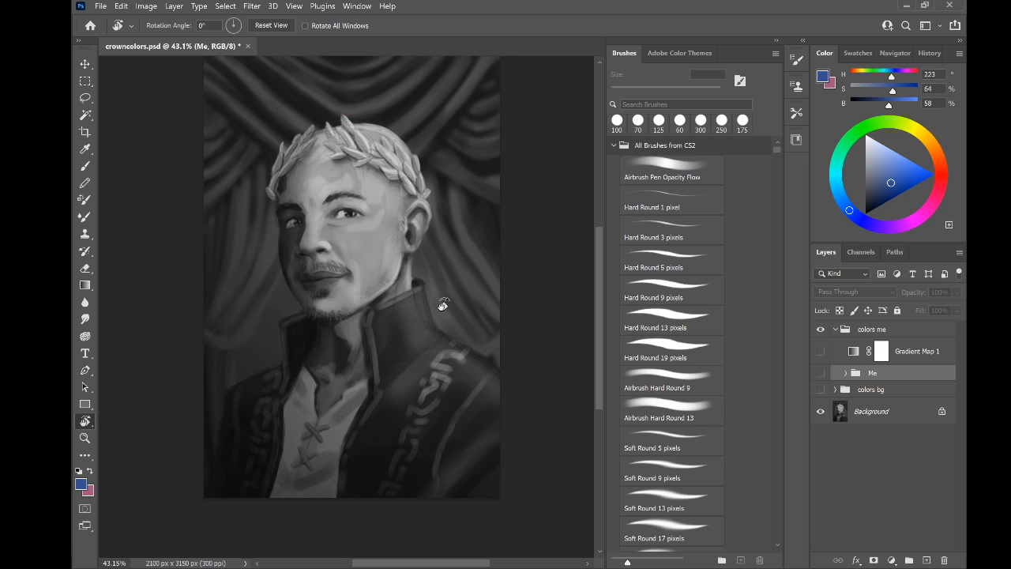
{"action": "left_click", "coordinate": [820, 389]}
{"action": "left_click", "coordinate": [820, 389]}
{"action": "left_click", "coordinate": [820, 373]}
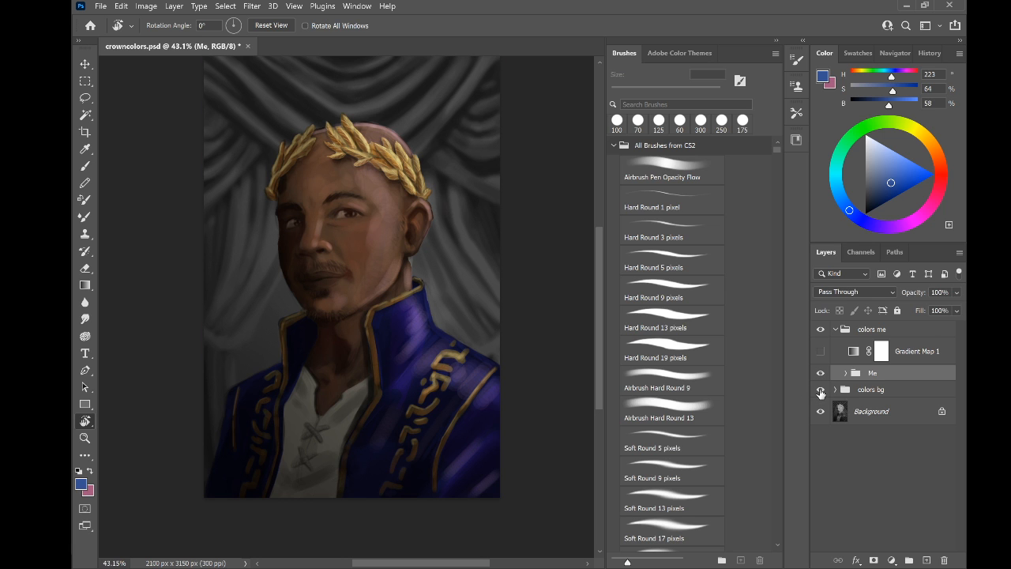
{"action": "left_click", "coordinate": [820, 390]}
{"action": "left_click", "coordinate": [820, 390]}
{"action": "left_click", "coordinate": [820, 390]}
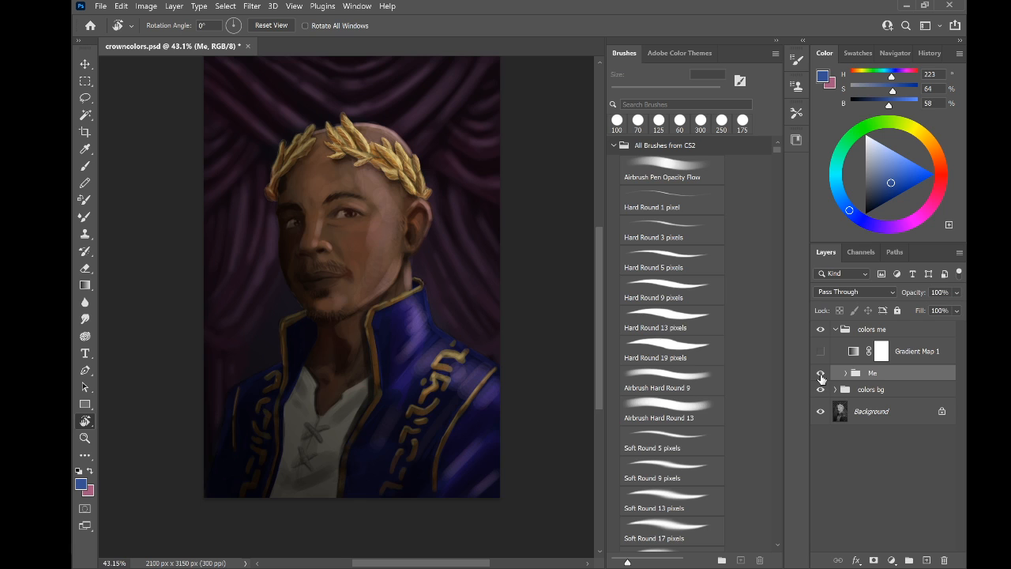
{"action": "left_click", "coordinate": [821, 373]}
{"action": "left_click", "coordinate": [820, 375]}
Expand the Me group and compare the figure with the group hidden and shown
{"action": "left_click", "coordinate": [846, 373]}
{"action": "left_click", "coordinate": [820, 377]}
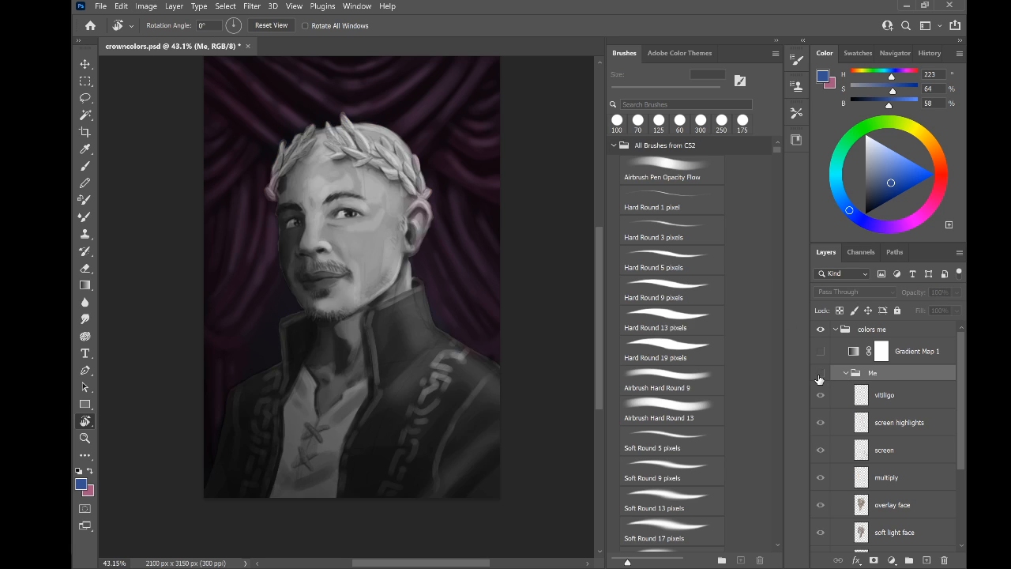
{"action": "left_click", "coordinate": [820, 374]}
{"action": "left_click", "coordinate": [820, 375]}
{"action": "left_click", "coordinate": [821, 374]}
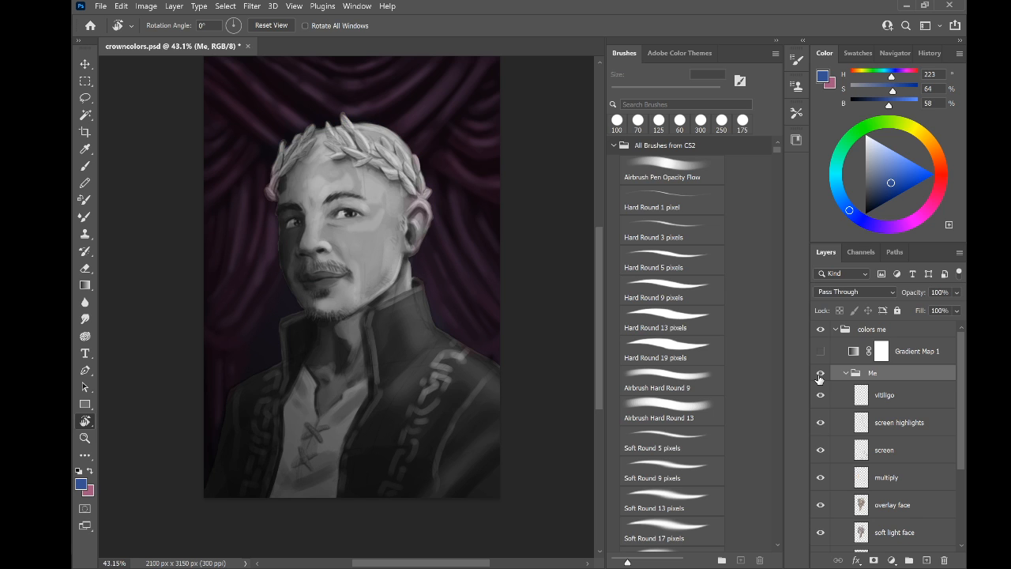
Try lightening the colours of the multiply me layer with an image adjustment, and cancel it
{"action": "scroll", "coordinate": [844, 419], "scroll_direction": "down", "scroll_amount": 1}
{"action": "scroll", "coordinate": [844, 418], "scroll_direction": "down", "scroll_amount": 3}
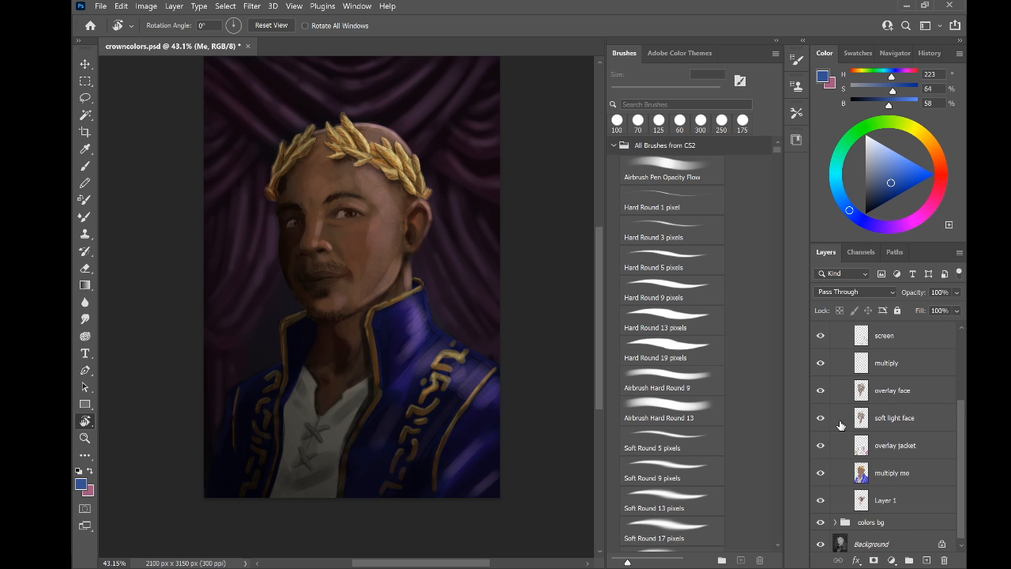
{"action": "left_click", "coordinate": [909, 470]}
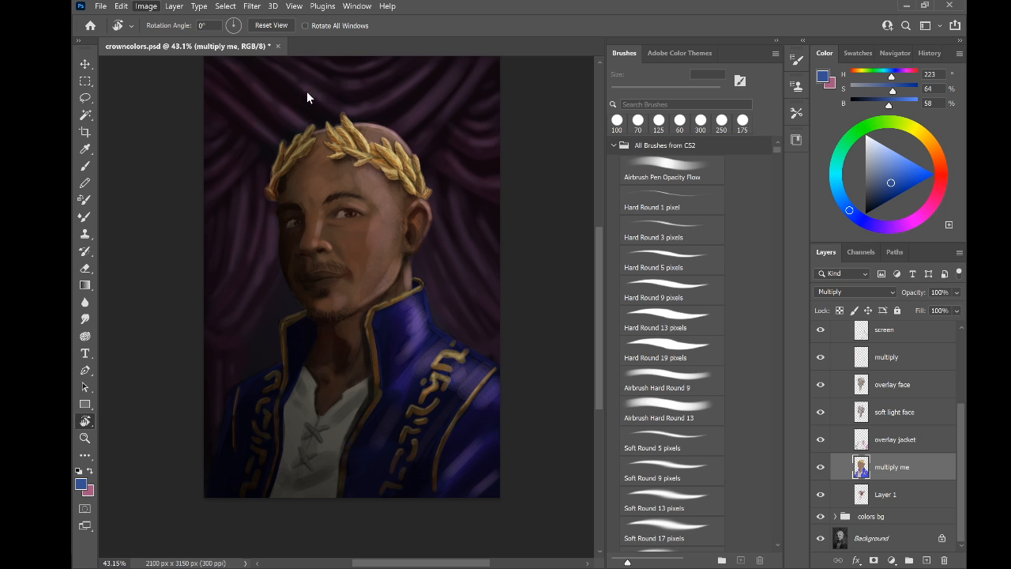
{"action": "key", "text": "i"}
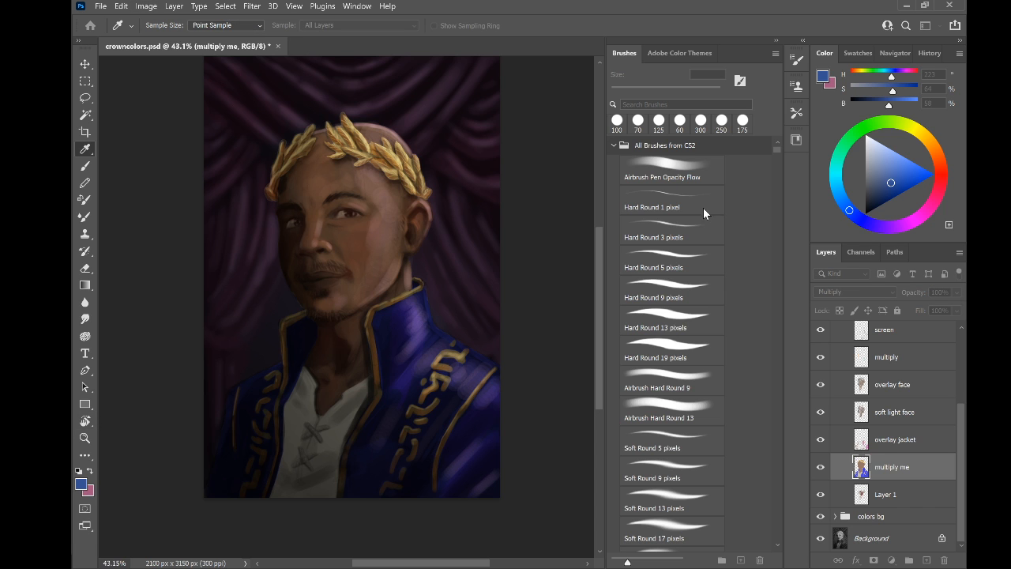
{"action": "left_click_drag", "start_coordinate": [717, 207], "coordinate": [783, 208]}
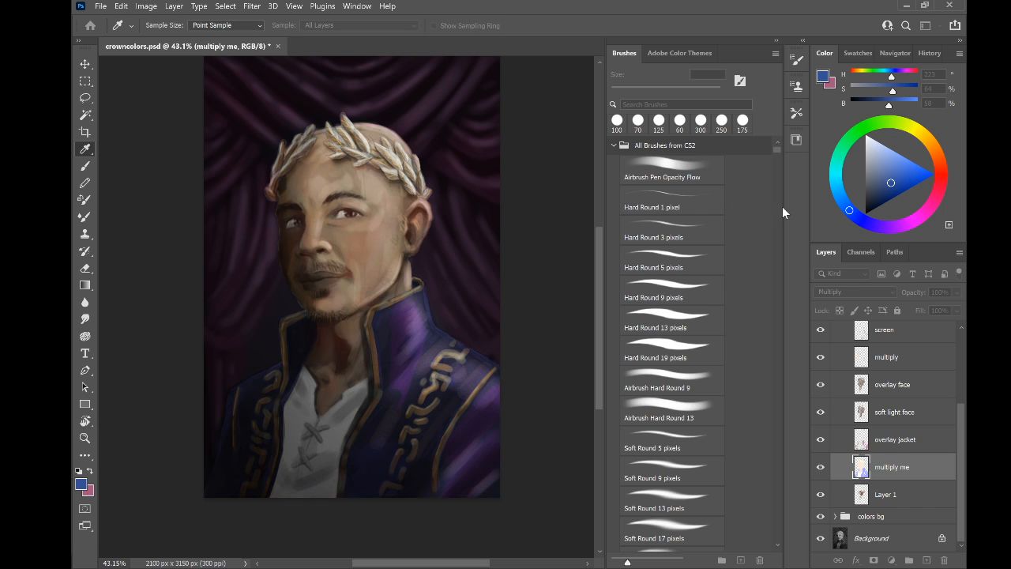
{"action": "mouse_move", "coordinate": [718, 206]}
{"action": "left_mouse_down"}
{"action": "mouse_move", "coordinate": [686, 206]}
{"action": "mouse_move", "coordinate": [717, 206]}
{"action": "mouse_move", "coordinate": [702, 205]}
{"action": "left_mouse_up"}
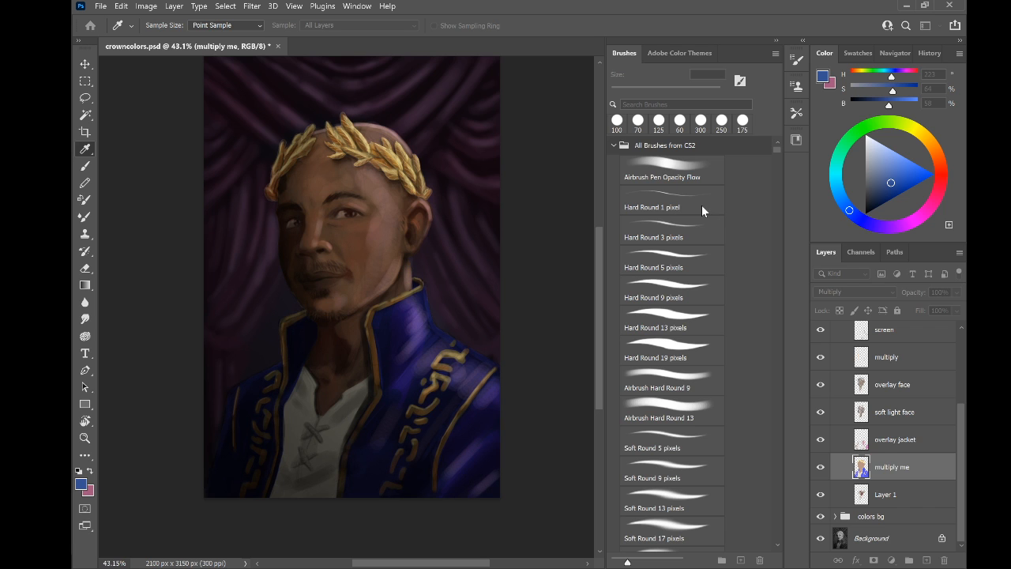
{"action": "left_click", "coordinate": [810, 218]}
{"action": "key", "text": "r"}
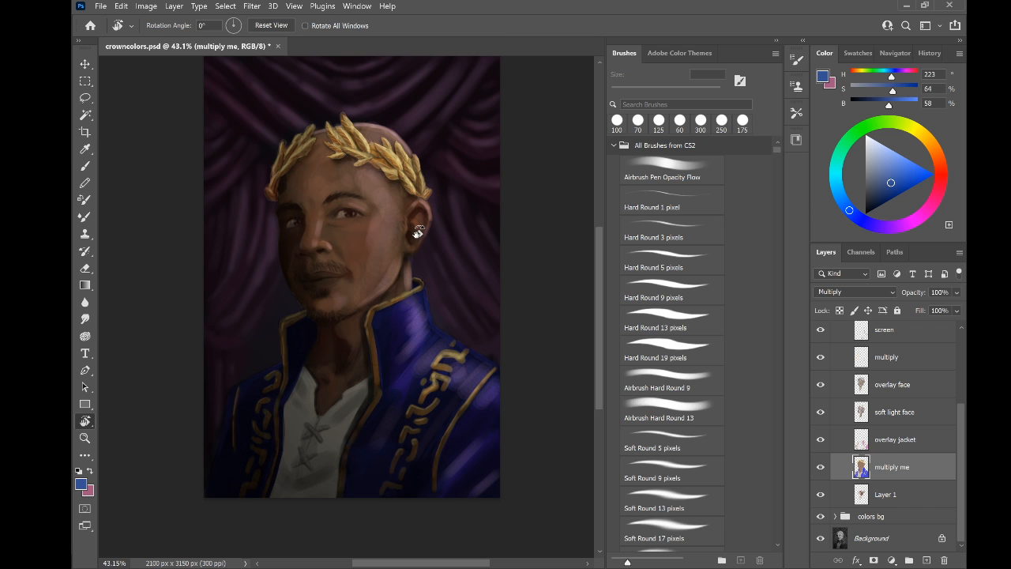
Inspect the vitiligo, screen highlights and multiply layers by toggling their visibility, and check the overlay face layer's blend mode
{"action": "scroll", "coordinate": [845, 387], "scroll_direction": "up", "scroll_amount": 4}
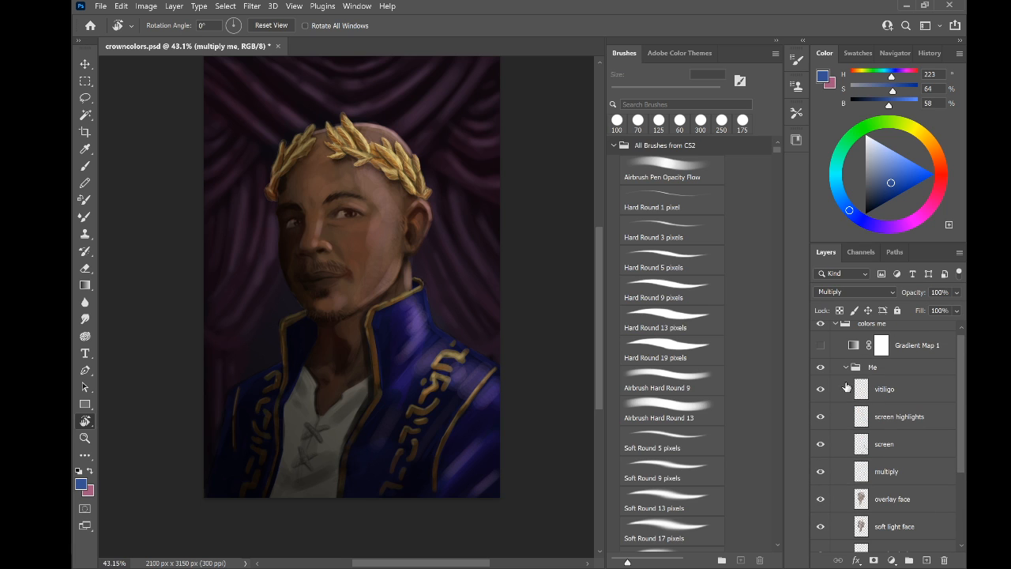
{"action": "left_click", "coordinate": [820, 390]}
{"action": "left_click", "coordinate": [820, 417]}
{"action": "left_click", "coordinate": [821, 417]}
{"action": "left_click", "coordinate": [821, 390]}
{"action": "scroll", "coordinate": [837, 413], "scroll_direction": "down", "scroll_amount": 2}
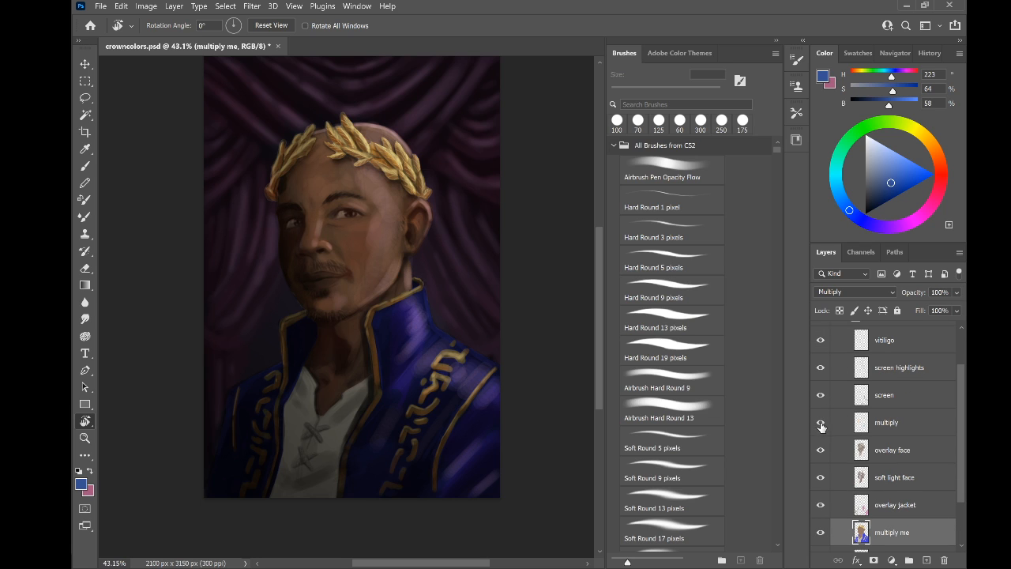
{"action": "left_click", "coordinate": [821, 422]}
{"action": "left_click", "coordinate": [878, 428]}
{"action": "left_click", "coordinate": [882, 456]}
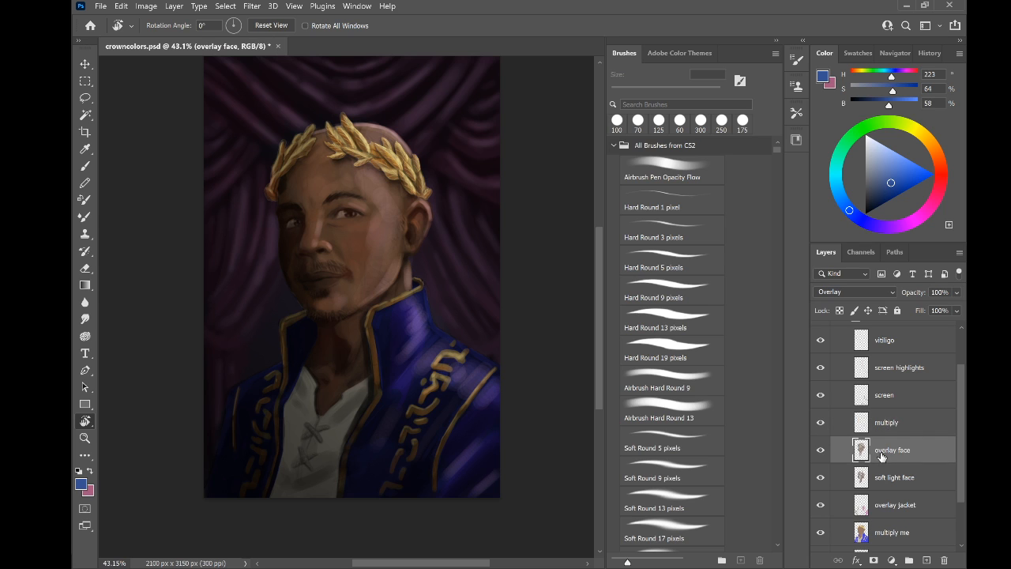
Select the screen highlights layer, compare the portrait with it hidden and shown, and examine the face up close
{"action": "left_click", "coordinate": [891, 371]}
{"action": "left_click", "coordinate": [821, 368]}
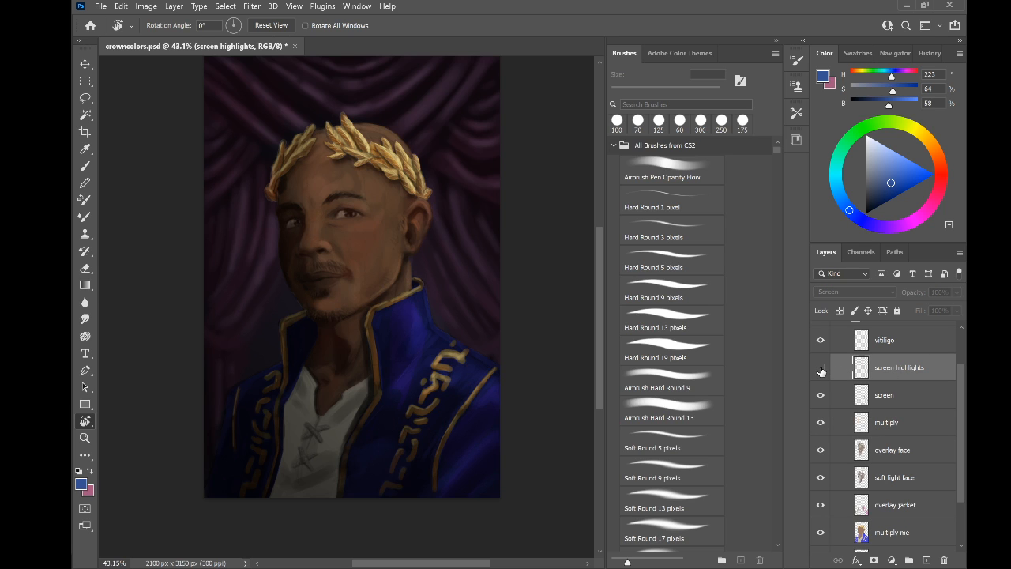
{"action": "left_click", "coordinate": [820, 368]}
{"action": "left_click", "coordinate": [820, 368]}
{"action": "left_click", "coordinate": [821, 369]}
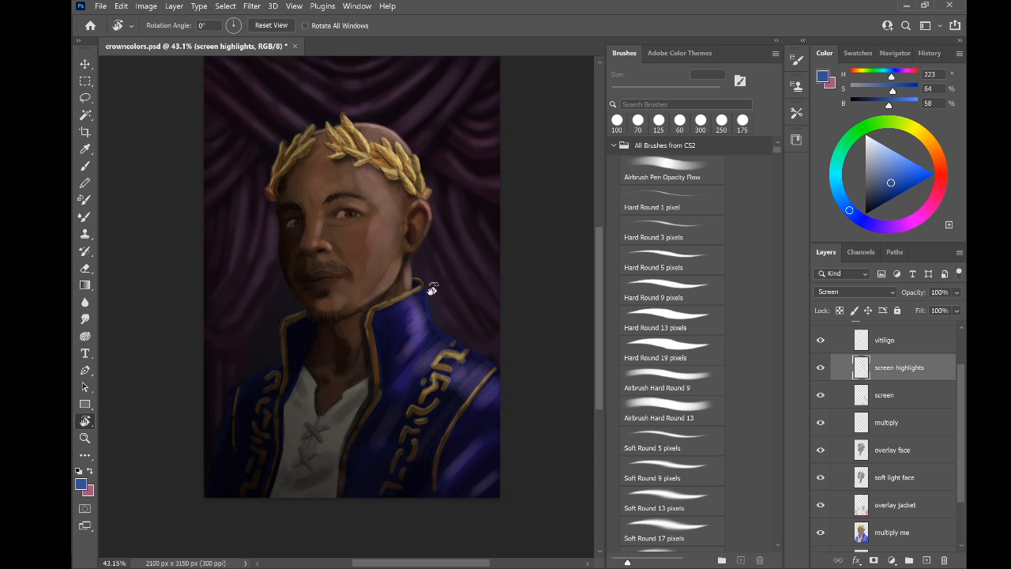
{"action": "scroll", "coordinate": [390, 257], "scroll_direction": "up", "scroll_amount": 5}
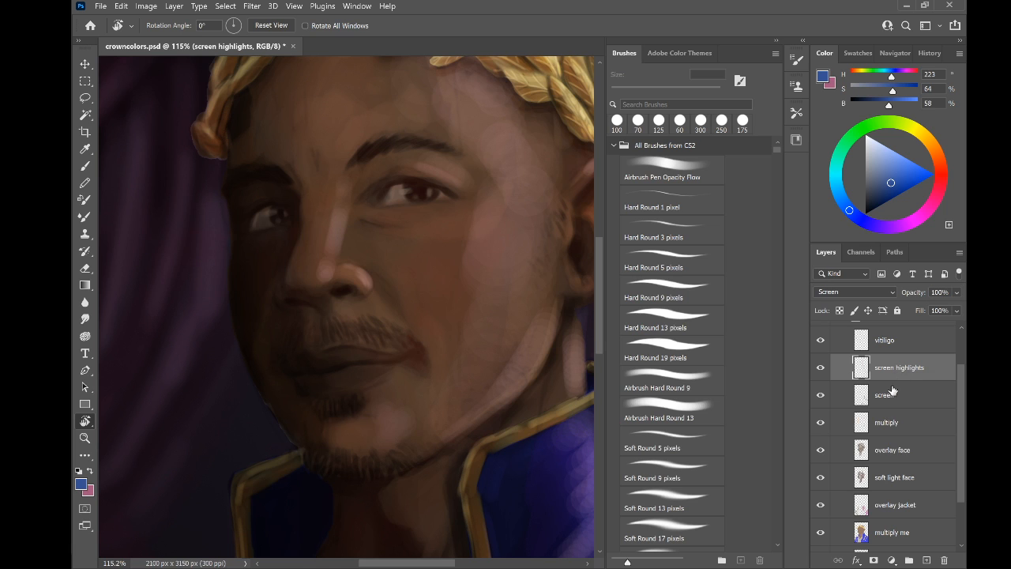
Compare the portrait with the screen highlights layer hidden and shown, and do the same for the screen layer
{"action": "left_click", "coordinate": [820, 368]}
{"action": "left_click", "coordinate": [820, 368]}
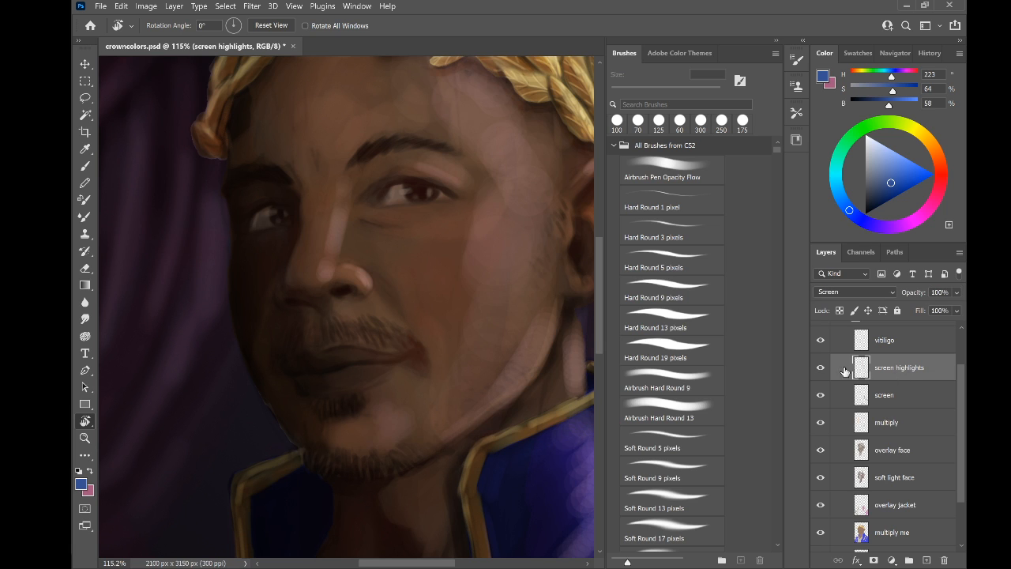
{"action": "left_click", "coordinate": [894, 399]}
{"action": "left_click", "coordinate": [821, 396]}
{"action": "left_click", "coordinate": [821, 396]}
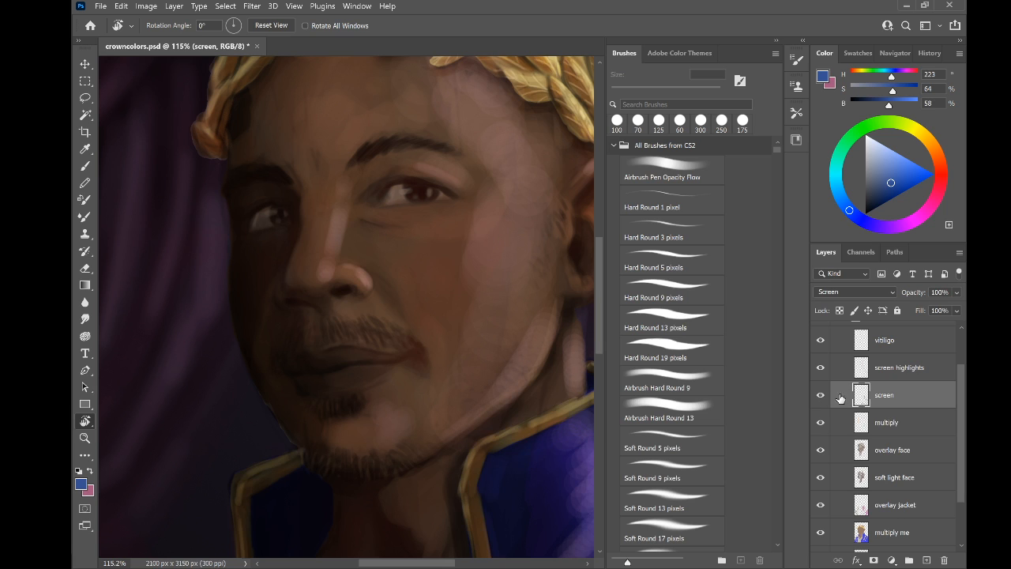
Compare the portrait with the multiply layer hidden and shown, and check the blend modes of the overlay face and screen layers
{"action": "scroll", "coordinate": [857, 401], "scroll_direction": "down", "scroll_amount": 1}
{"action": "left_click", "coordinate": [889, 408]}
{"action": "left_click", "coordinate": [820, 406]}
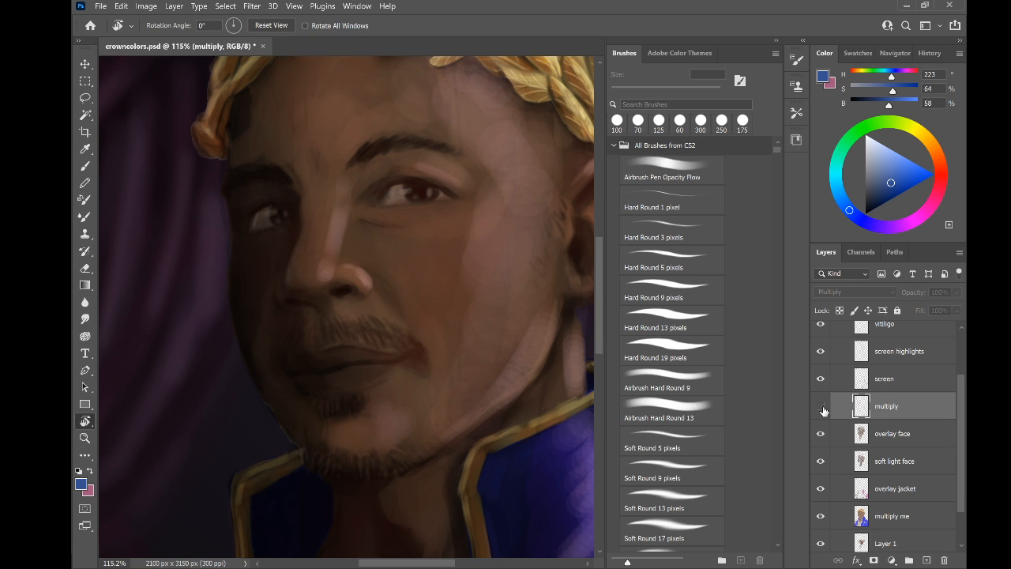
{"action": "left_click", "coordinate": [820, 406]}
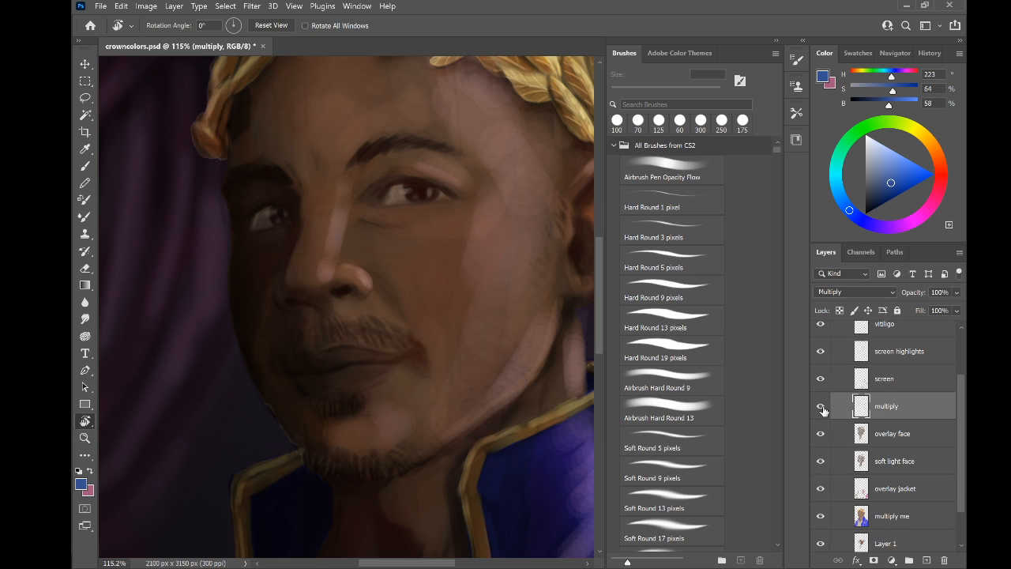
{"action": "left_click", "coordinate": [896, 434]}
{"action": "left_click", "coordinate": [893, 380]}
{"action": "scroll", "coordinate": [891, 383], "scroll_direction": "up", "scroll_amount": 3}
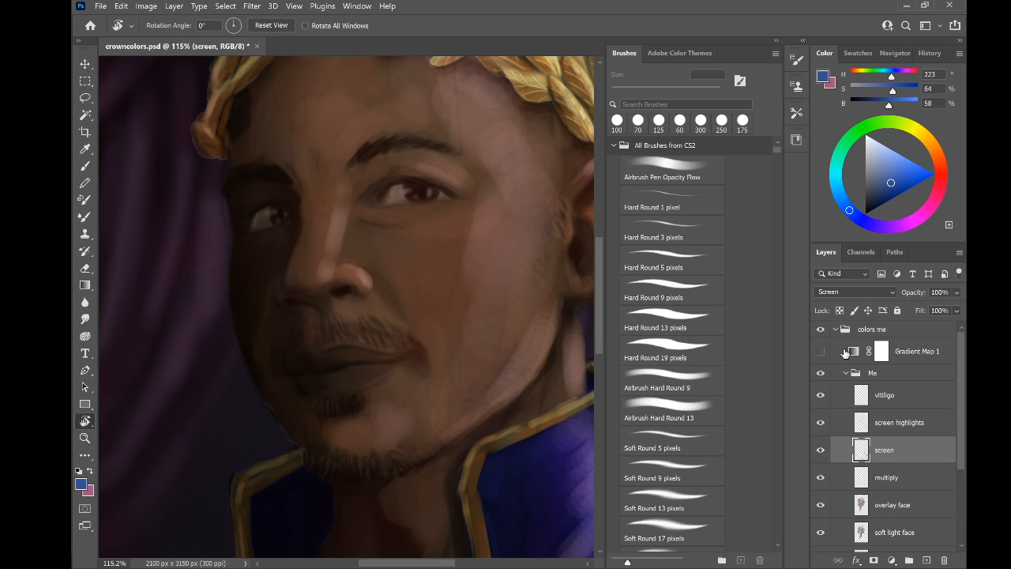
Review the layers of the Me group and compare the whole portrait with the vitiligo layer hidden and shown
{"action": "scroll", "coordinate": [850, 412], "scroll_direction": "down", "scroll_amount": 4}
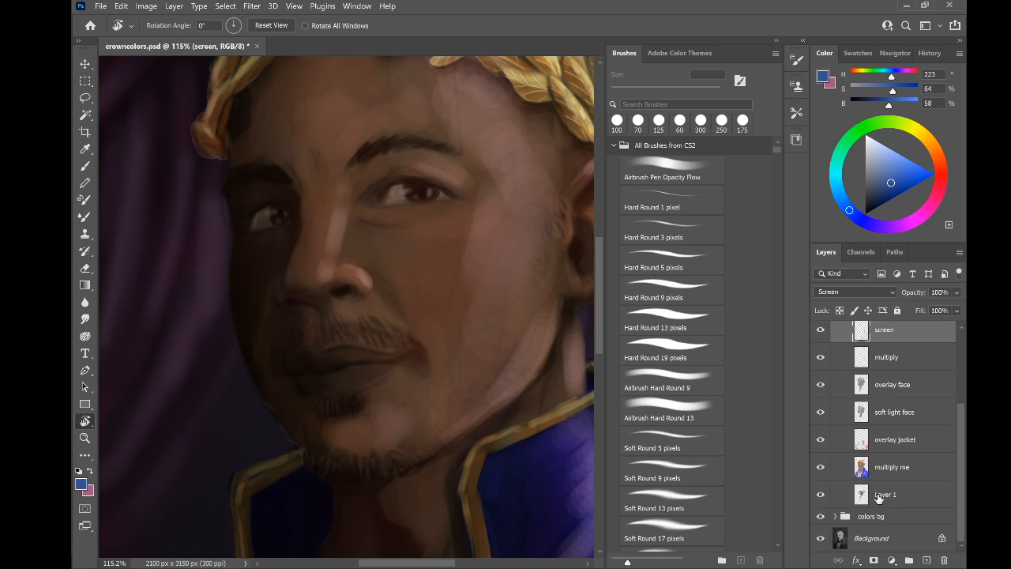
{"action": "scroll", "coordinate": [533, 306], "scroll_direction": "down", "scroll_amount": 5}
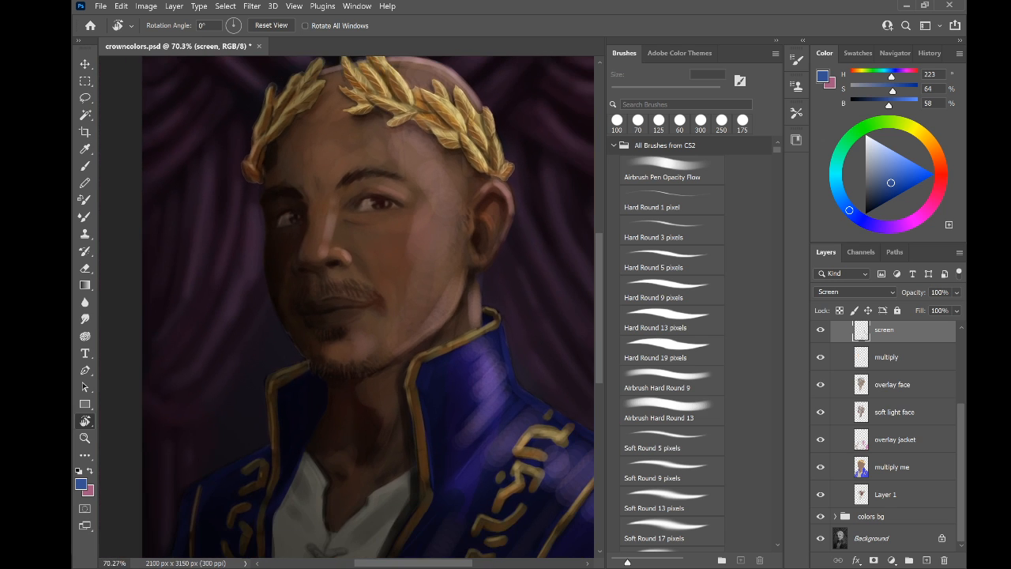
{"action": "scroll", "coordinate": [565, 311], "scroll_direction": "down", "scroll_amount": 3}
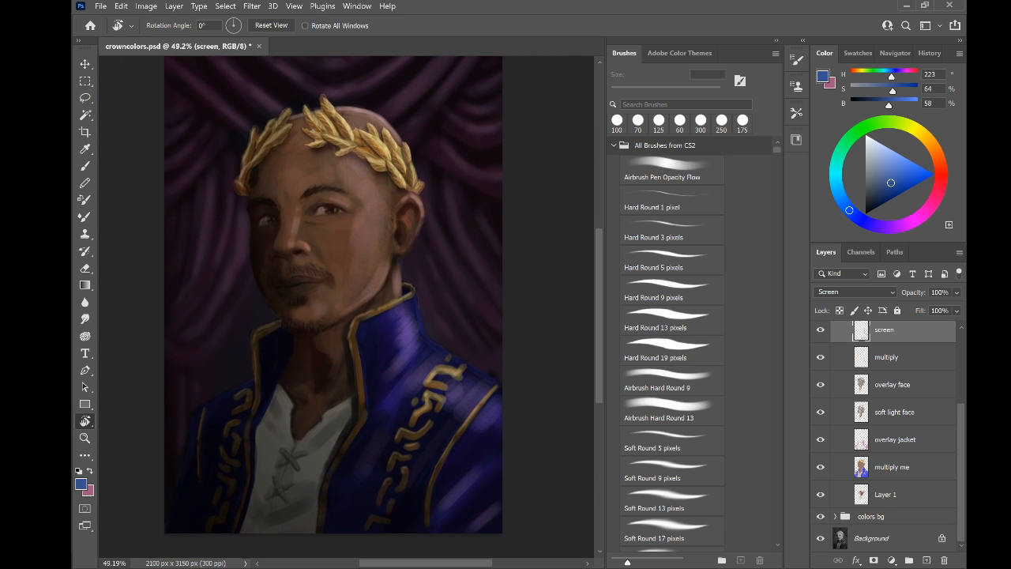
{"action": "scroll", "coordinate": [851, 377], "scroll_direction": "up", "scroll_amount": 4}
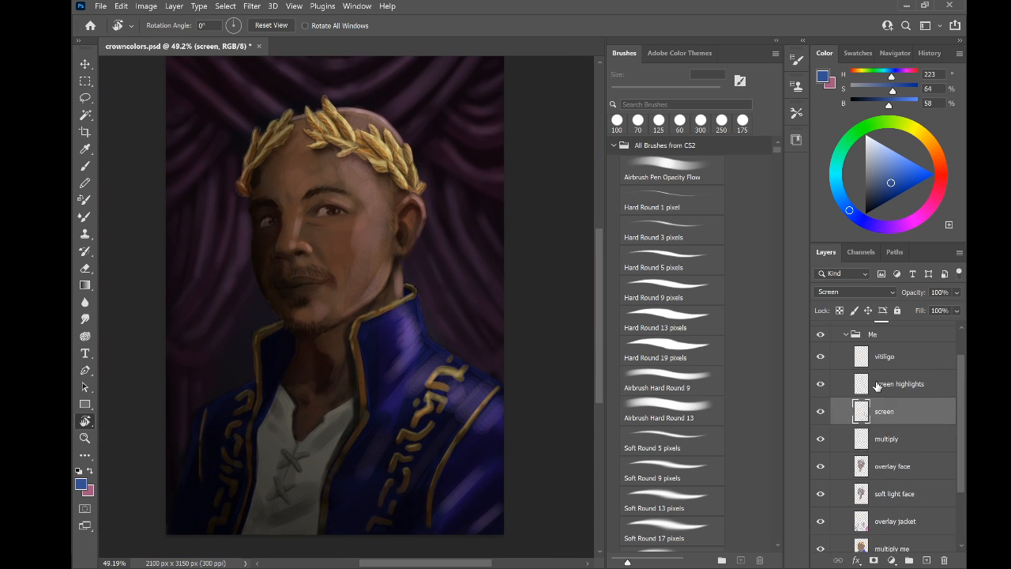
{"action": "left_click", "coordinate": [846, 389]}
{"action": "left_click", "coordinate": [820, 388]}
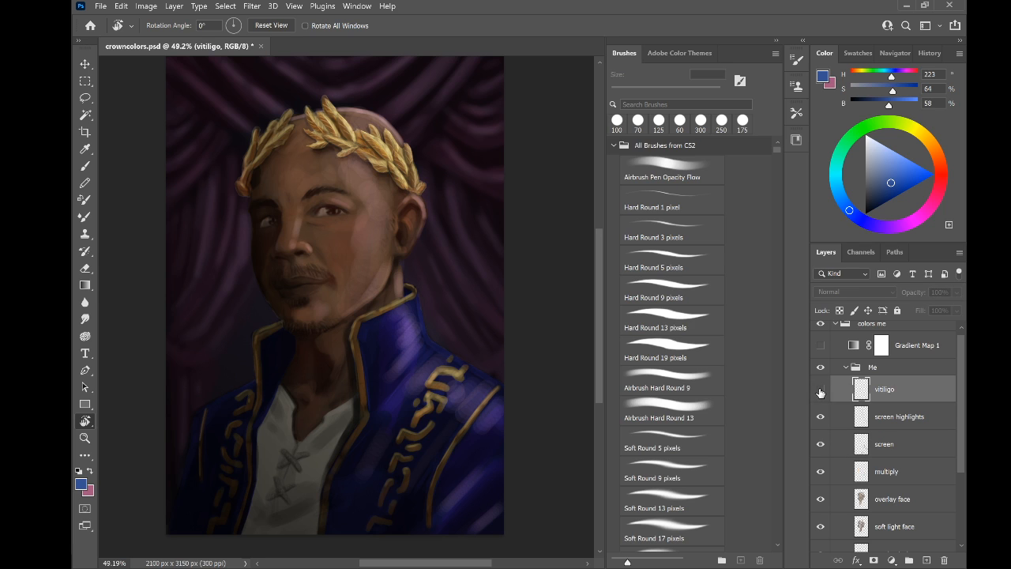
{"action": "left_click", "coordinate": [820, 389]}
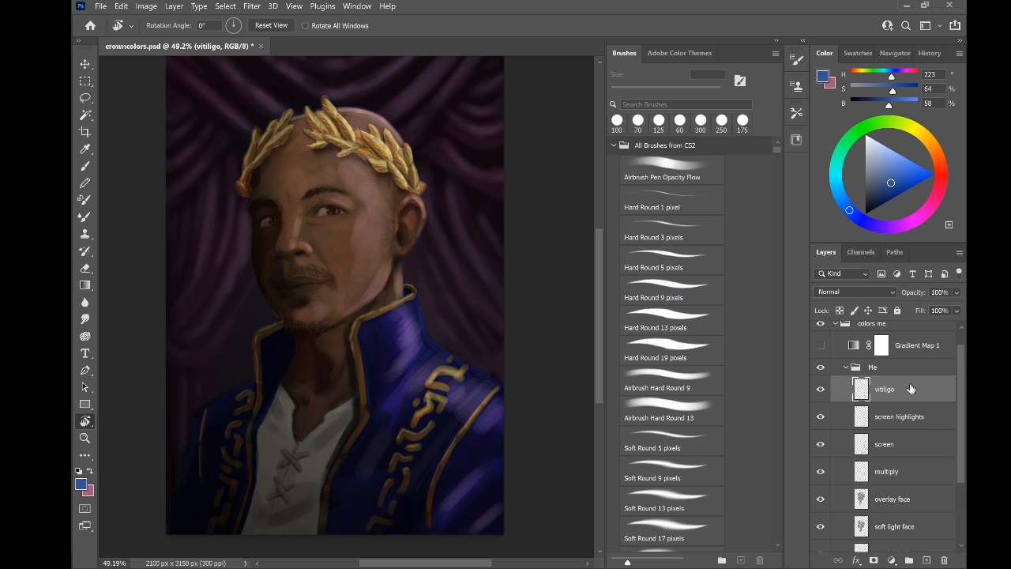
Compare the whole portrait with the screen highlights layer hidden and shown, and pick a pale blue (H 223, S 17, B 72)
{"action": "scroll", "coordinate": [908, 387], "scroll_direction": "down", "scroll_amount": 2}
{"action": "left_click", "coordinate": [906, 386]}
{"action": "left_click", "coordinate": [820, 385]}
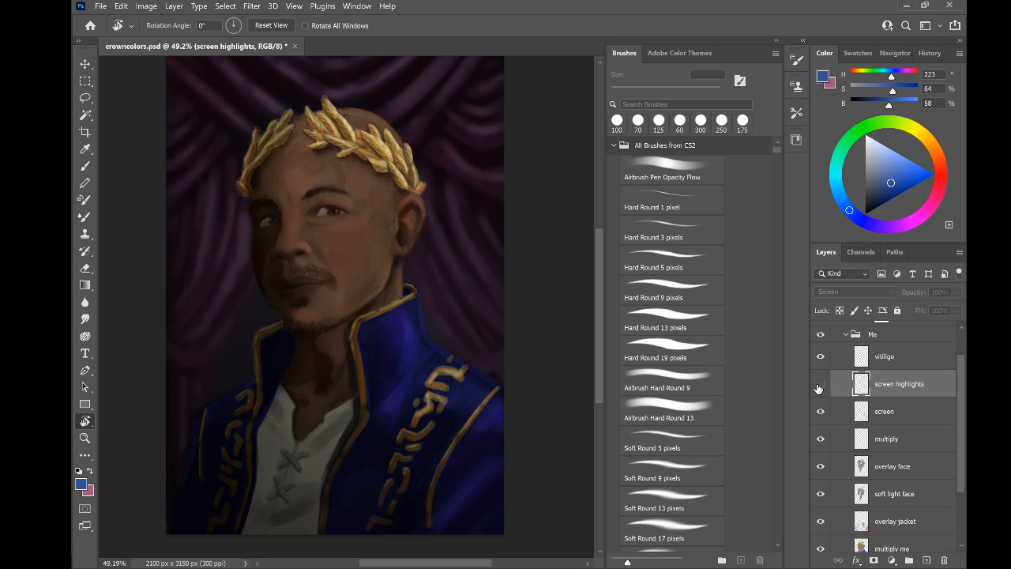
{"action": "left_click", "coordinate": [820, 385]}
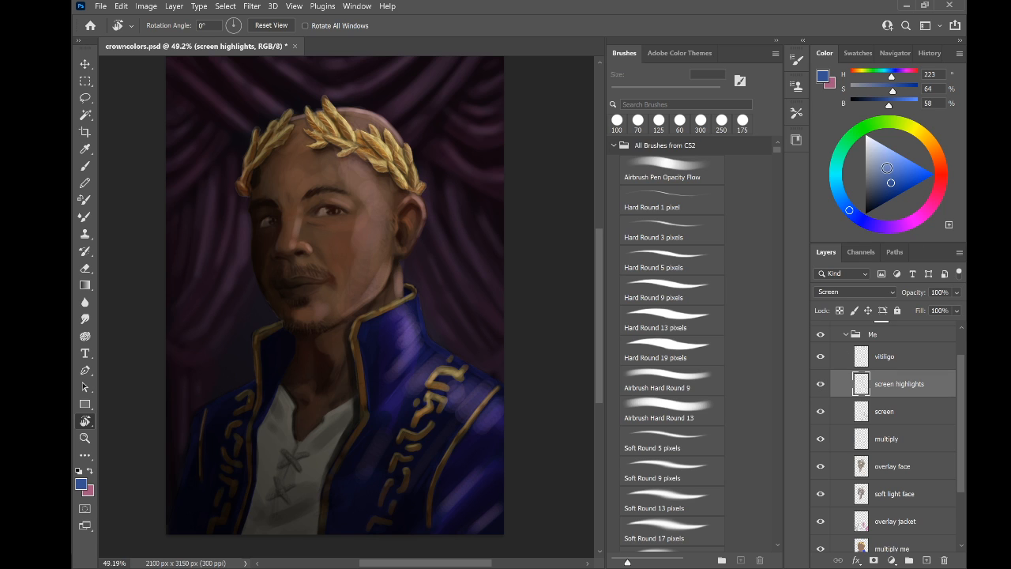
{"action": "left_click_drag", "start_coordinate": [886, 168], "coordinate": [873, 162]}
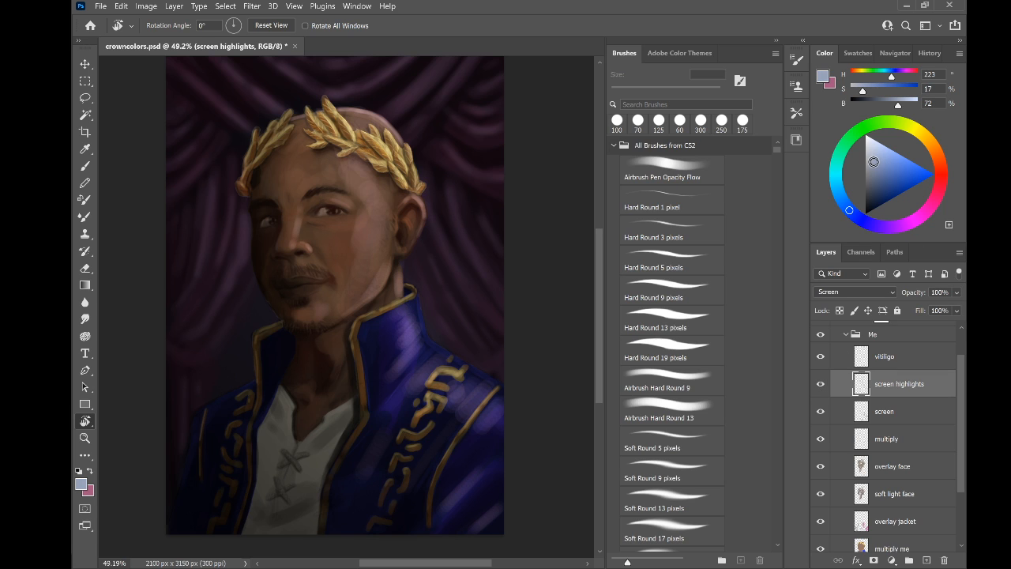
Compare the portrait with the screen layer hidden and shown, and examine the eyes and nose up close
{"action": "left_click", "coordinate": [912, 419]}
{"action": "left_click", "coordinate": [821, 413]}
{"action": "left_click", "coordinate": [821, 412]}
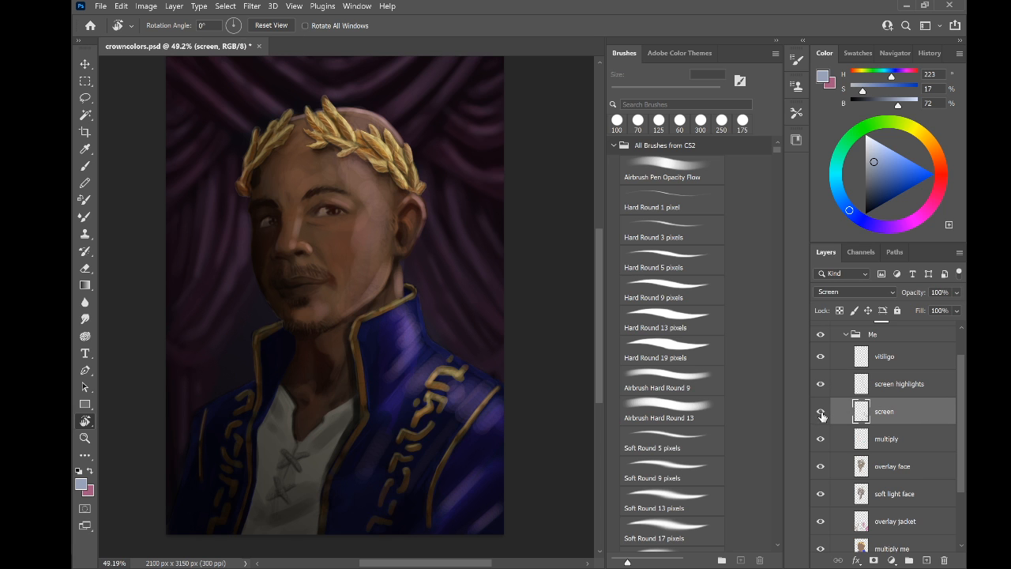
{"action": "scroll", "coordinate": [285, 209], "scroll_direction": "up", "scroll_amount": 15}
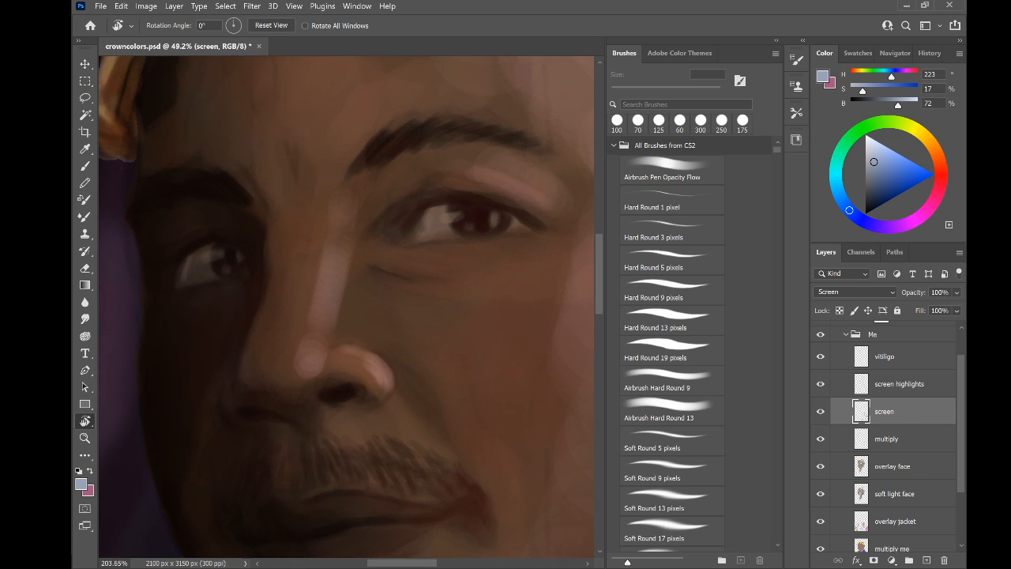
{"action": "left_click_drag", "start_coordinate": [395, 300], "coordinate": [292, 317]}
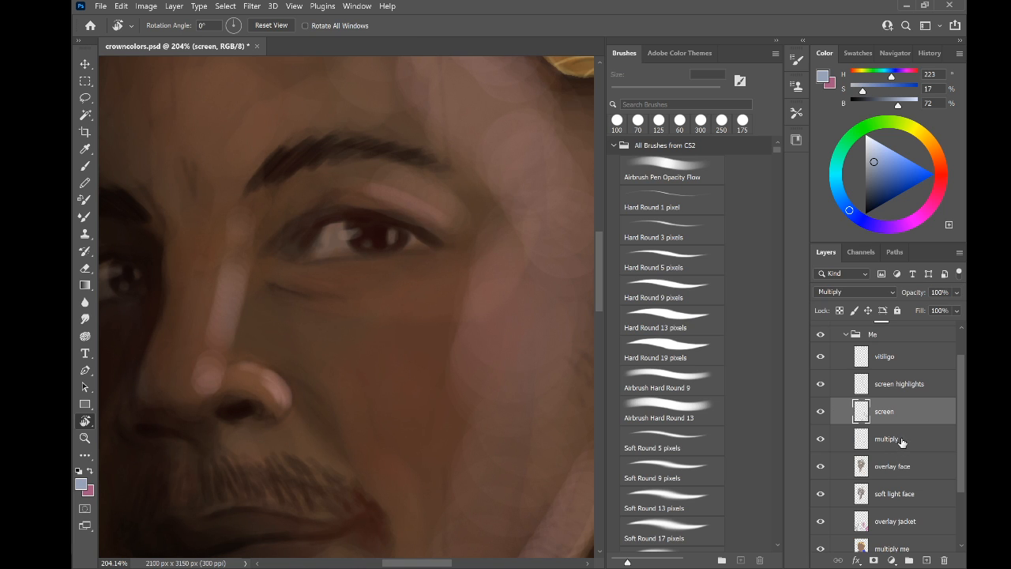
Select the multiply layer and compare the close-up of the face with it hidden and shown
{"action": "left_click", "coordinate": [901, 440]}
{"action": "left_click", "coordinate": [821, 440]}
{"action": "left_click", "coordinate": [821, 439]}
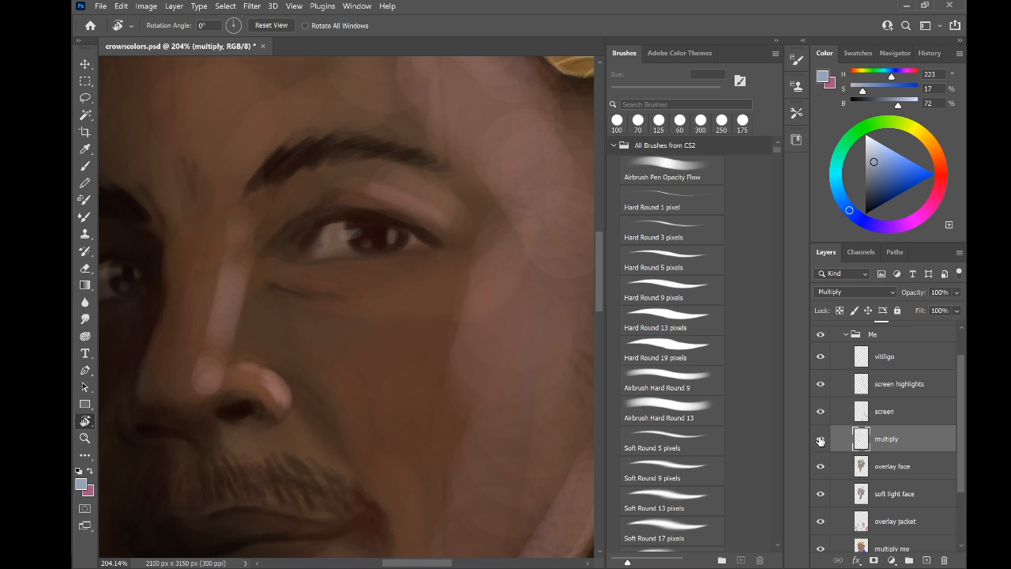
Tint the iris of the more brightly lit eye on the multiply layer with a 15 px airbrush in muted red (H 358, S 43, B 67)
{"action": "mouse_move", "coordinate": [939, 174]}
{"action": "left_mouse_down"}
{"action": "mouse_move", "coordinate": [886, 181]}
{"action": "mouse_move", "coordinate": [885, 172]}
{"action": "left_mouse_up"}
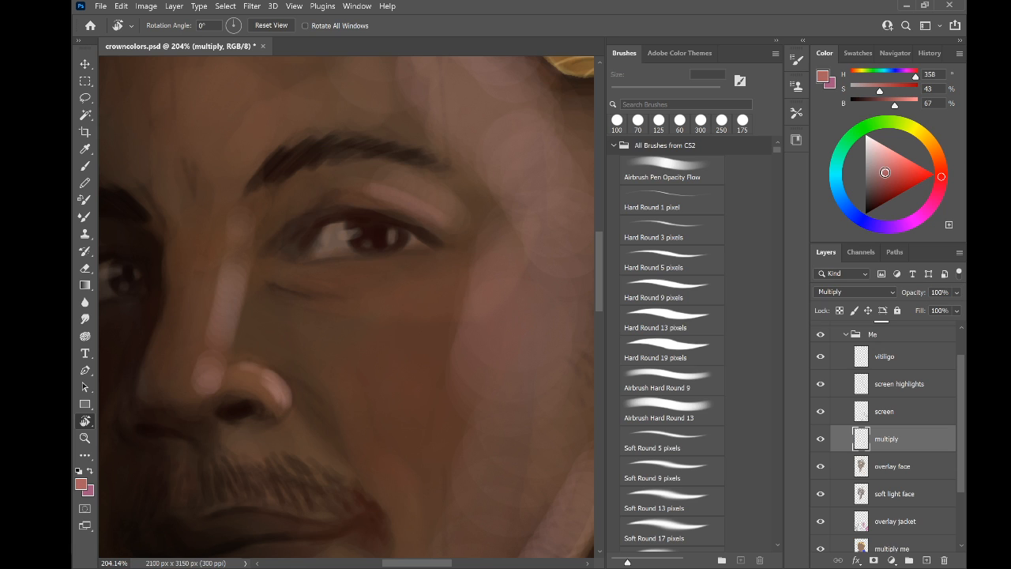
{"action": "key", "text": "b"}
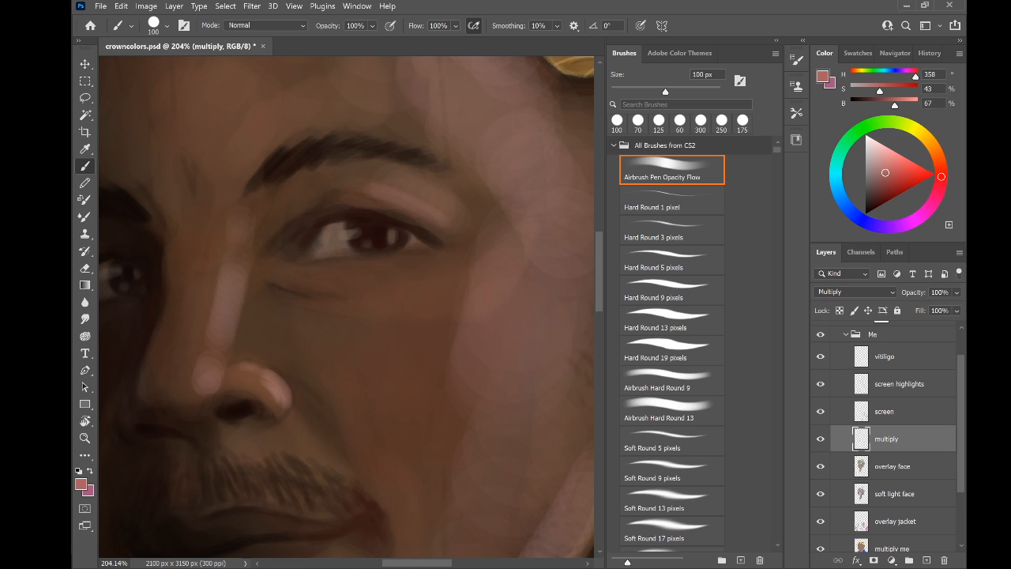
{"action": "key", "text": "bracketleft"}
{"action": "key", "text": "bracketleft"}
{"action": "key", "text": "bracketleft"}
{"action": "key", "text": "bracketleft"}
{"action": "key", "text": "bracketleft"}
{"action": "key", "text": "bracketleft"}
{"action": "key", "text": "bracketleft"}
{"action": "key", "text": "bracketleft"}
{"action": "key", "text": "bracketleft"}
{"action": "key", "text": "bracketleft"}
{"action": "key", "text": "bracketleft"}
{"action": "key", "text": "bracketleft"}
{"action": "left_click_drag", "start_coordinate": [384, 238], "coordinate": [365, 243]}
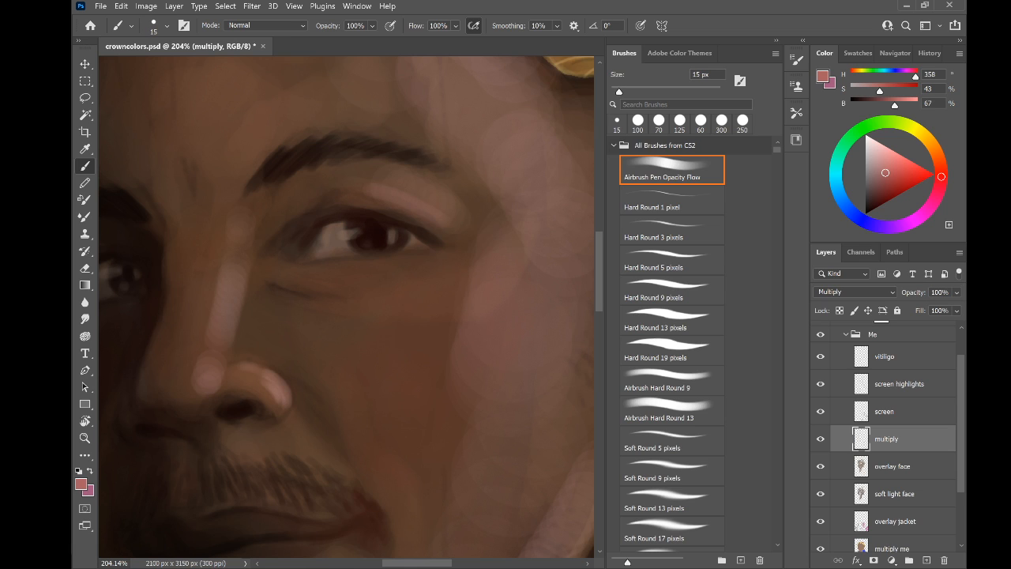
Deepen the pupil and iris of the same eye with more muted red strokes at a 15 px brush size
{"action": "scroll", "coordinate": [396, 229], "scroll_direction": "up", "scroll_amount": 5}
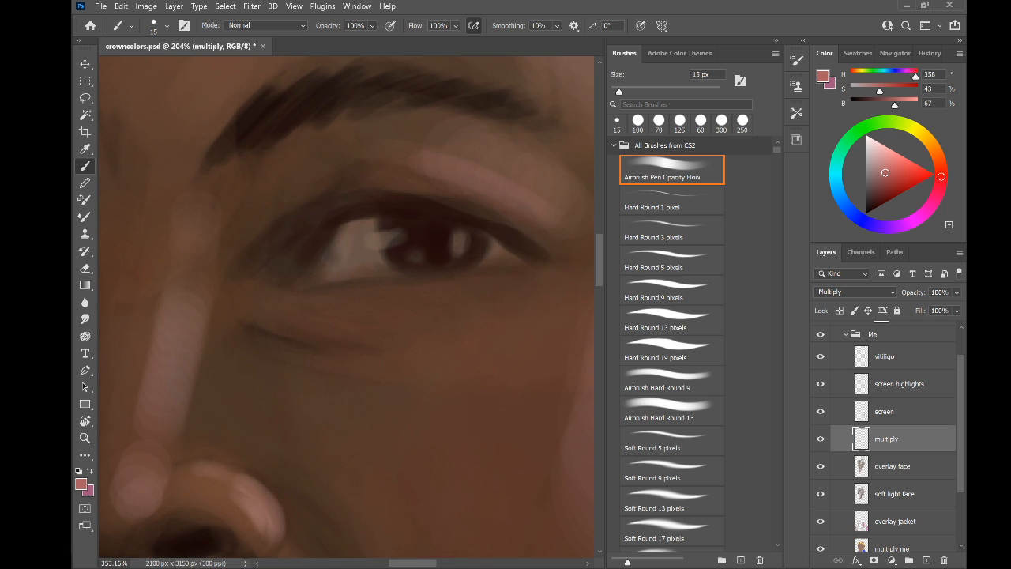
{"action": "key", "text": "bracketright"}
{"action": "key", "text": "bracketleft"}
{"action": "key", "text": "bracketleft"}
{"action": "key", "text": "bracketleft"}
{"action": "key", "text": "bracketright"}
{"action": "key", "text": "bracketright"}
{"action": "left_click_drag", "start_coordinate": [434, 252], "coordinate": [424, 235]}
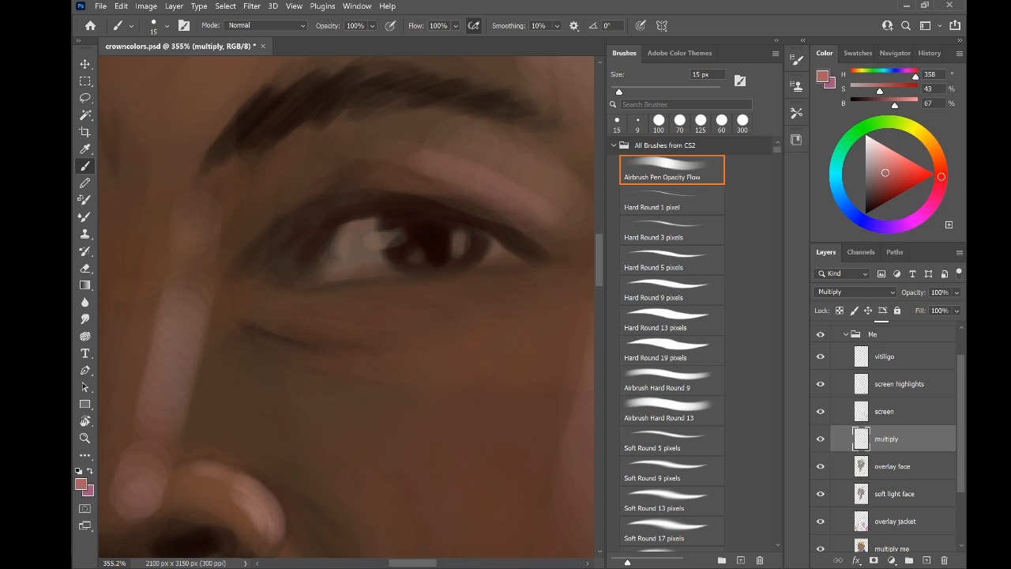
{"action": "scroll", "coordinate": [259, 234], "scroll_direction": "down", "scroll_amount": 5}
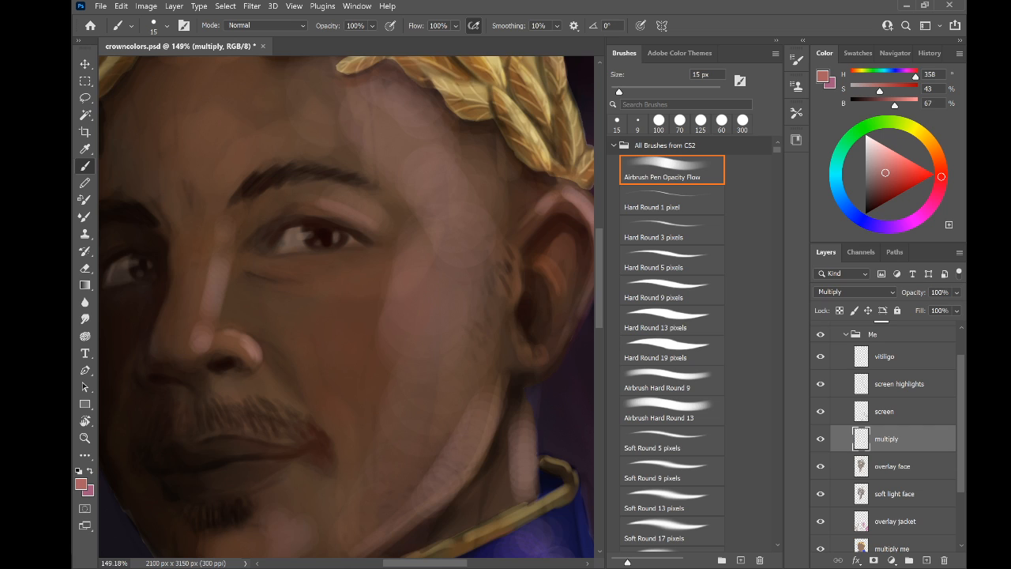
Tint the iris of the shadowed eye with the same muted red, enlarging the brush to 25 px
{"action": "scroll", "coordinate": [203, 214], "scroll_direction": "up", "scroll_amount": 2}
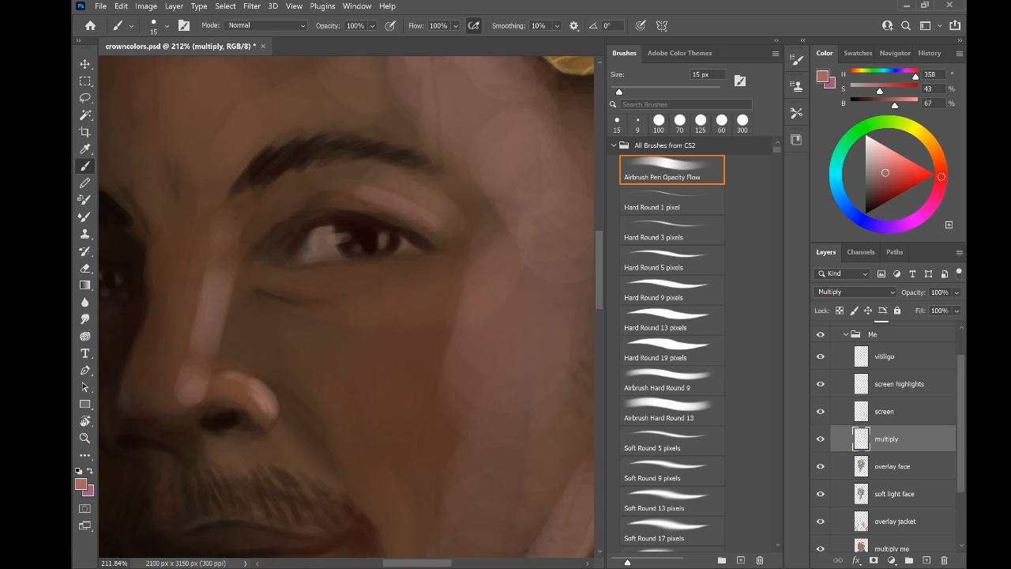
{"action": "left_click_drag", "start_coordinate": [253, 308], "coordinate": [443, 255]}
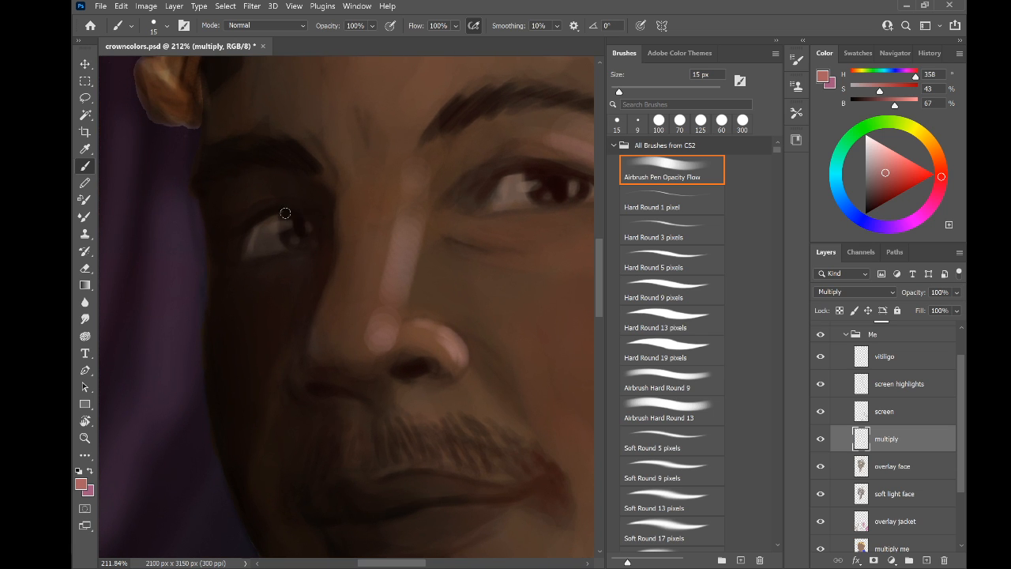
{"action": "left_click_drag", "start_coordinate": [297, 229], "coordinate": [286, 234]}
{"action": "key", "text": "bracketright"}
{"action": "left_click", "coordinate": [293, 245]}
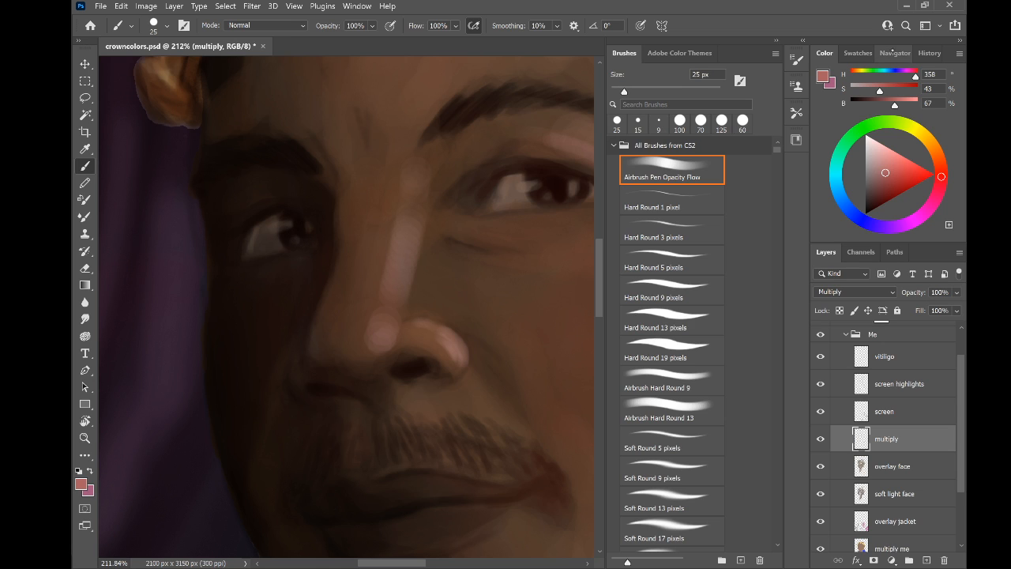
Show the Navigator preview, enlarge it, and bring both eyes into view
{"action": "left_click", "coordinate": [892, 53]}
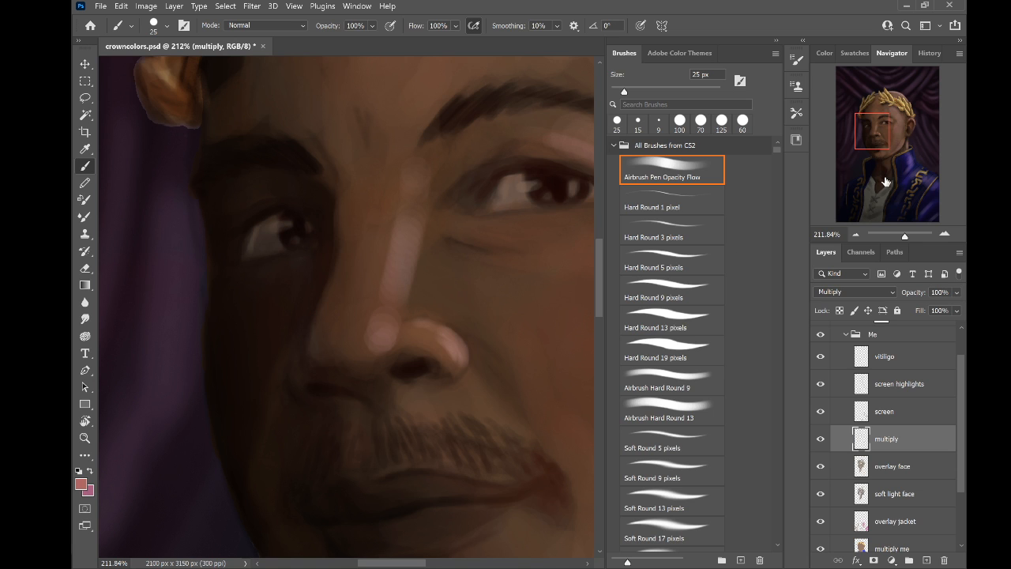
{"action": "left_click_drag", "start_coordinate": [793, 201], "coordinate": [803, 199]}
{"action": "left_click_drag", "start_coordinate": [865, 244], "coordinate": [864, 303]}
{"action": "left_click_drag", "start_coordinate": [862, 158], "coordinate": [869, 156]}
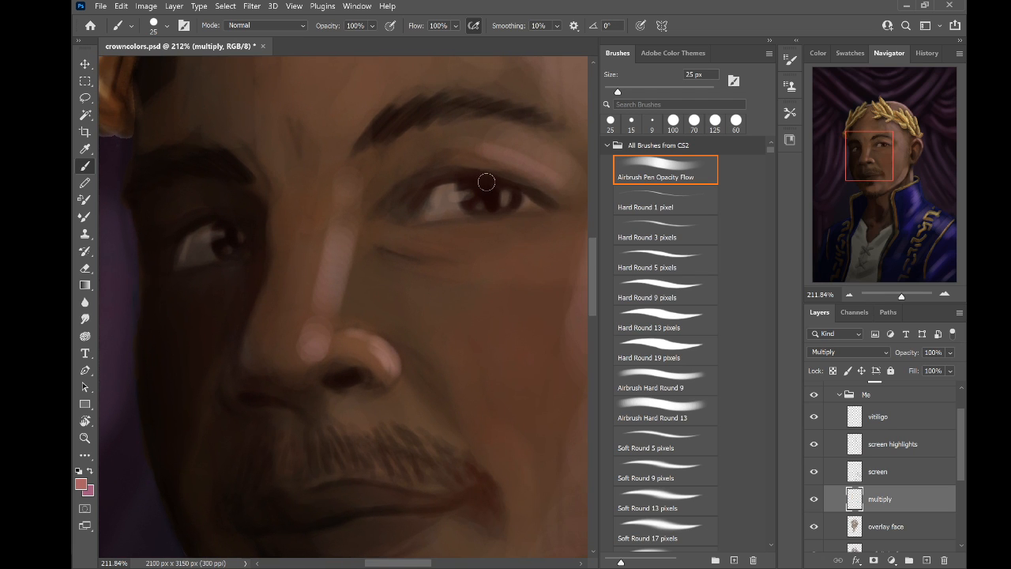
Reduce the brush to 15 px and add muted red multiply shading around the eyes
{"action": "key", "text": "bracketleft"}
{"action": "key", "text": "bracketleft"}
{"action": "key", "text": "bracketleft"}
{"action": "key", "text": "bracketleft"}
{"action": "key", "text": "bracketright"}
{"action": "key", "text": "bracketright"}
{"action": "scroll", "coordinate": [342, 306], "scroll_direction": "down", "scroll_amount": 8}
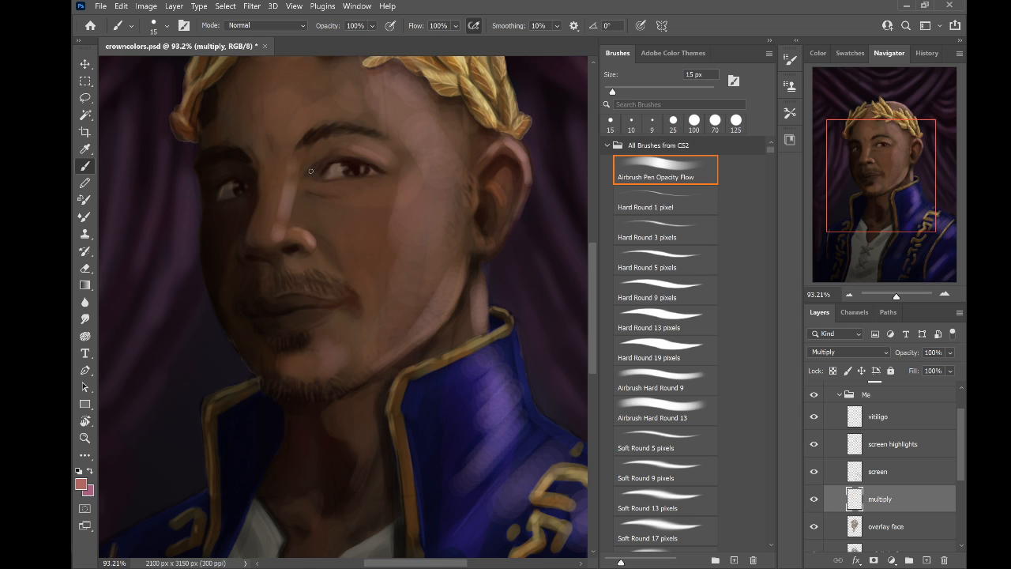
Paint muted red multiply shading on the ear, enlarging the brush from 20 to 30 px
{"action": "key", "text": "bracketright"}
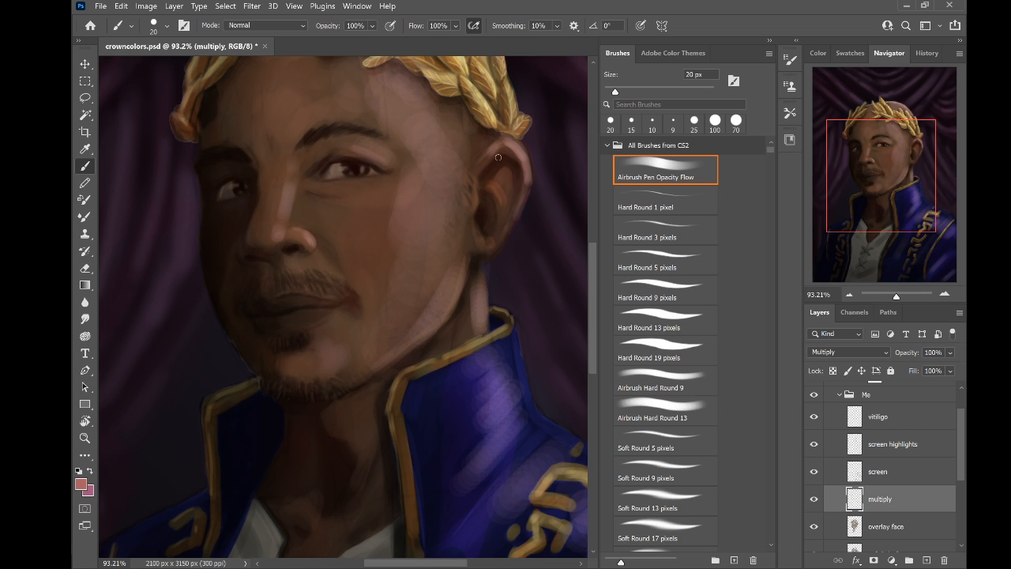
{"action": "key", "text": "bracketright"}
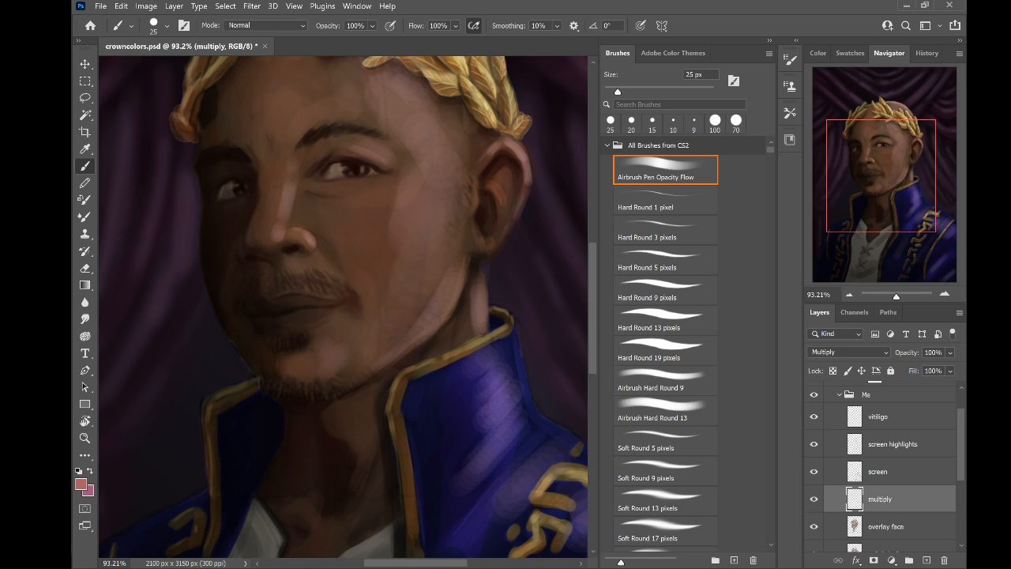
{"action": "key", "text": "bracketright"}
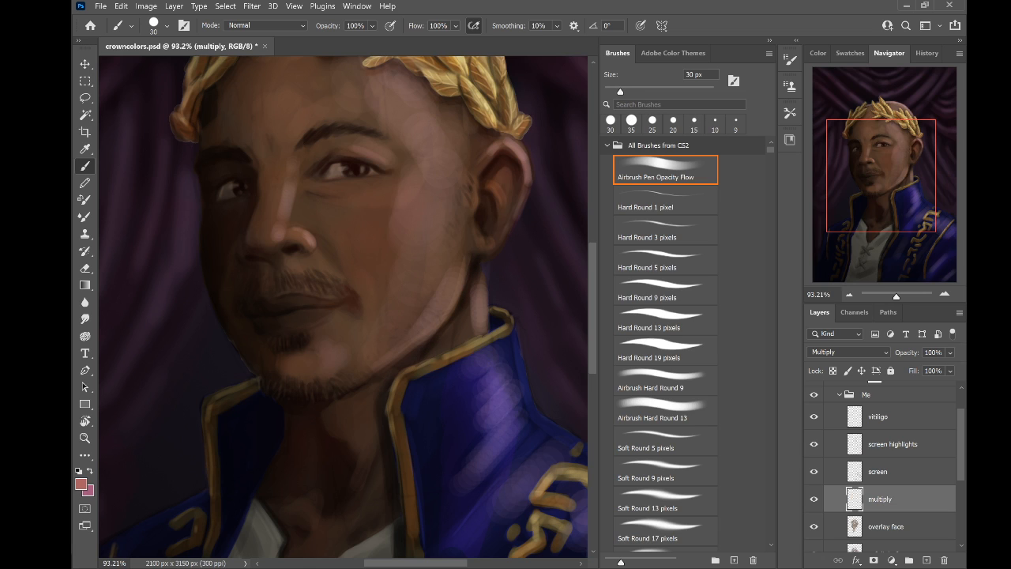
Paint muted red multiply shading on the neck, enlarging the brush to 40 and 50 px
{"action": "key", "text": "bracketright"}
{"action": "key", "text": "bracketright"}
{"action": "mouse_move", "coordinate": [411, 324]}
{"action": "left_mouse_down"}
{"action": "mouse_move", "coordinate": [465, 227]}
{"action": "mouse_move", "coordinate": [487, 211]}
{"action": "left_mouse_up"}
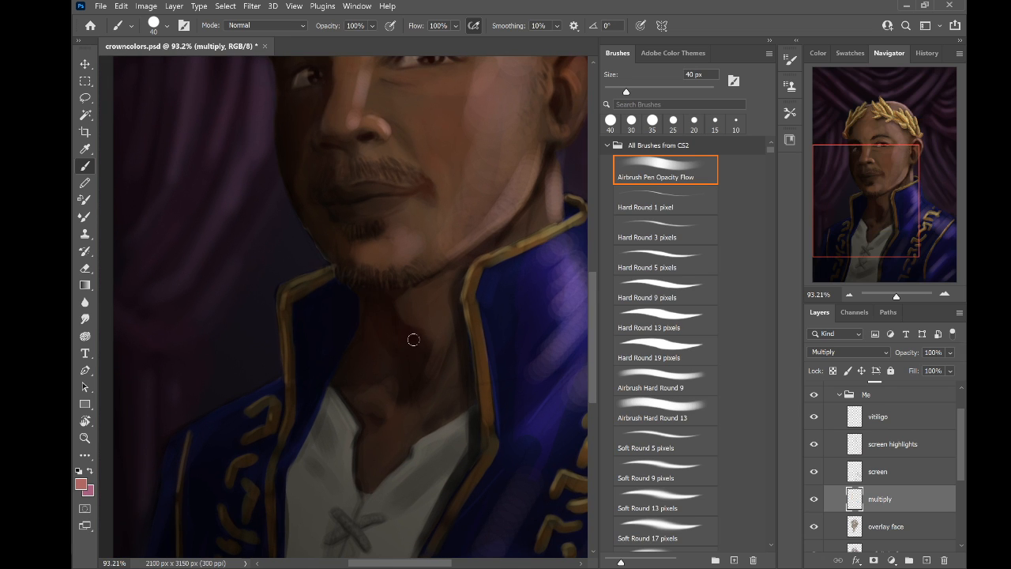
{"action": "key", "text": "bracketright"}
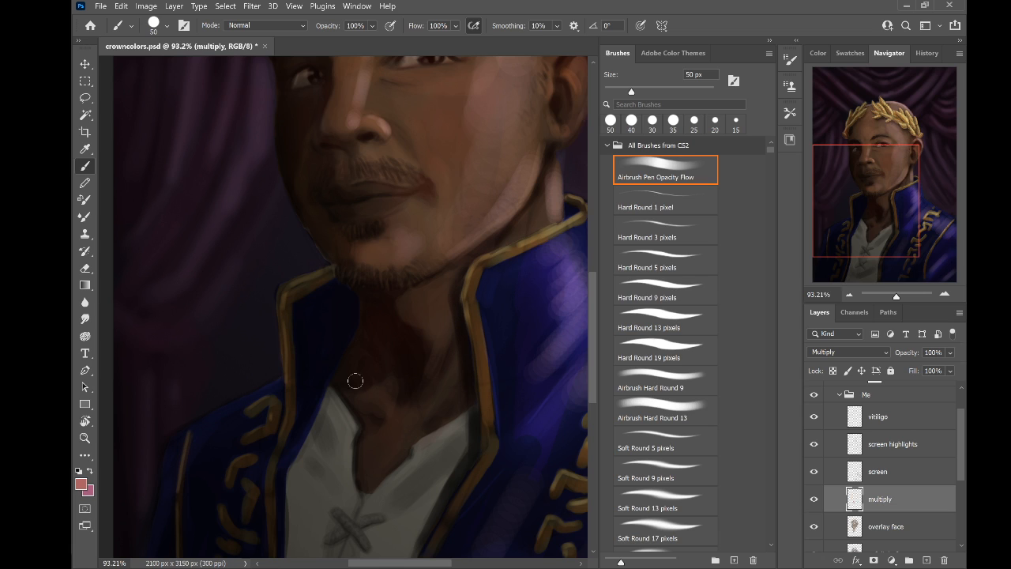
{"action": "key", "text": "bracketleft"}
{"action": "scroll", "coordinate": [348, 308], "scroll_direction": "up", "scroll_amount": 5}
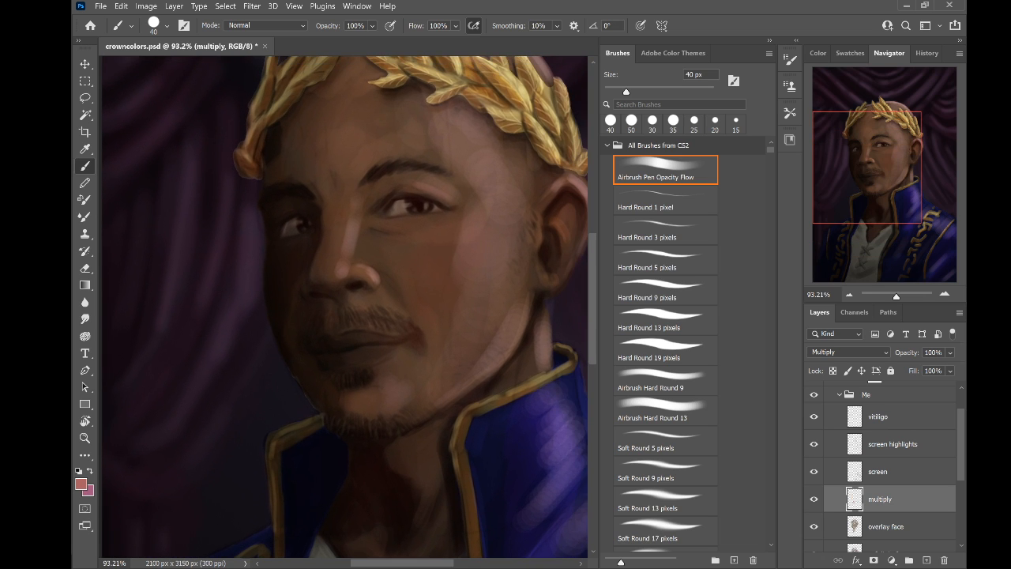
Deepen the multiply shading around the shadowed eye with the muted red, using a 10 px and a 20 px brush
{"action": "key", "text": "bracketleft"}
{"action": "scroll", "coordinate": [296, 240], "scroll_direction": "up", "scroll_amount": 5}
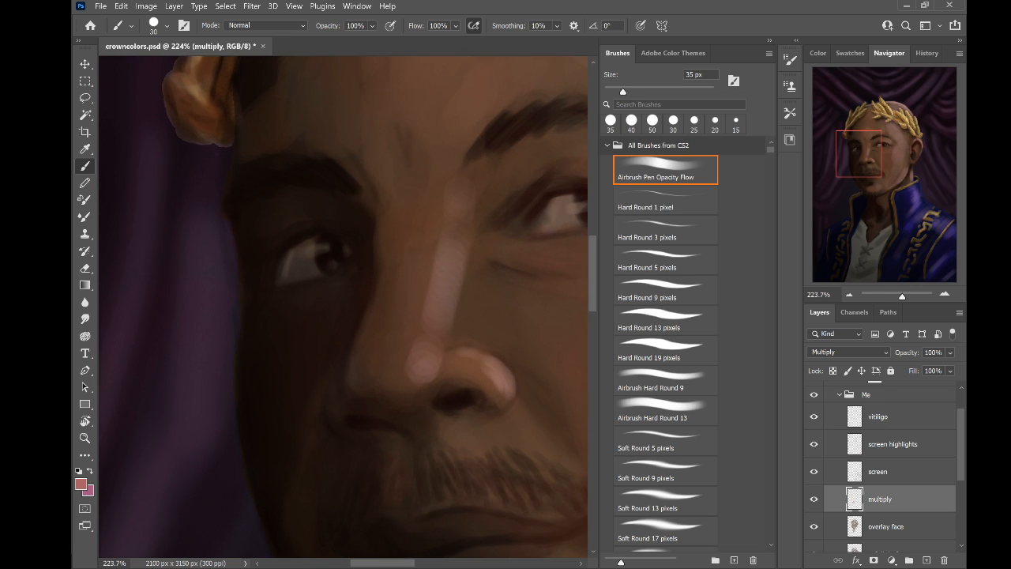
{"action": "key", "text": "bracketleft"}
{"action": "key", "text": "bracketleft"}
{"action": "key", "text": "bracketleft"}
{"action": "key", "text": "bracketleft"}
{"action": "key", "text": "bracketleft"}
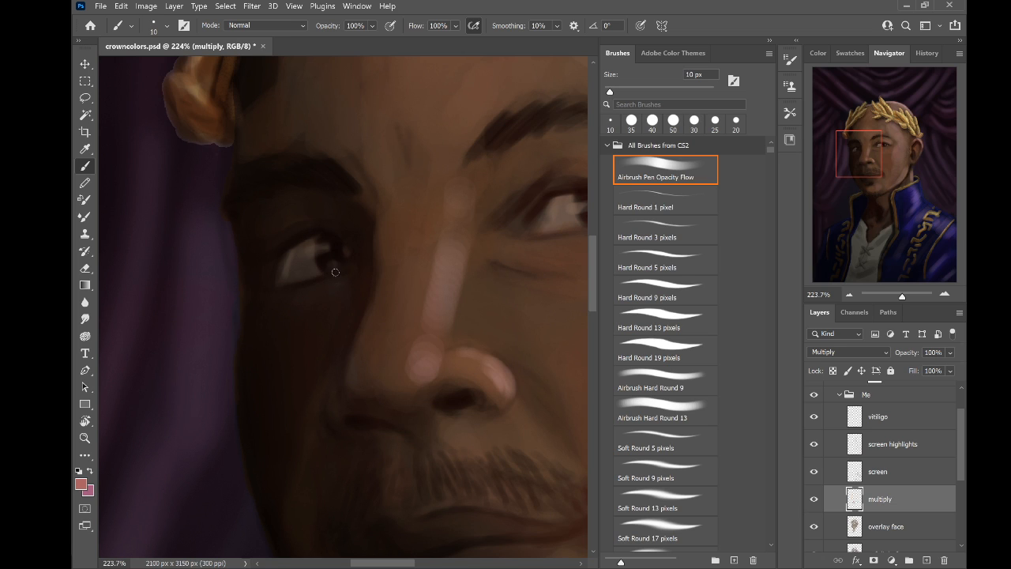
{"action": "key", "text": "bracketright"}
{"action": "key", "text": "bracketright"}
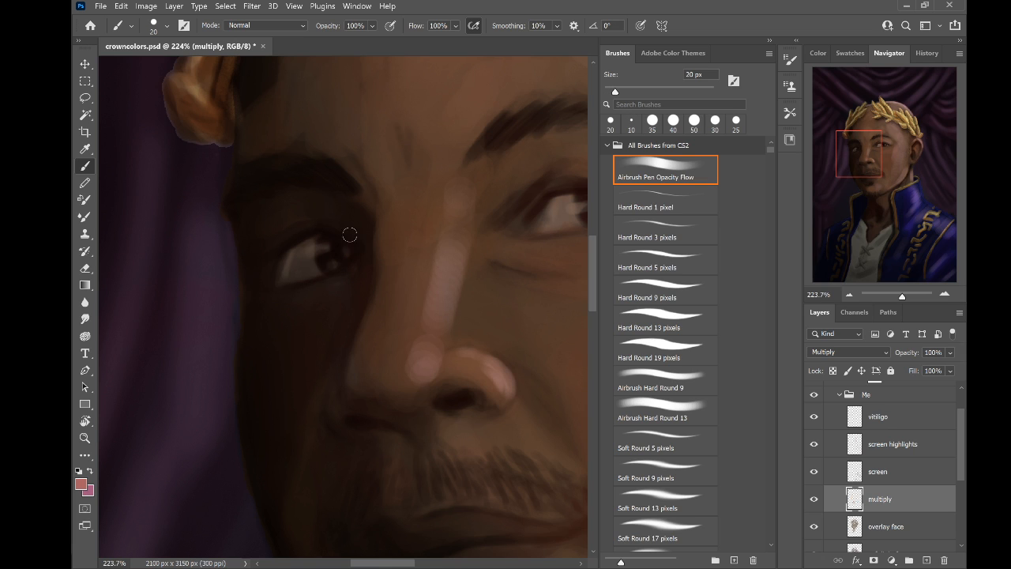
{"action": "scroll", "coordinate": [274, 217], "scroll_direction": "down", "scroll_amount": 4}
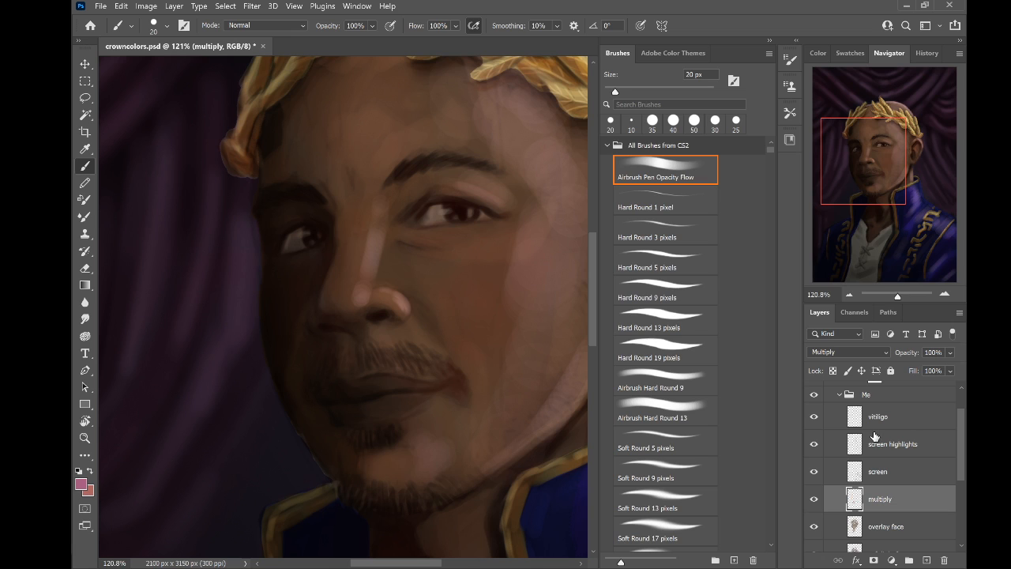
Make the screen highlights layer active and choose a pale blue foreground colour with H 199, S 17, B 78
{"action": "left_click", "coordinate": [876, 439]}
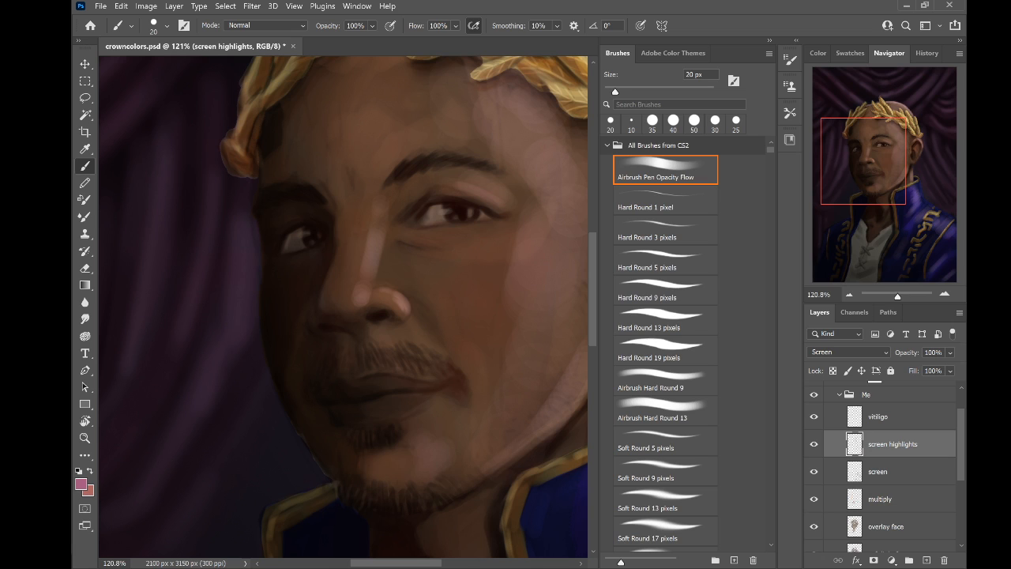
{"action": "left_click", "coordinate": [817, 53]}
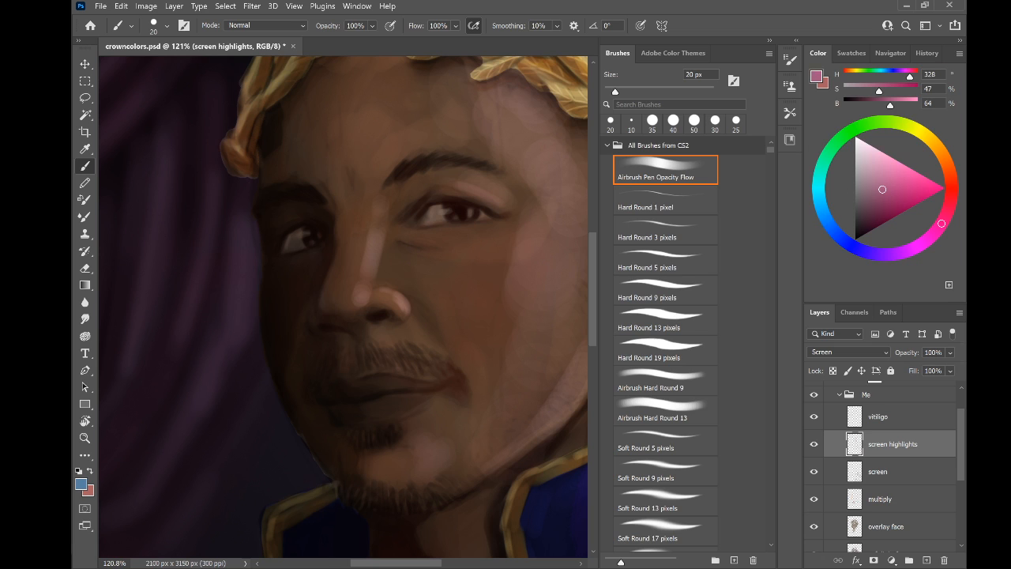
{"action": "left_click_drag", "start_coordinate": [827, 222], "coordinate": [821, 209]}
{"action": "left_click_drag", "start_coordinate": [877, 171], "coordinate": [867, 166]}
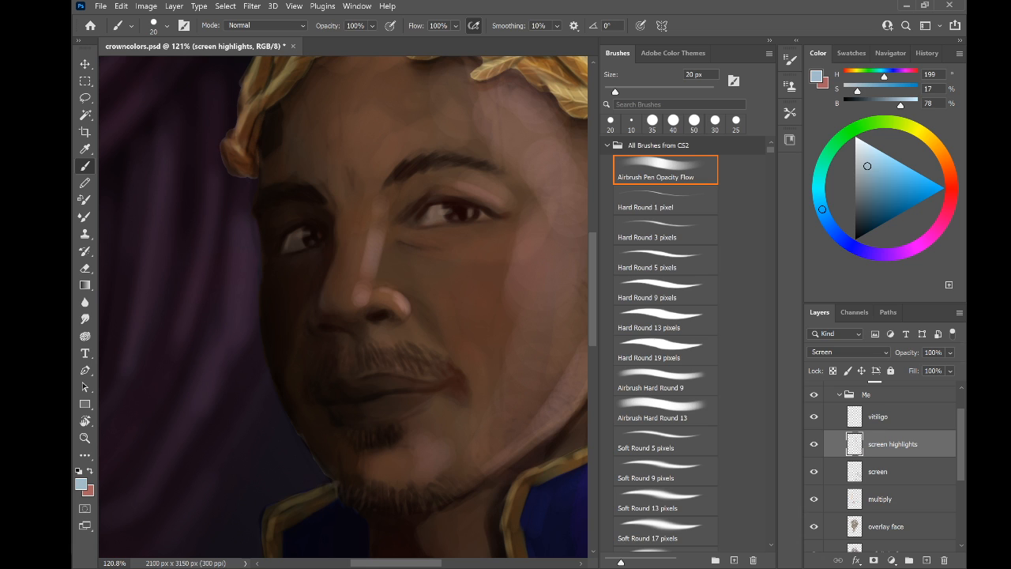
Brighten the white and iris of the lit eye with pale blue screen highlights, using the 20 px brush
{"action": "scroll", "coordinate": [385, 156], "scroll_direction": "up", "scroll_amount": 6}
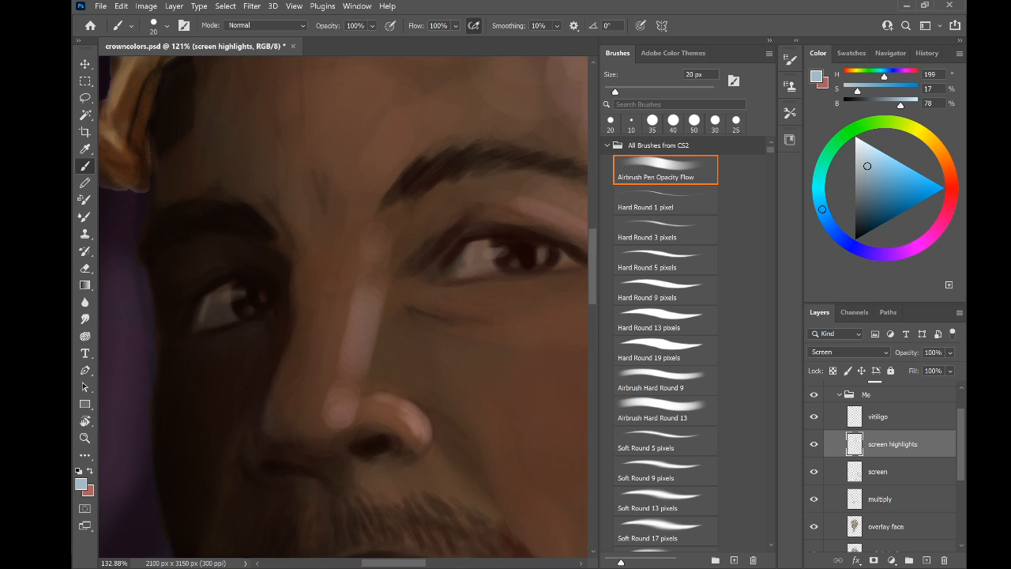
{"action": "scroll", "coordinate": [386, 155], "scroll_direction": "up", "scroll_amount": 1}
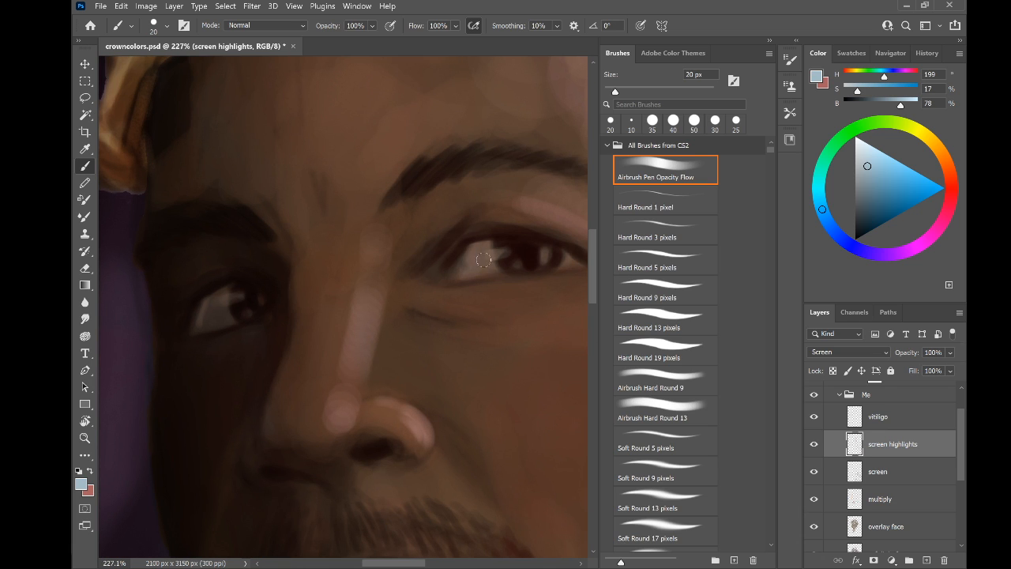
{"action": "mouse_move", "coordinate": [484, 261]}
{"action": "left_mouse_down"}
{"action": "mouse_move", "coordinate": [463, 274]}
{"action": "mouse_move", "coordinate": [493, 252]}
{"action": "mouse_move", "coordinate": [459, 271]}
{"action": "left_mouse_up"}
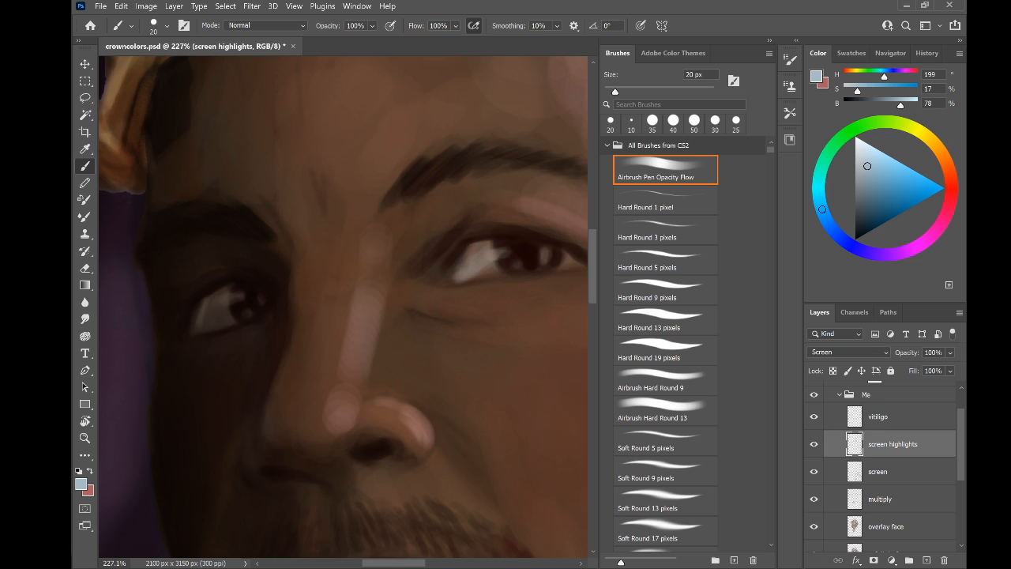
{"action": "key", "text": "ctrl+z"}
{"action": "scroll", "coordinate": [417, 238], "scroll_direction": "down", "scroll_amount": 2}
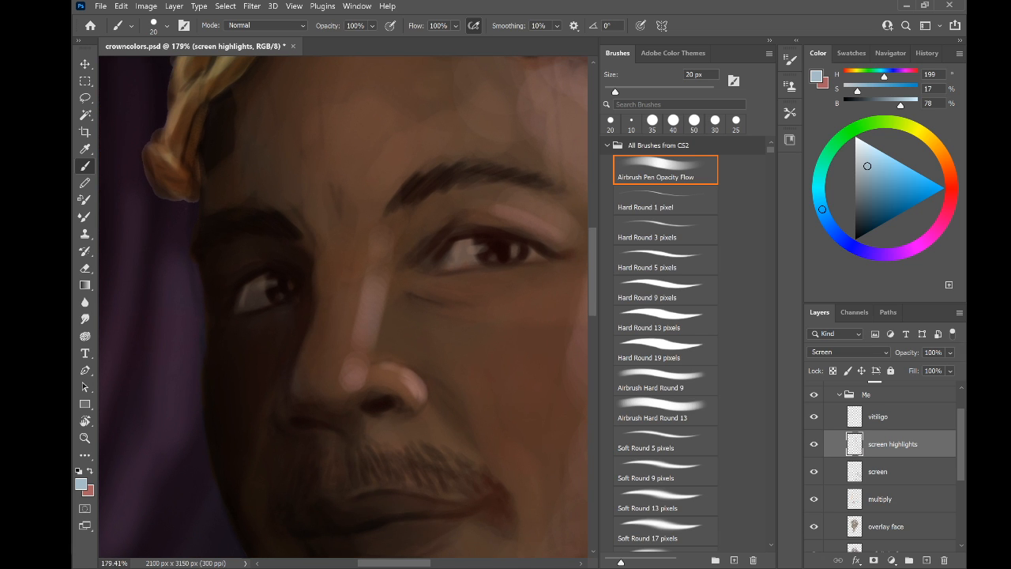
{"action": "mouse_move", "coordinate": [462, 251]}
{"action": "left_mouse_down"}
{"action": "mouse_move", "coordinate": [479, 259]}
{"action": "mouse_move", "coordinate": [449, 266]}
{"action": "mouse_move", "coordinate": [472, 251]}
{"action": "mouse_move", "coordinate": [450, 258]}
{"action": "mouse_move", "coordinate": [458, 247]}
{"action": "mouse_move", "coordinate": [444, 262]}
{"action": "left_mouse_up"}
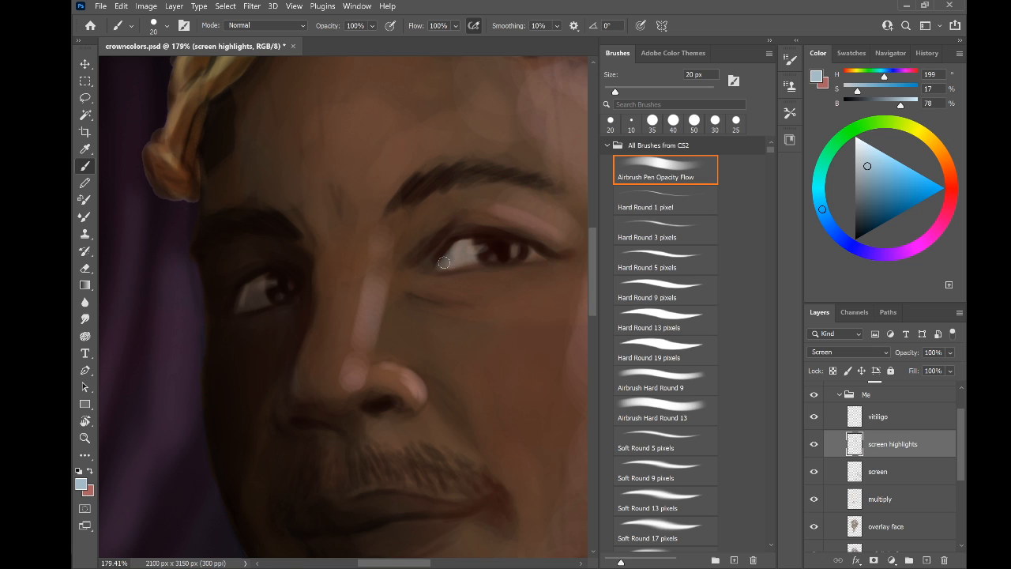
{"action": "mouse_move", "coordinate": [537, 252]}
{"action": "left_mouse_down"}
{"action": "mouse_move", "coordinate": [456, 255]}
{"action": "mouse_move", "coordinate": [552, 221]}
{"action": "left_mouse_up"}
{"action": "left_click", "coordinate": [514, 248]}
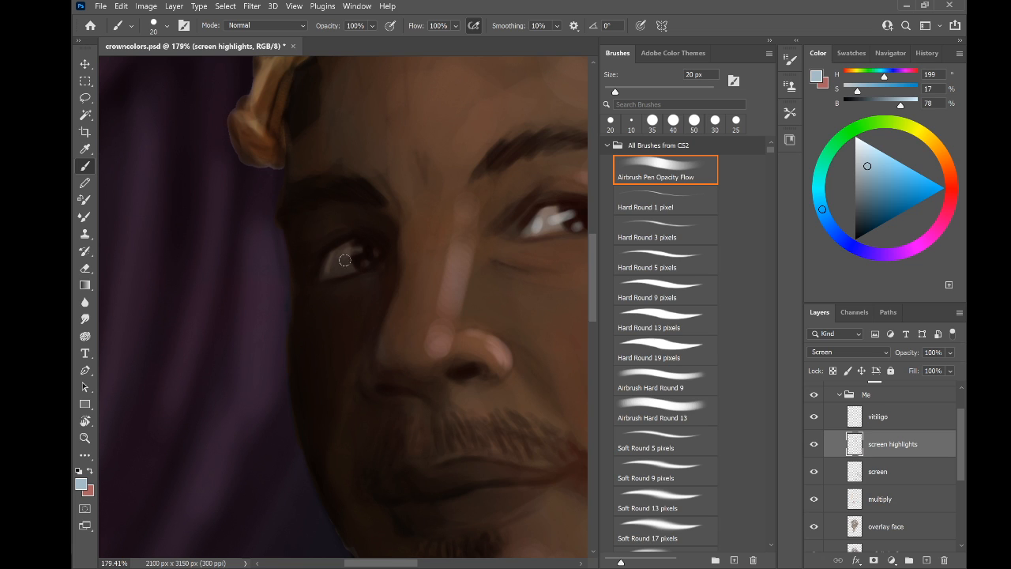
Paint pale blue highlights on the white and iris of the shadowed eye, reducing the brush to 10 px
{"action": "mouse_move", "coordinate": [334, 271]}
{"action": "left_mouse_down"}
{"action": "mouse_move", "coordinate": [346, 264]}
{"action": "mouse_move", "coordinate": [341, 251]}
{"action": "mouse_move", "coordinate": [330, 268]}
{"action": "mouse_move", "coordinate": [340, 248]}
{"action": "mouse_move", "coordinate": [325, 274]}
{"action": "left_mouse_up"}
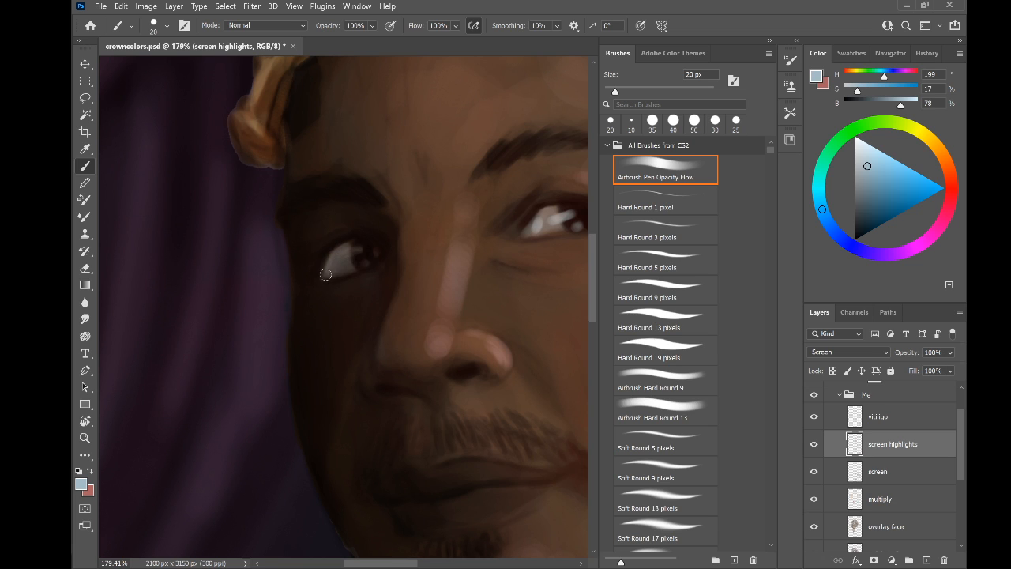
{"action": "key", "text": "bracketleft"}
{"action": "left_click", "coordinate": [375, 254]}
{"action": "left_click_drag", "start_coordinate": [362, 249], "coordinate": [349, 252]}
{"action": "mouse_move", "coordinate": [328, 269]}
{"action": "left_mouse_down"}
{"action": "mouse_move", "coordinate": [333, 261]}
{"action": "mouse_move", "coordinate": [333, 270]}
{"action": "left_mouse_up"}
{"action": "scroll", "coordinate": [301, 214], "scroll_direction": "down", "scroll_amount": 4}
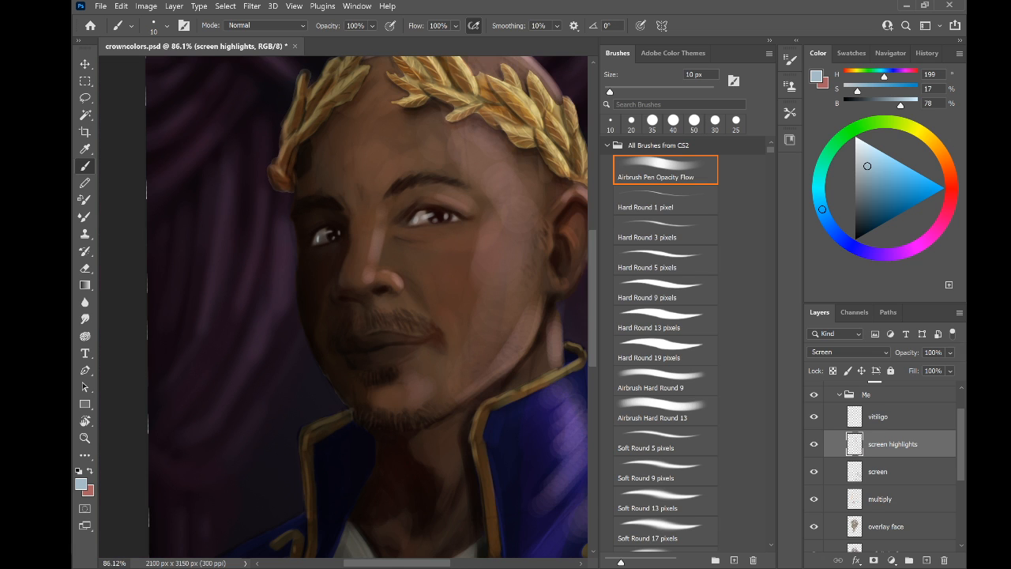
Add a soft pale blue highlight near the outer corner of the shadowed eye's white with a 15 px brush
{"action": "scroll", "coordinate": [257, 221], "scroll_direction": "up", "scroll_amount": 2}
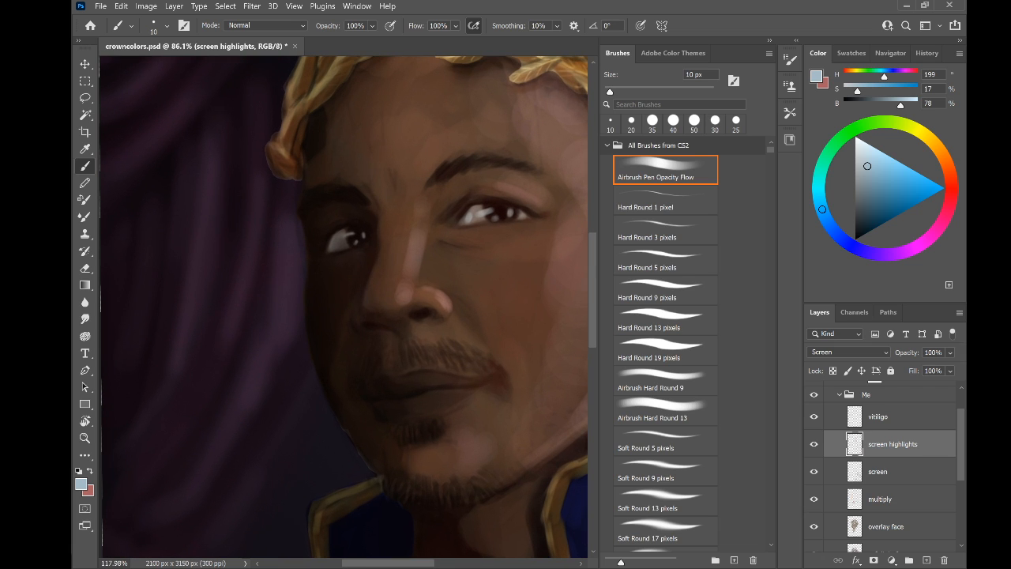
{"action": "key", "text": "bracketright"}
{"action": "key", "text": "bracketright"}
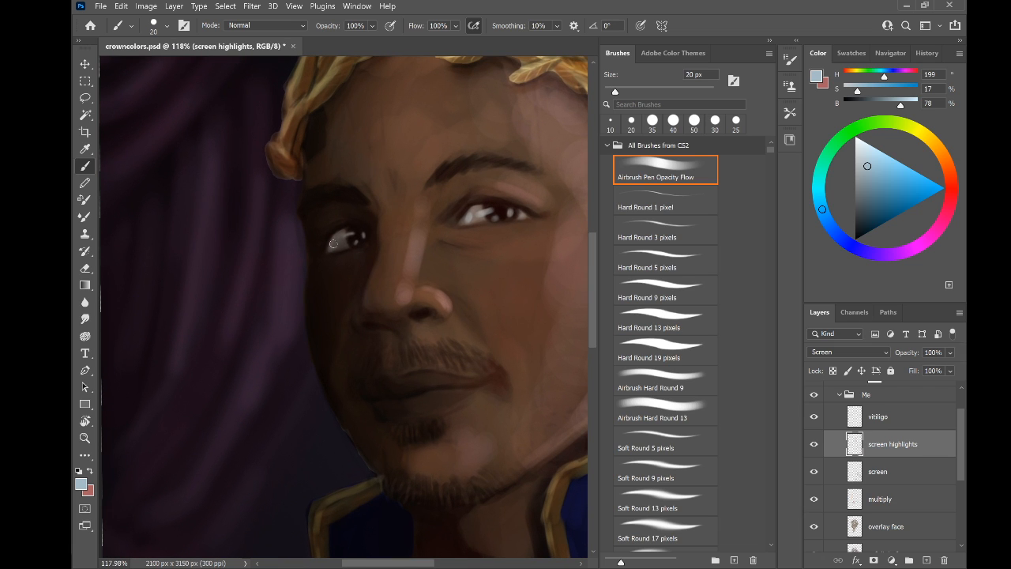
{"action": "left_click", "coordinate": [335, 242]}
{"action": "key", "text": "ctrl+z"}
{"action": "key", "text": "bracketleft"}
{"action": "left_click", "coordinate": [335, 241]}
{"action": "scroll", "coordinate": [335, 242], "scroll_direction": "down", "scroll_amount": 5}
{"action": "scroll", "coordinate": [335, 241], "scroll_direction": "up", "scroll_amount": 1}
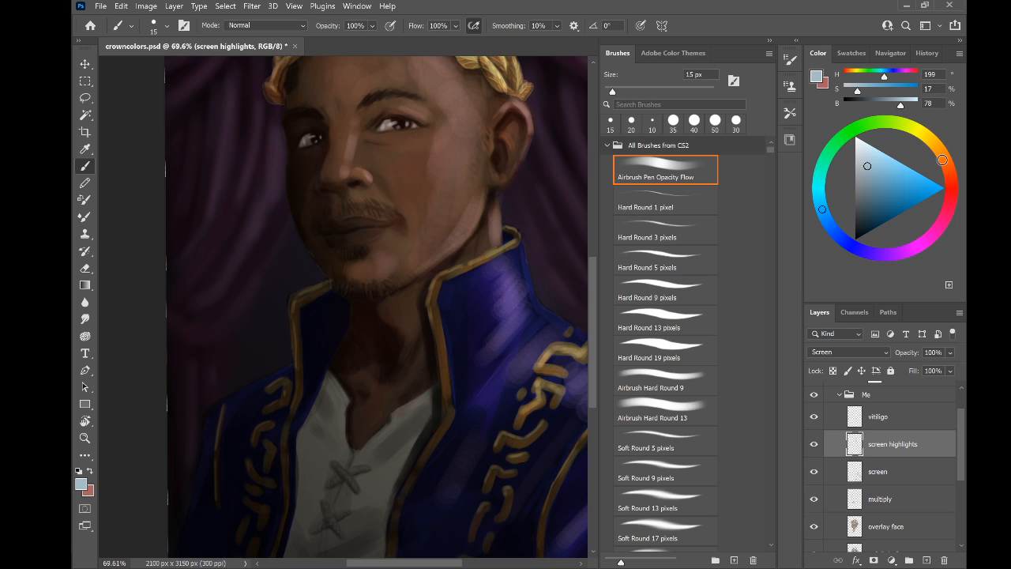
Change the foreground colour to a peach tone with H 12, S 43, B 90 for the mouth area
{"action": "left_click_drag", "start_coordinate": [942, 159], "coordinate": [950, 175]}
{"action": "left_click", "coordinate": [889, 167]}
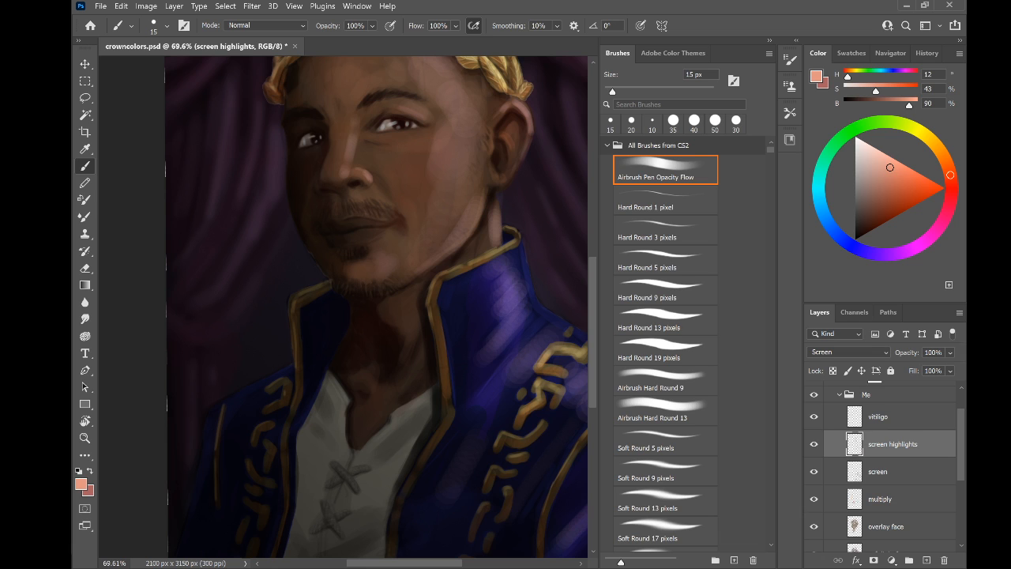
{"action": "scroll", "coordinate": [300, 178], "scroll_direction": "up", "scroll_amount": 3}
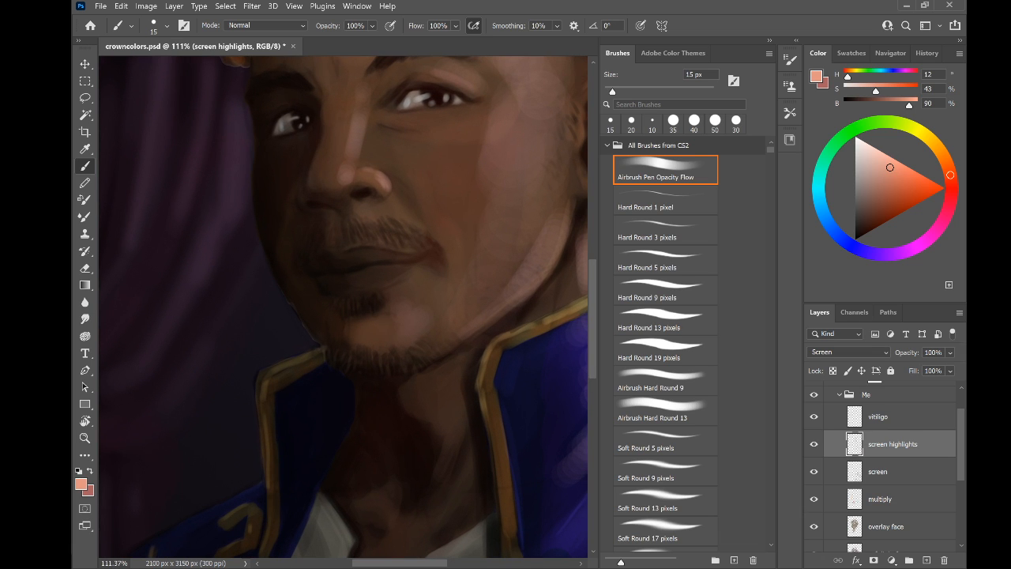
Try to highlight the lips in peach on the screen highlights layer with a 40 px and a 45 px brush
{"action": "key", "text": "bracketright"}
{"action": "key", "text": "bracketright"}
{"action": "key", "text": "bracketright"}
{"action": "key", "text": "bracketright"}
{"action": "key", "text": "bracketright"}
{"action": "left_click_drag", "start_coordinate": [342, 266], "coordinate": [410, 254]}
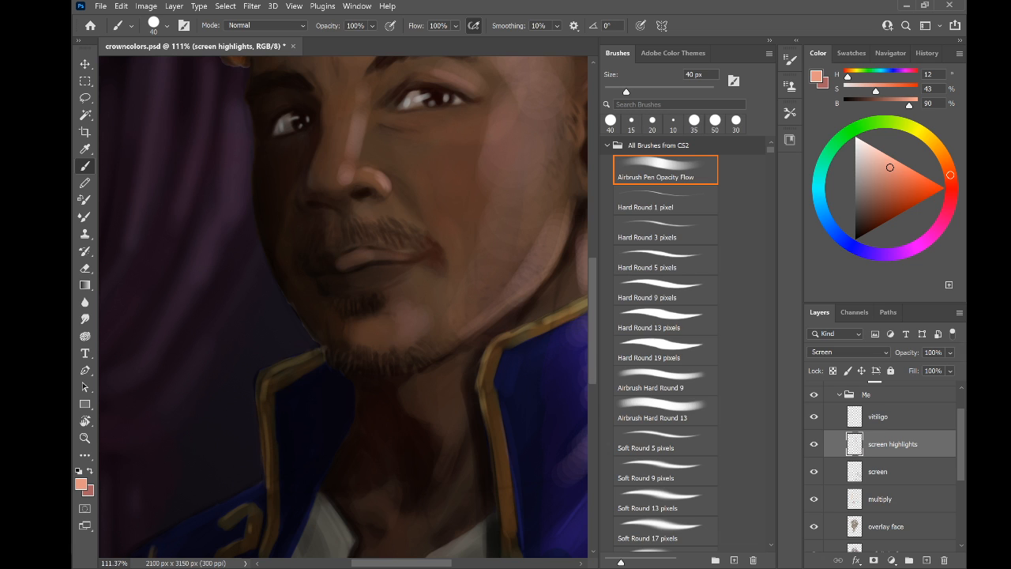
{"action": "scroll", "coordinate": [343, 307], "scroll_direction": "down", "scroll_amount": 3}
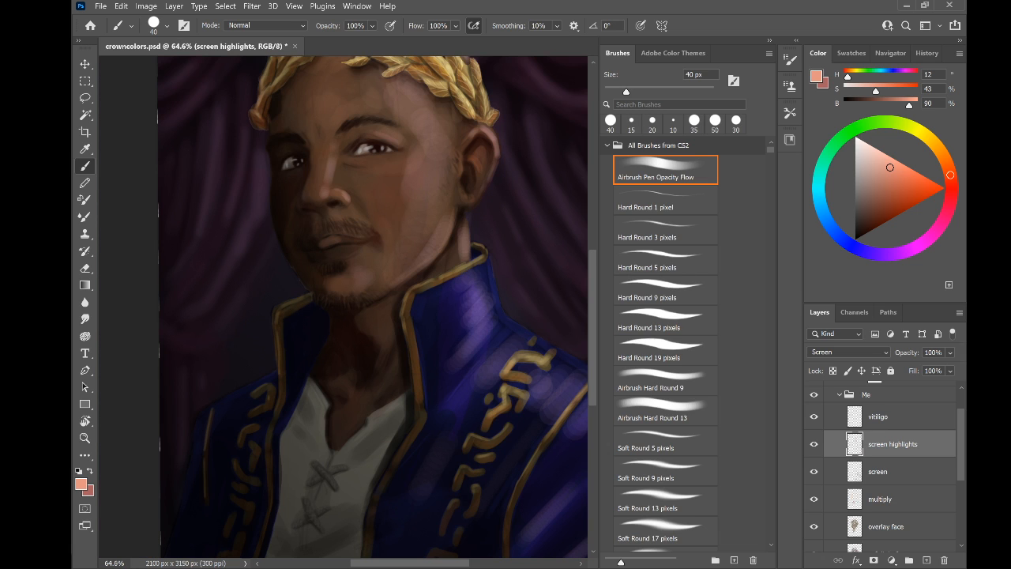
{"action": "key", "text": "ctrl+z"}
{"action": "key", "text": "bracketright"}
{"action": "left_click_drag", "start_coordinate": [322, 240], "coordinate": [339, 237]}
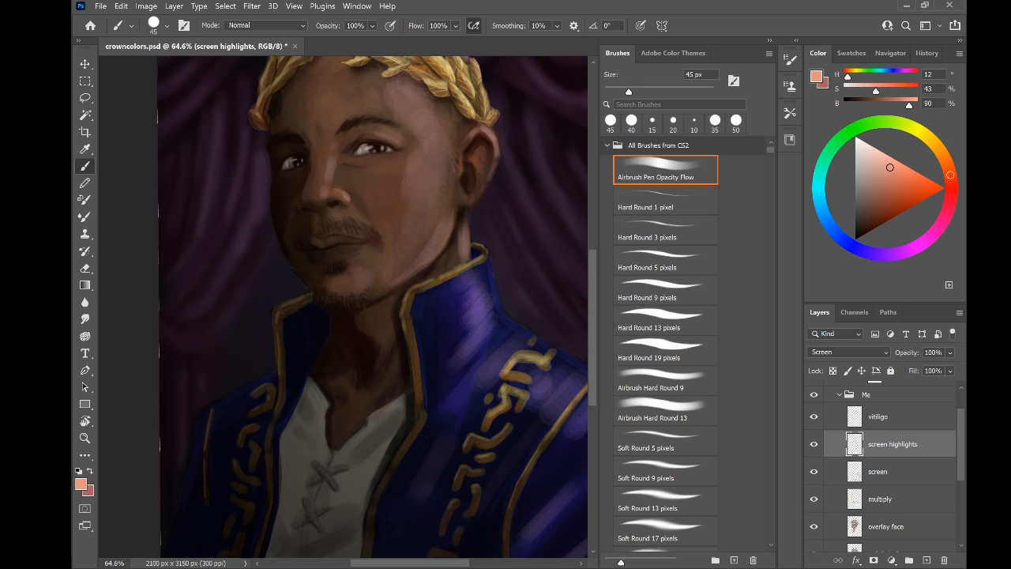
{"action": "scroll", "coordinate": [277, 221], "scroll_direction": "up", "scroll_amount": 4}
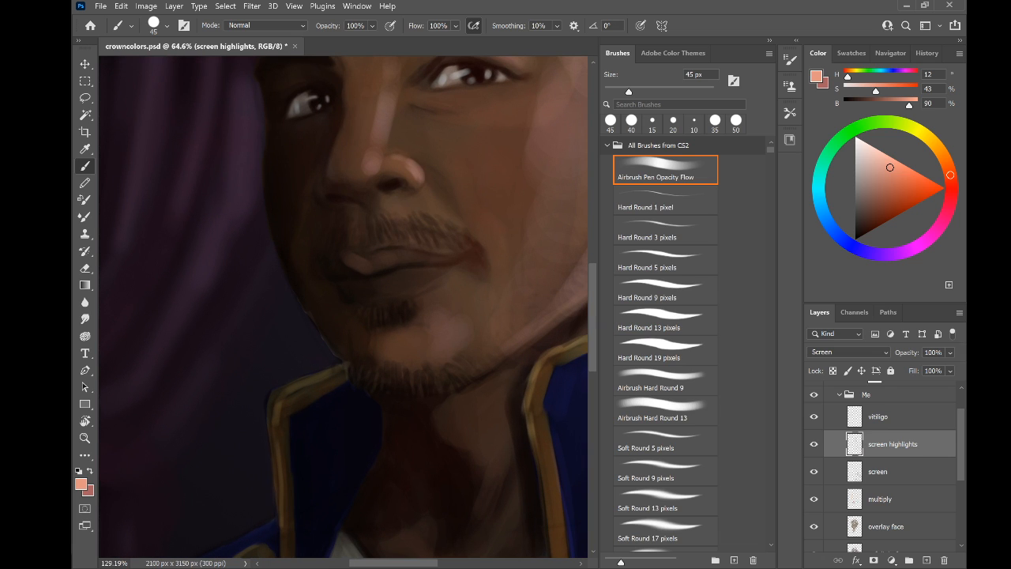
{"action": "key", "text": "ctrl+z"}
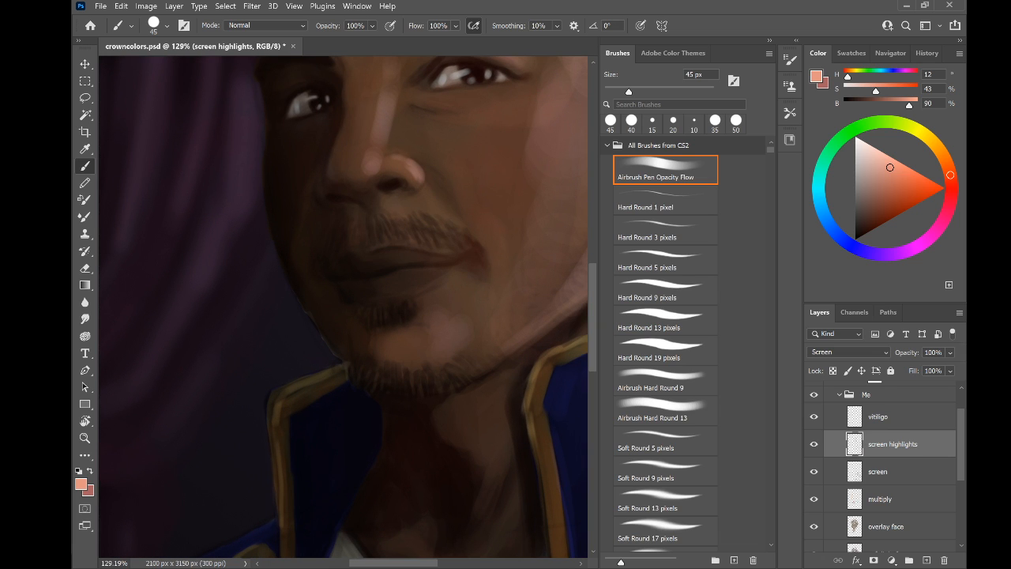
Switch to the overlay face layer and paint the lips with peach using the 45 px brush
{"action": "left_click", "coordinate": [895, 476]}
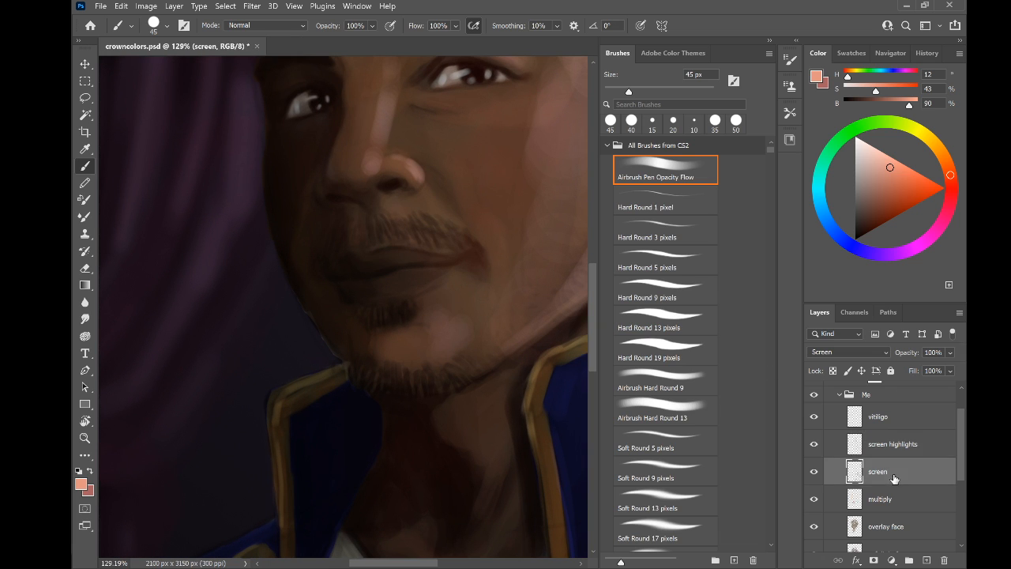
{"action": "left_click", "coordinate": [886, 499]}
{"action": "scroll", "coordinate": [886, 494], "scroll_direction": "down", "scroll_amount": 2}
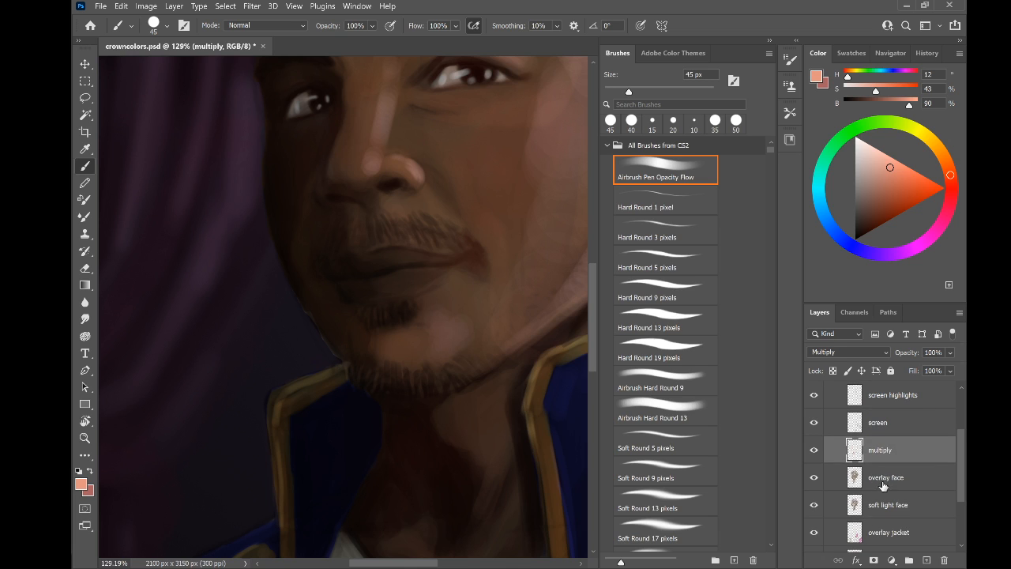
{"action": "left_click", "coordinate": [888, 478]}
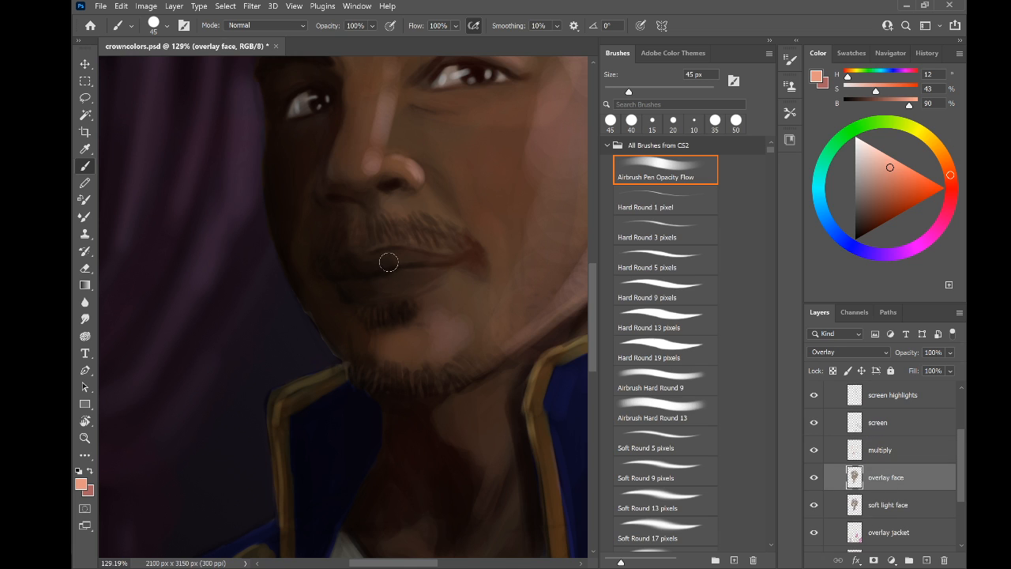
{"action": "left_click_drag", "start_coordinate": [396, 255], "coordinate": [450, 261]}
{"action": "scroll", "coordinate": [343, 306], "scroll_direction": "down", "scroll_amount": 2}
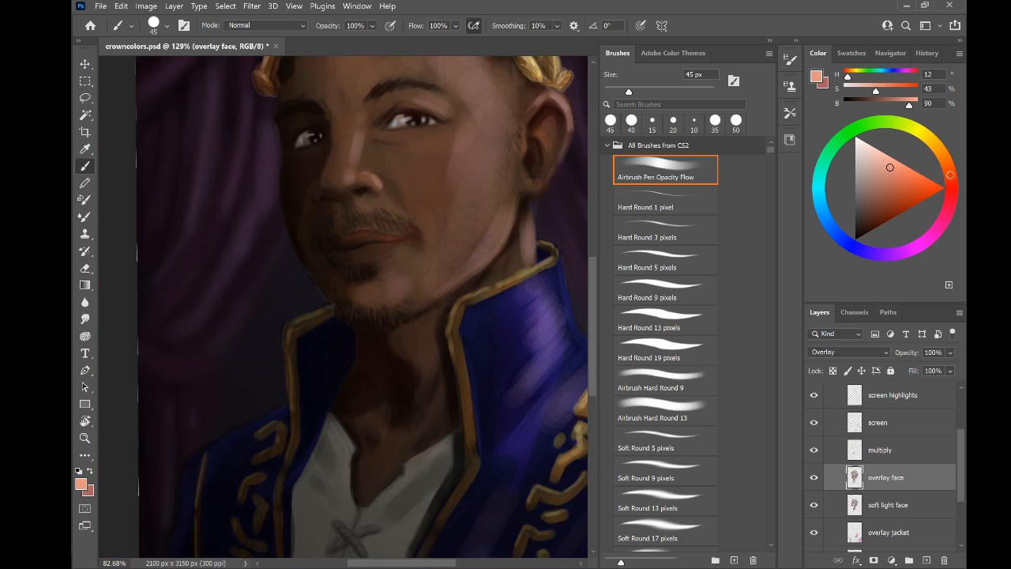
Refine the peach overlay along both lips and the mouth corner with a 20 px brush
{"action": "key", "text": "r"}
{"action": "scroll", "coordinate": [353, 331], "scroll_direction": "up", "scroll_amount": 5}
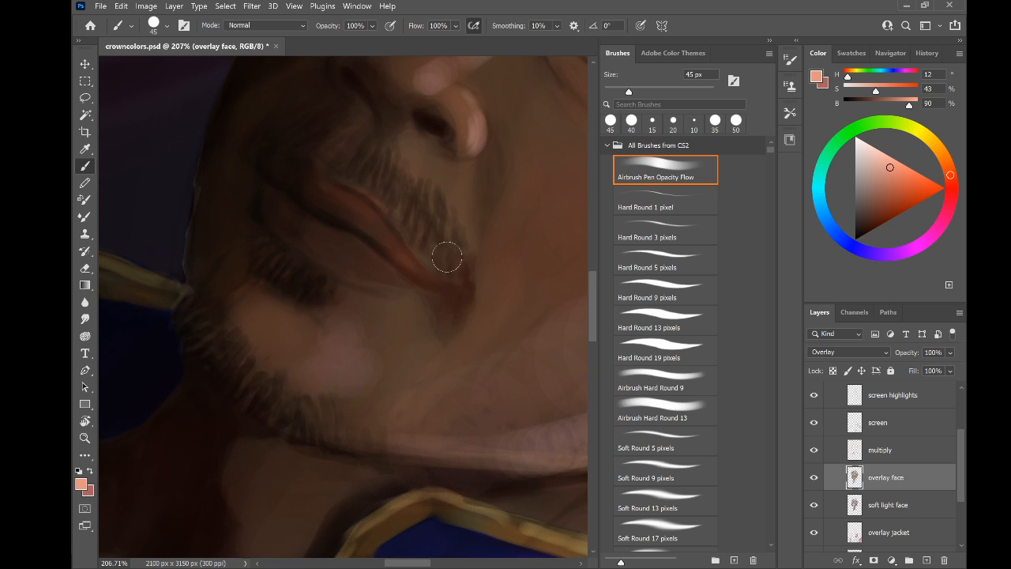
{"action": "key", "text": "bracketleft"}
{"action": "key", "text": "bracketleft"}
{"action": "key", "text": "bracketleft"}
{"action": "left_click_drag", "start_coordinate": [337, 187], "coordinate": [393, 234]}
{"action": "mouse_move", "coordinate": [337, 183]}
{"action": "left_mouse_down"}
{"action": "mouse_move", "coordinate": [372, 206]}
{"action": "mouse_move", "coordinate": [422, 271]}
{"action": "left_mouse_up"}
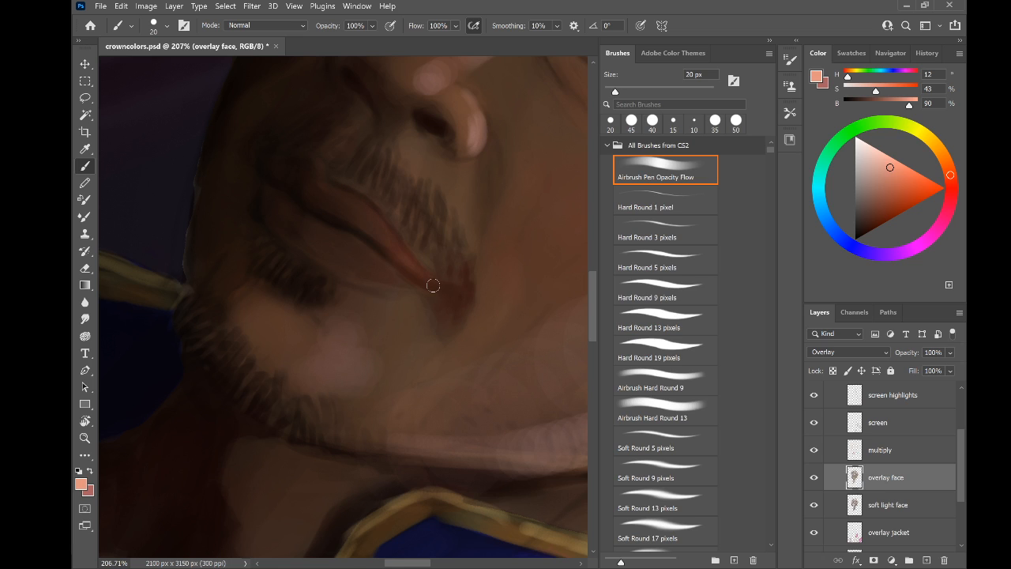
{"action": "mouse_move", "coordinate": [359, 209]}
{"action": "left_mouse_down"}
{"action": "mouse_move", "coordinate": [318, 185]}
{"action": "mouse_move", "coordinate": [327, 205]}
{"action": "mouse_move", "coordinate": [318, 211]}
{"action": "mouse_move", "coordinate": [297, 182]}
{"action": "left_mouse_up"}
{"action": "key", "text": "bracketleft"}
{"action": "key", "text": "bracketright"}
{"action": "scroll", "coordinate": [294, 231], "scroll_direction": "down", "scroll_amount": 7}
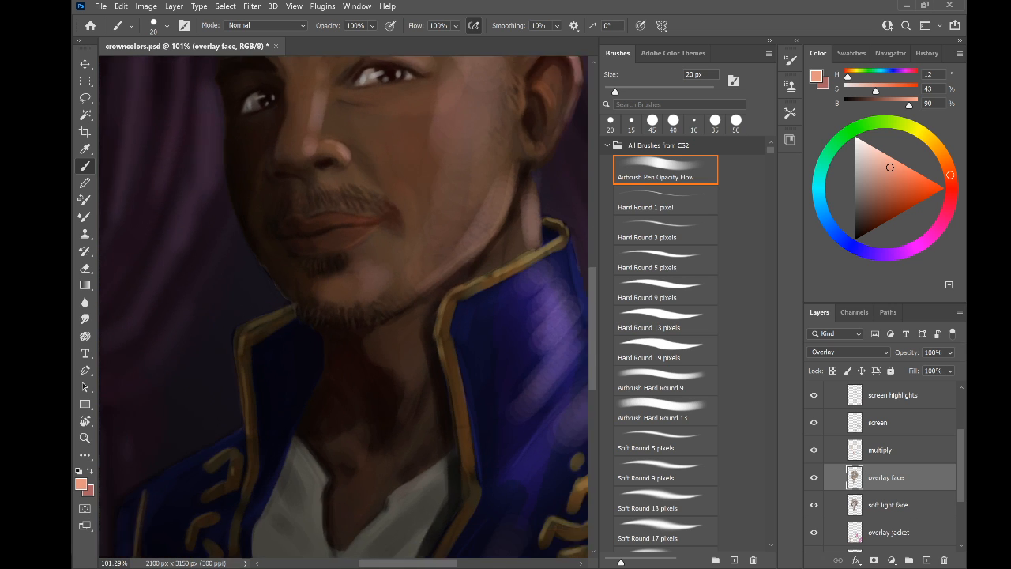
Add more peach along the upper and lower lips on the overlay face layer, finishing with a 30 px brush
{"action": "scroll", "coordinate": [342, 306], "scroll_direction": "up", "scroll_amount": 8}
{"action": "scroll", "coordinate": [371, 232], "scroll_direction": "up", "scroll_amount": 1}
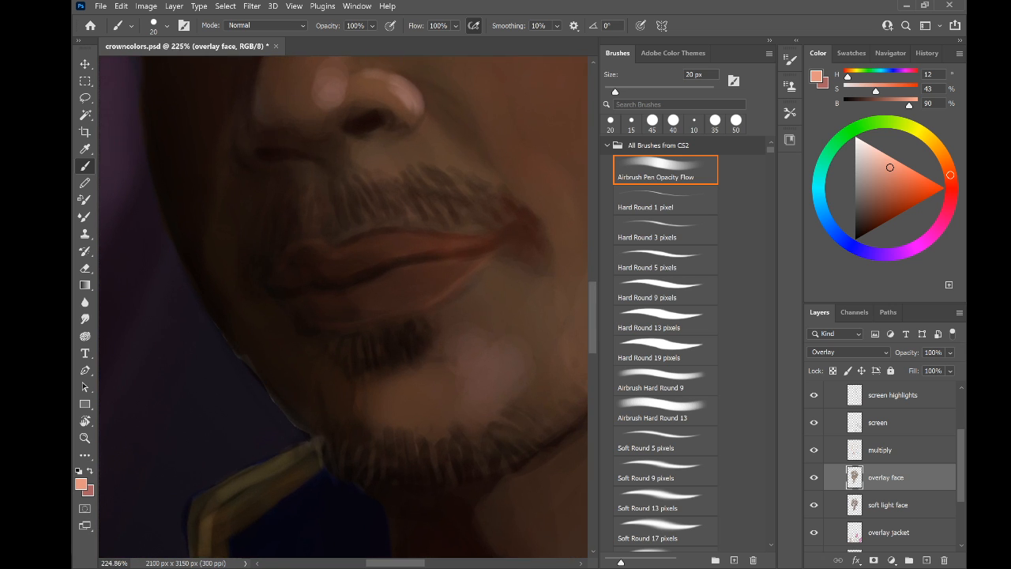
{"action": "key", "text": "bracketleft"}
{"action": "left_click_drag", "start_coordinate": [338, 246], "coordinate": [374, 231]}
{"action": "key", "text": "bracketright"}
{"action": "key", "text": "bracketright"}
{"action": "key", "text": "bracketright"}
{"action": "mouse_move", "coordinate": [343, 271]}
{"action": "left_mouse_down"}
{"action": "mouse_move", "coordinate": [389, 250]}
{"action": "mouse_move", "coordinate": [343, 261]}
{"action": "mouse_move", "coordinate": [324, 250]}
{"action": "mouse_move", "coordinate": [408, 245]}
{"action": "left_mouse_up"}
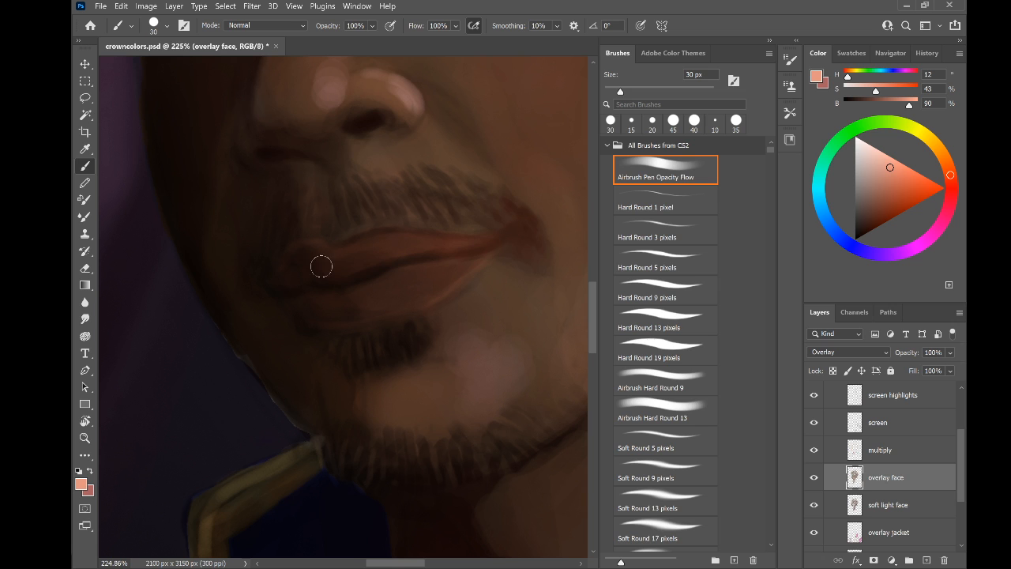
{"action": "left_click_drag", "start_coordinate": [320, 266], "coordinate": [320, 263]}
{"action": "scroll", "coordinate": [265, 207], "scroll_direction": "down", "scroll_amount": 4}
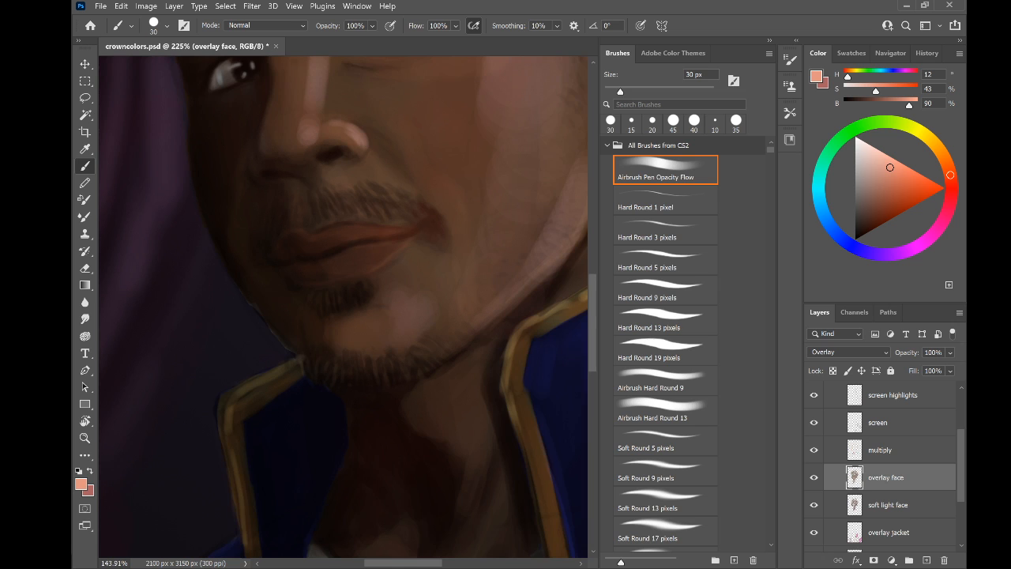
{"action": "scroll", "coordinate": [265, 207], "scroll_direction": "down", "scroll_amount": 2}
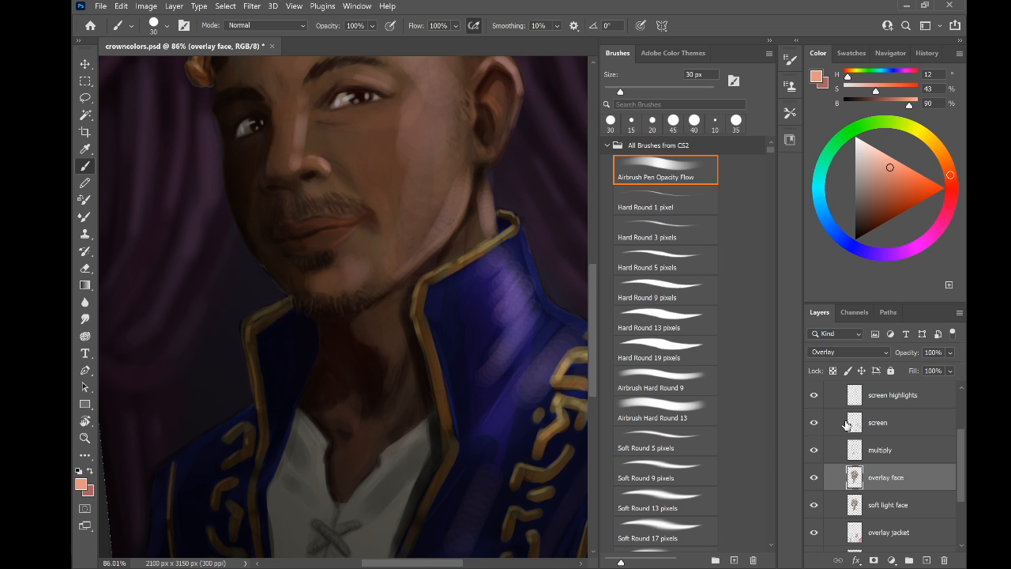
{"action": "key", "text": "l"}
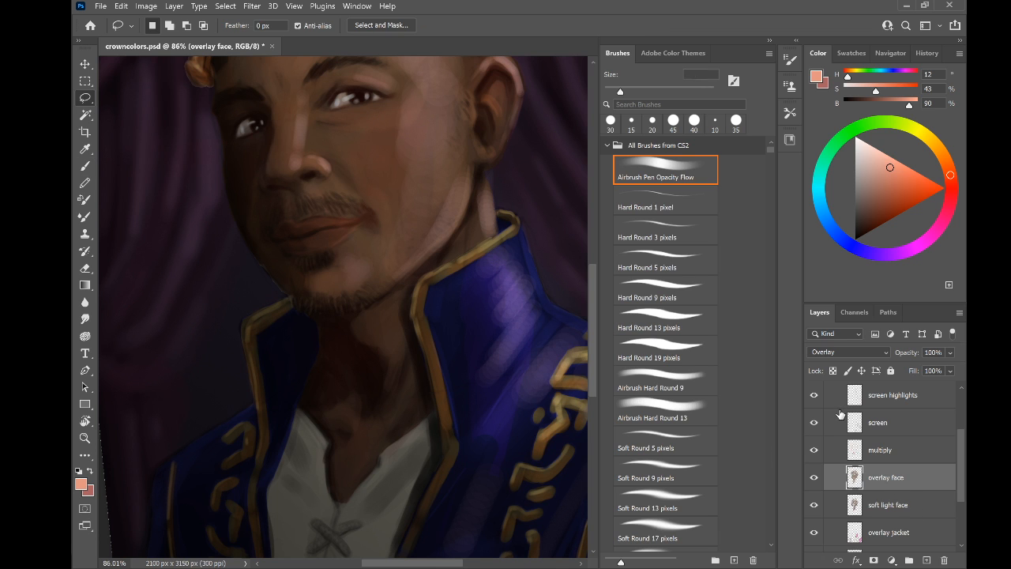
{"action": "scroll", "coordinate": [245, 198], "scroll_direction": "up", "scroll_amount": 3}
{"action": "scroll", "coordinate": [259, 224], "scroll_direction": "down", "scroll_amount": 5}
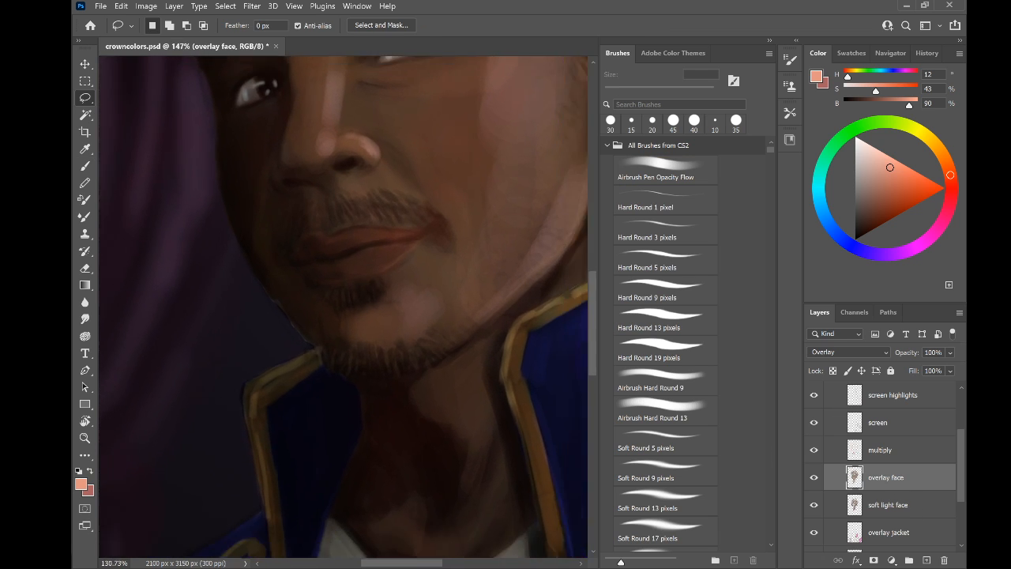
{"action": "scroll", "coordinate": [344, 307], "scroll_direction": "down", "scroll_amount": 1}
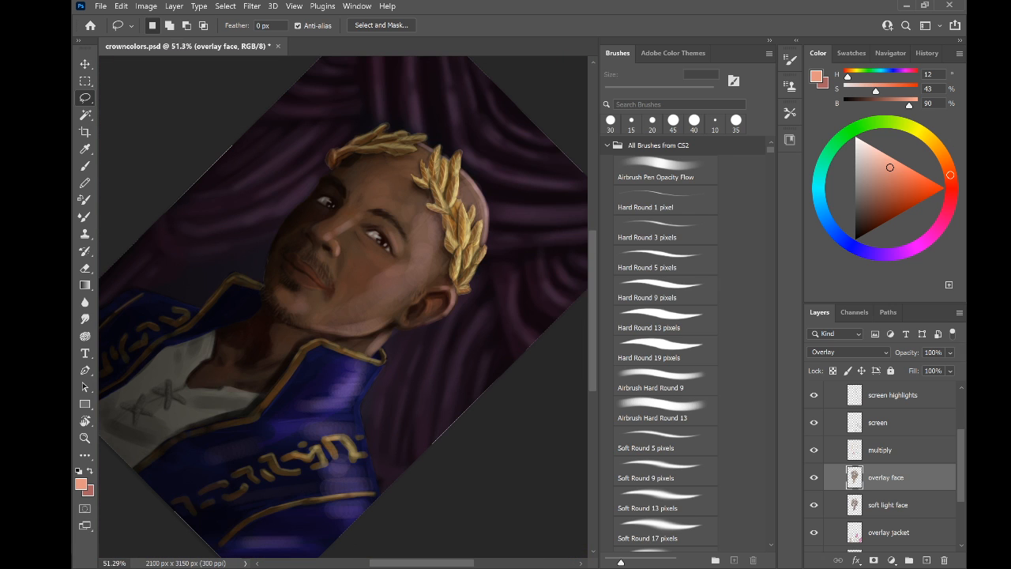
{"action": "scroll", "coordinate": [343, 253], "scroll_direction": "up", "scroll_amount": 4}
{"action": "scroll", "coordinate": [340, 237], "scroll_direction": "up", "scroll_amount": 2}
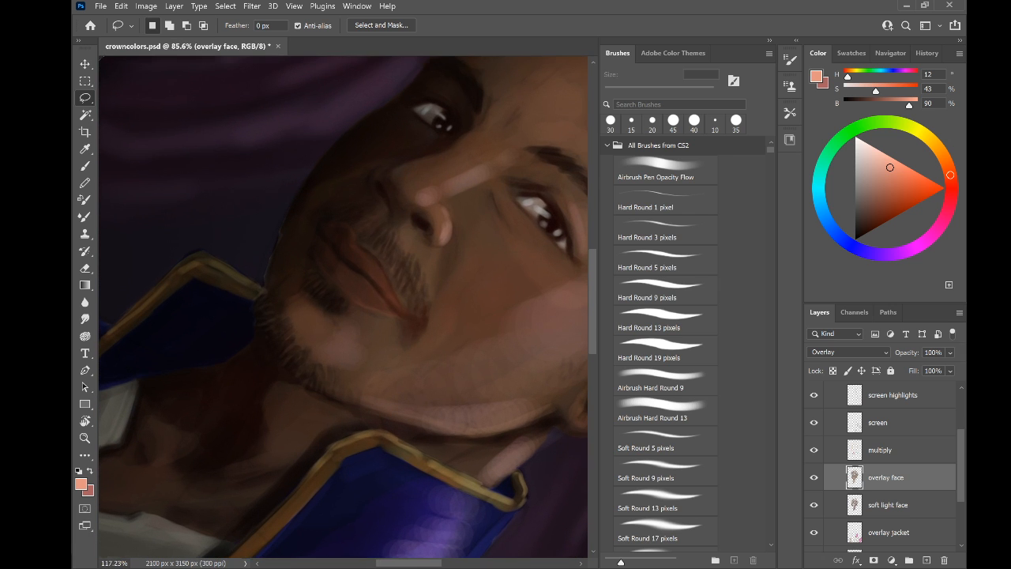
Try to lighten the lips on the screen layer with a reddish brown sampled from the cheek and a 30 px brush
{"action": "key", "text": "b"}
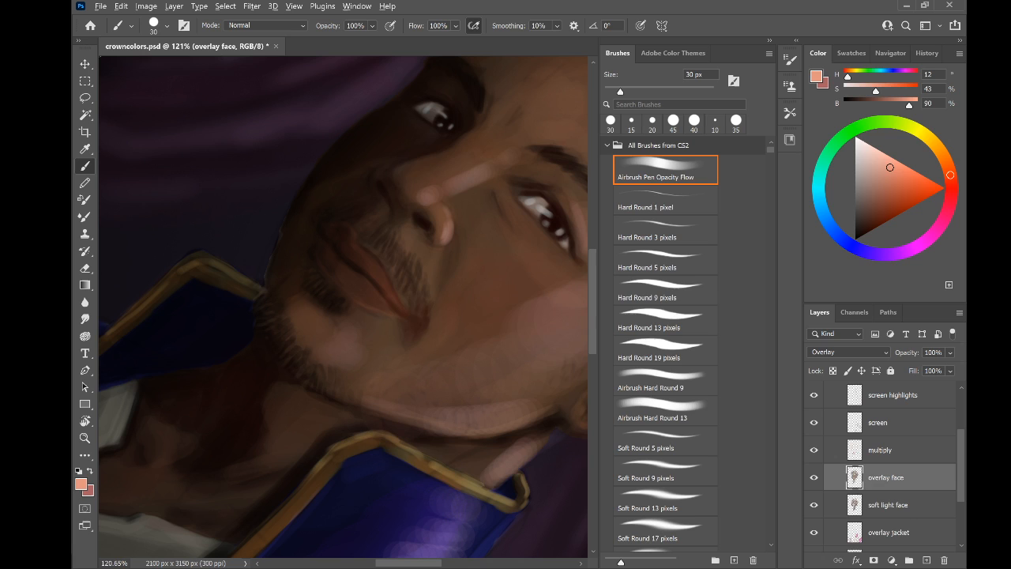
{"action": "left_click", "coordinate": [565, 295], "text": "alt"}
{"action": "left_click", "coordinate": [562, 298], "text": "alt"}
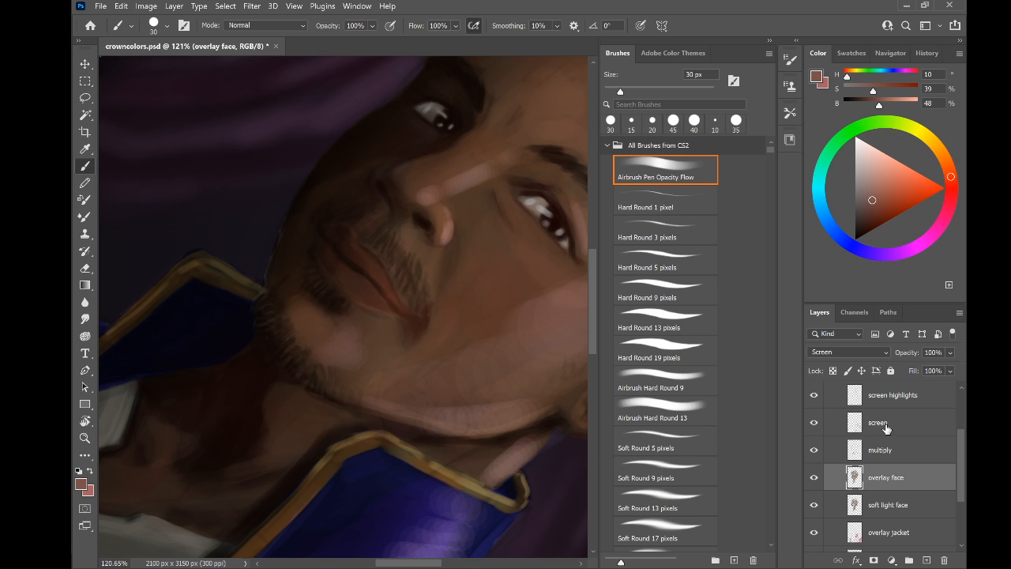
{"action": "left_click", "coordinate": [884, 424]}
{"action": "mouse_move", "coordinate": [394, 303]}
{"action": "left_mouse_down"}
{"action": "mouse_move", "coordinate": [375, 260]}
{"action": "mouse_move", "coordinate": [395, 299]}
{"action": "mouse_move", "coordinate": [369, 257]}
{"action": "mouse_move", "coordinate": [383, 280]}
{"action": "mouse_move", "coordinate": [353, 257]}
{"action": "mouse_move", "coordinate": [349, 235]}
{"action": "mouse_move", "coordinate": [326, 225]}
{"action": "mouse_move", "coordinate": [339, 248]}
{"action": "mouse_move", "coordinate": [326, 230]}
{"action": "mouse_move", "coordinate": [378, 255]}
{"action": "left_mouse_up"}
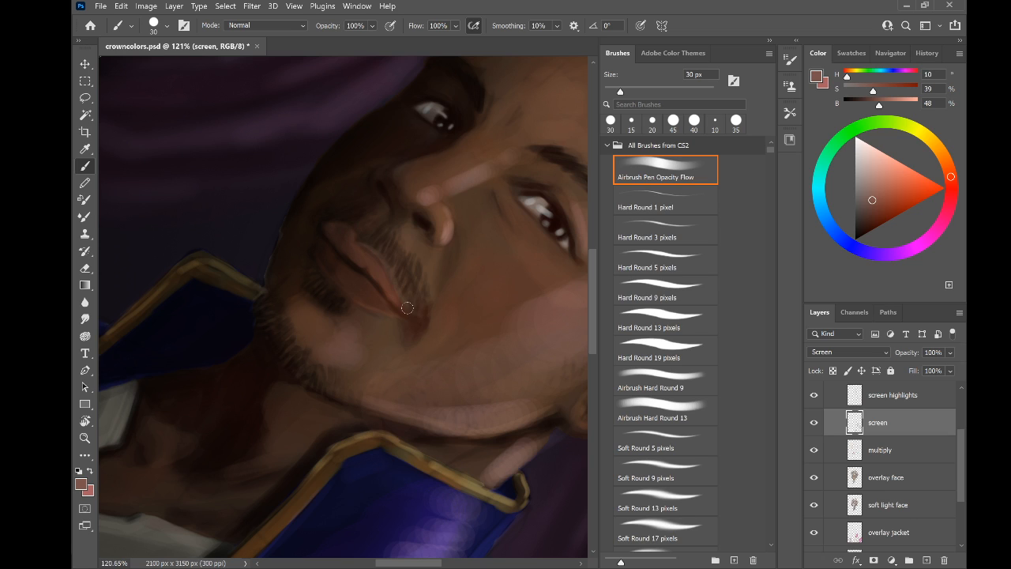
{"action": "left_click_drag", "start_coordinate": [329, 226], "coordinate": [323, 230]}
{"action": "key", "text": "ctrl+z"}
{"action": "key", "text": "ctrl+z"}
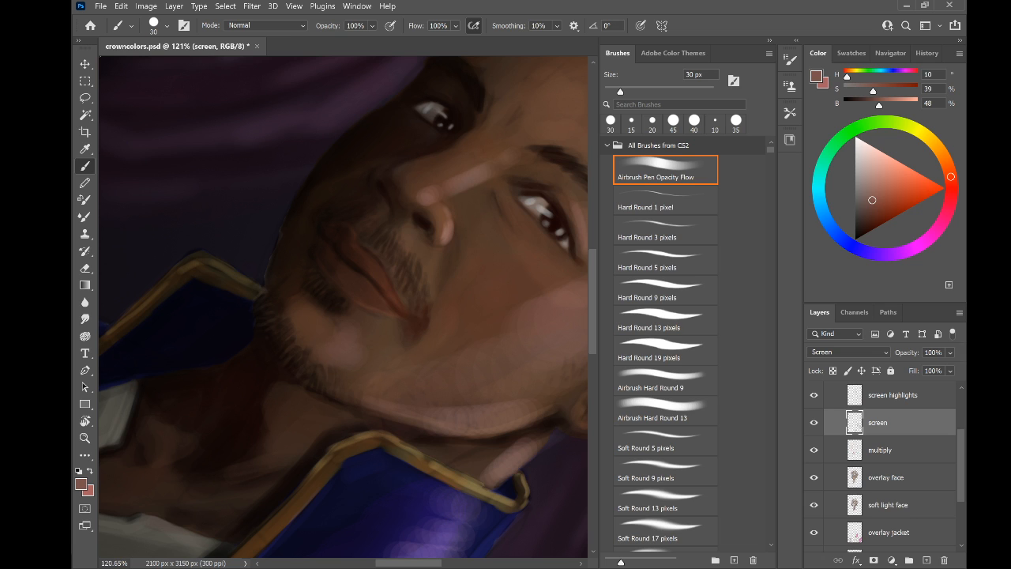
Load the Hard Round 19 pixels preset, switch to the Eraser on the screen layer and reduce its size to 1 px
{"action": "scroll", "coordinate": [343, 306], "scroll_direction": "down", "scroll_amount": 2}
{"action": "scroll", "coordinate": [343, 307], "scroll_direction": "up", "scroll_amount": 5}
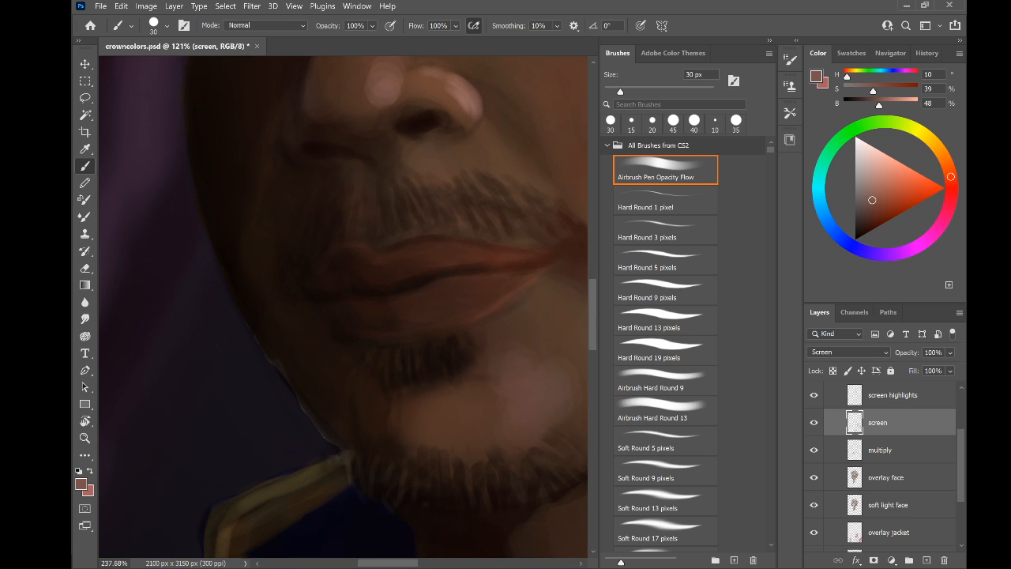
{"action": "scroll", "coordinate": [316, 236], "scroll_direction": "up", "scroll_amount": 1}
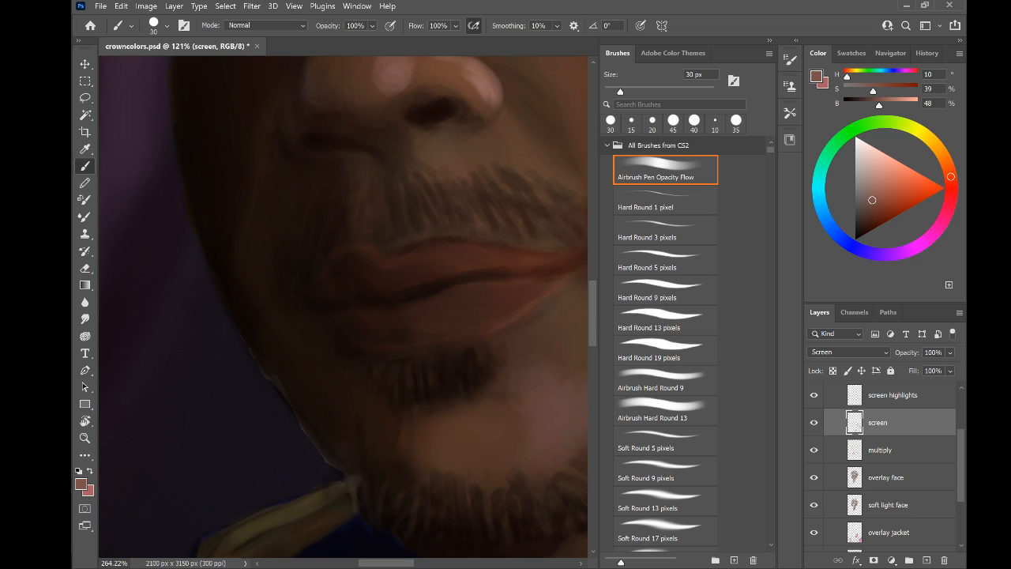
{"action": "scroll", "coordinate": [342, 307], "scroll_direction": "up", "scroll_amount": 1}
{"action": "scroll", "coordinate": [343, 307], "scroll_direction": "up", "scroll_amount": 1}
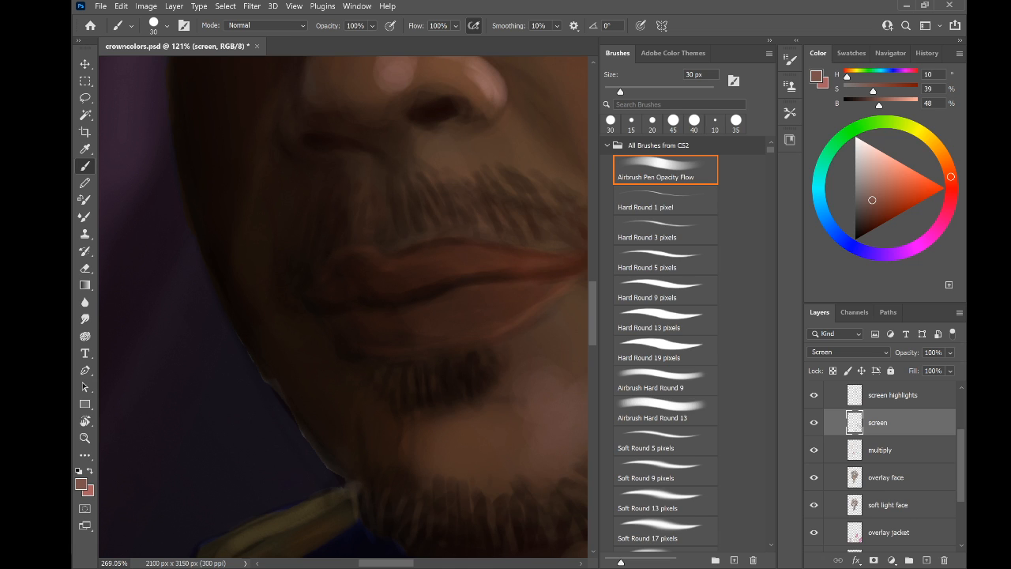
{"action": "left_click", "coordinate": [665, 349]}
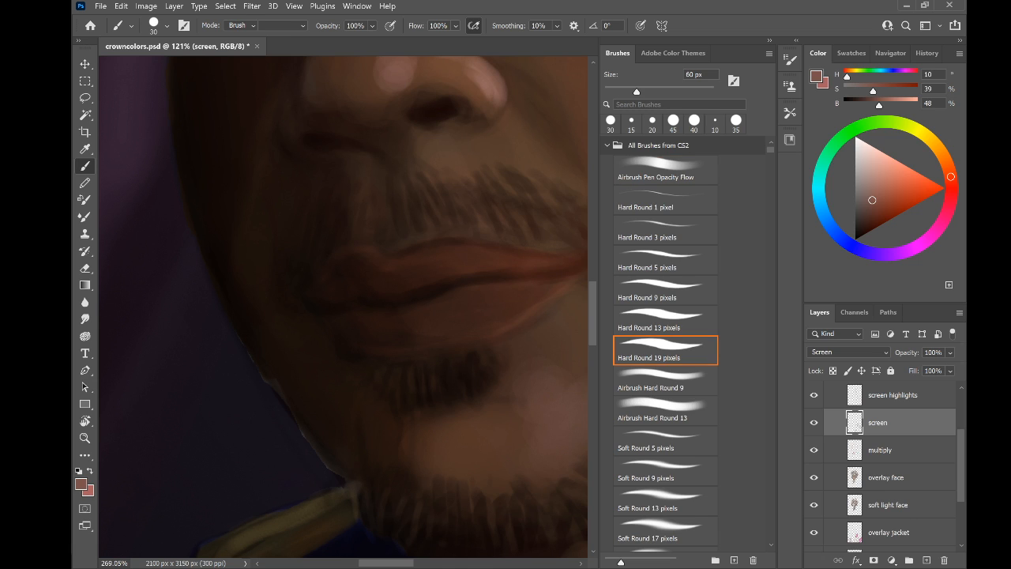
{"action": "key", "text": "e"}
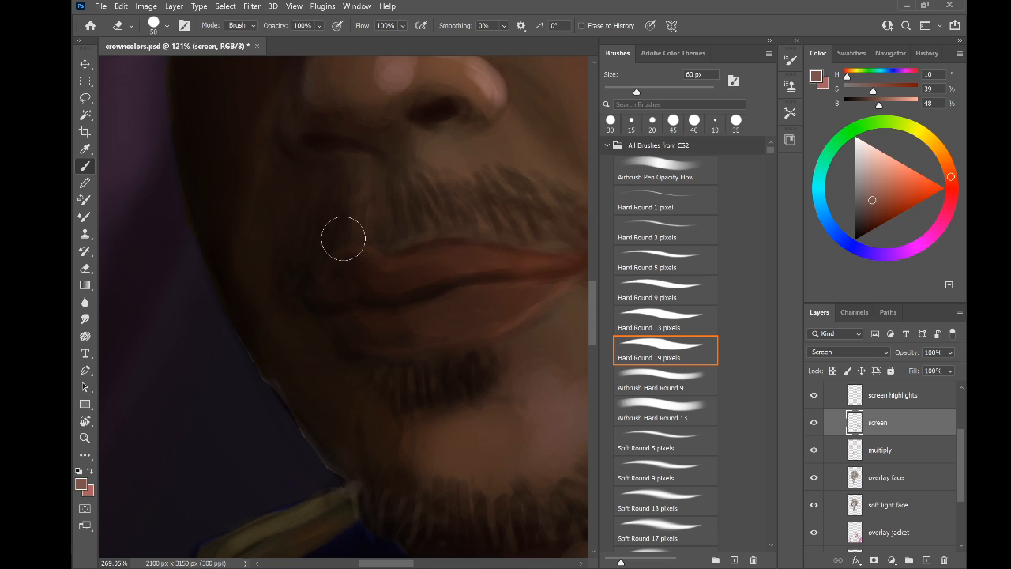
{"action": "key", "text": "["}
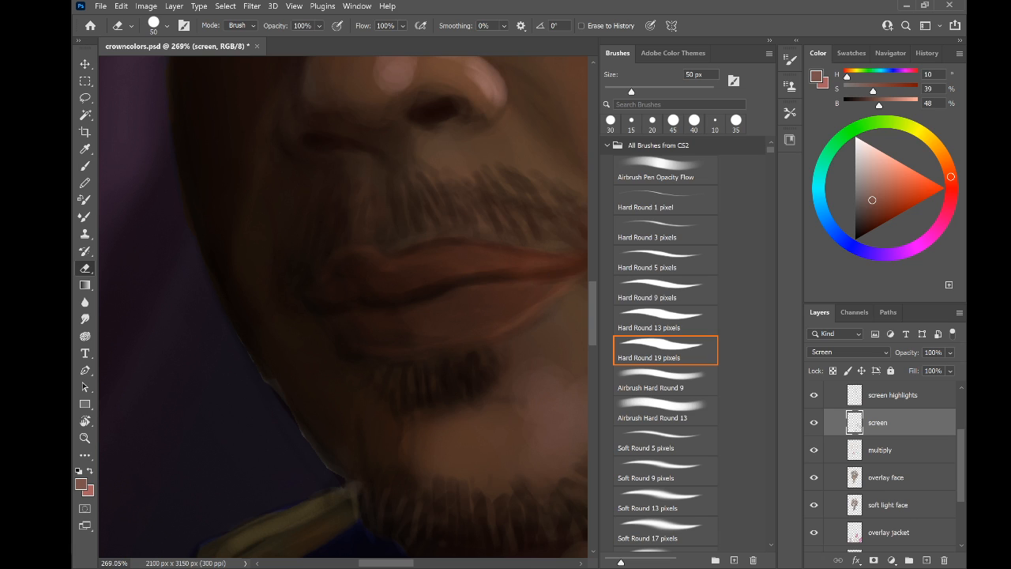
{"action": "key", "text": "bracketleft"}
{"action": "key", "text": "bracketleft"}
{"action": "key", "text": "bracketleft"}
{"action": "key", "text": "bracketleft"}
{"action": "key", "text": "bracketleft"}
{"action": "key", "text": "bracketleft"}
{"action": "key", "text": "bracketleft"}
{"action": "key", "text": "bracketleft"}
{"action": "key", "text": "bracketleft"}
{"action": "key", "text": "bracketleft"}
{"action": "key", "text": "bracketleft"}
{"action": "key", "text": "bracketleft"}
{"action": "key", "text": "bracketleft"}
{"action": "key", "text": "bracketleft"}
{"action": "key", "text": "bracketleft"}
{"action": "key", "text": "bracketleft"}
{"action": "key", "text": "bracketleft"}
Review the recent history states and examine the portrait both close up and at full view
{"action": "scroll", "coordinate": [368, 203], "scroll_direction": "down", "scroll_amount": 1}
{"action": "key", "text": "z"}
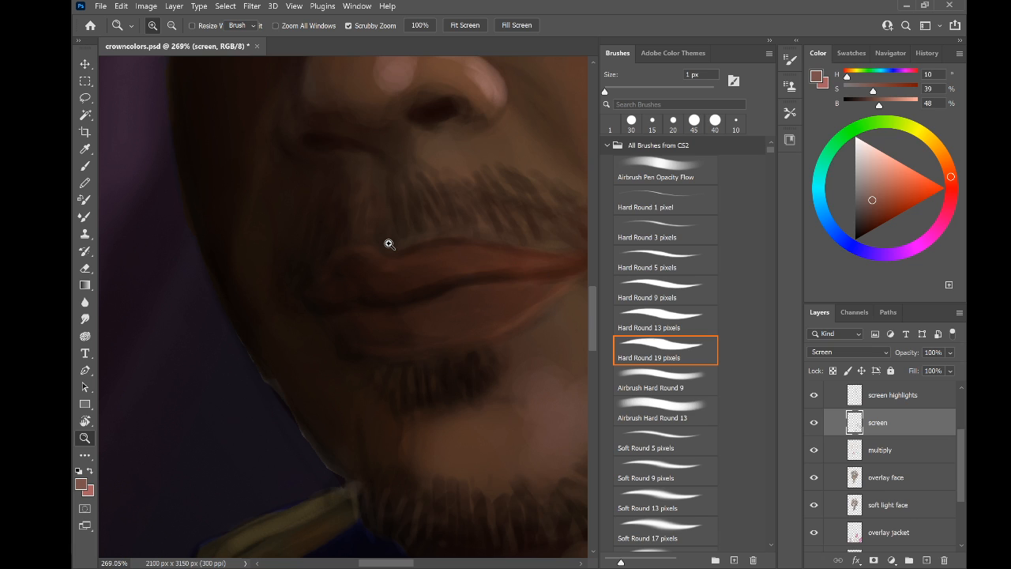
{"action": "scroll", "coordinate": [389, 244], "scroll_direction": "down", "scroll_amount": 2}
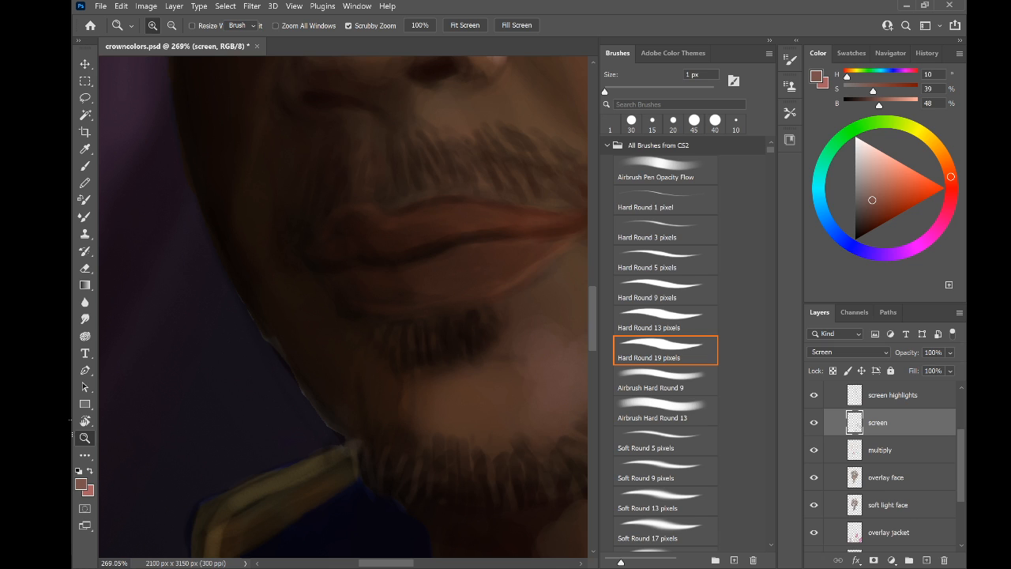
{"action": "left_click", "coordinate": [926, 53]}
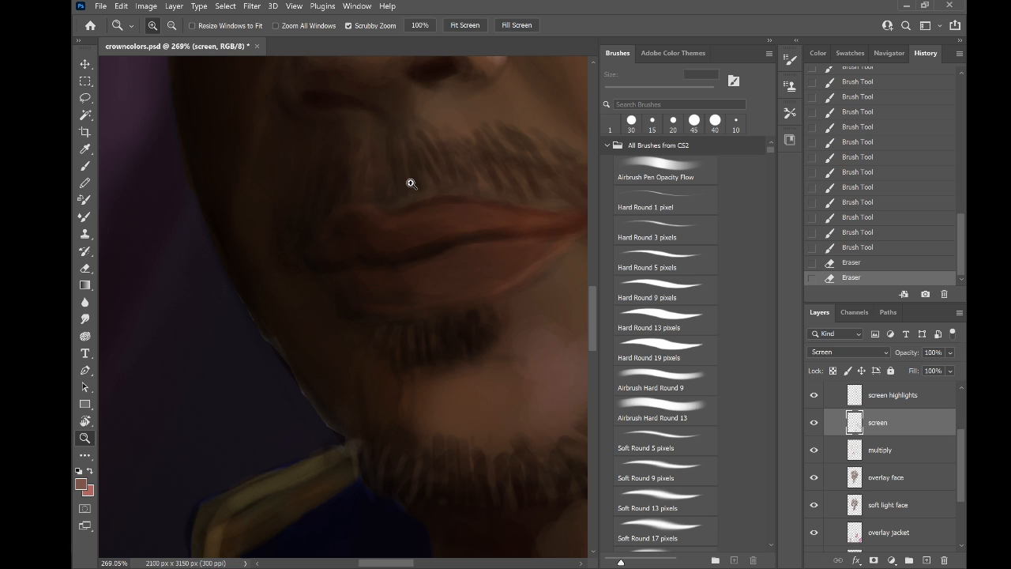
{"action": "left_click_drag", "start_coordinate": [285, 254], "coordinate": [194, 257]}
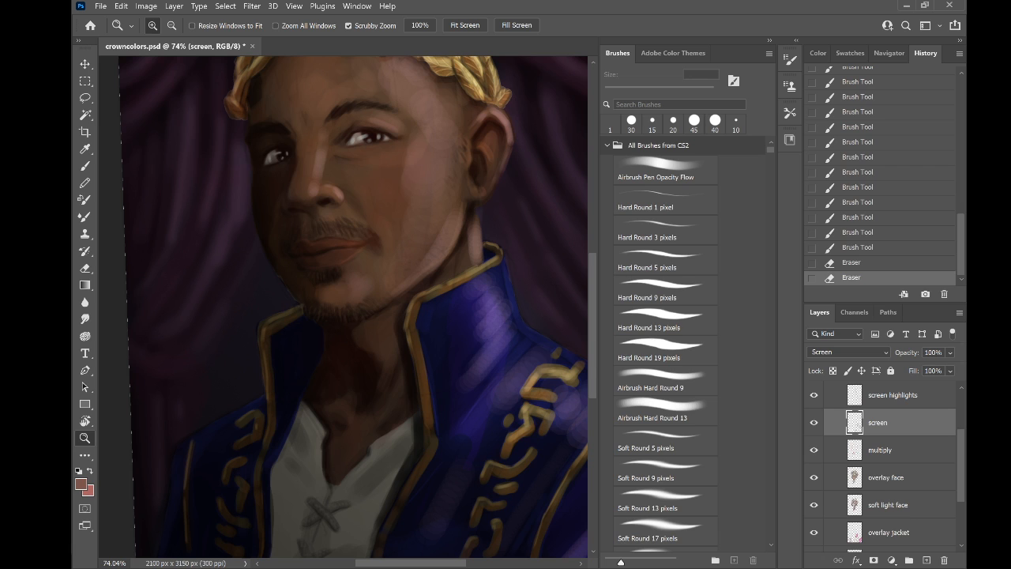
{"action": "left_click_drag", "start_coordinate": [237, 166], "coordinate": [276, 166]}
{"action": "key", "text": "r"}
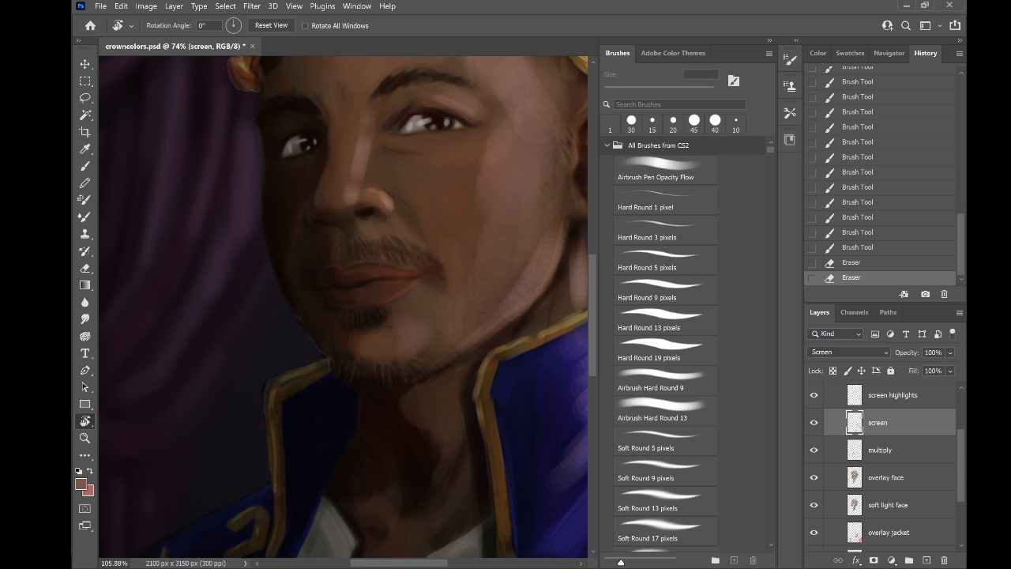
{"action": "key", "text": "ctrl+0"}
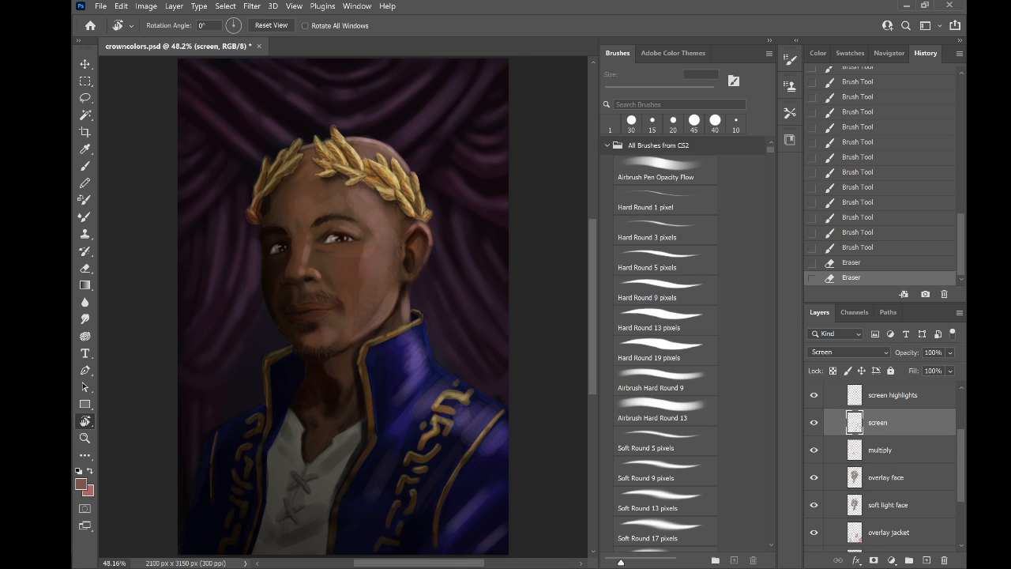
{"action": "scroll", "coordinate": [812, 390], "scroll_direction": "up", "scroll_amount": 3}
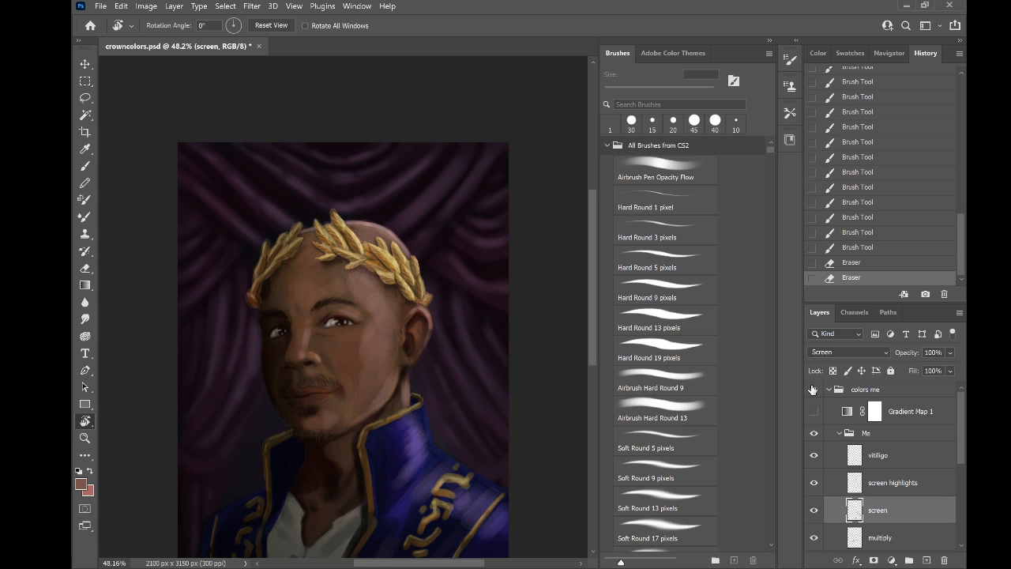
Save the painting as crowncolors.psd
{"action": "left_click", "coordinate": [101, 7]}
{"action": "left_click", "coordinate": [109, 145]}
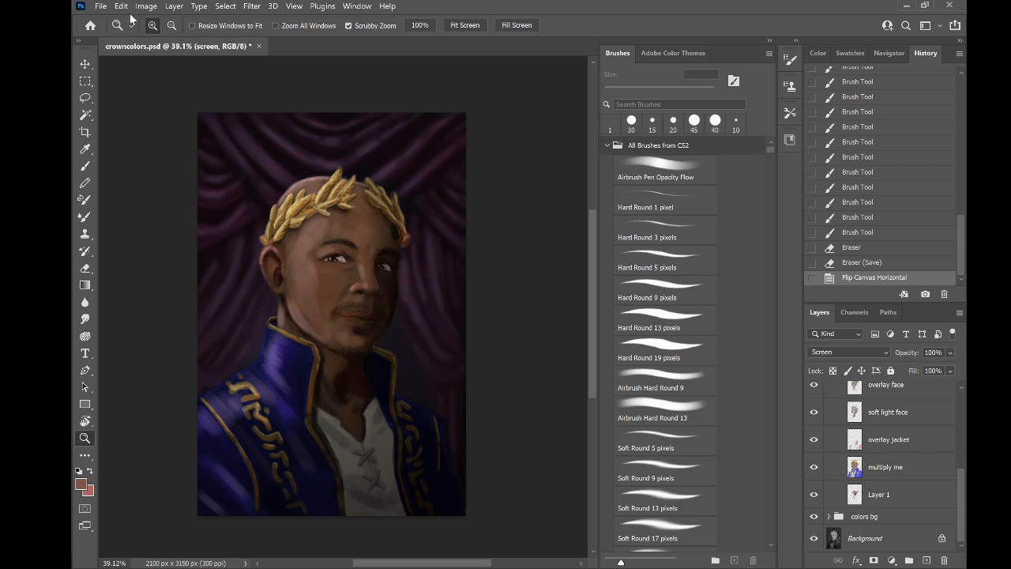
Undo the horizontal canvas flip and close crowncolors.psd
{"action": "key", "text": "ctrl+z"}
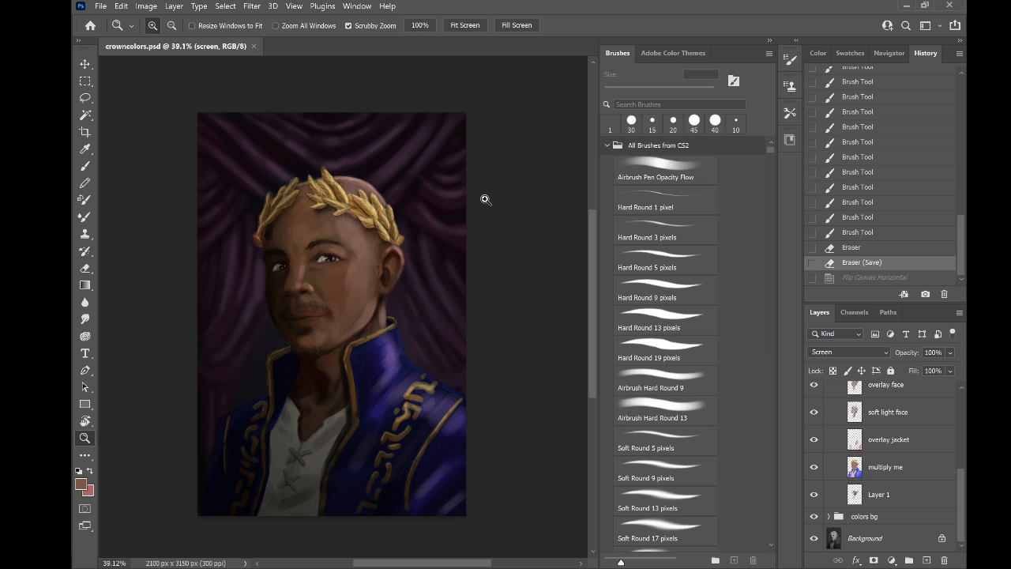
{"action": "left_click", "coordinate": [253, 46]}
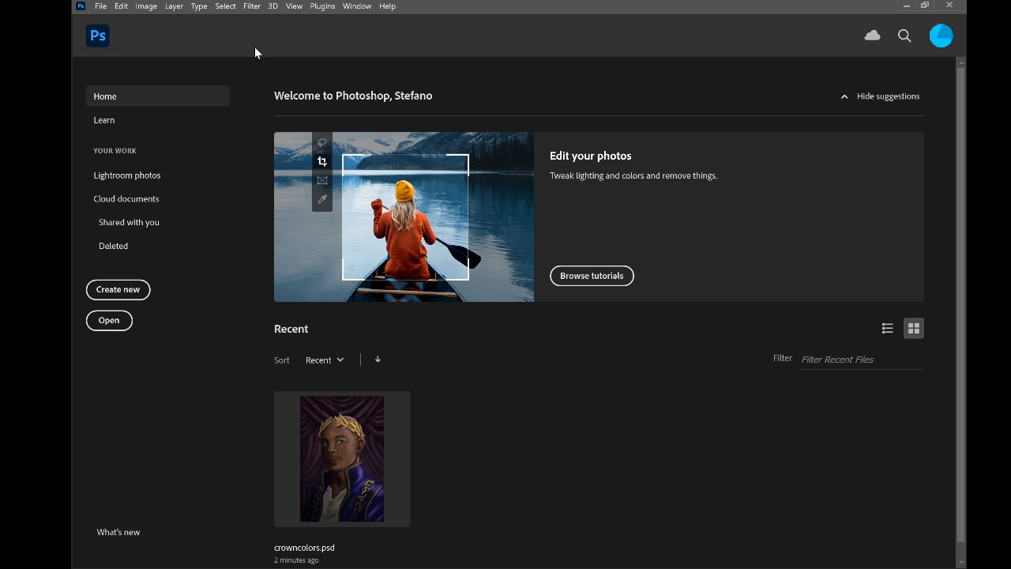